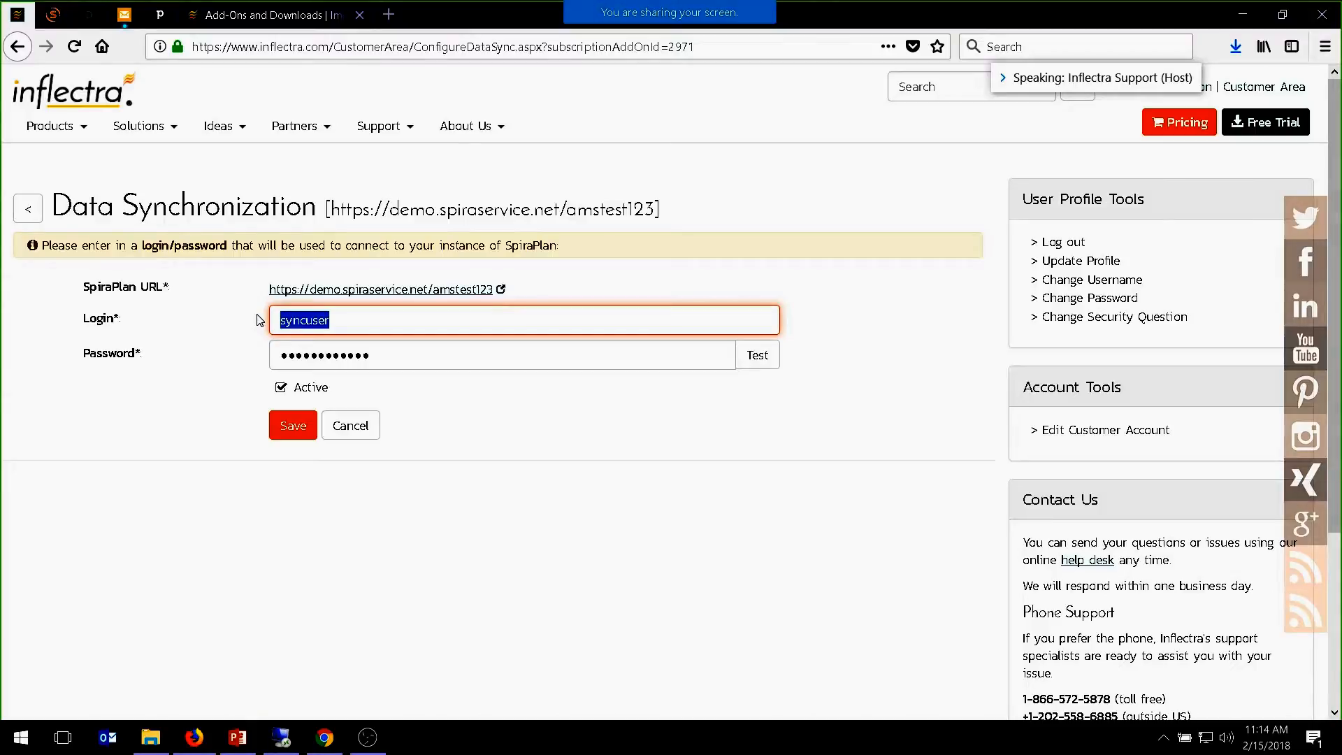
Switch to SpiraTeam in Chrome and open the JIRA Sync user for editing from the administration user list.
{"action": "left_click", "coordinate": [325, 738]}
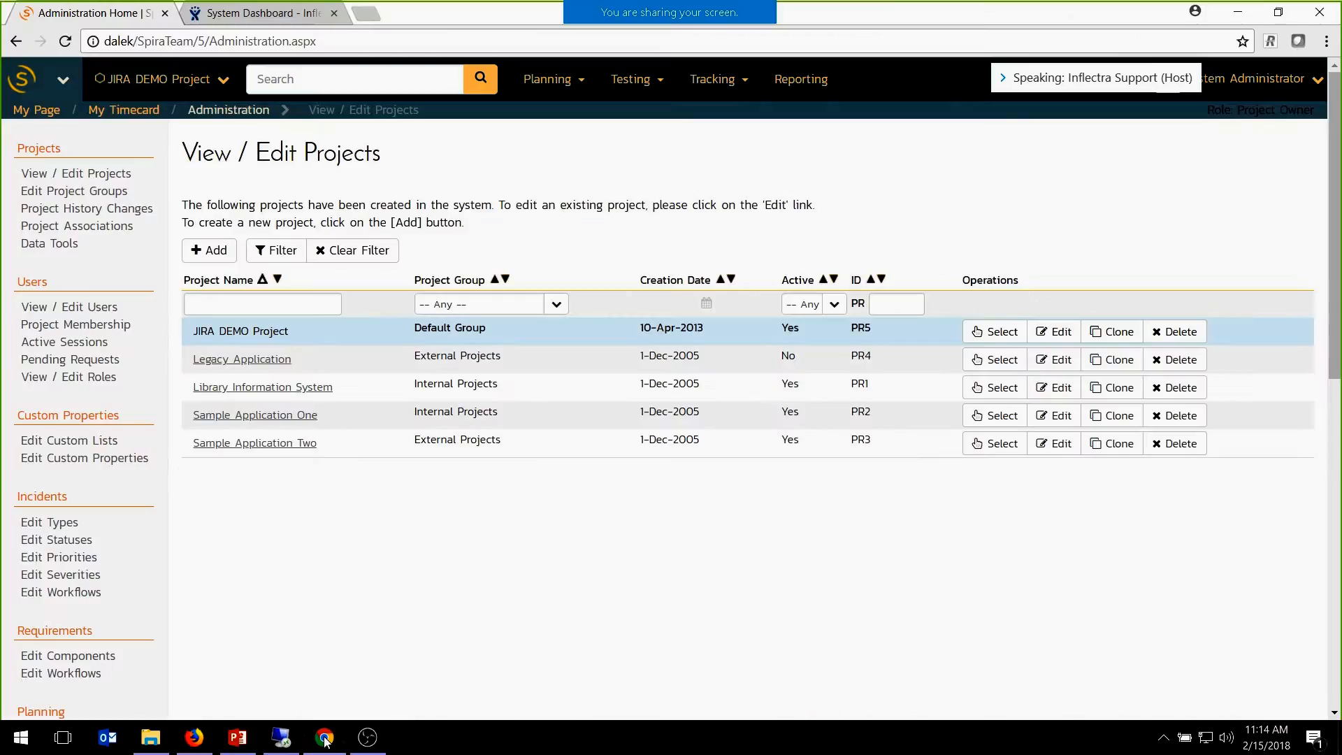
{"action": "left_click", "coordinate": [82, 313]}
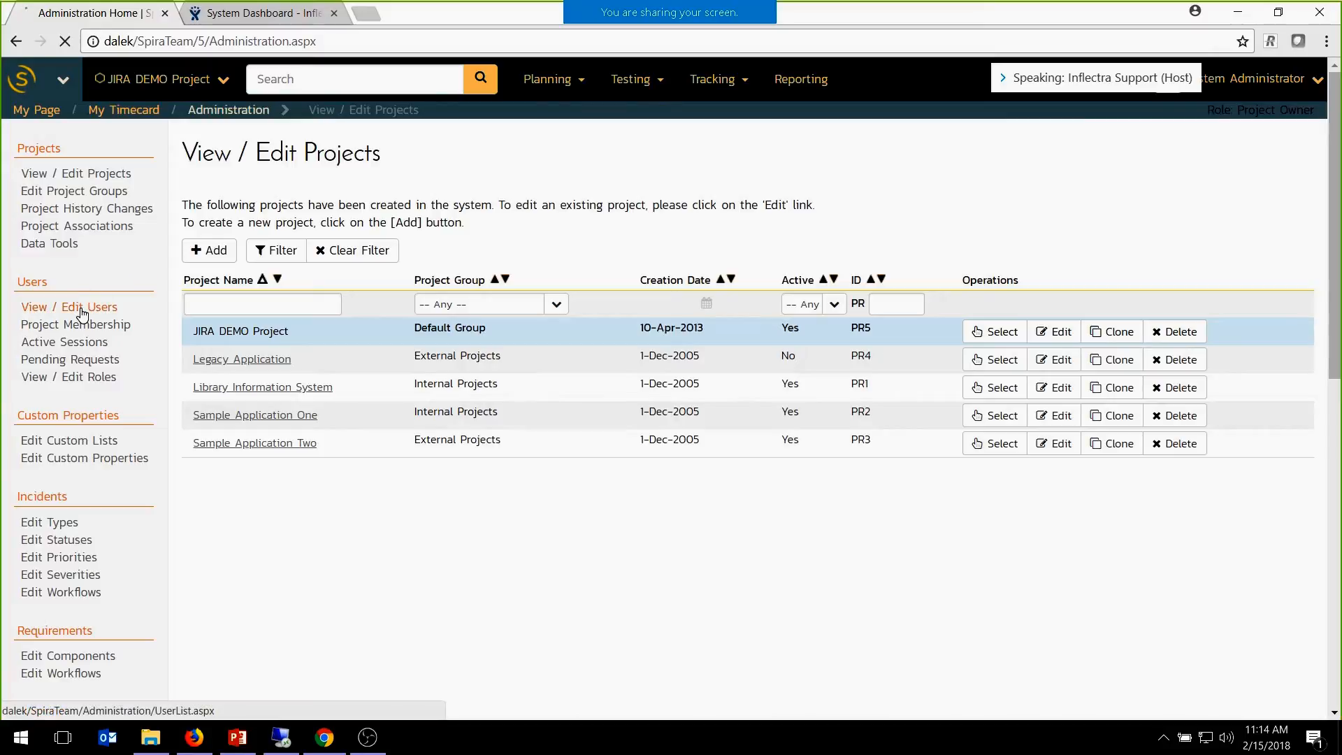
{"action": "scroll", "coordinate": [320, 446], "scroll_direction": "down", "scroll_amount": 5}
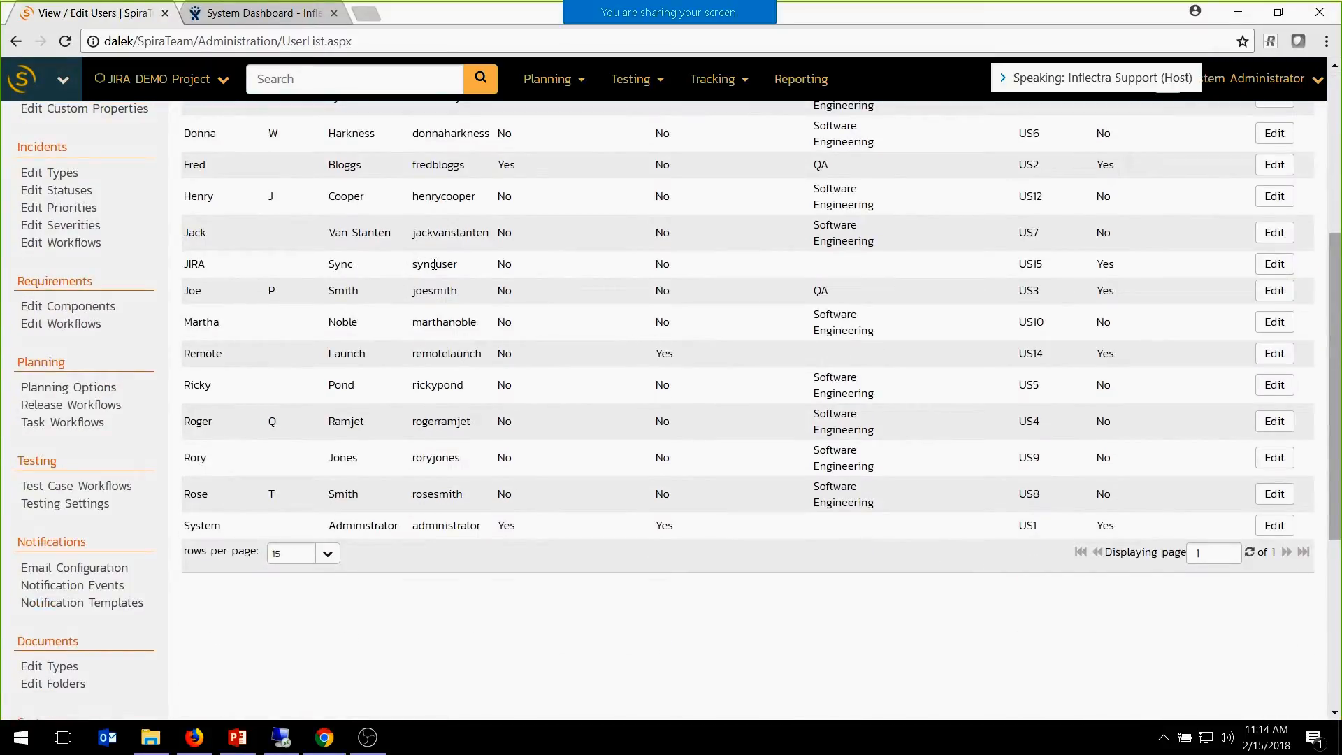
{"action": "left_click", "coordinate": [1275, 264]}
Review the JIRA Sync user's account details, SpiraTeam settings and project membership roles.
{"action": "scroll", "coordinate": [397, 367], "scroll_direction": "down", "scroll_amount": 1}
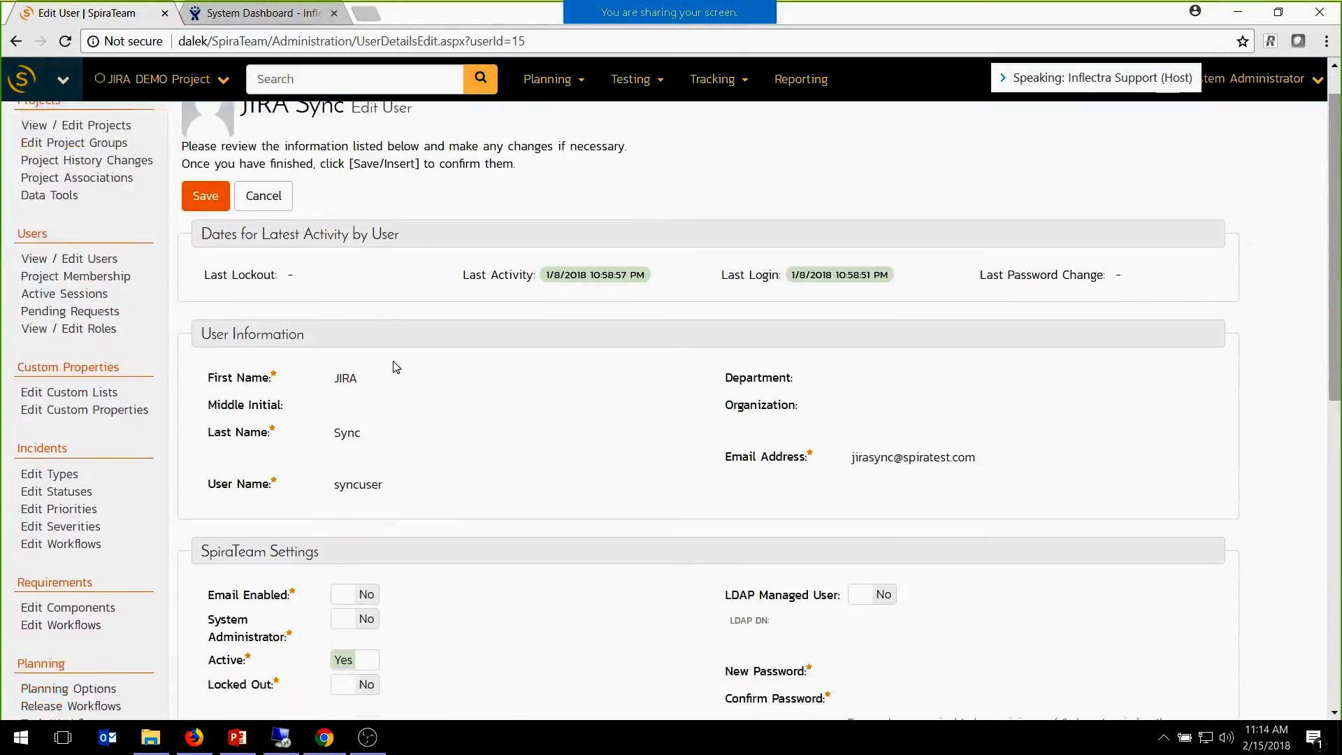
{"action": "scroll", "coordinate": [396, 367], "scroll_direction": "down", "scroll_amount": 5}
{"action": "left_click", "coordinate": [266, 563]}
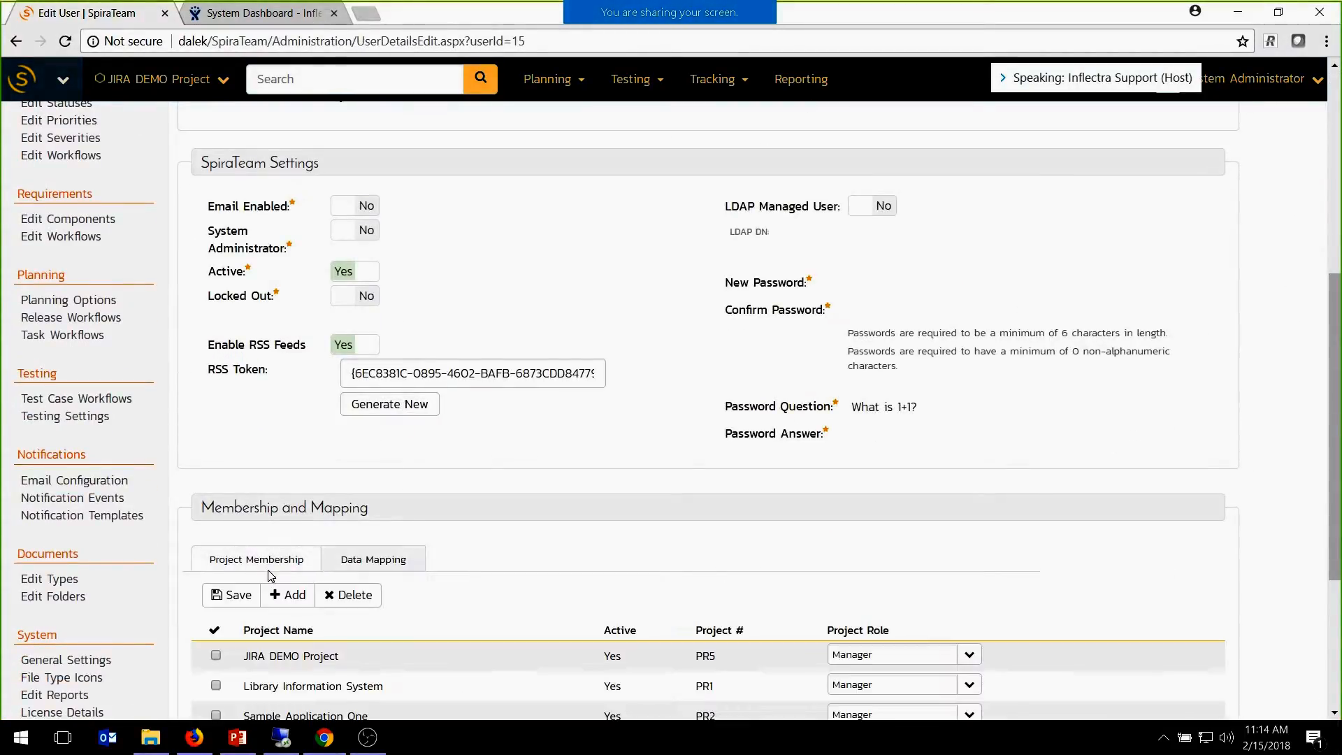
{"action": "scroll", "coordinate": [272, 575], "scroll_direction": "down", "scroll_amount": 3}
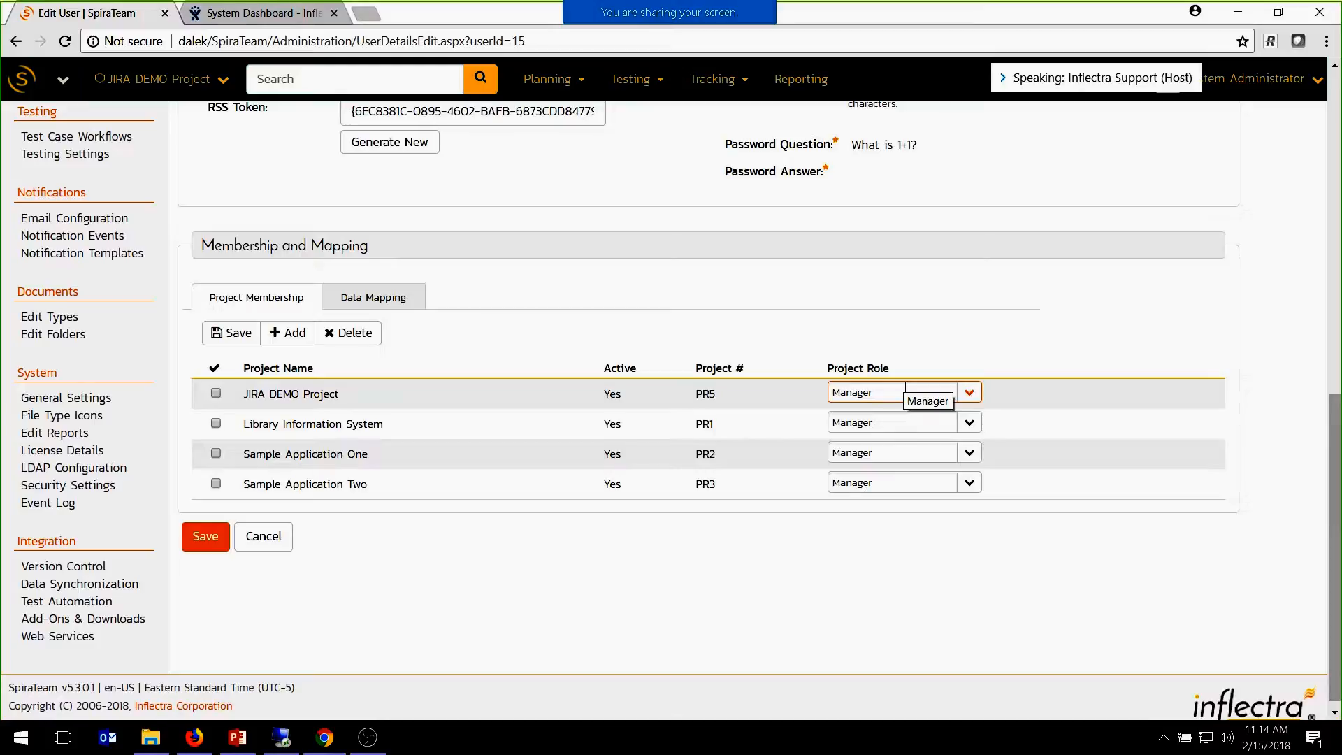
{"action": "scroll", "coordinate": [251, 392], "scroll_direction": "up", "scroll_amount": 3}
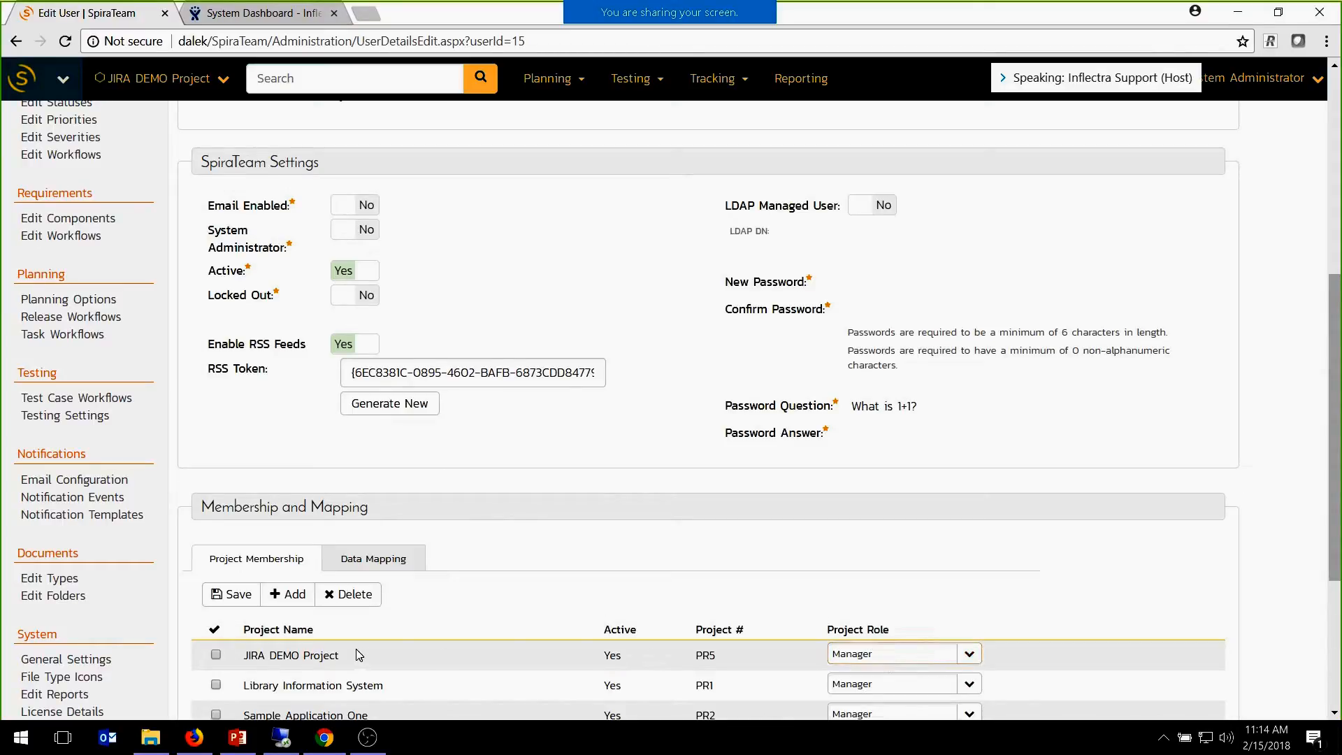
{"action": "scroll", "coordinate": [369, 584], "scroll_direction": "down", "scroll_amount": 1}
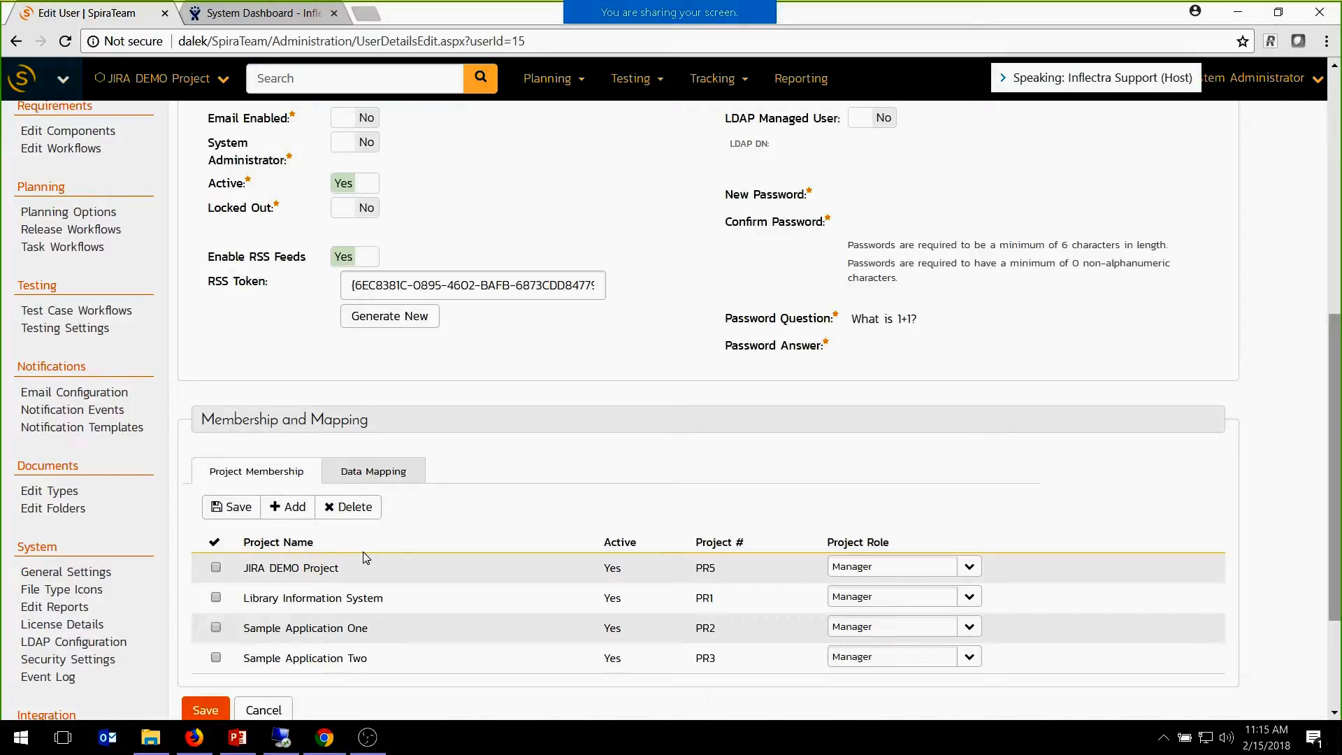
{"action": "scroll", "coordinate": [489, 500], "scroll_direction": "up", "scroll_amount": 5}
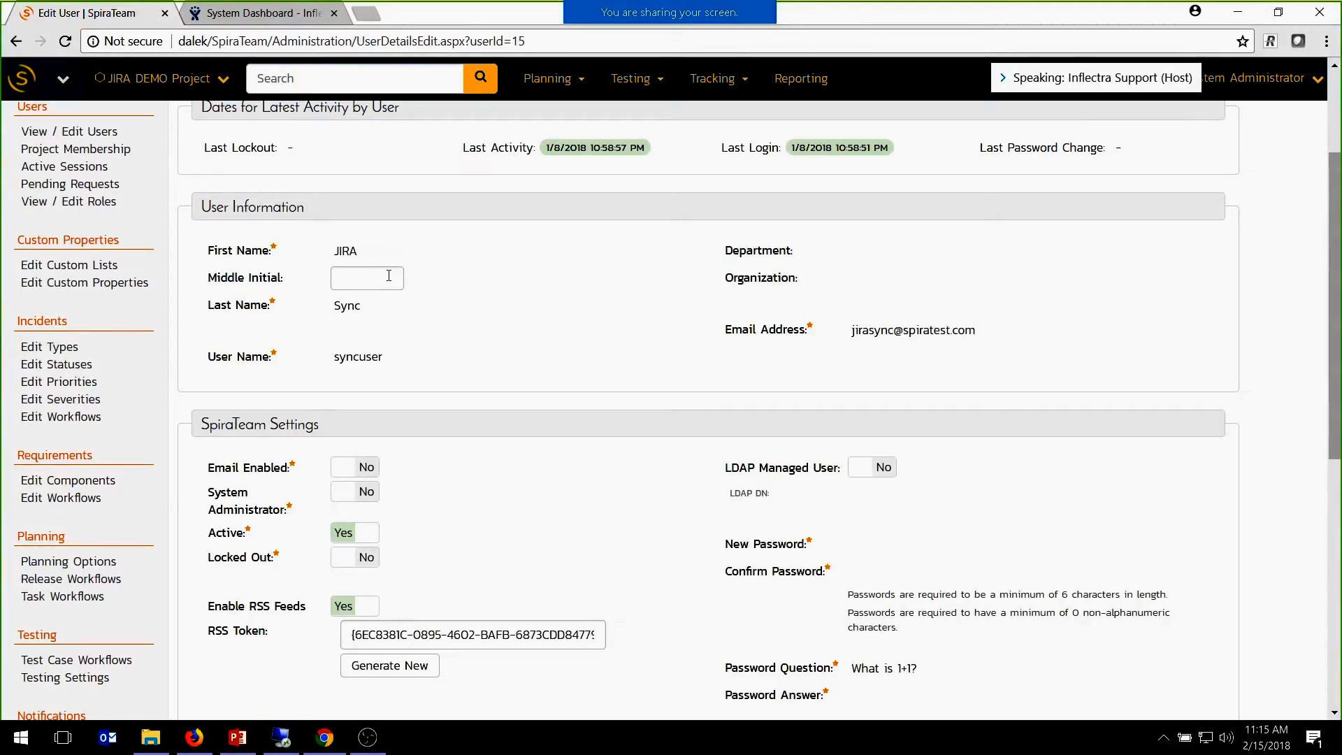
{"action": "scroll", "coordinate": [389, 275], "scroll_direction": "up", "scroll_amount": 3}
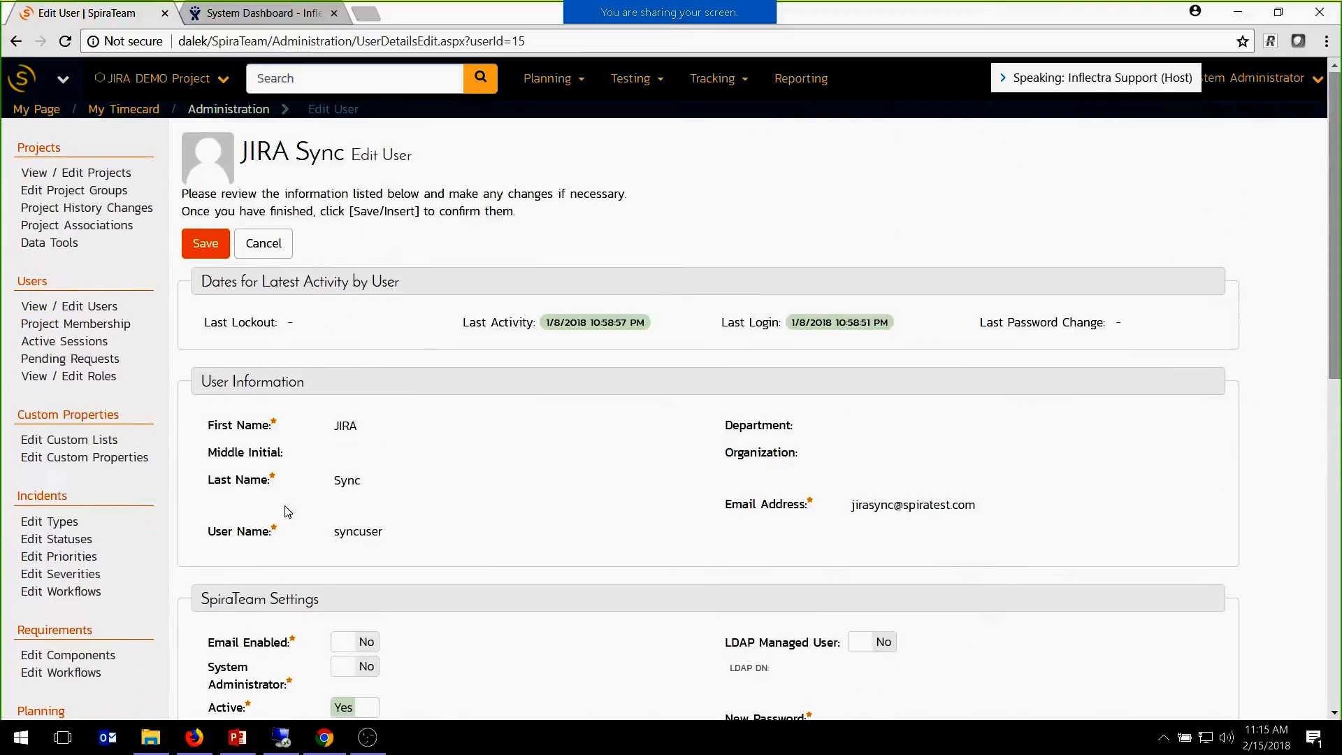
Switch to Firefox and bring up the Jira integration plug-in on Inflectra's Add-Ons and Downloads page.
{"action": "left_click", "coordinate": [194, 737]}
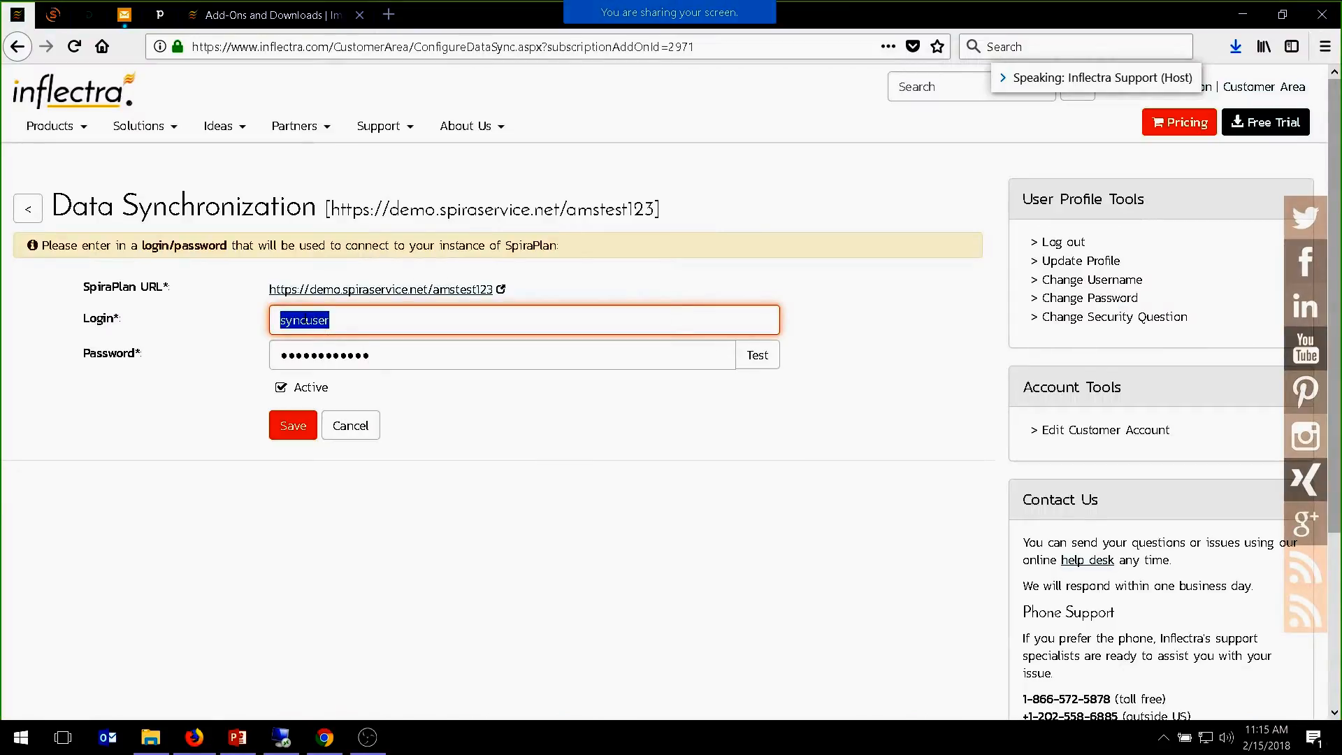
{"action": "left_click", "coordinate": [271, 432]}
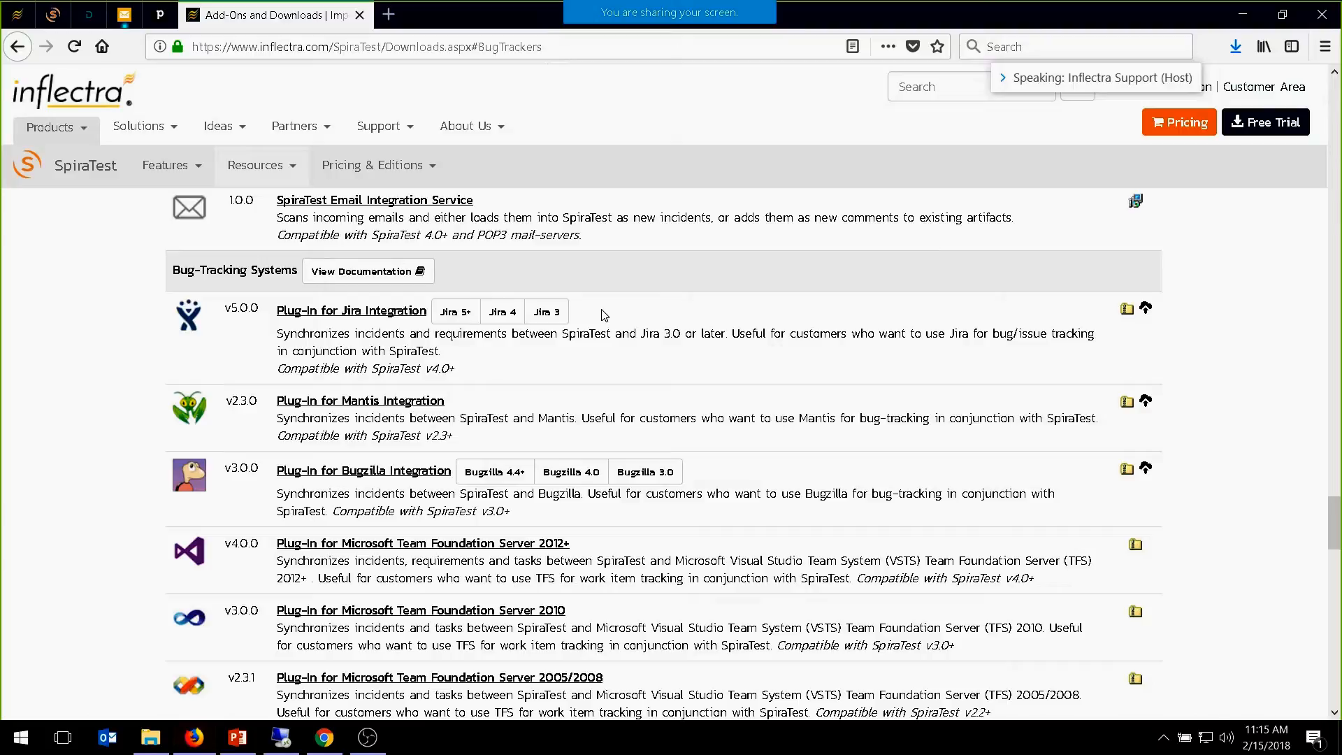
Switch to the remote Windows Server session and unlock it with the account password.
{"action": "left_click", "coordinate": [287, 742]}
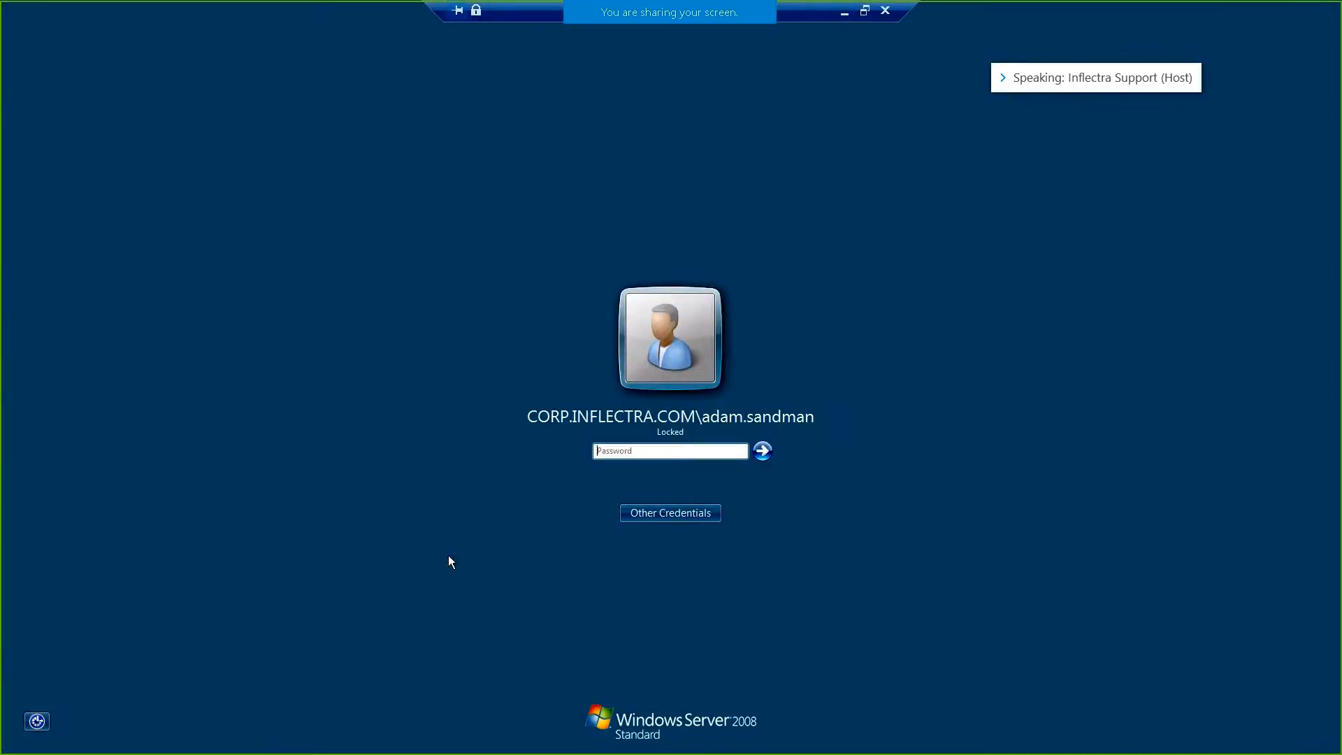
{"action": "type", "text": "••"}
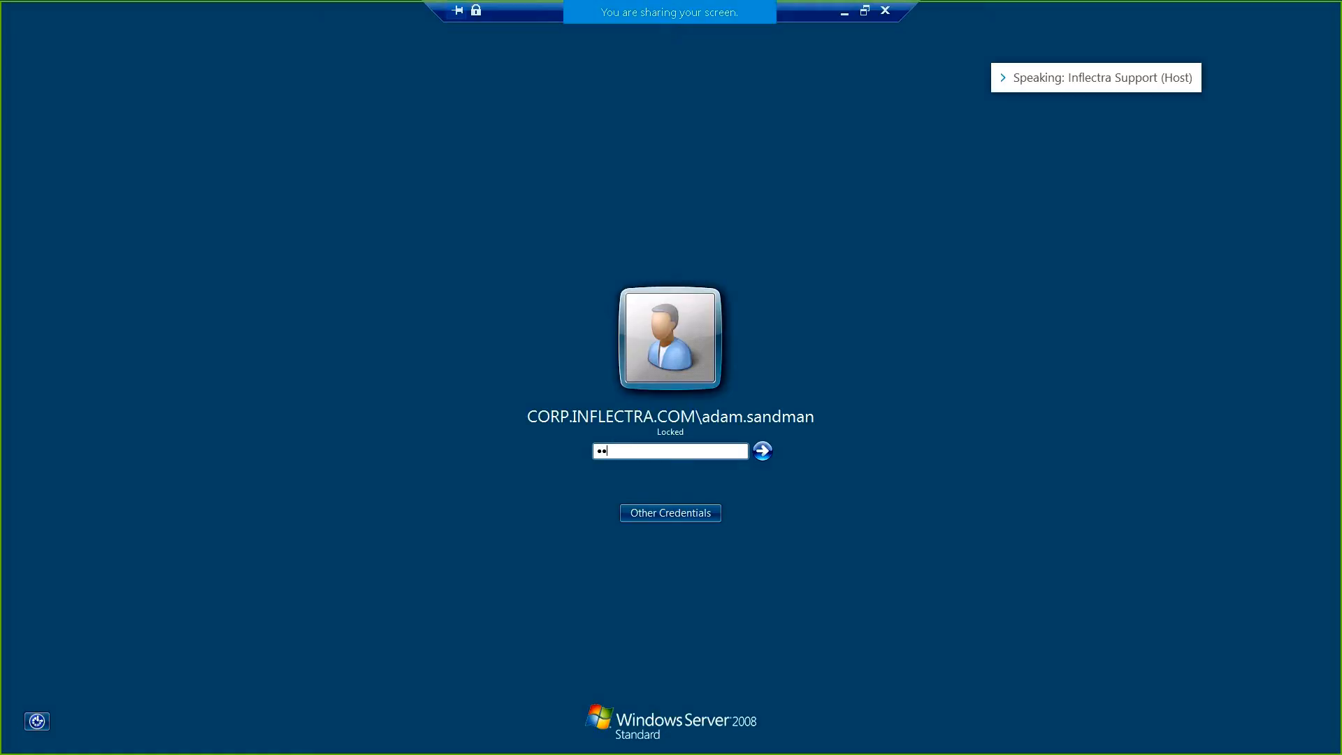
{"action": "type", "text": "••••••••••••"}
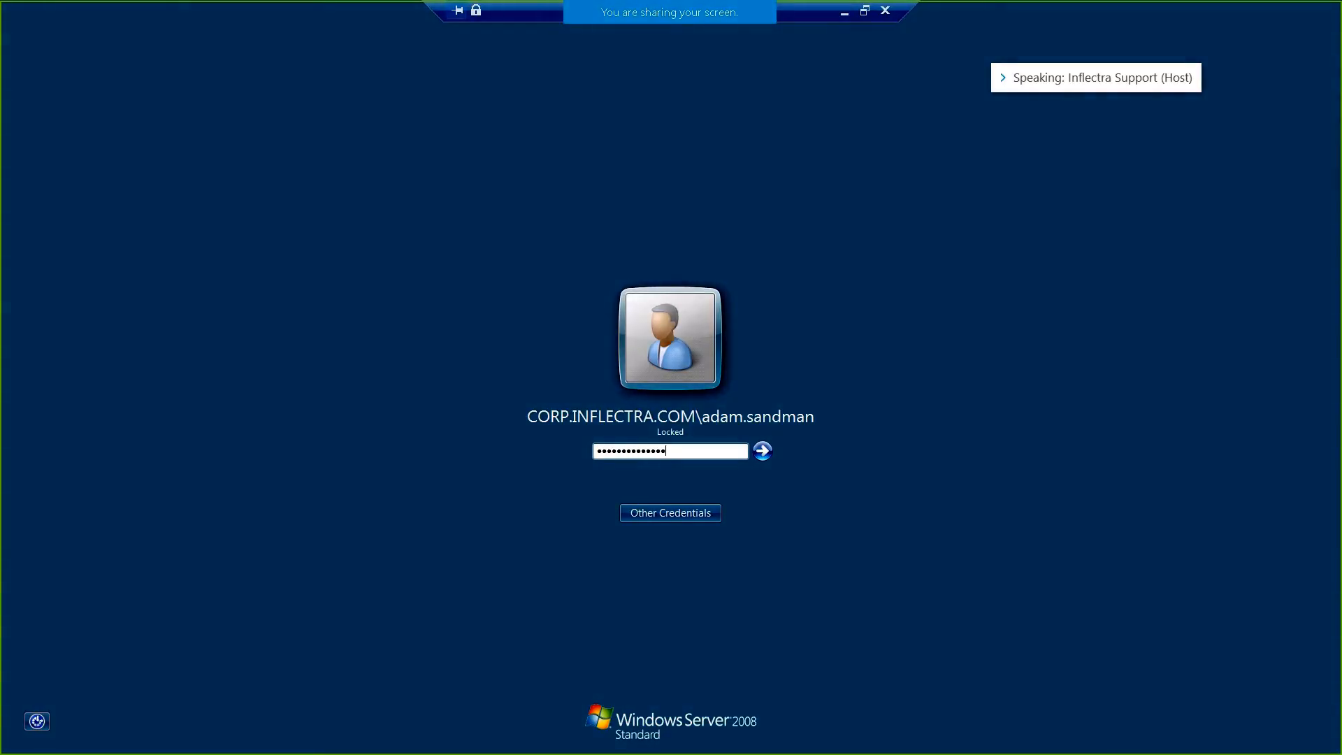
{"action": "key", "text": "Return"}
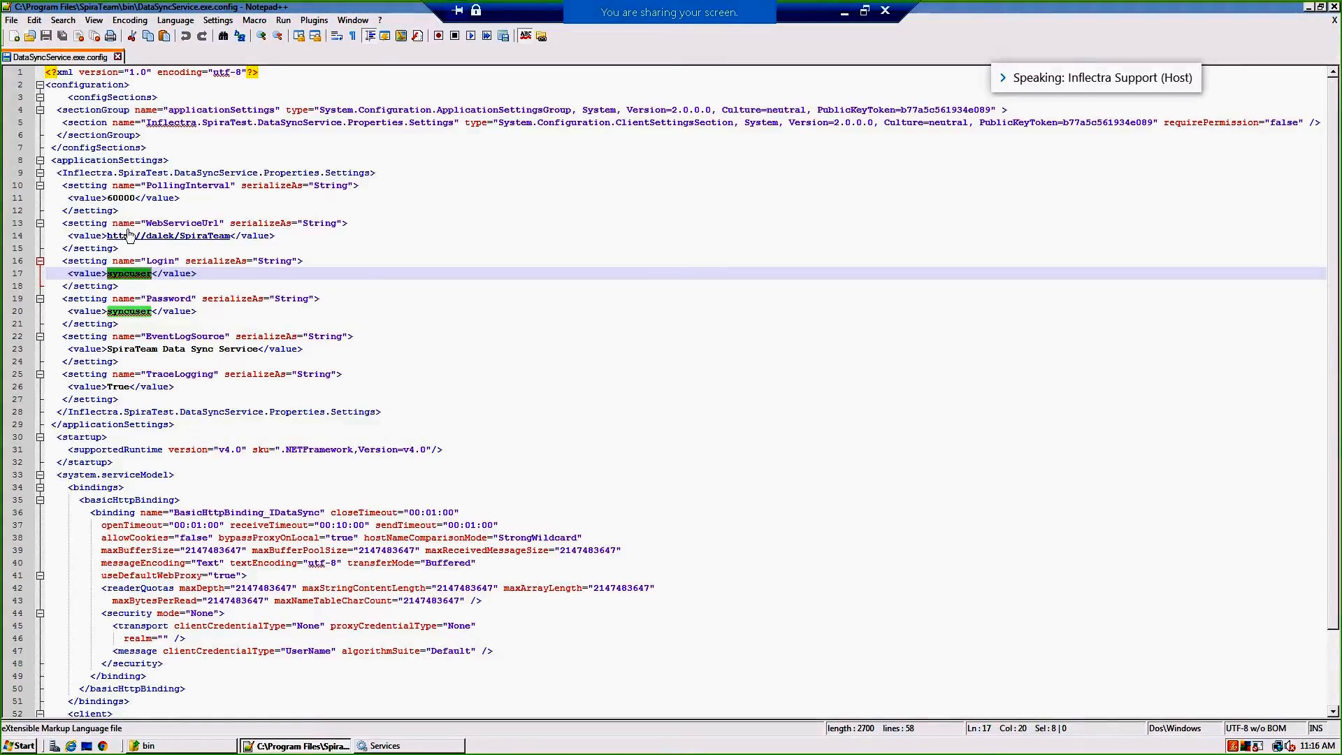
Look at the SpiraTeam Data Sync Service and its available actions in Services, then leave the remote session.
{"action": "left_click", "coordinate": [419, 747]}
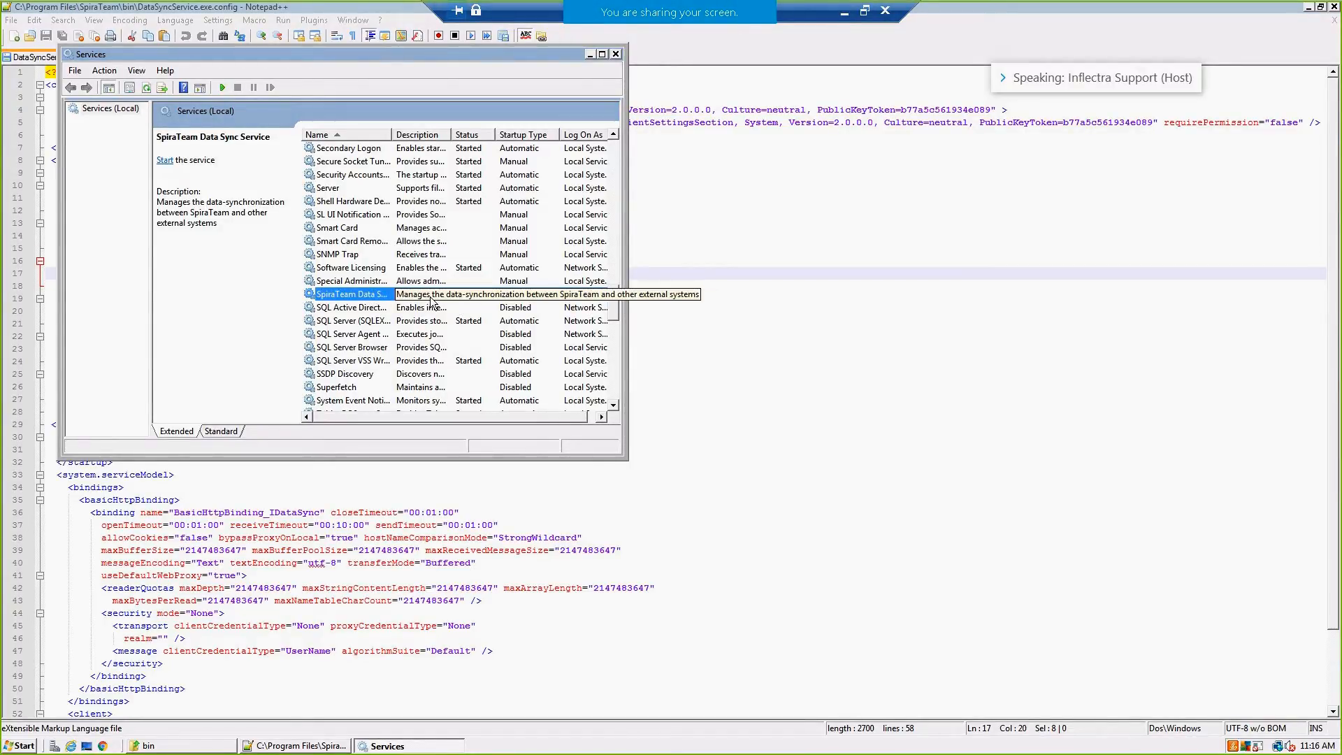
{"action": "right_click", "coordinate": [376, 292]}
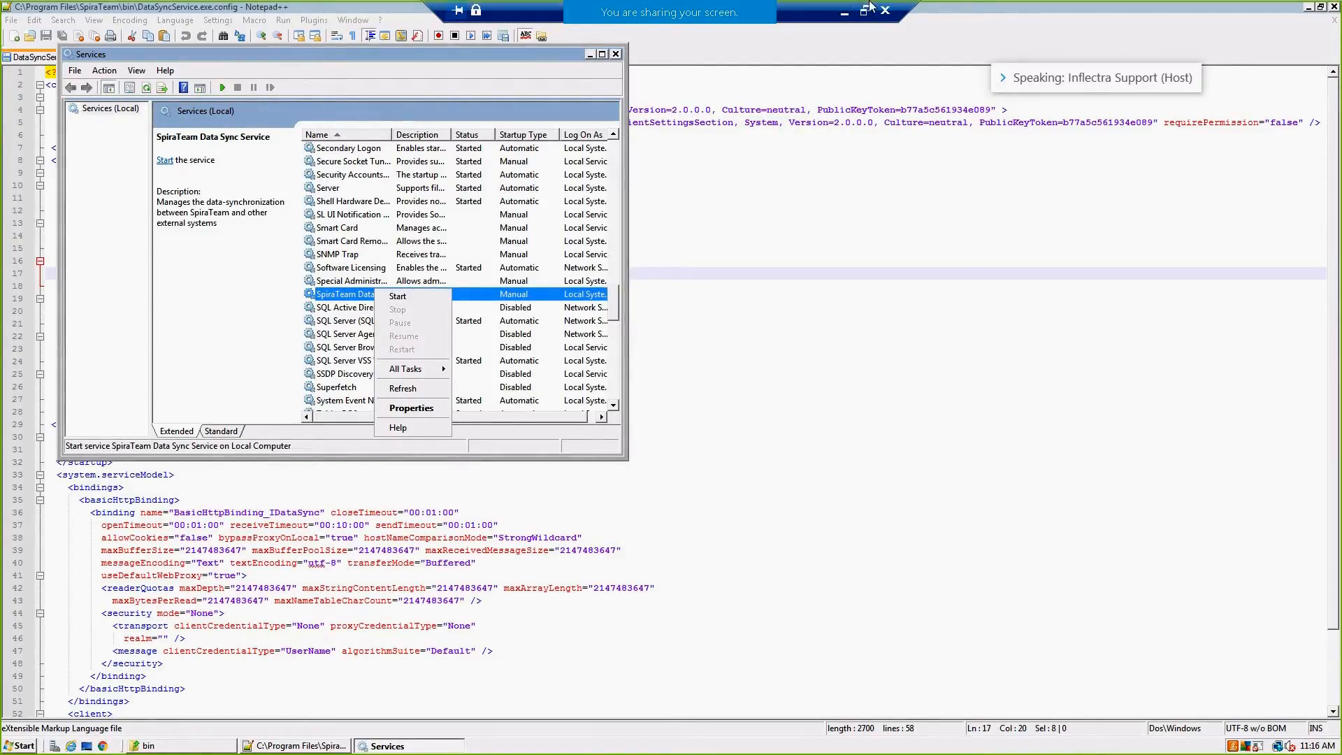
{"action": "left_click", "coordinate": [844, 12]}
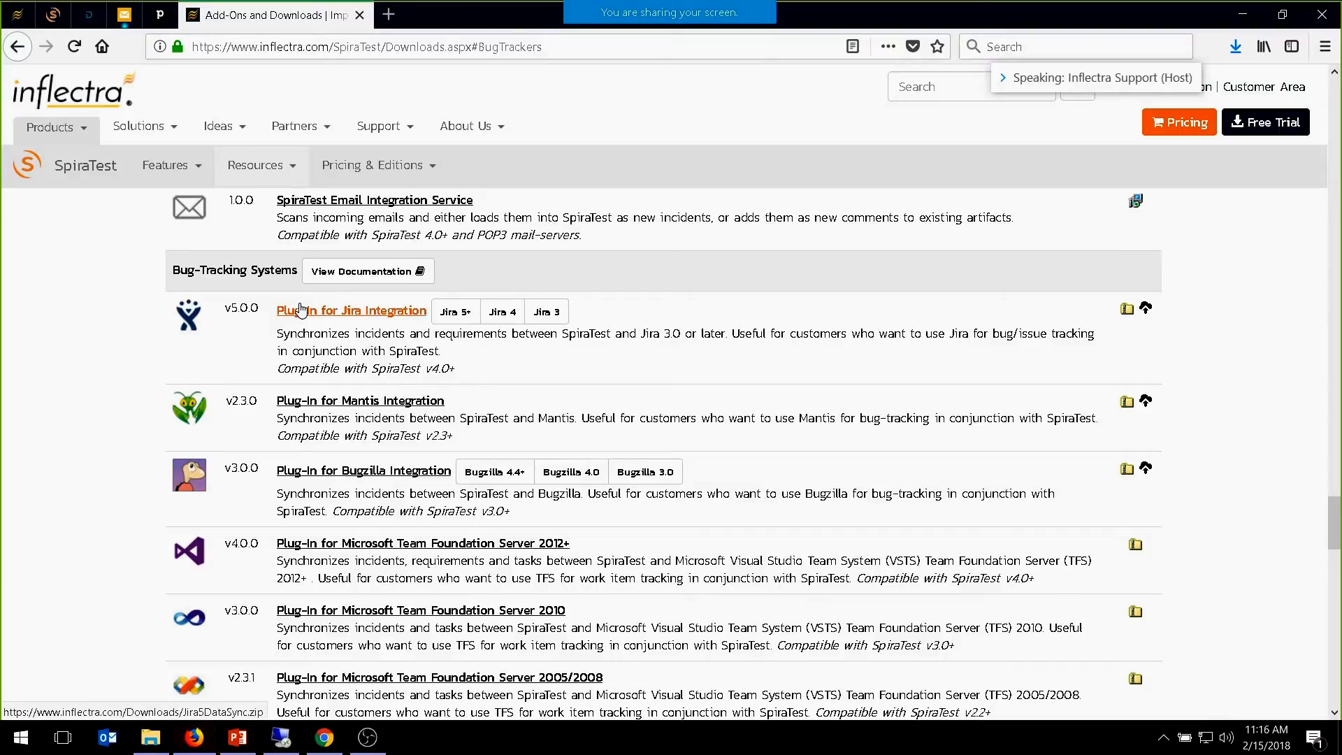
Switch to Chrome and open the Jira plug-in for editing from SpiraTeam's Data Synchronization administration page.
{"action": "left_click", "coordinate": [329, 741]}
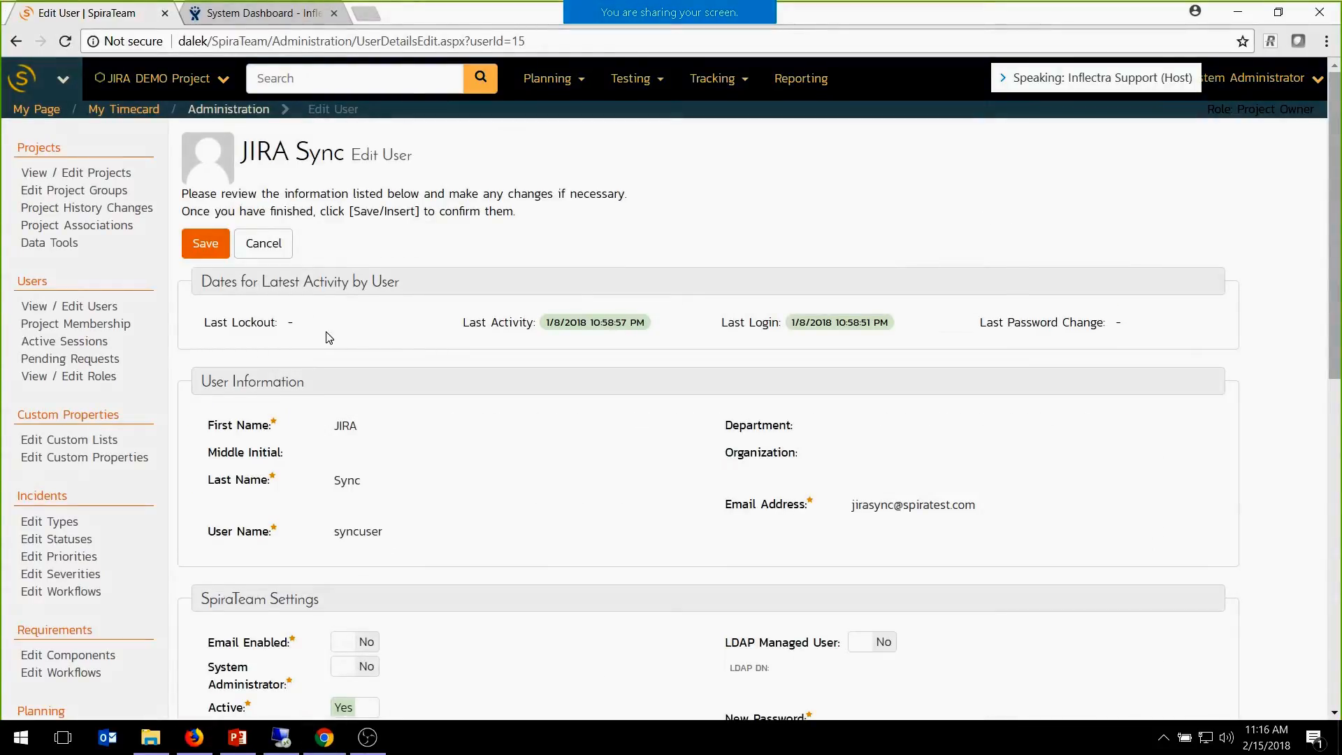
{"action": "scroll", "coordinate": [145, 402], "scroll_direction": "down", "scroll_amount": 5}
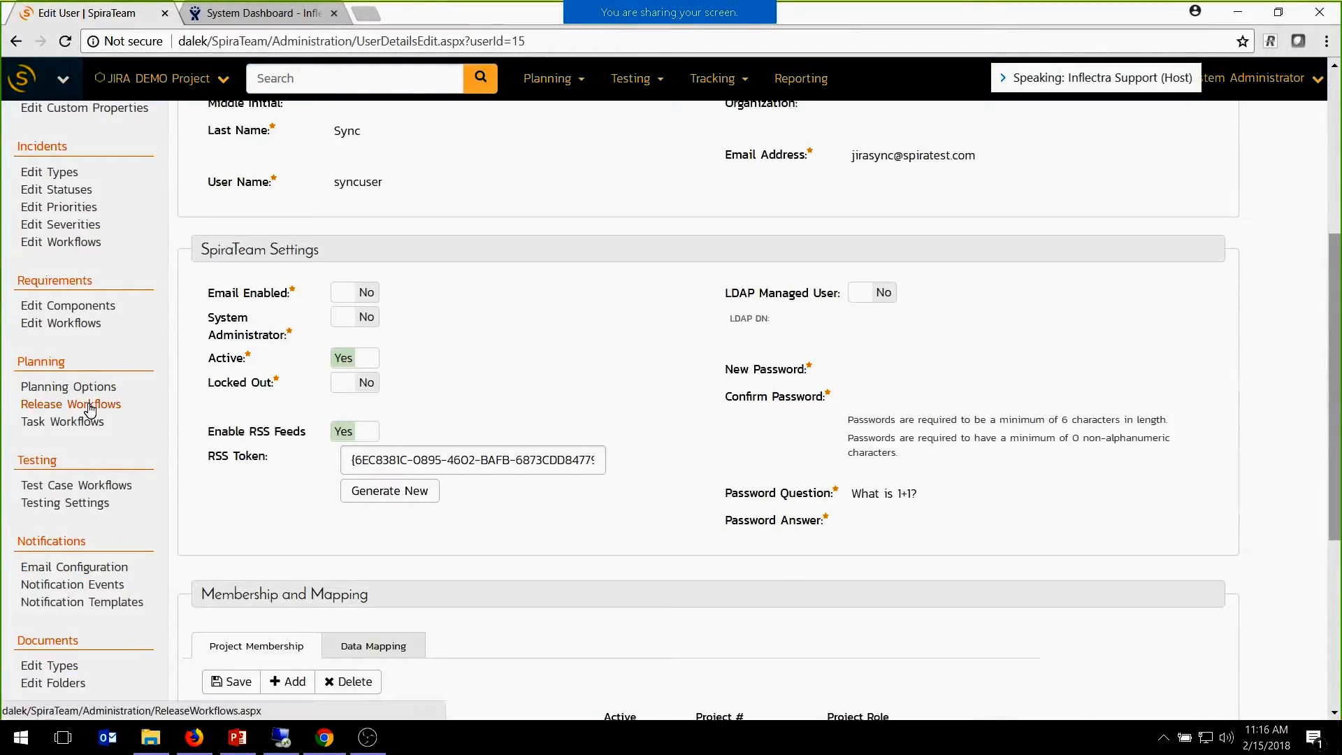
{"action": "scroll", "coordinate": [105, 426], "scroll_direction": "down", "scroll_amount": 4}
{"action": "scroll", "coordinate": [137, 486], "scroll_direction": "down", "scroll_amount": 1}
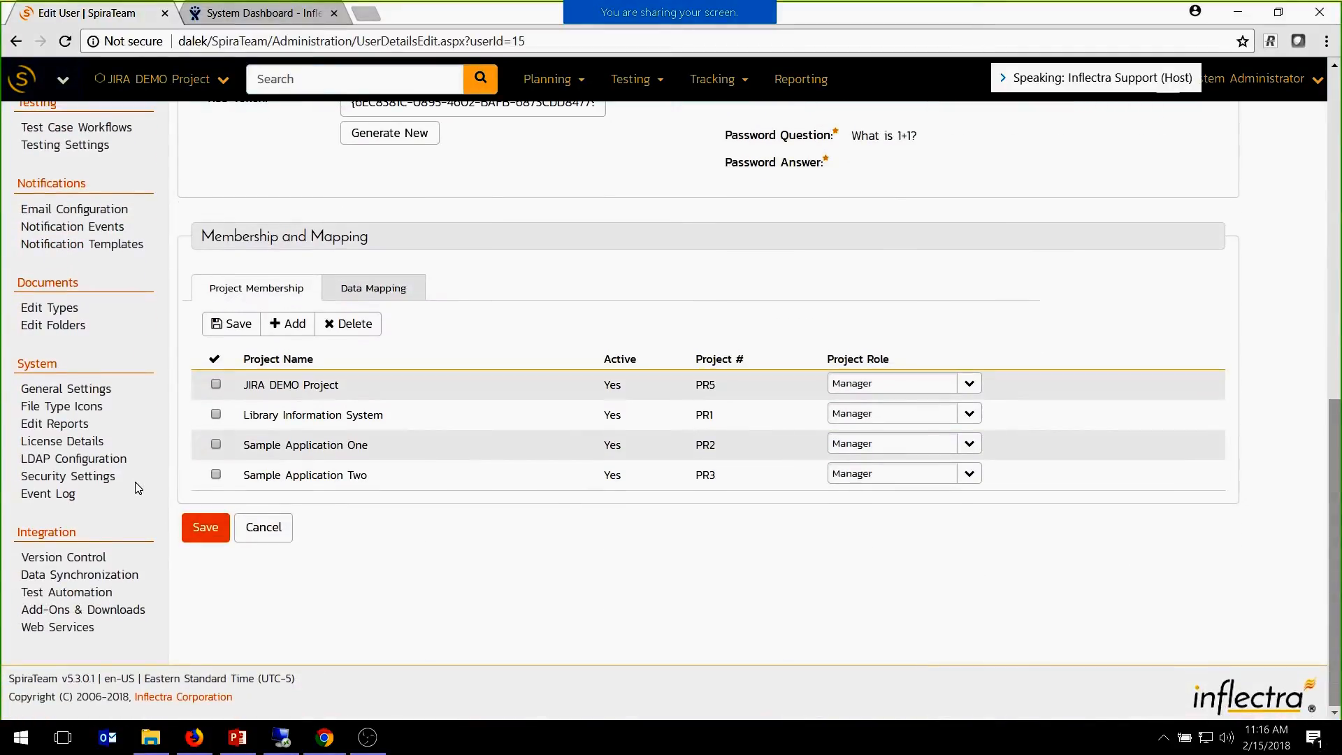
{"action": "left_click", "coordinate": [86, 582]}
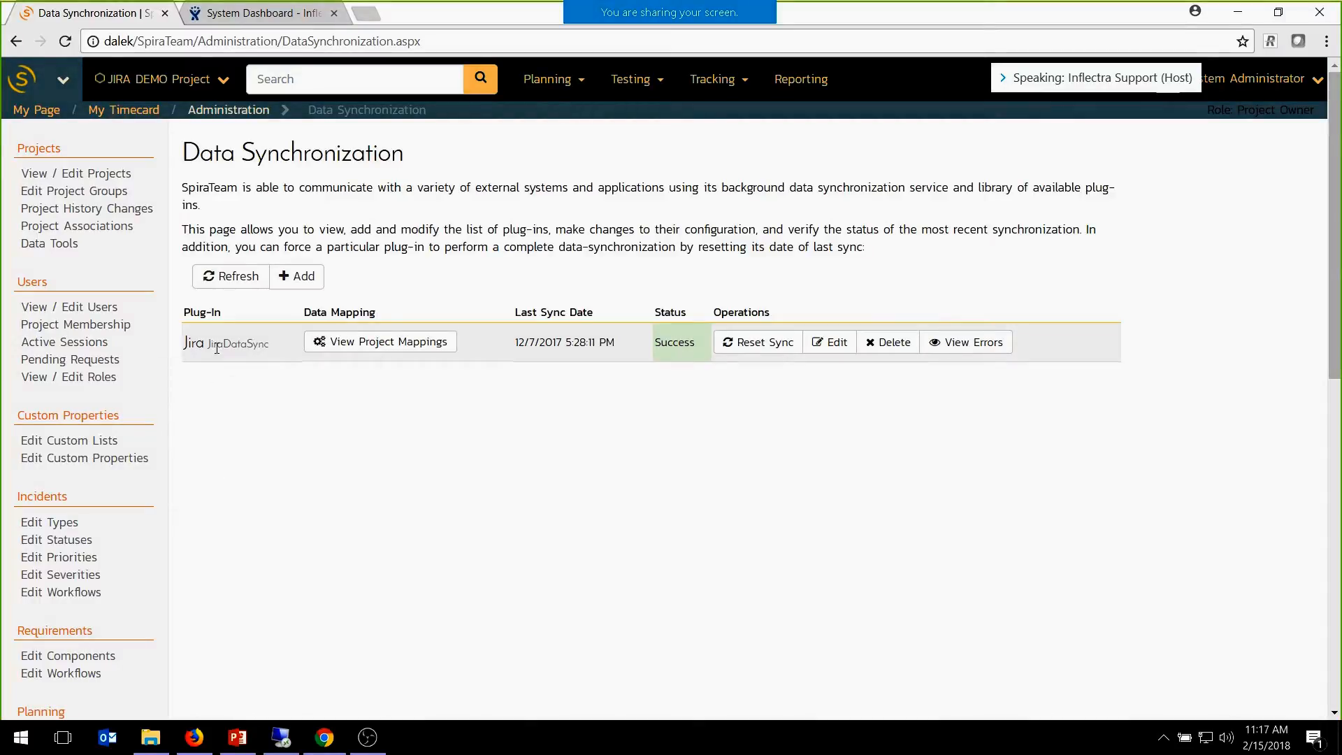
{"action": "left_click", "coordinate": [829, 343]}
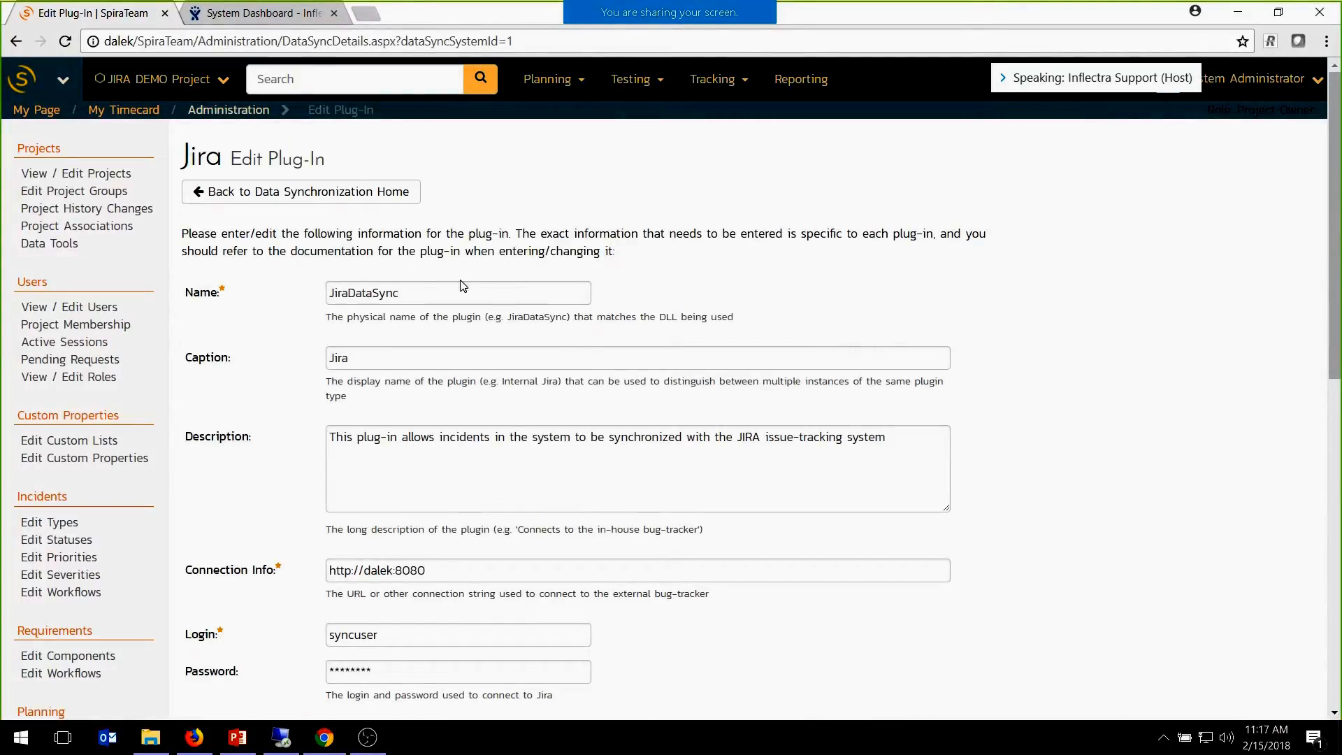
{"action": "left_click", "coordinate": [279, 293]}
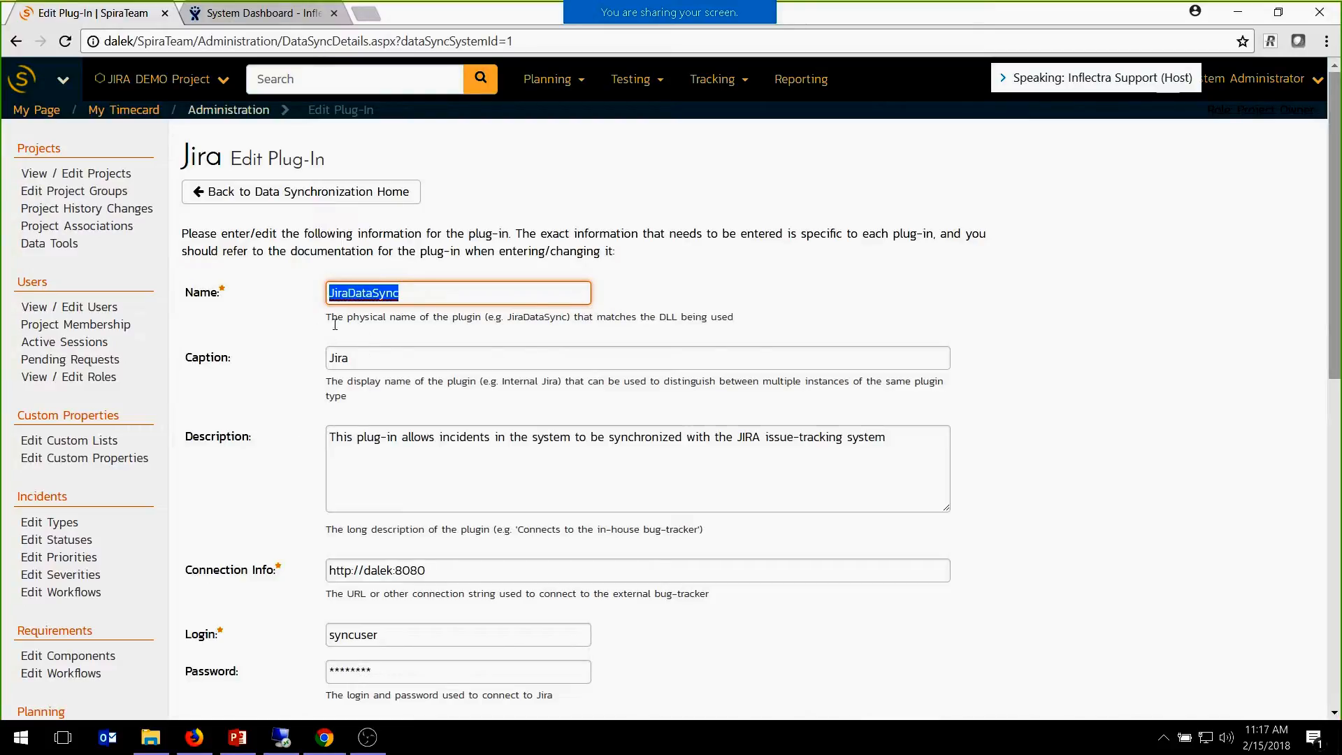
{"action": "left_click", "coordinate": [383, 350]}
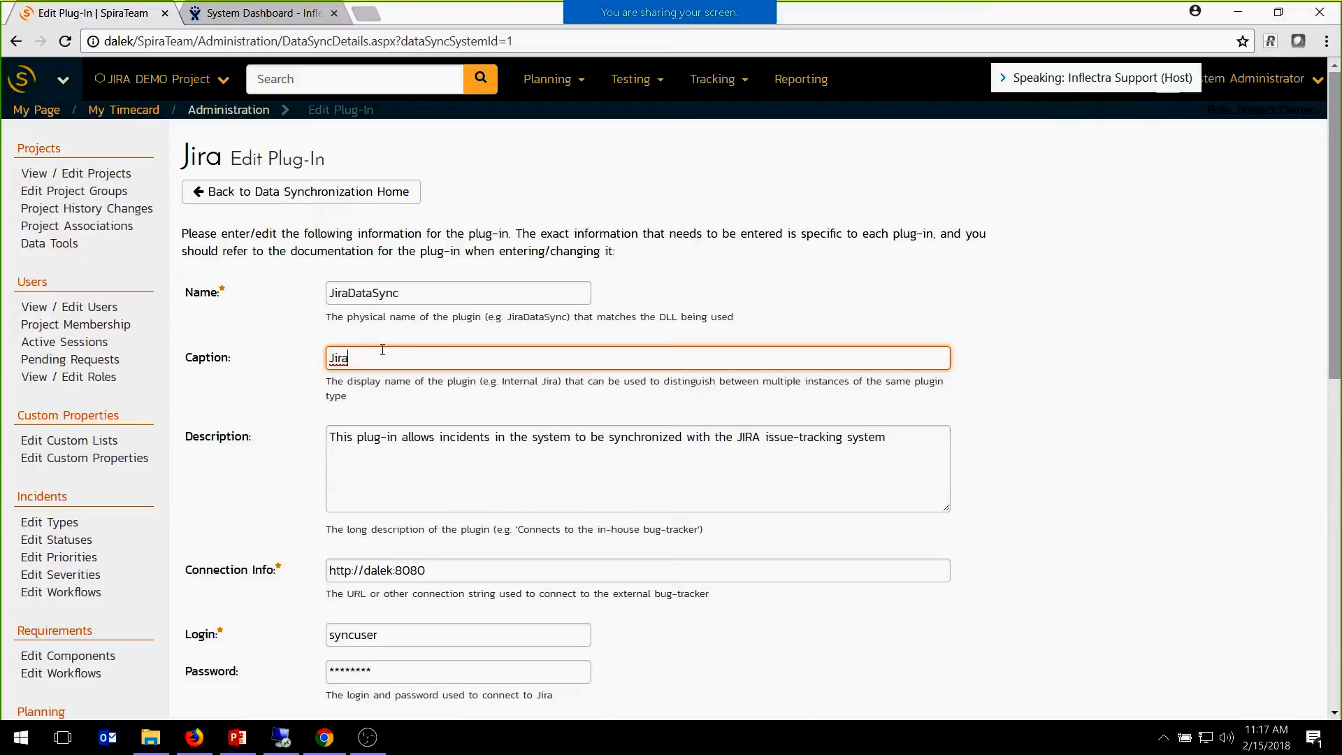
{"action": "type", "text": "("}
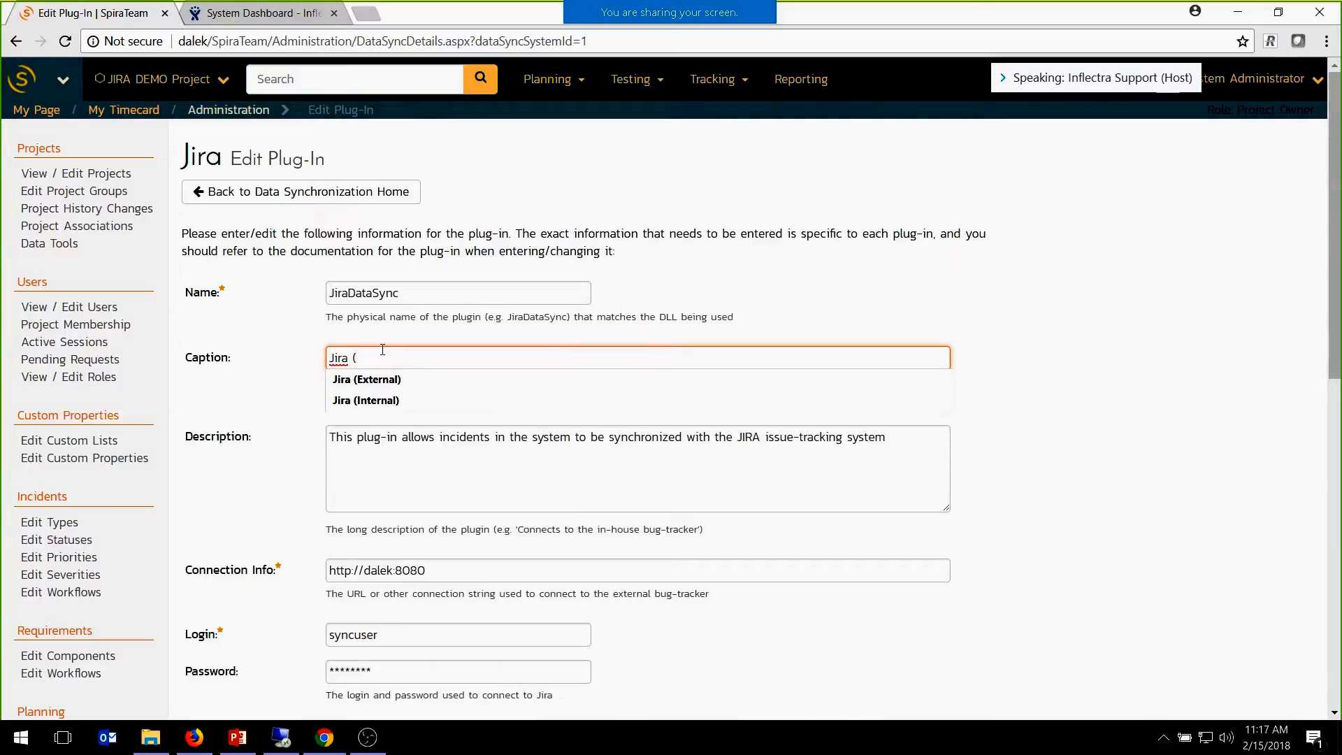
{"action": "key", "text": "BackSpace"}
{"action": "key", "text": "BackSpace"}
{"action": "left_click", "coordinate": [971, 252]}
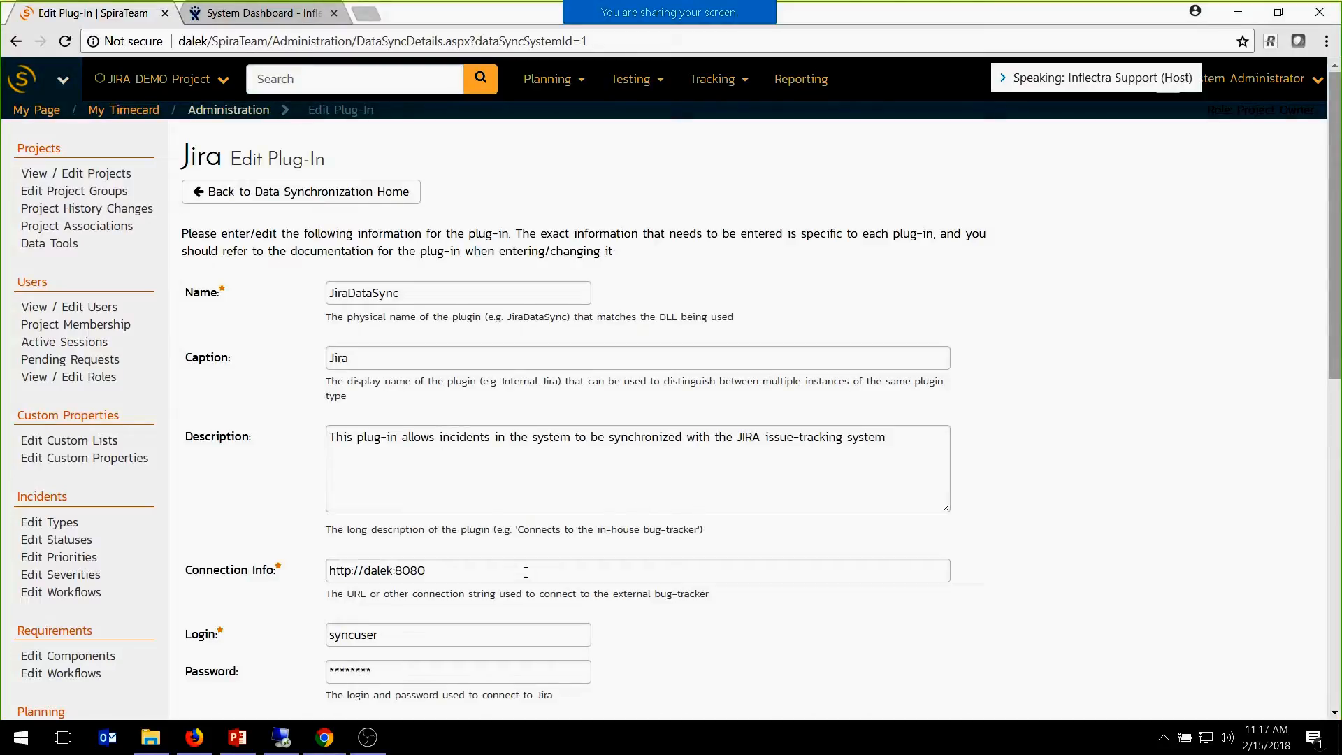
Examine the Jira plug-in's connection URL, login and password fields, and its custom settings.
{"action": "left_click_drag", "start_coordinate": [529, 574], "coordinate": [303, 576]}
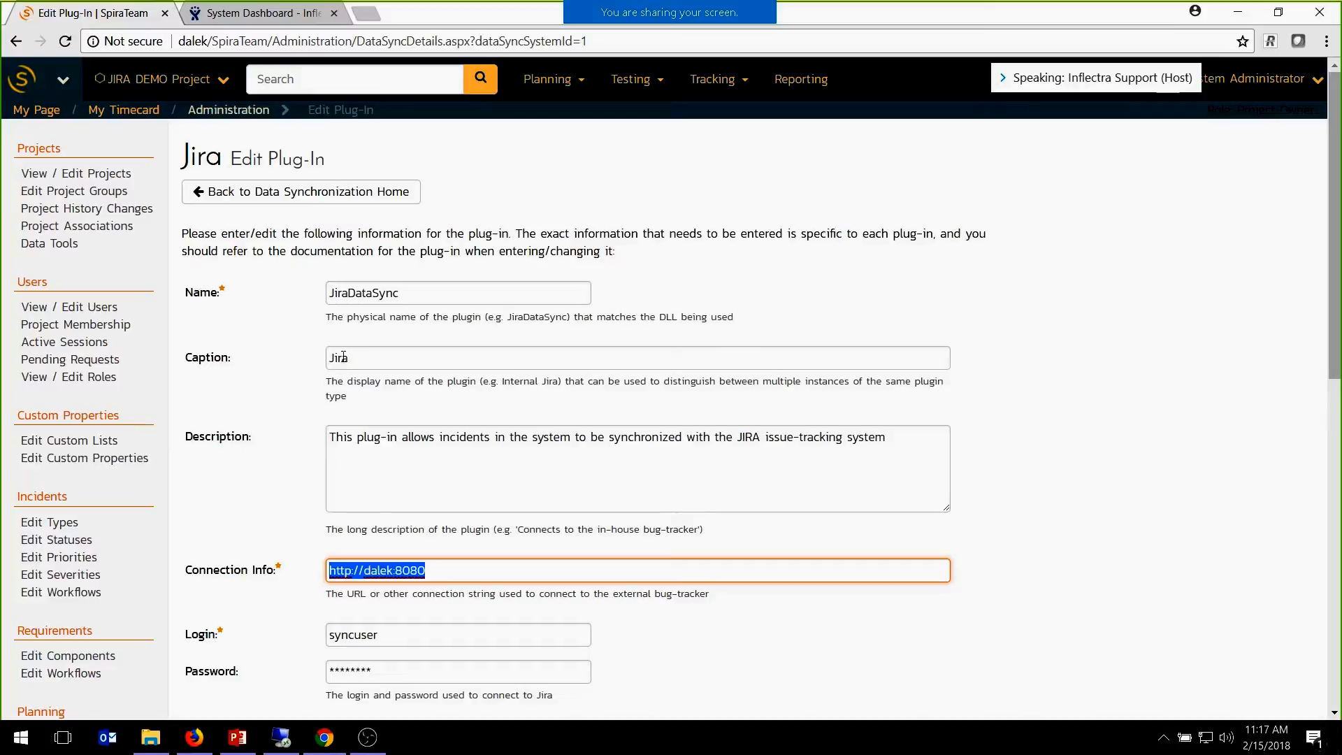
{"action": "scroll", "coordinate": [264, 441], "scroll_direction": "down", "scroll_amount": 3}
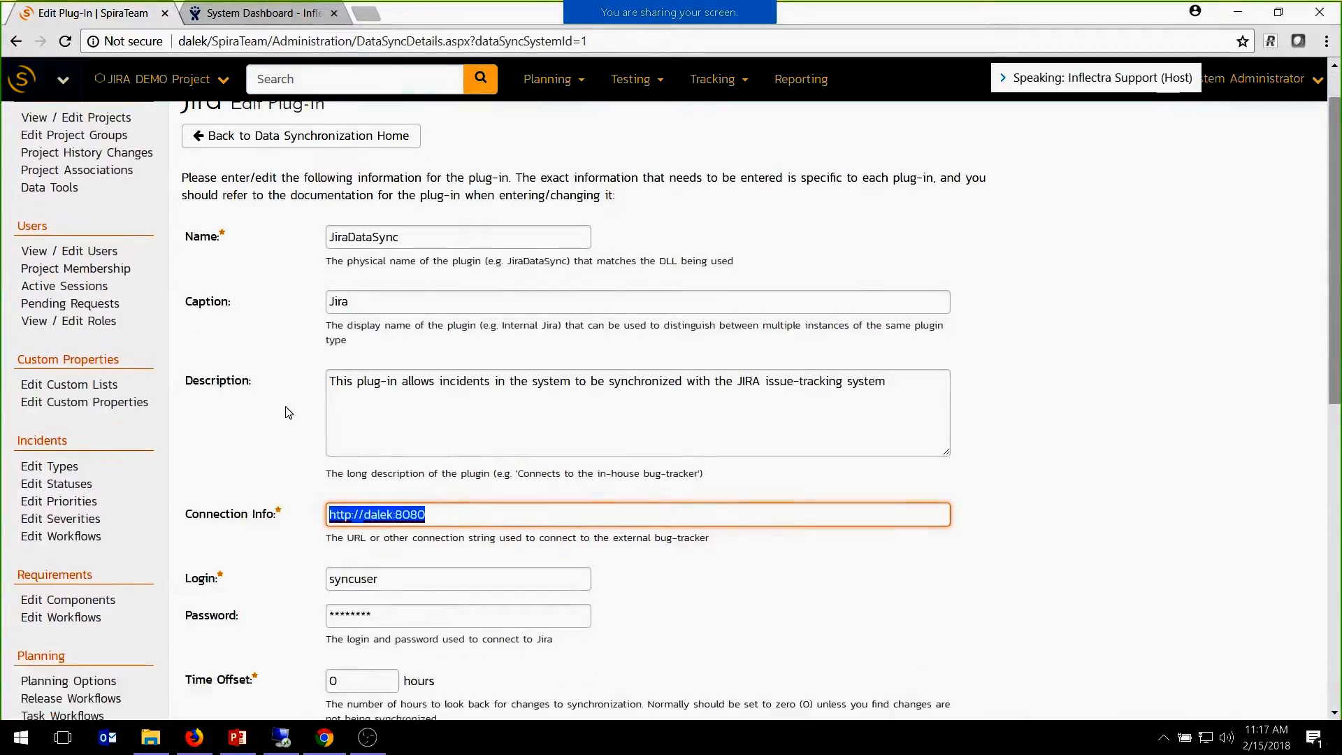
{"action": "left_click", "coordinate": [493, 394]}
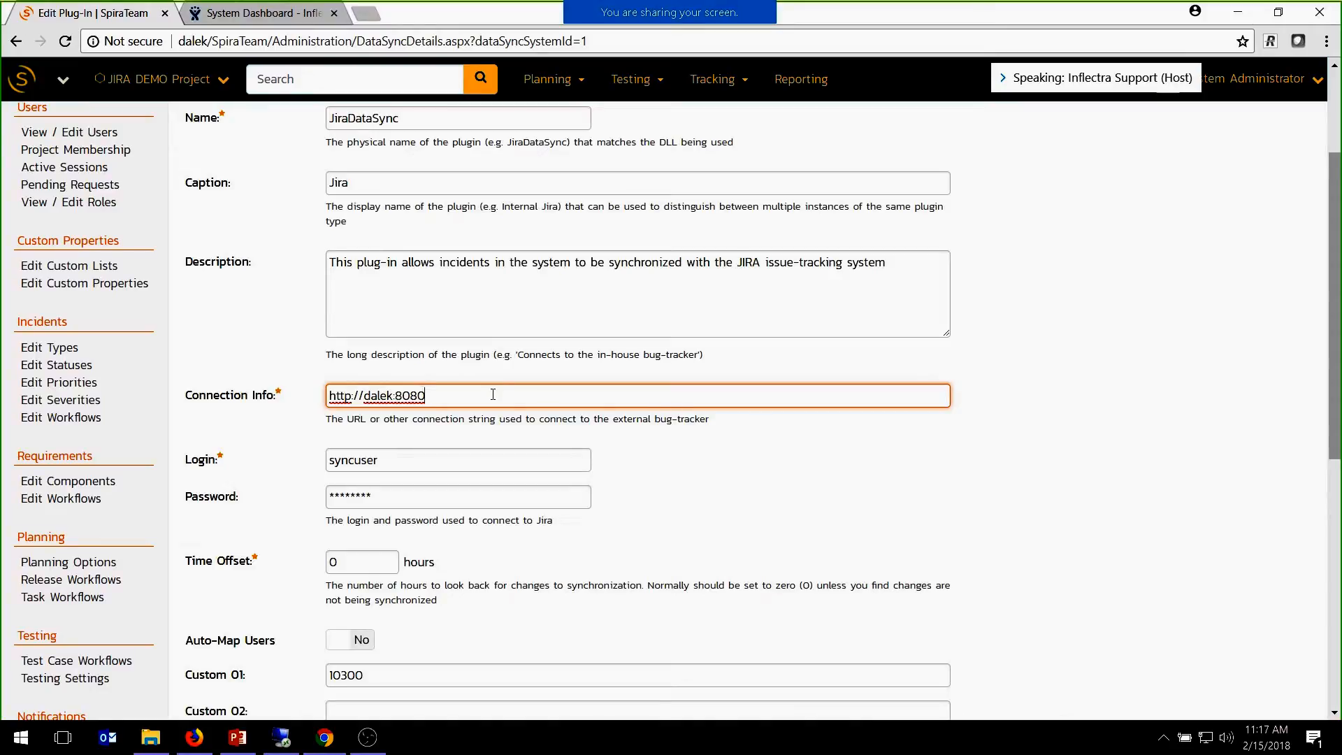
{"action": "left_click_drag", "start_coordinate": [486, 393], "coordinate": [228, 413]}
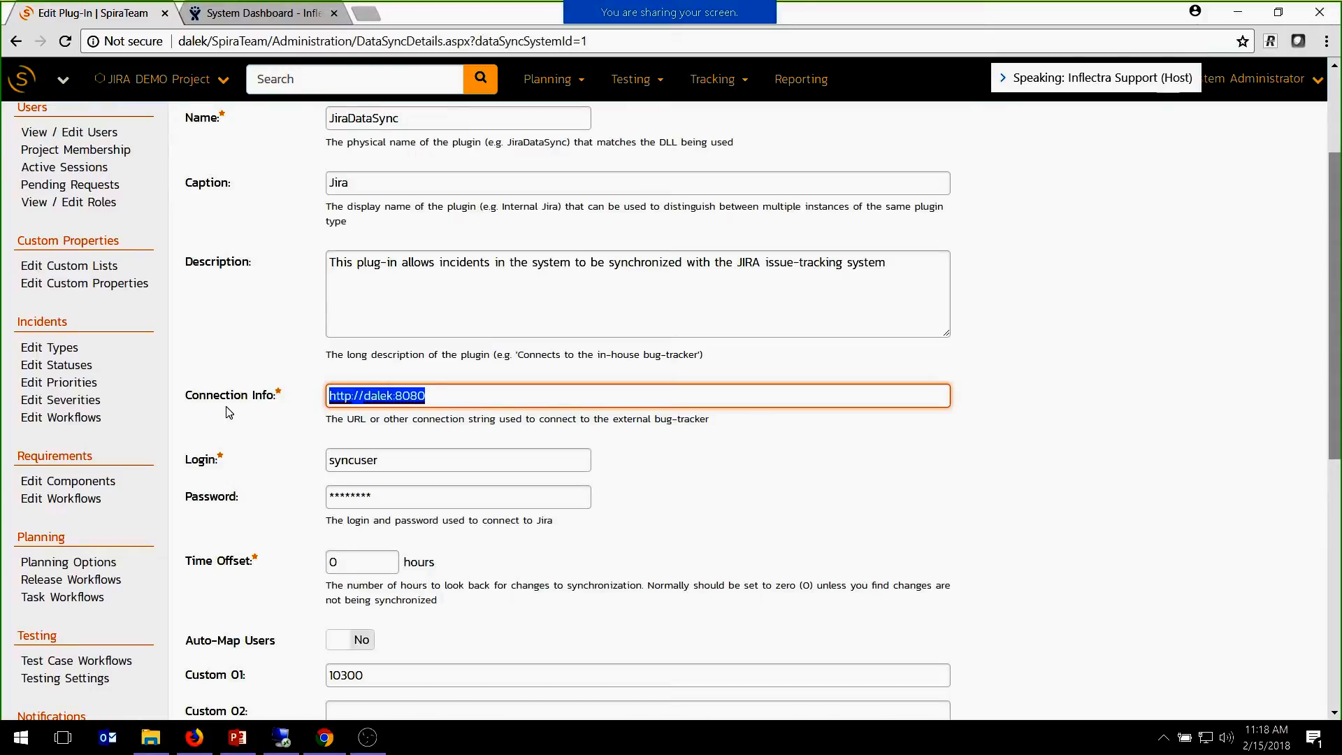
{"action": "left_click", "coordinate": [361, 449]}
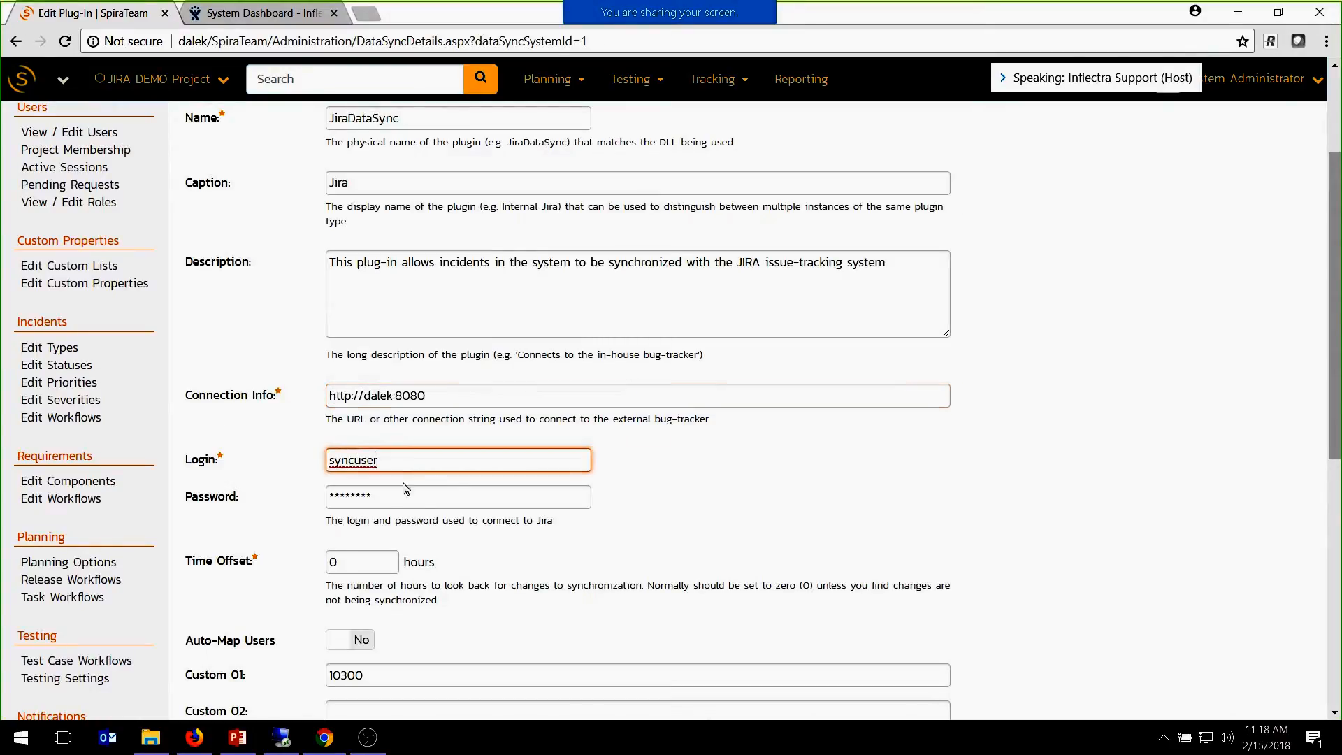
{"action": "left_click", "coordinate": [406, 499]}
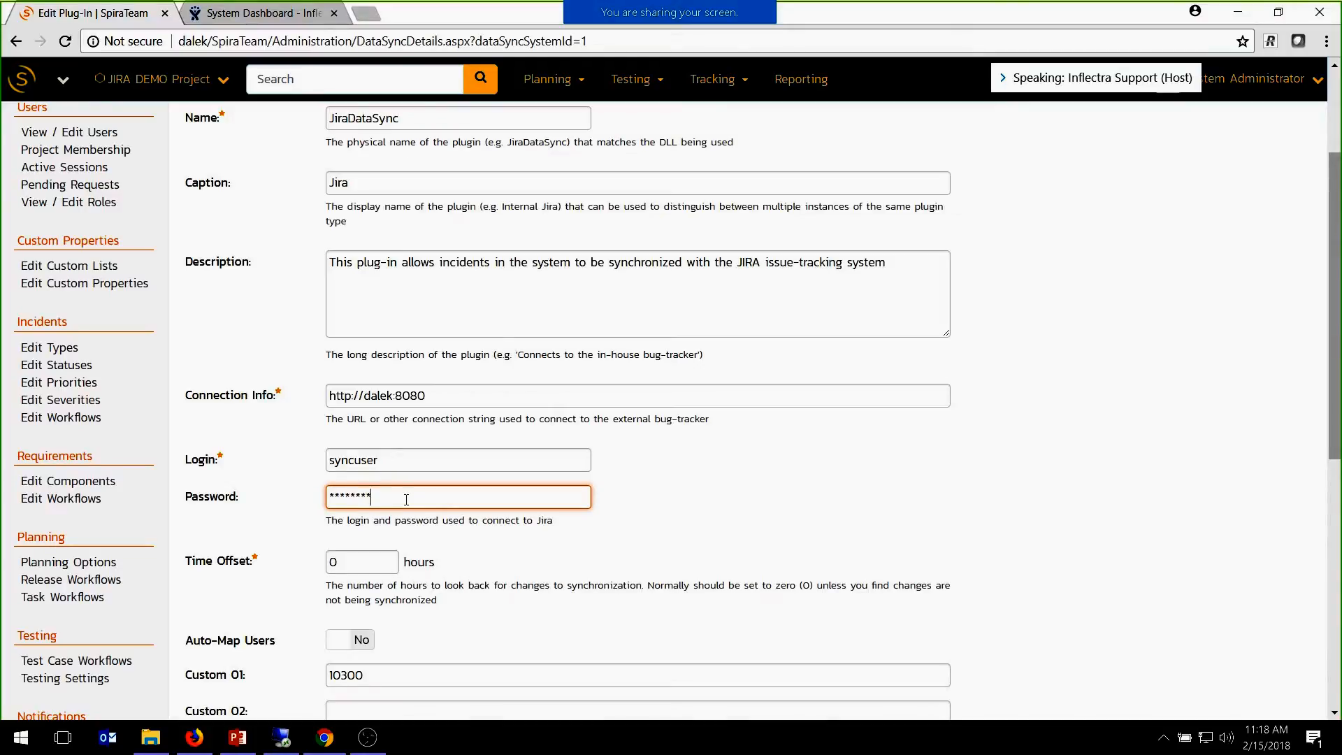
{"action": "scroll", "coordinate": [444, 461], "scroll_direction": "down", "scroll_amount": 3}
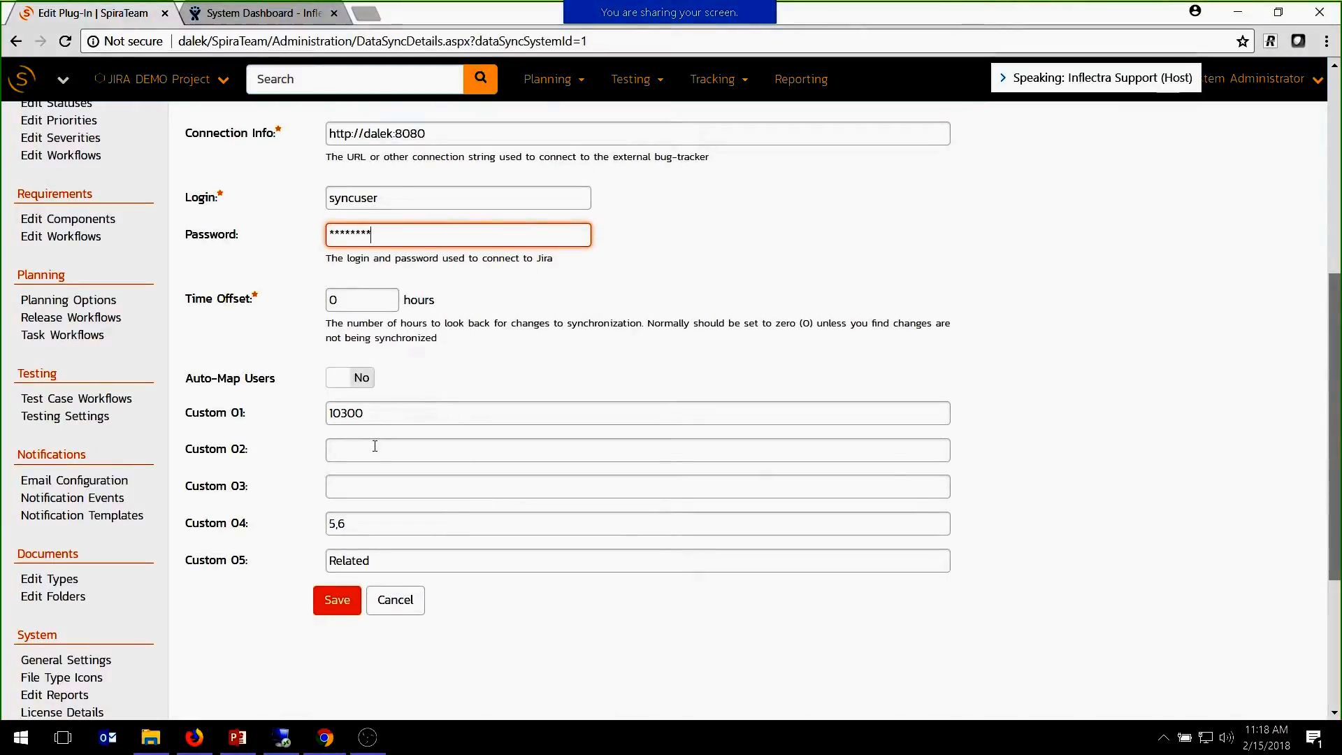
Re-enter the time offset as 0 hours, and switch Auto-Map Users on and back off.
{"action": "left_click", "coordinate": [373, 304]}
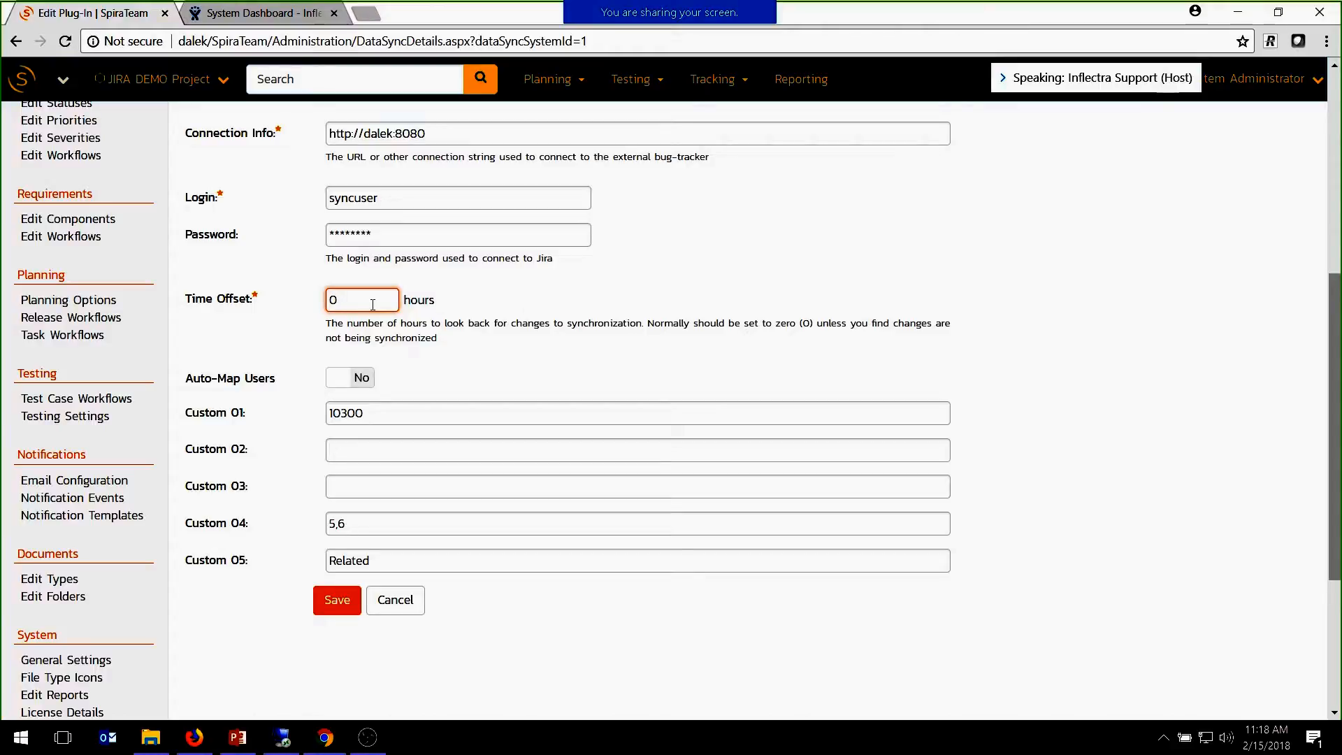
{"action": "key", "text": "BackSpace"}
{"action": "type", "text": "0"}
{"action": "left_click", "coordinate": [335, 380]}
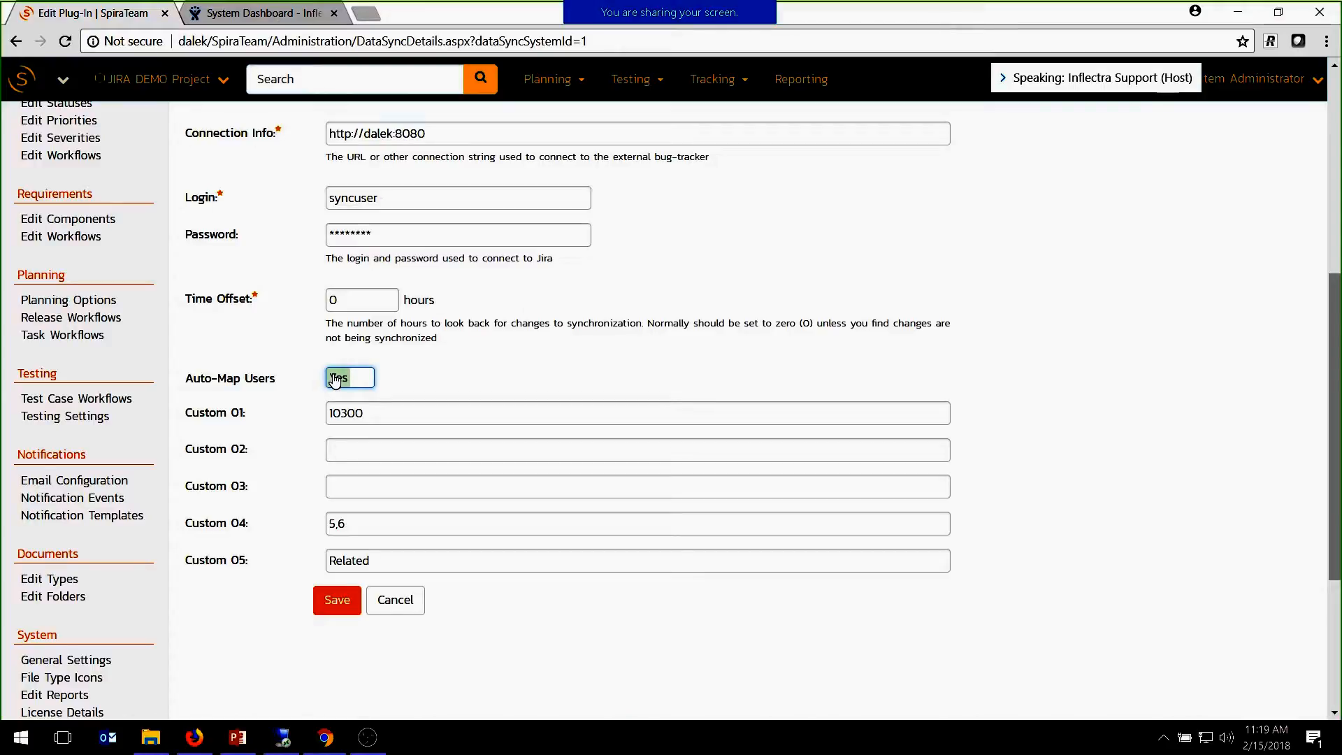
{"action": "left_click", "coordinate": [370, 382]}
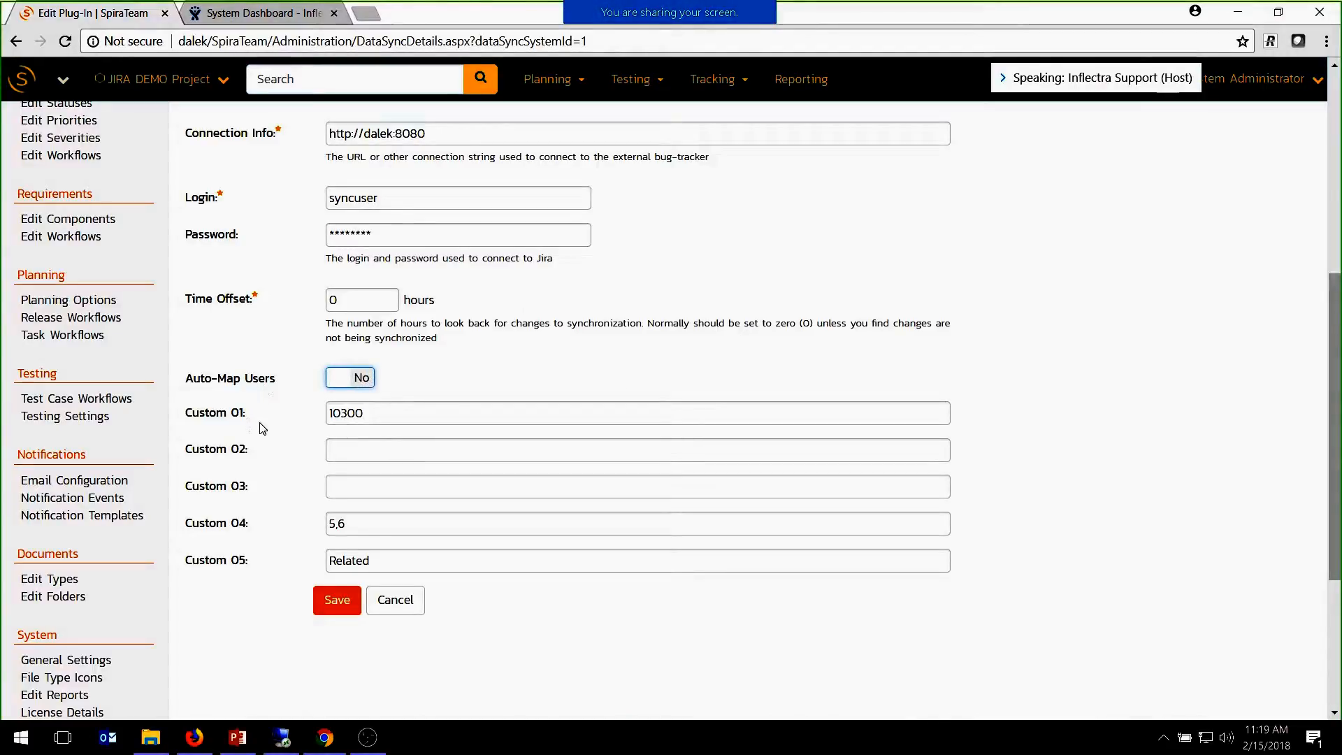
Open the QA department administrator's user record for editing and show its Jira data mapping.
{"action": "scroll", "coordinate": [165, 525], "scroll_direction": "up", "scroll_amount": 7}
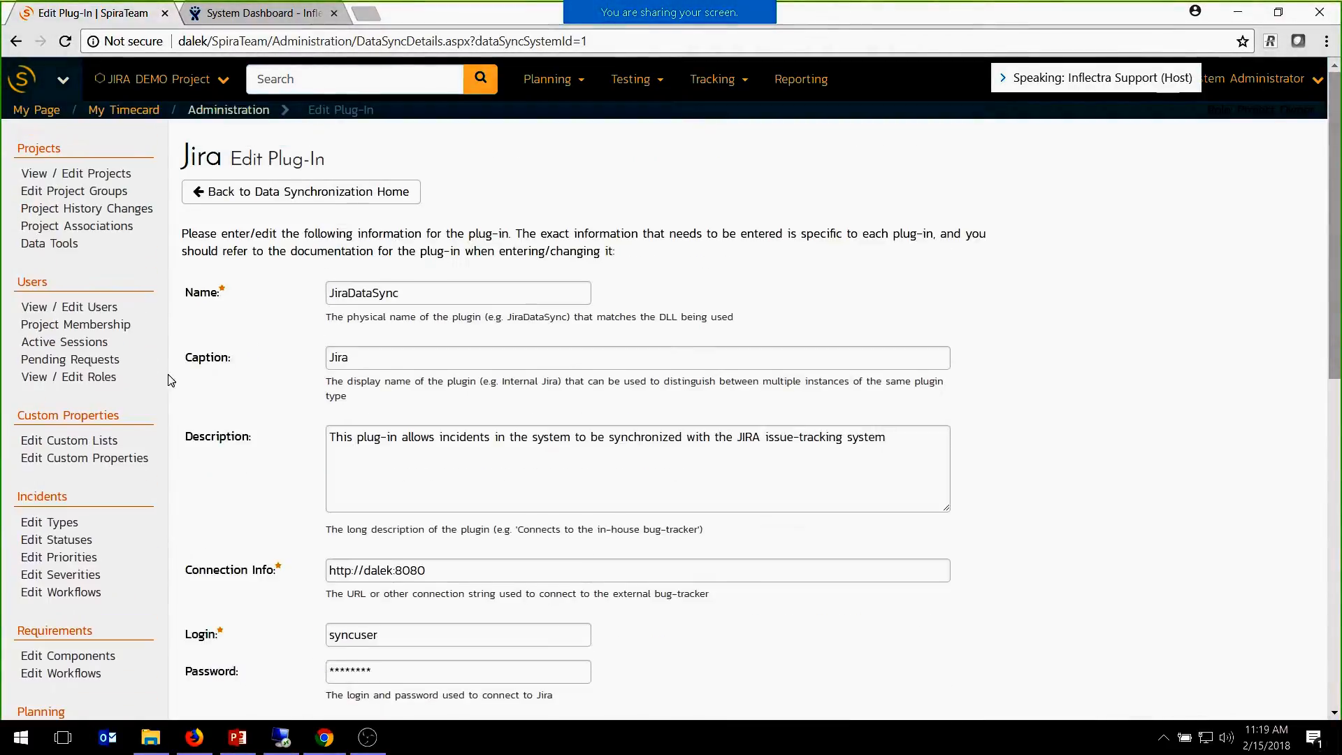
{"action": "left_click", "coordinate": [90, 308]}
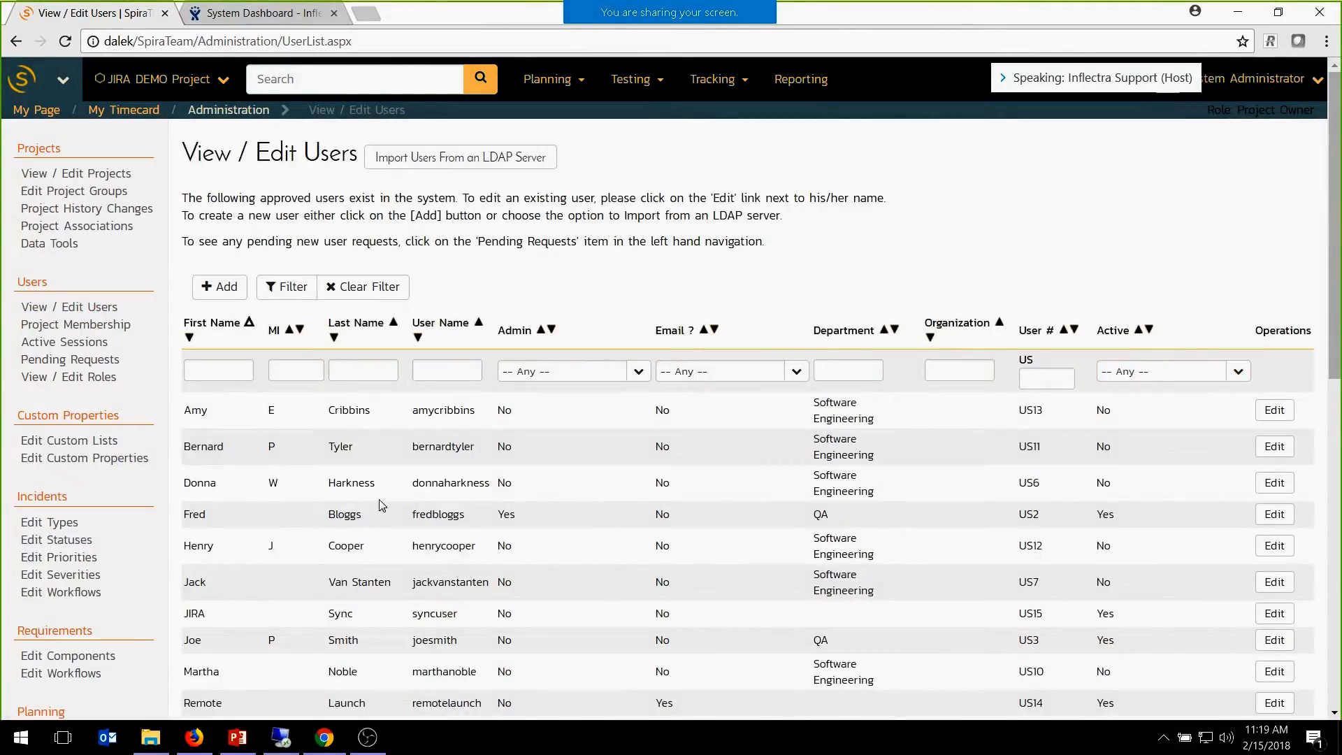
{"action": "left_click", "coordinate": [1274, 514]}
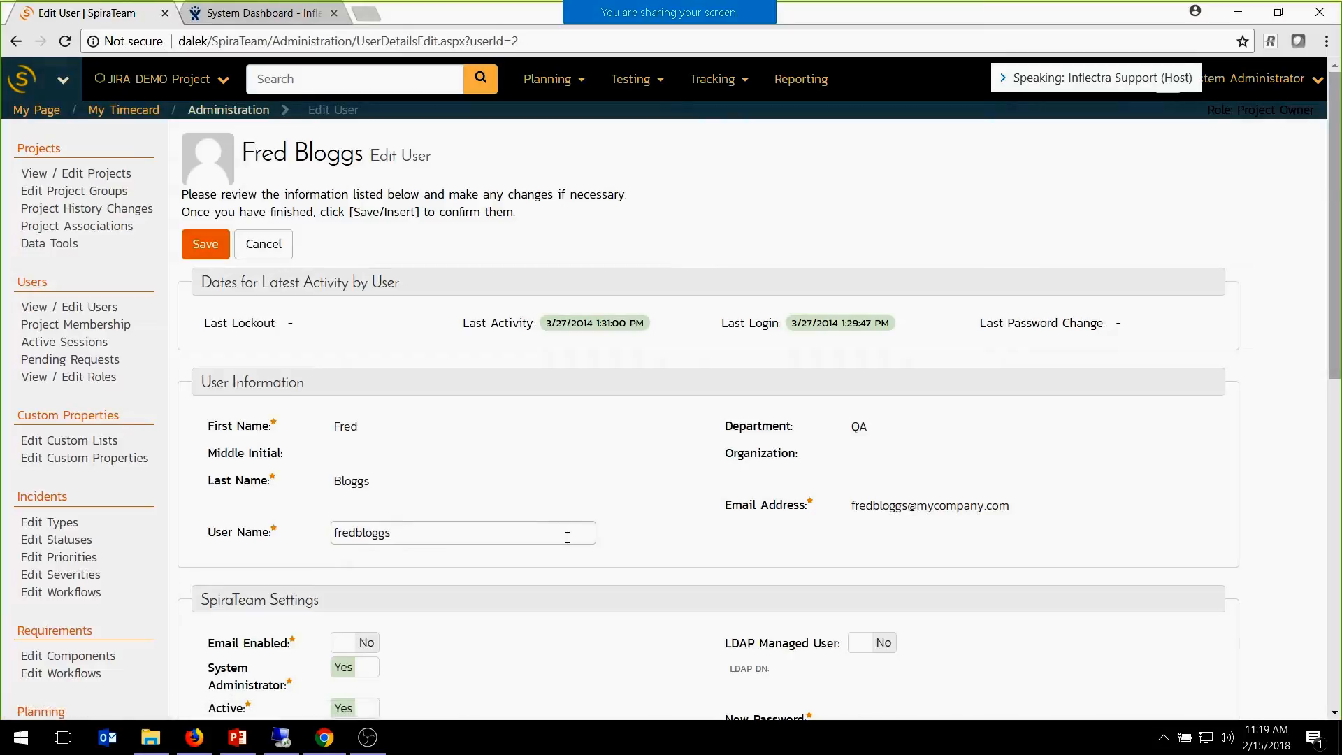
{"action": "scroll", "coordinate": [562, 542], "scroll_direction": "down", "scroll_amount": 10}
{"action": "left_click", "coordinate": [369, 382]}
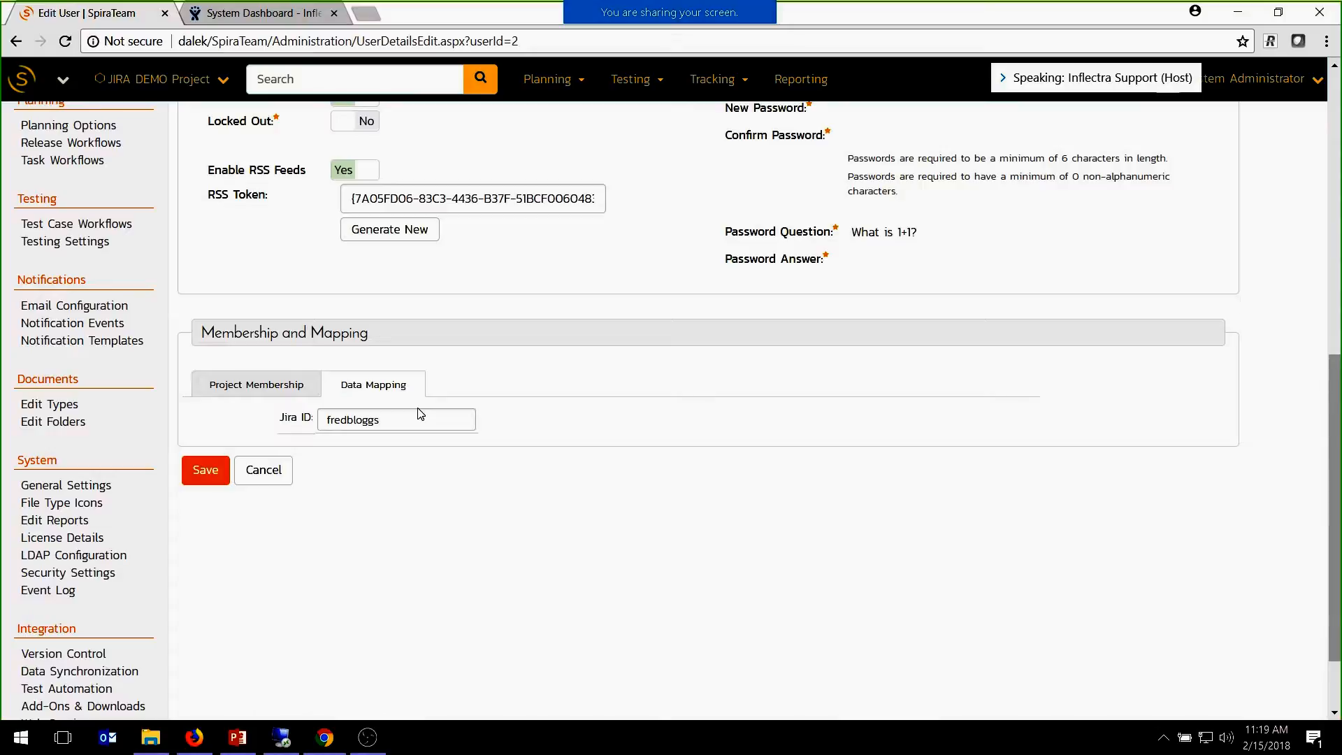
Compare the account's SpiraTeam user name with the Jira ID in its data mapping.
{"action": "scroll", "coordinate": [418, 427], "scroll_direction": "up", "scroll_amount": 6}
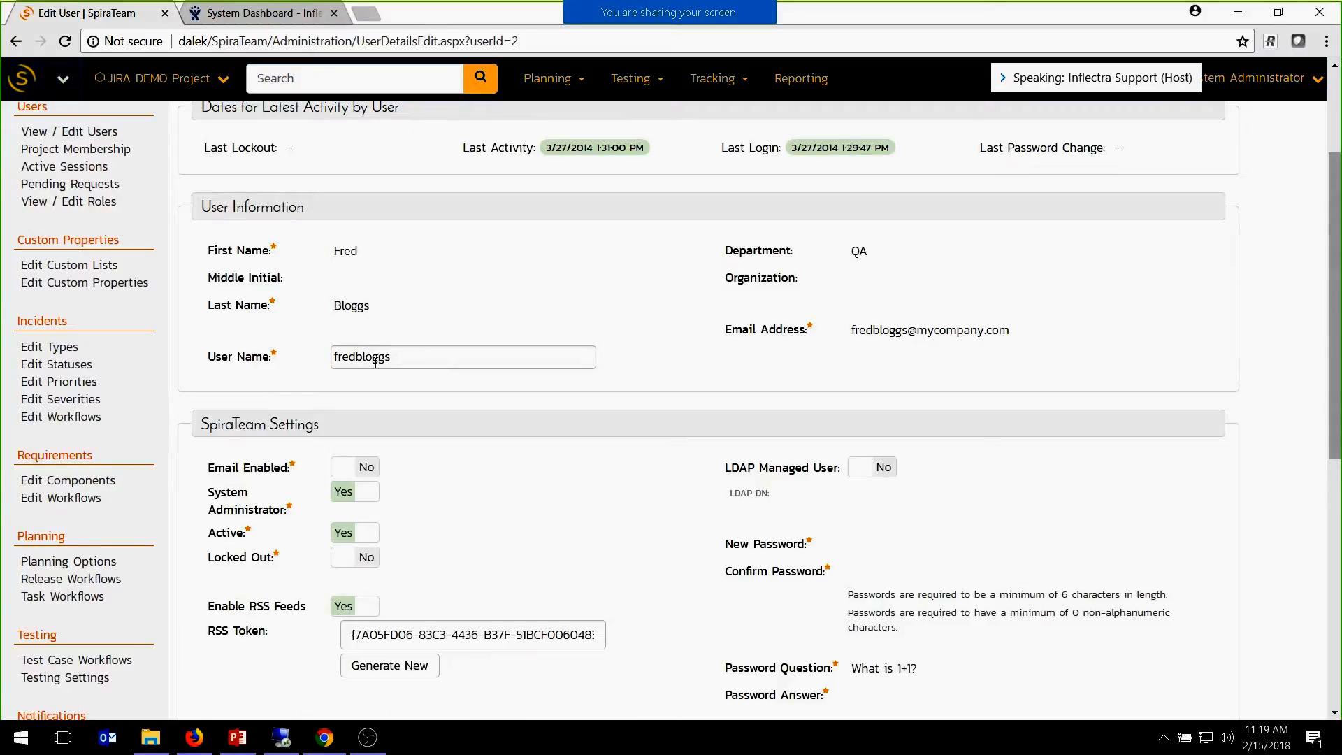
{"action": "scroll", "coordinate": [346, 526], "scroll_direction": "down", "scroll_amount": 4}
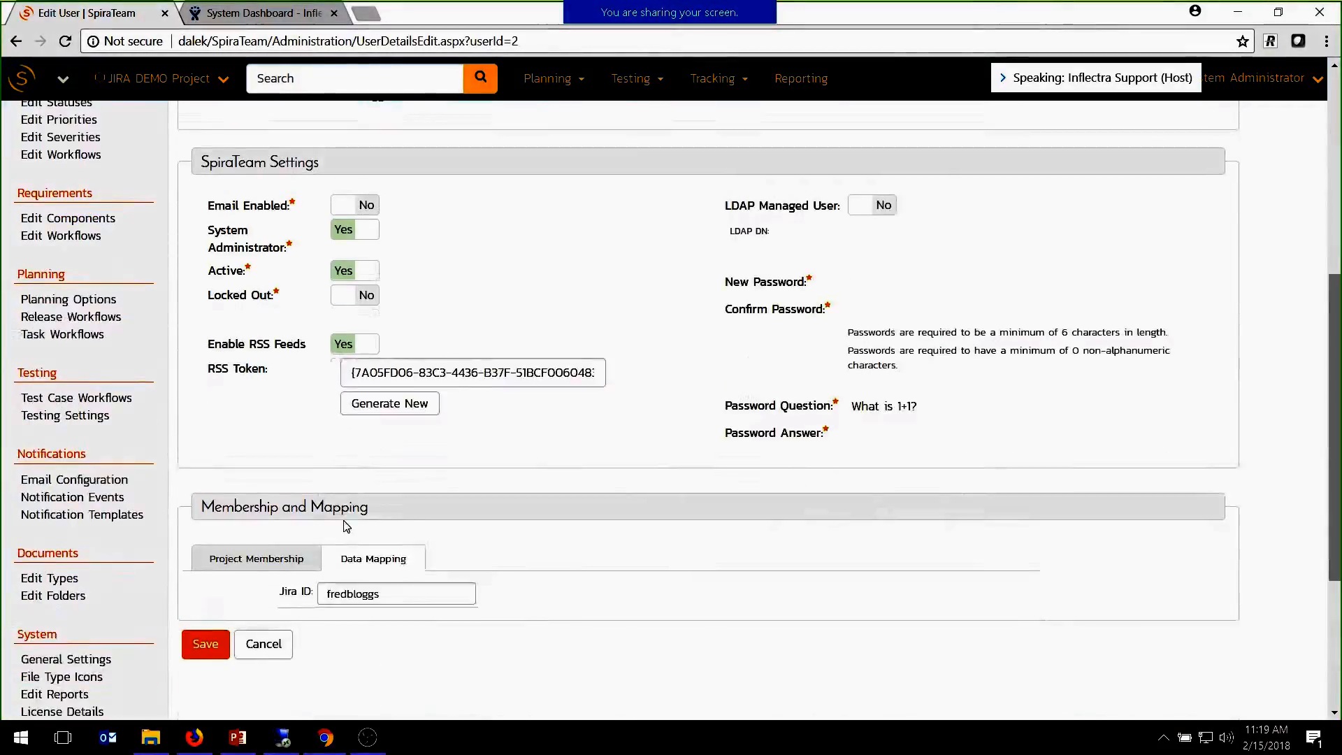
{"action": "scroll", "coordinate": [346, 526], "scroll_direction": "down", "scroll_amount": 4}
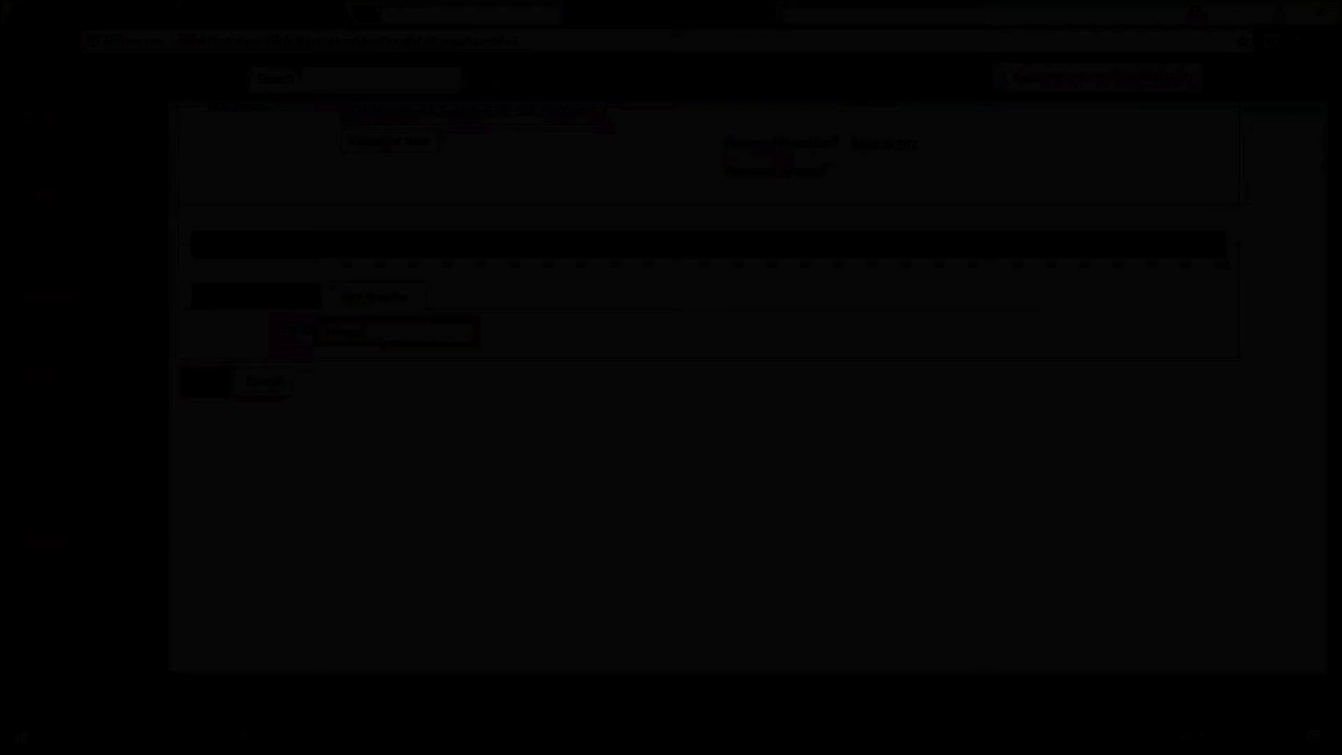
{"action": "scroll", "coordinate": [230, 506], "scroll_direction": "up", "scroll_amount": 6}
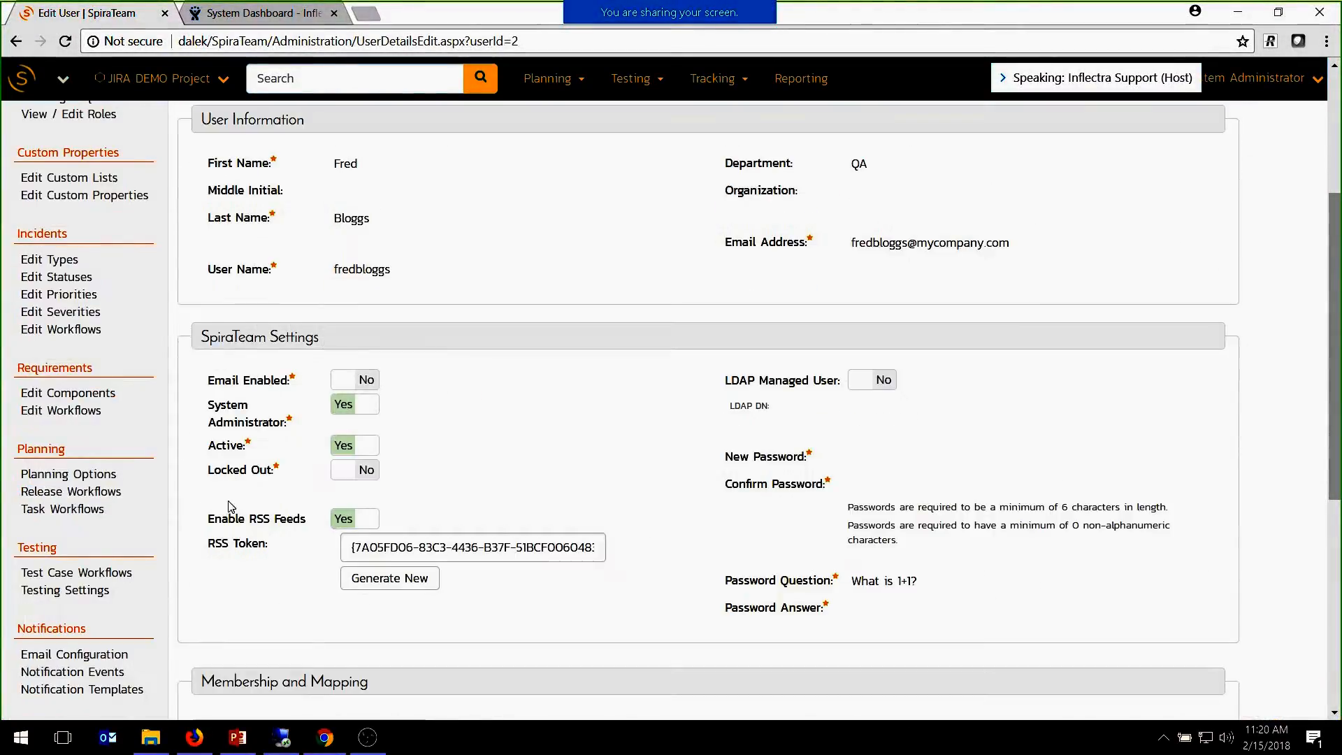
{"action": "scroll", "coordinate": [230, 505], "scroll_direction": "up", "scroll_amount": 4}
{"action": "scroll", "coordinate": [222, 517], "scroll_direction": "down", "scroll_amount": 9}
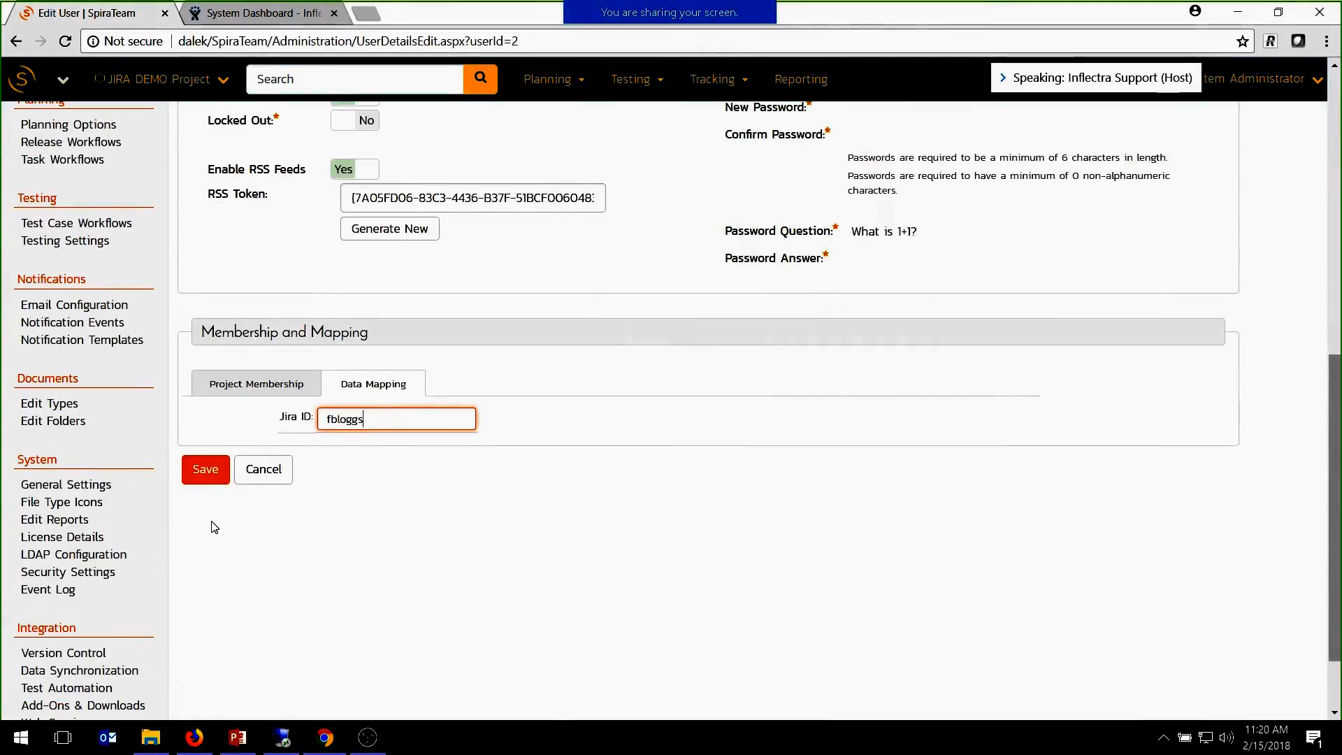
{"action": "scroll", "coordinate": [214, 527], "scroll_direction": "down", "scroll_amount": 2}
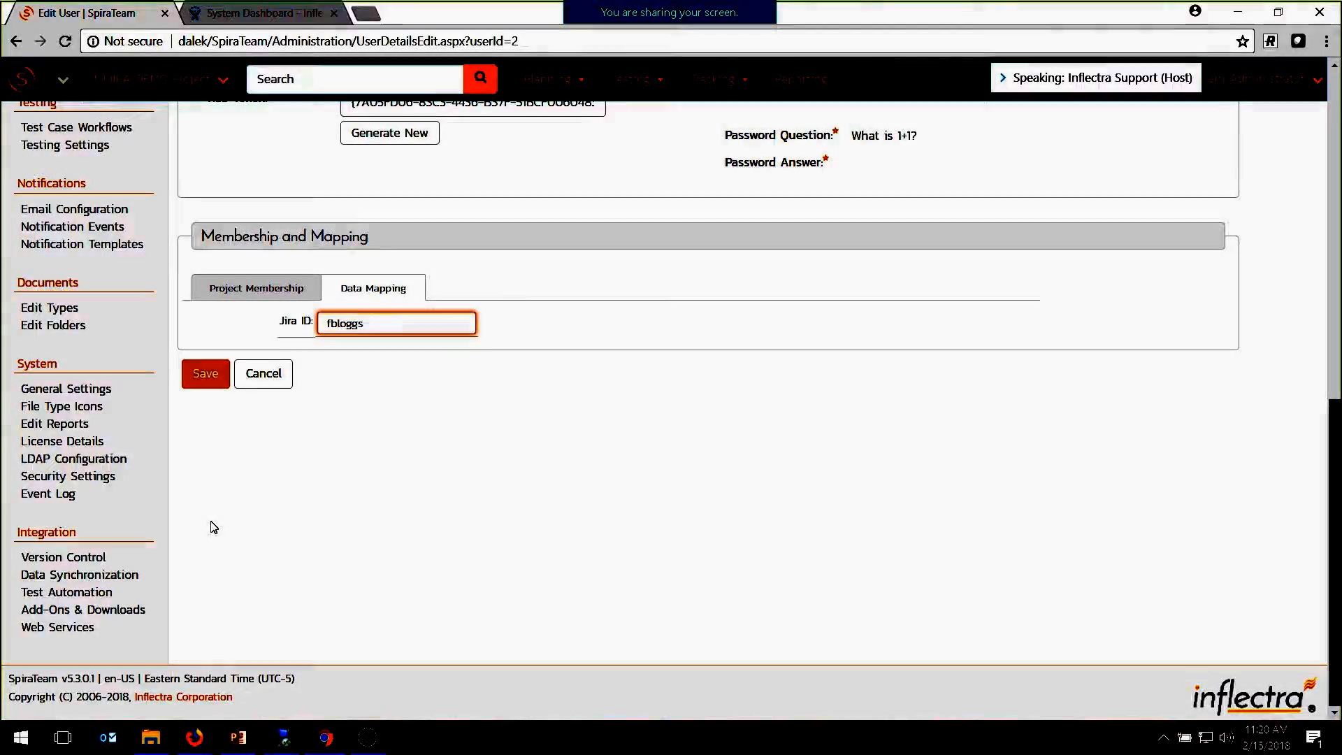
Open the Jira plug-in's project mappings from Data Synchronization and highlight the project's external key.
{"action": "left_click", "coordinate": [101, 576]}
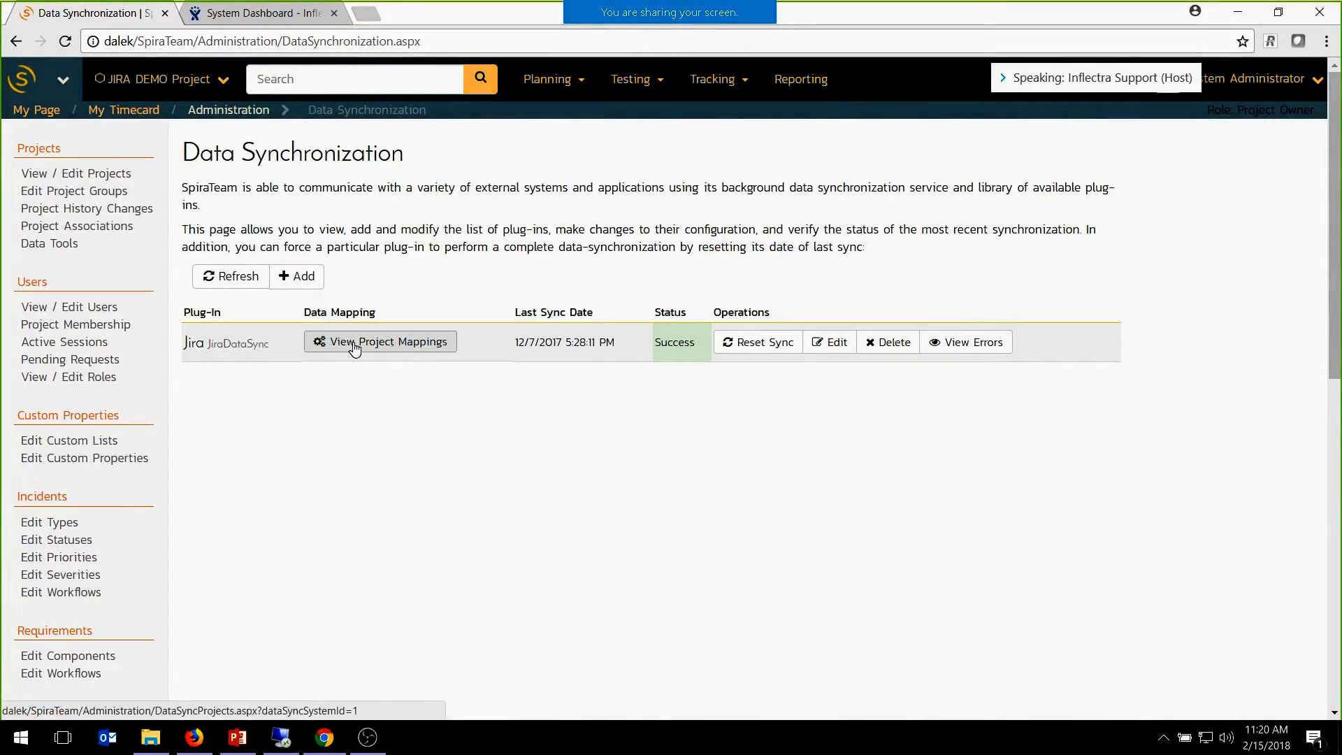
{"action": "left_click", "coordinate": [381, 344]}
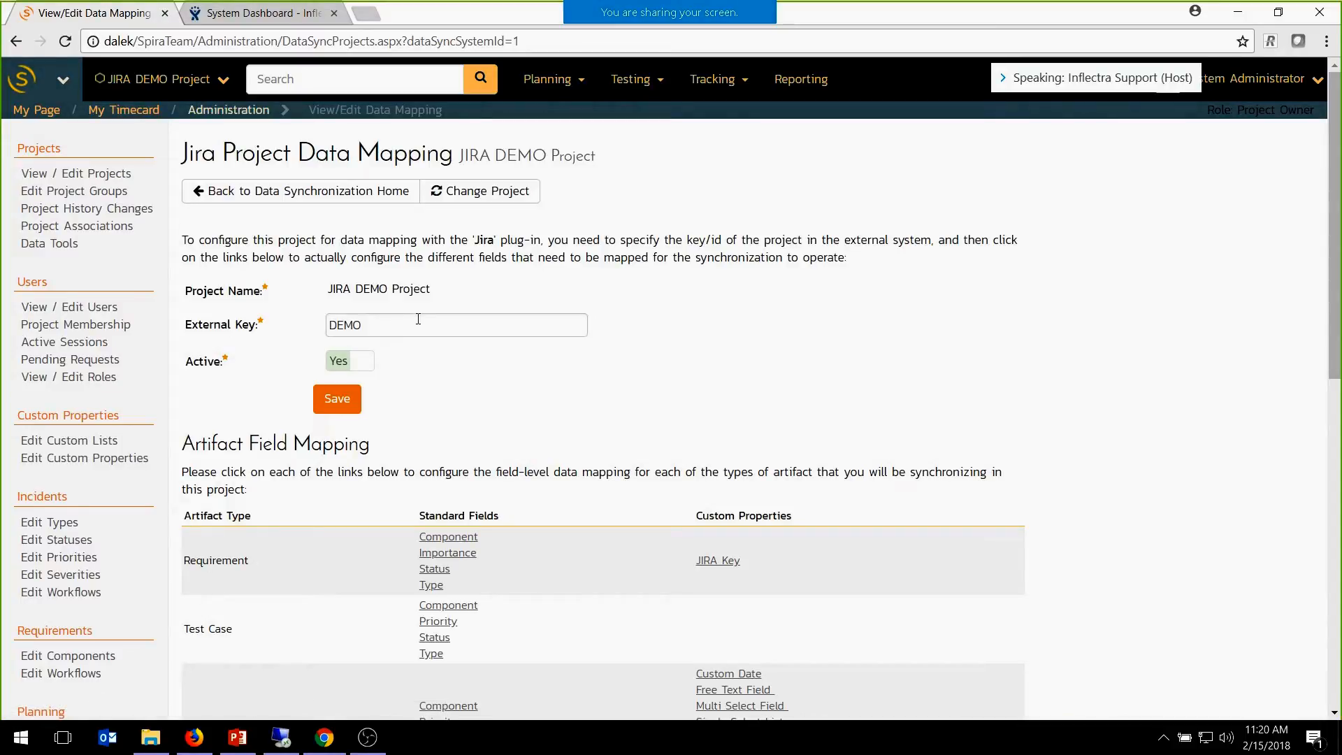
{"action": "left_click_drag", "start_coordinate": [419, 320], "coordinate": [170, 322]}
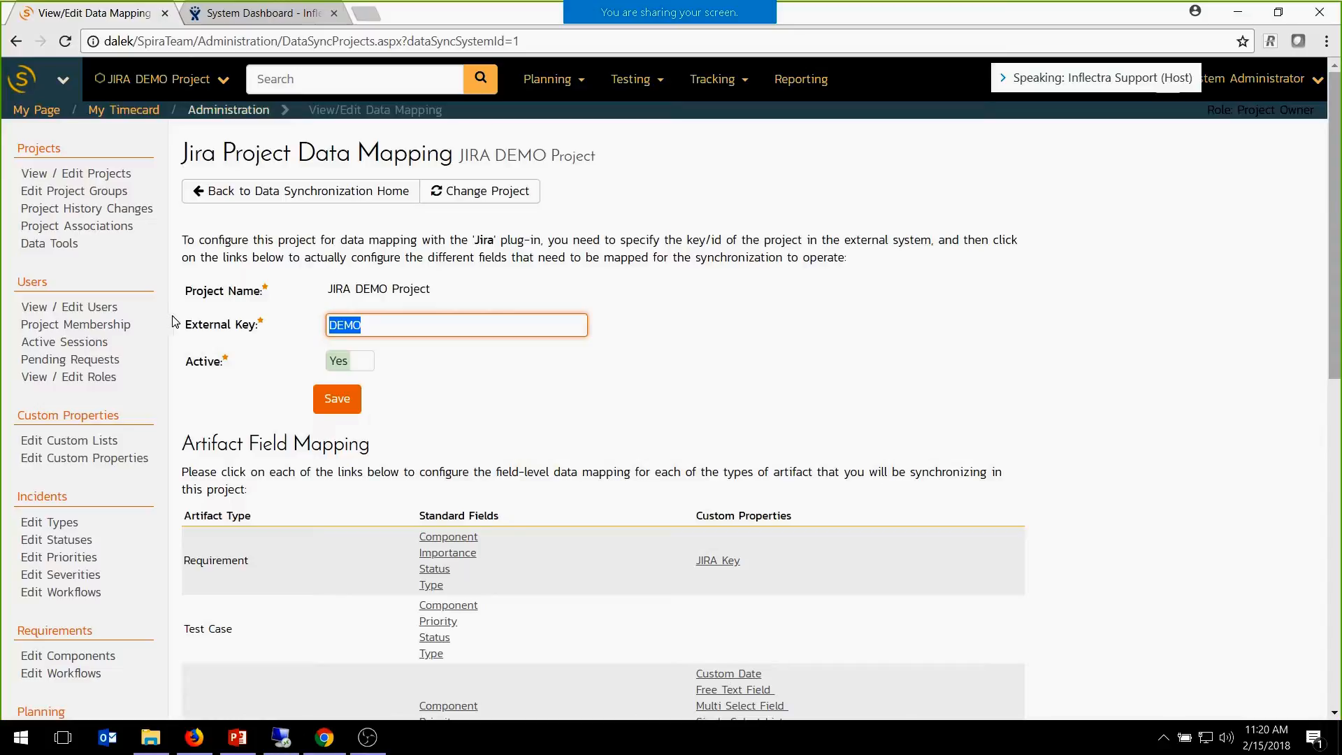
Check the Demonstration project's key in JIRA, and return to the external key and project name in SpiraTeam's mapping.
{"action": "left_click", "coordinate": [246, 14]}
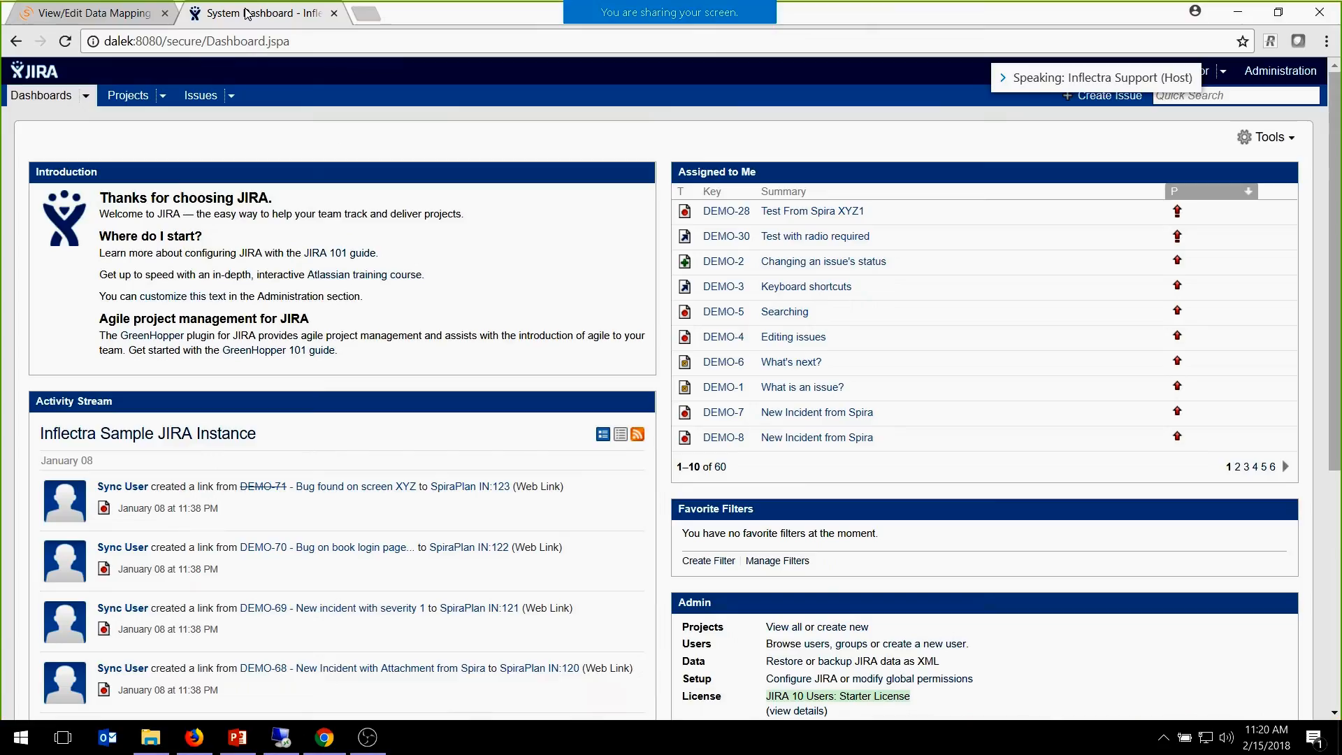
{"action": "left_click", "coordinate": [163, 95]}
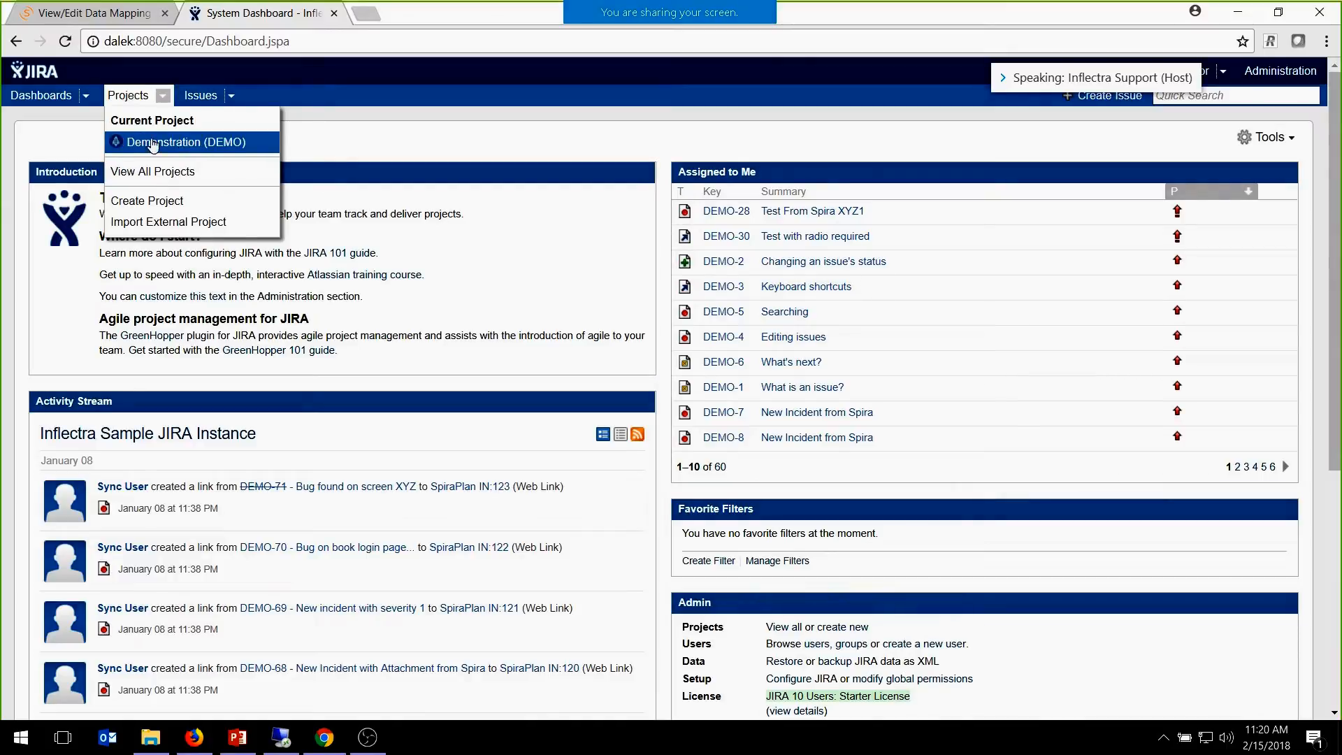
{"action": "left_click", "coordinate": [105, 12]}
{"action": "left_click", "coordinate": [411, 325]}
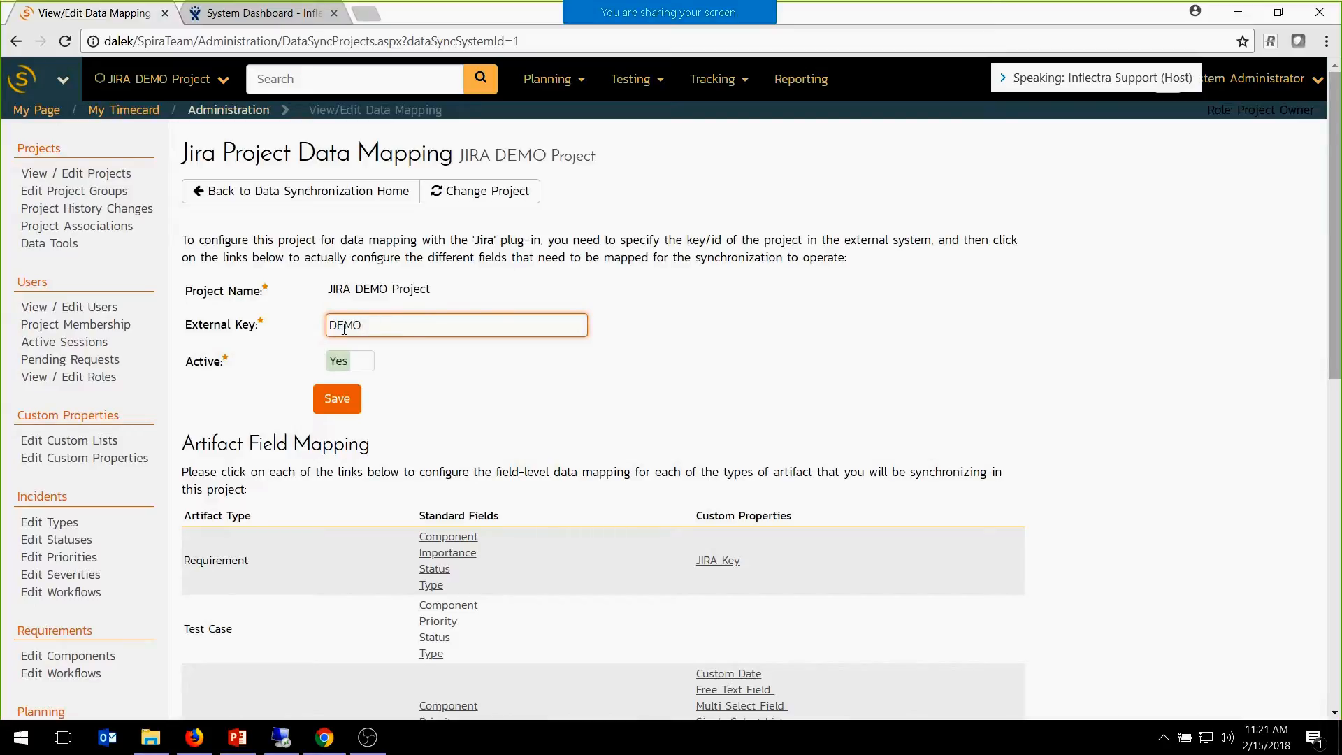
{"action": "left_click_drag", "start_coordinate": [326, 287], "coordinate": [508, 299]}
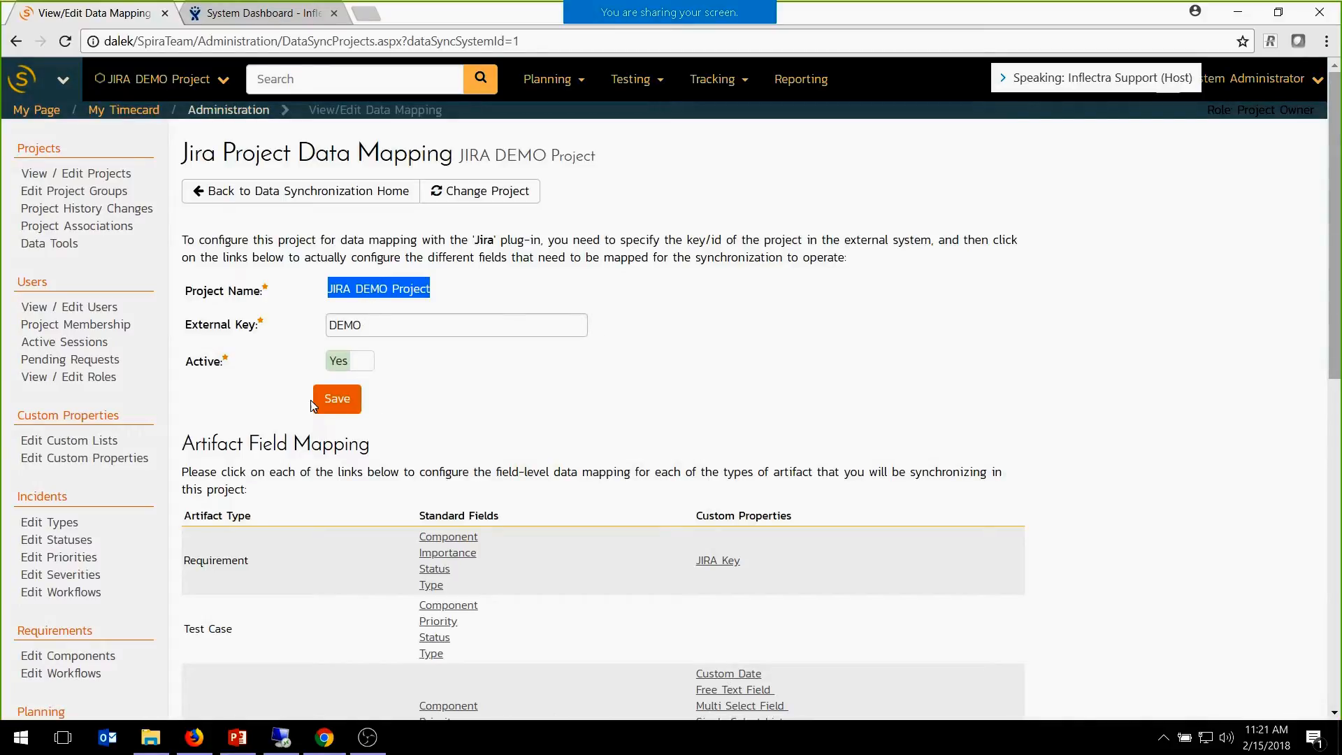
Look over the Artifact Field Mapping table and open the project's incident types.
{"action": "scroll", "coordinate": [492, 691], "scroll_direction": "down", "scroll_amount": 1}
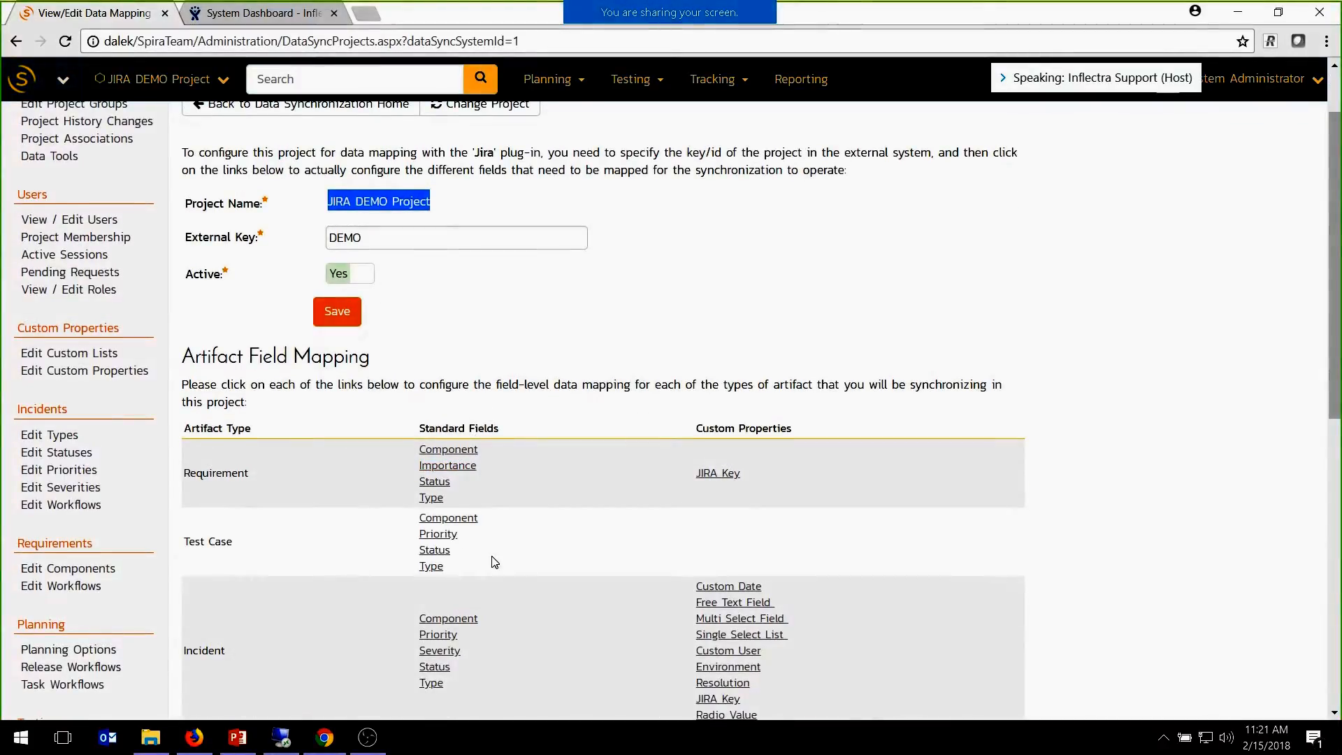
{"action": "scroll", "coordinate": [493, 558], "scroll_direction": "down", "scroll_amount": 3}
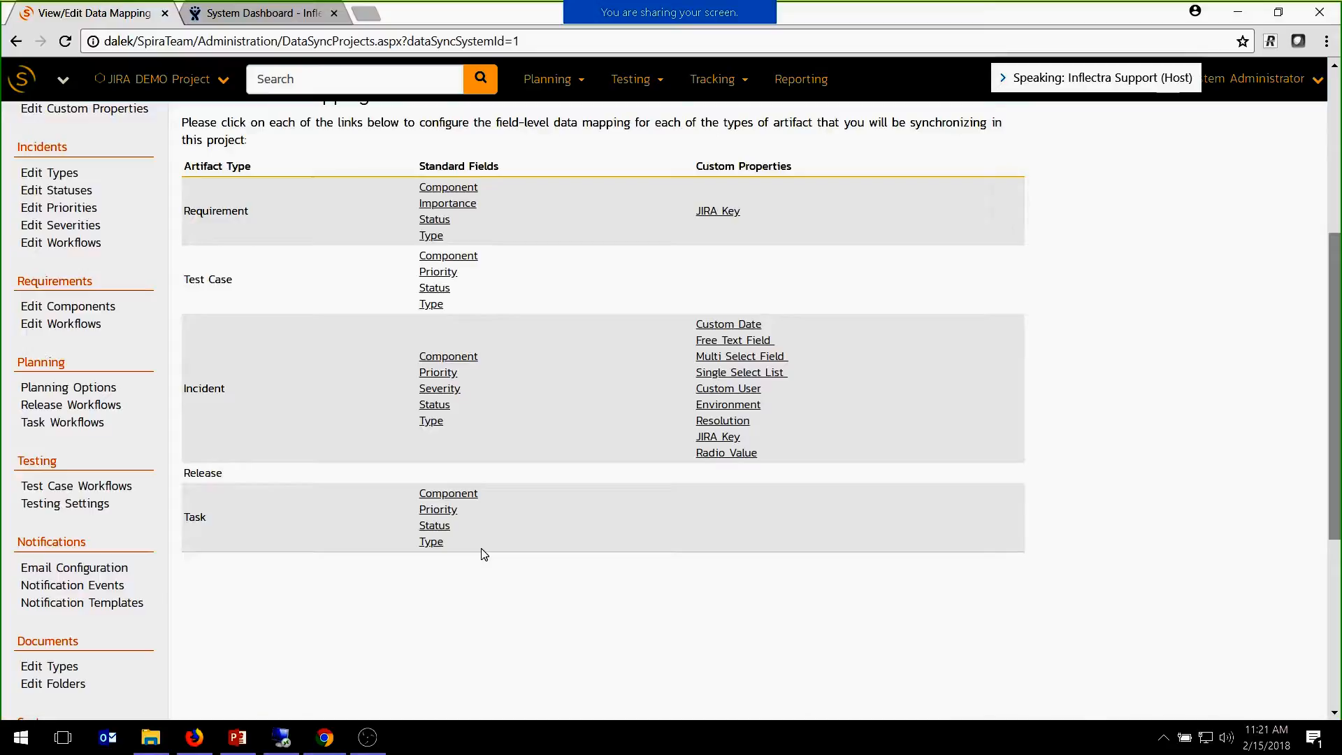
{"action": "left_click", "coordinate": [67, 176]}
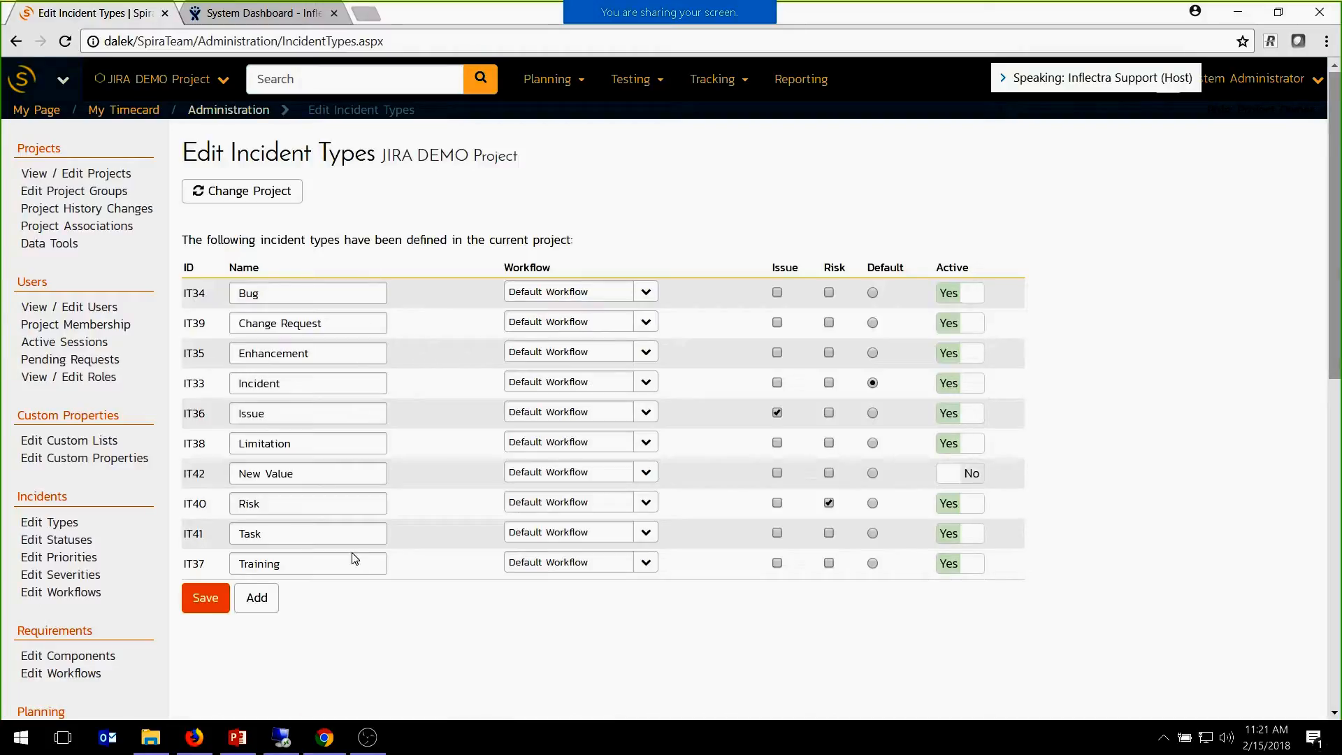
Switch to JIRA and request the Issue Types page from its administration area.
{"action": "left_click", "coordinate": [267, 14]}
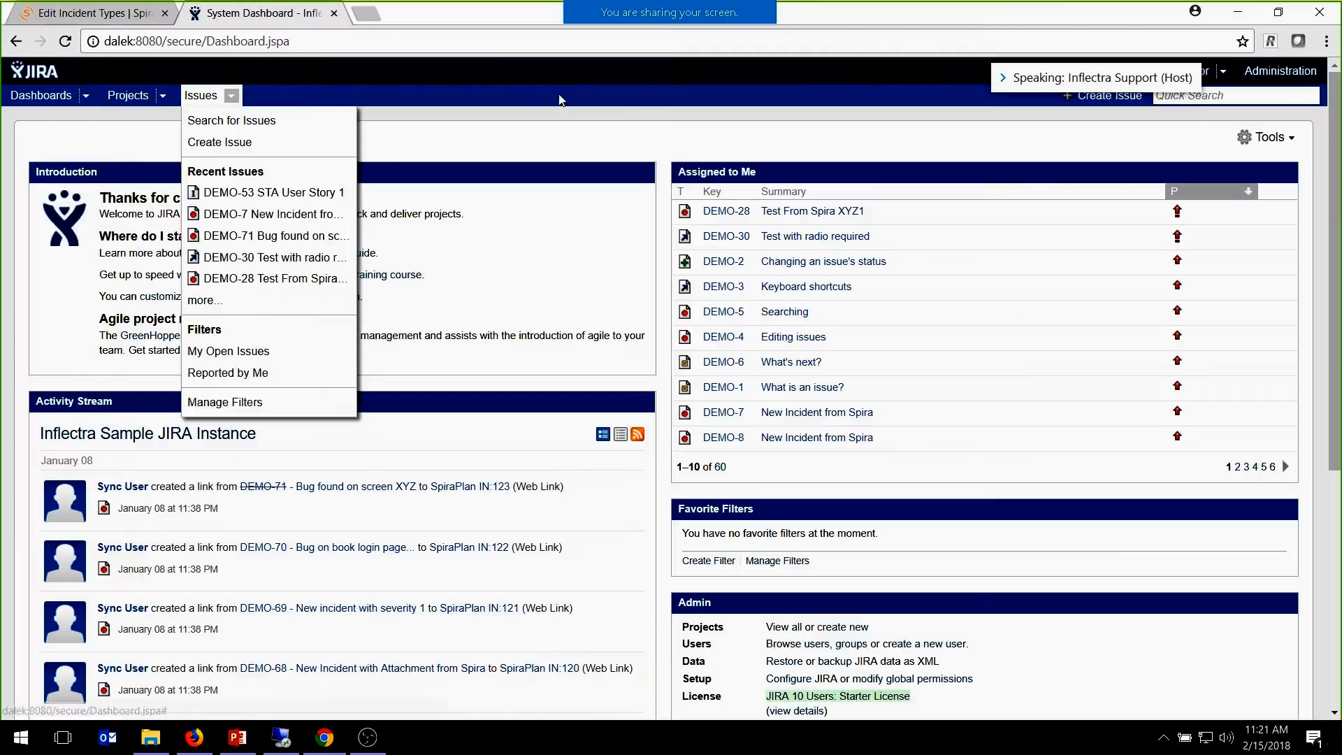
{"action": "left_click", "coordinate": [1280, 71]}
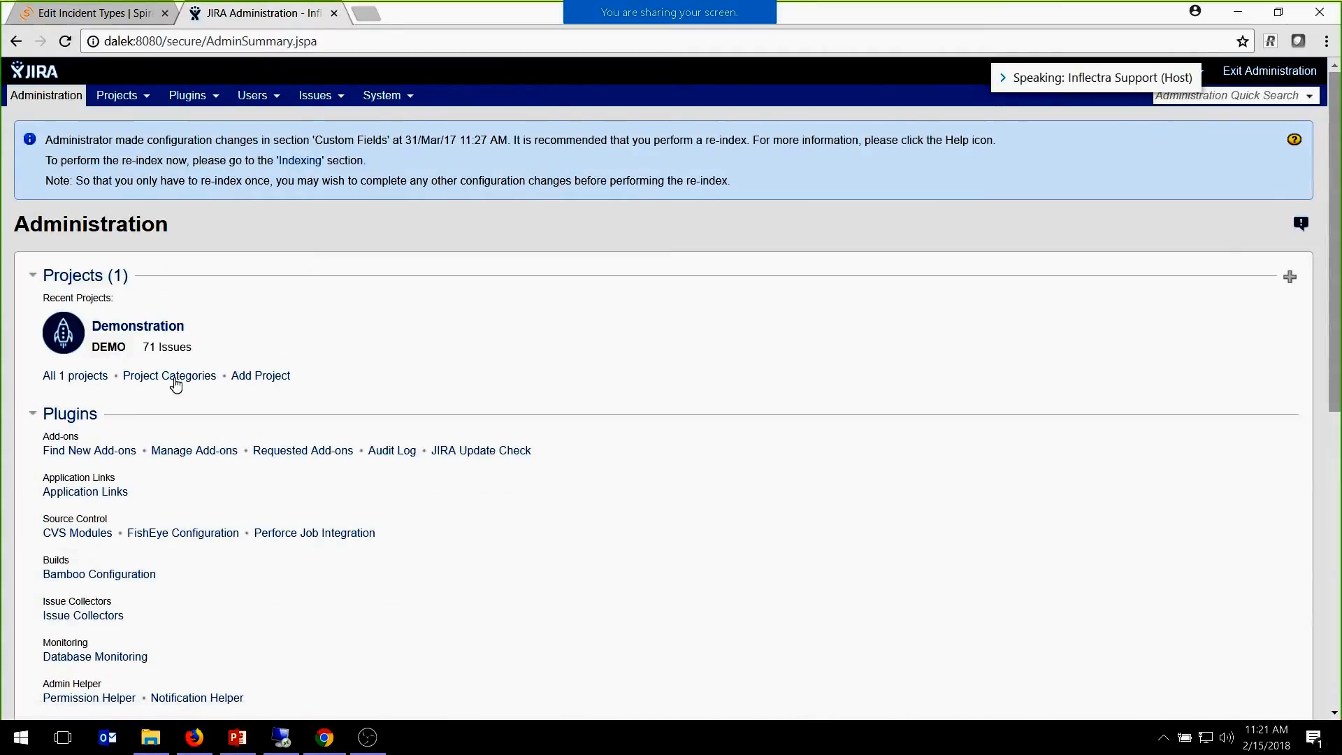
{"action": "scroll", "coordinate": [339, 506], "scroll_direction": "down", "scroll_amount": 3}
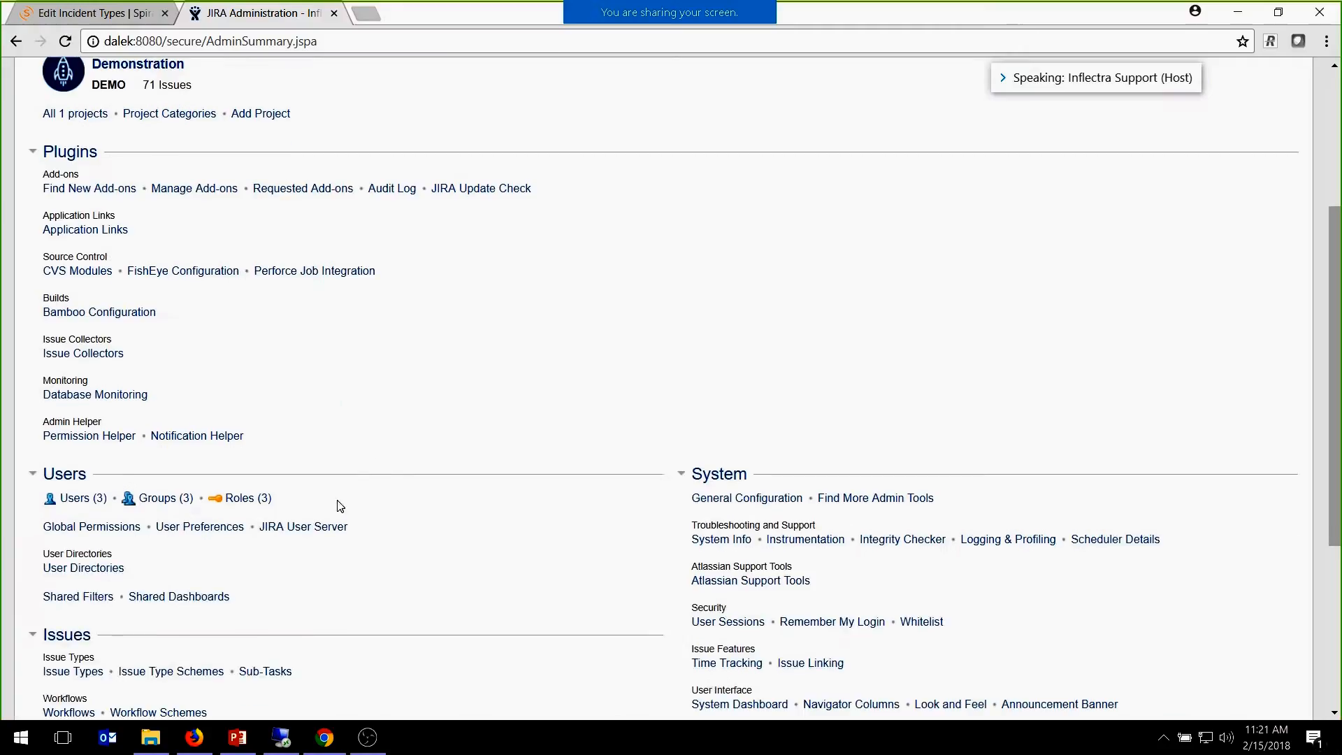
{"action": "scroll", "coordinate": [116, 552], "scroll_direction": "down", "scroll_amount": 1}
{"action": "left_click", "coordinate": [84, 584]}
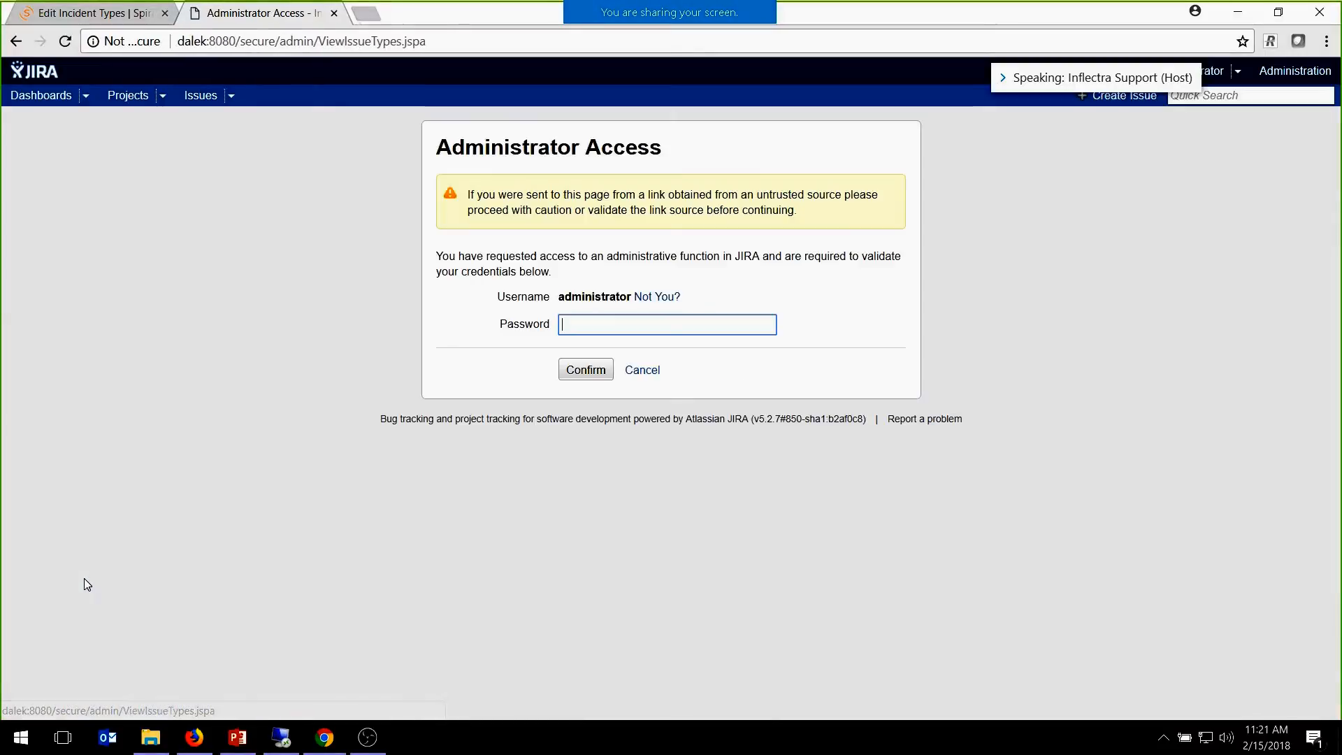
Confirm JIRA administrator access with the account password, and decline the browser's offer to save it.
{"action": "type", "text": "•••"}
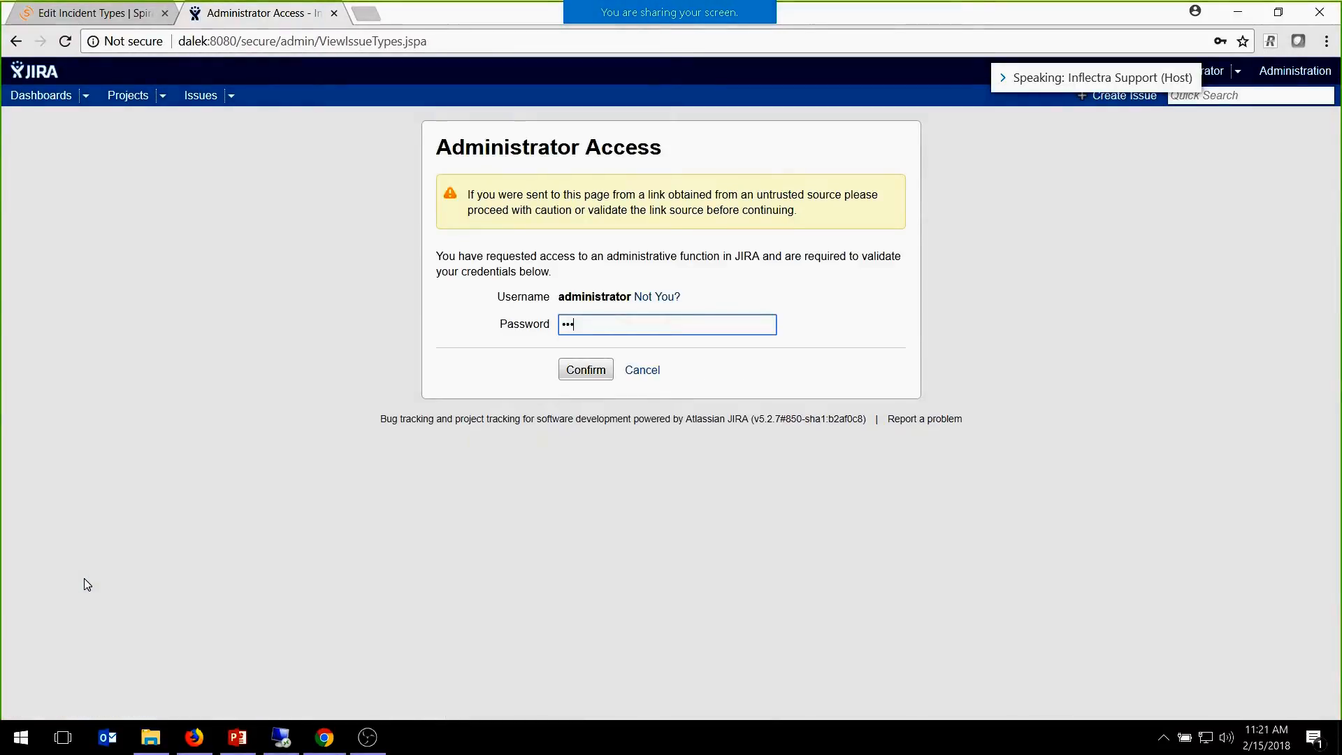
{"action": "key", "text": "BackSpace"}
{"action": "key", "text": "BackSpace"}
{"action": "key", "text": "BackSpace"}
{"action": "type", "text": "••••"}
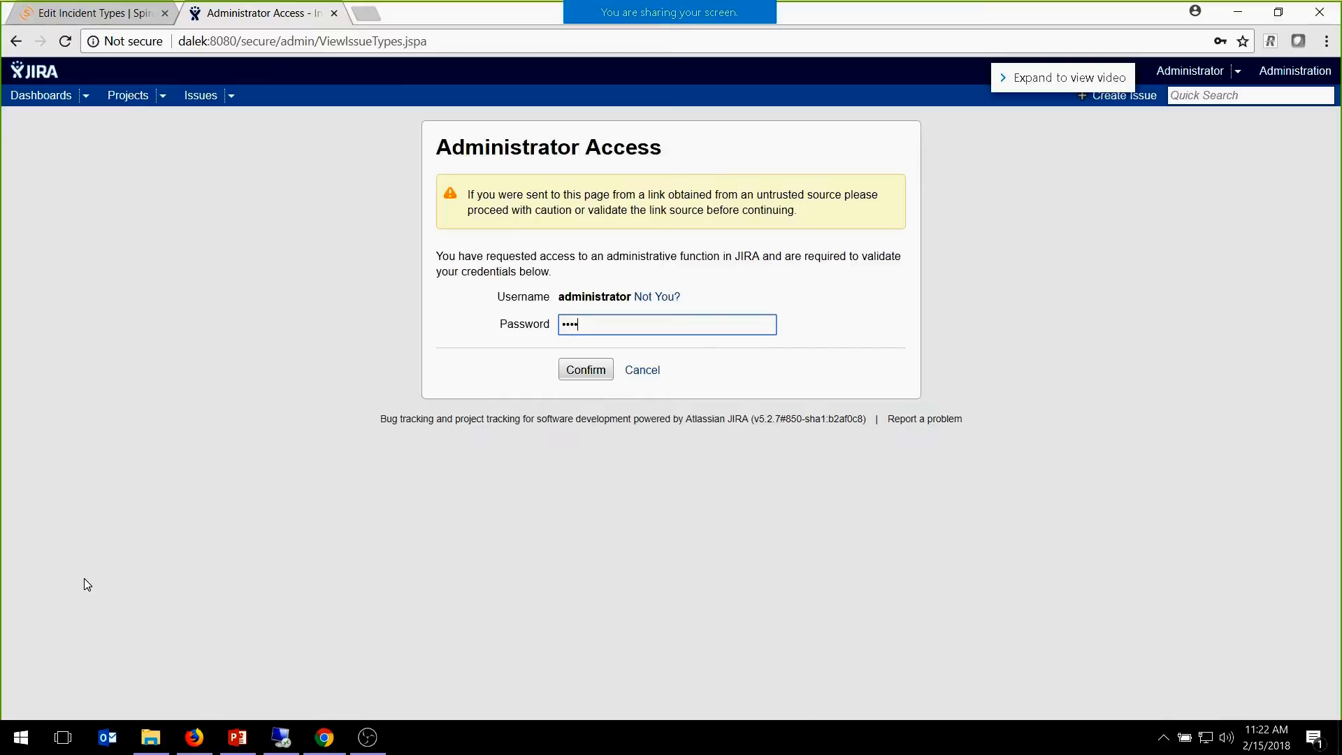
{"action": "type", "text": "•••••••"}
{"action": "left_click", "coordinate": [586, 371]}
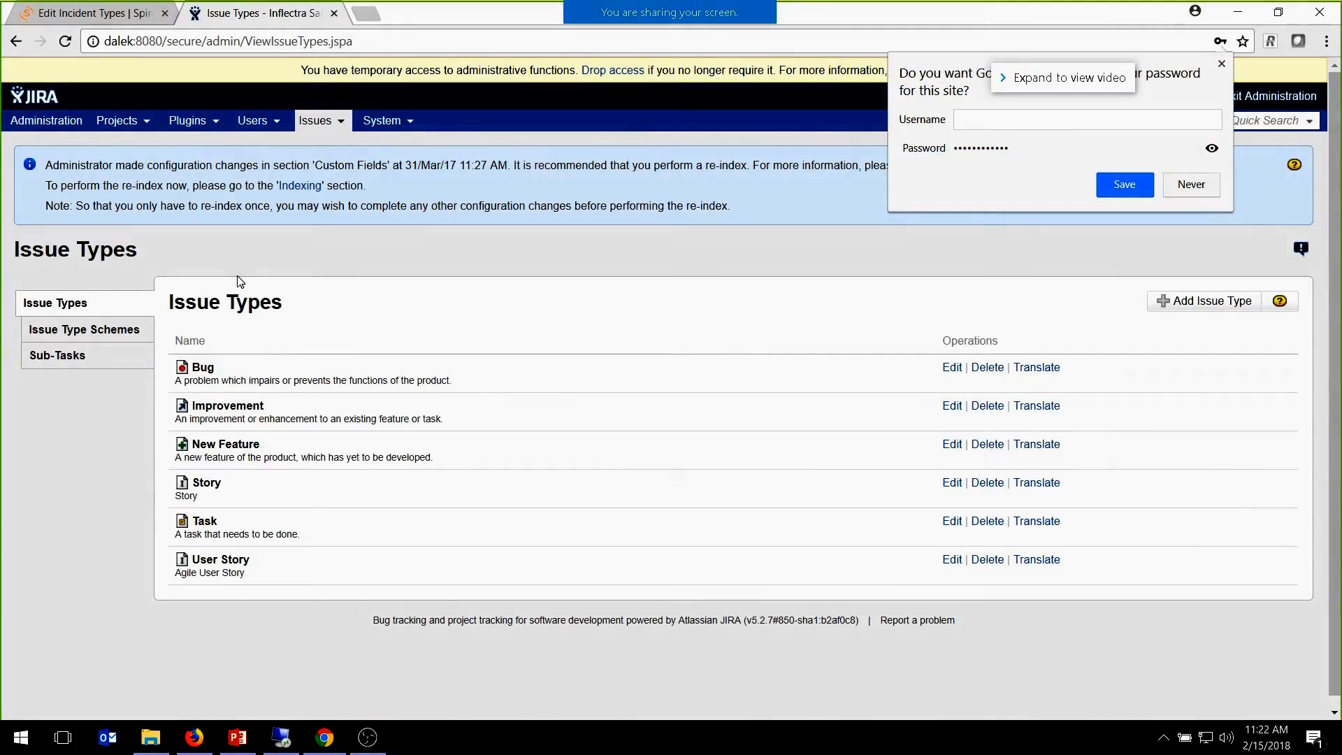
{"action": "left_click", "coordinate": [1196, 185]}
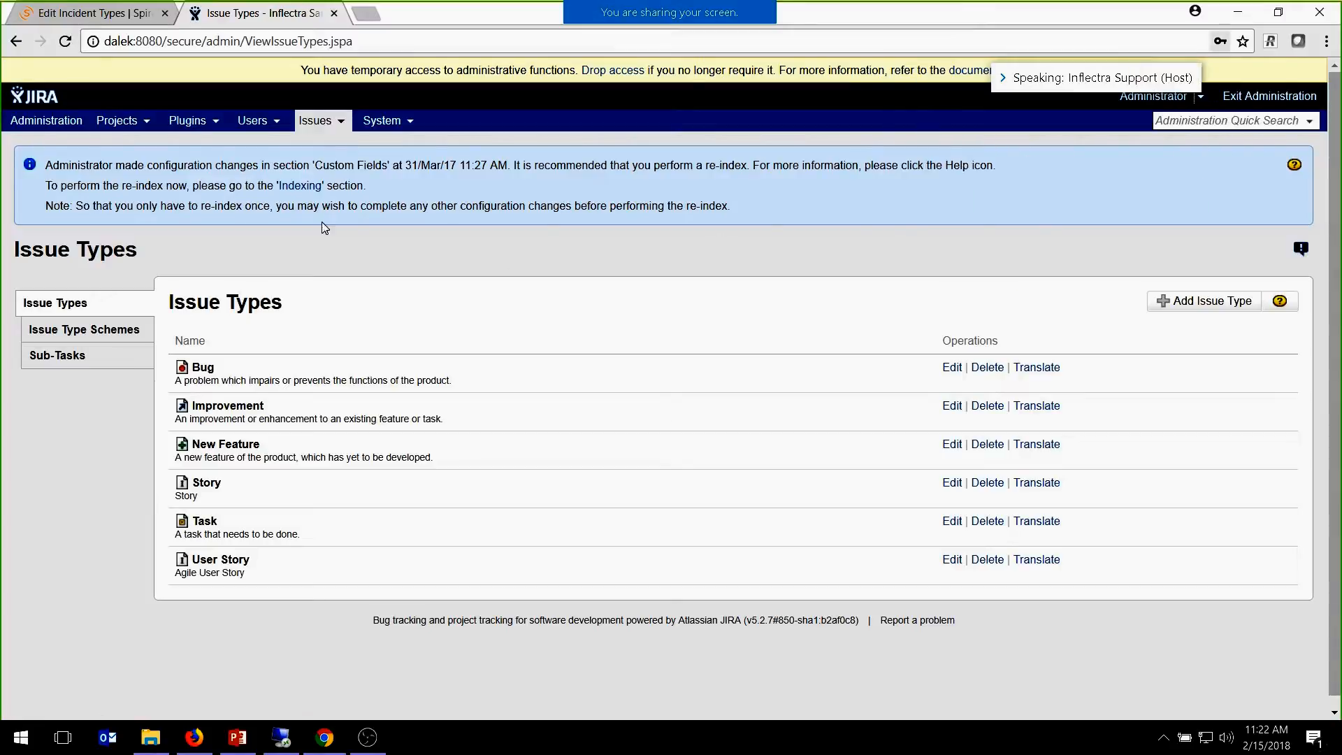
Look at SpiraTeam's incident types, statuses and priorities, and return to JIRA's issue types.
{"action": "left_click", "coordinate": [130, 12]}
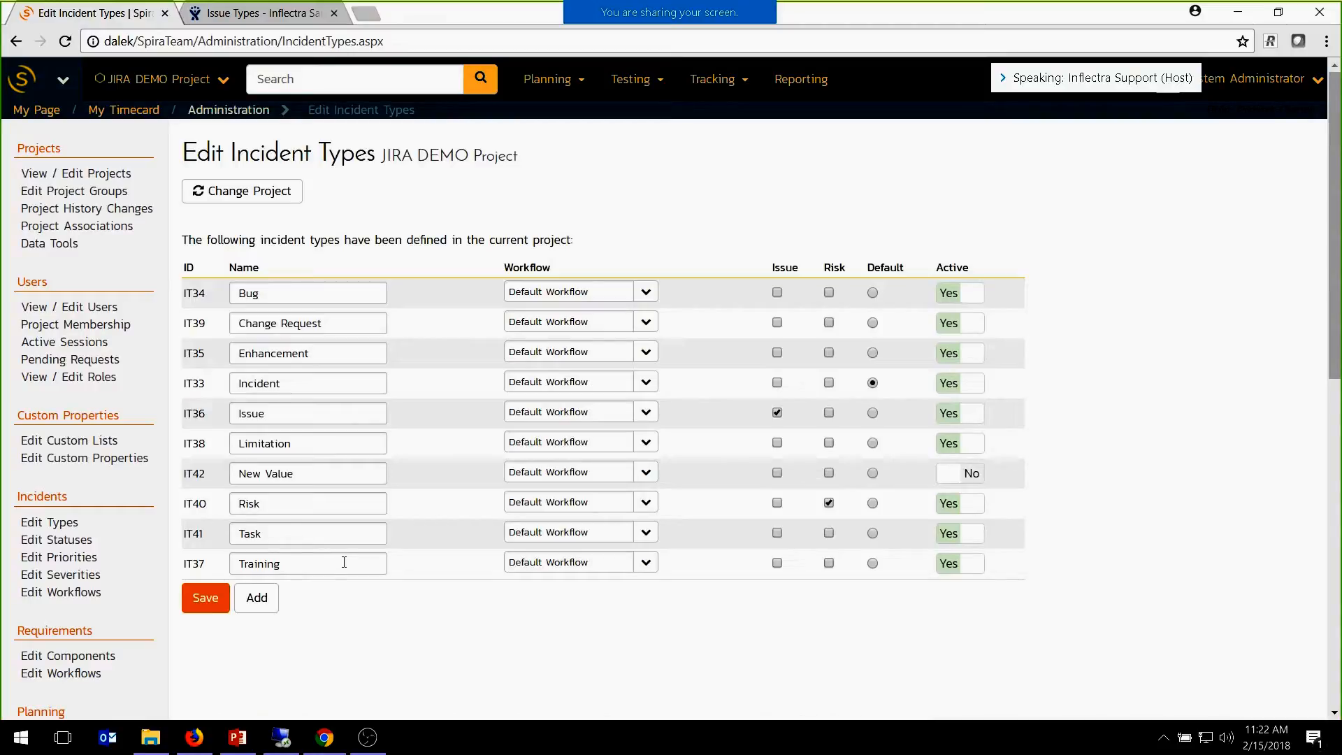
{"action": "left_click", "coordinate": [84, 541]}
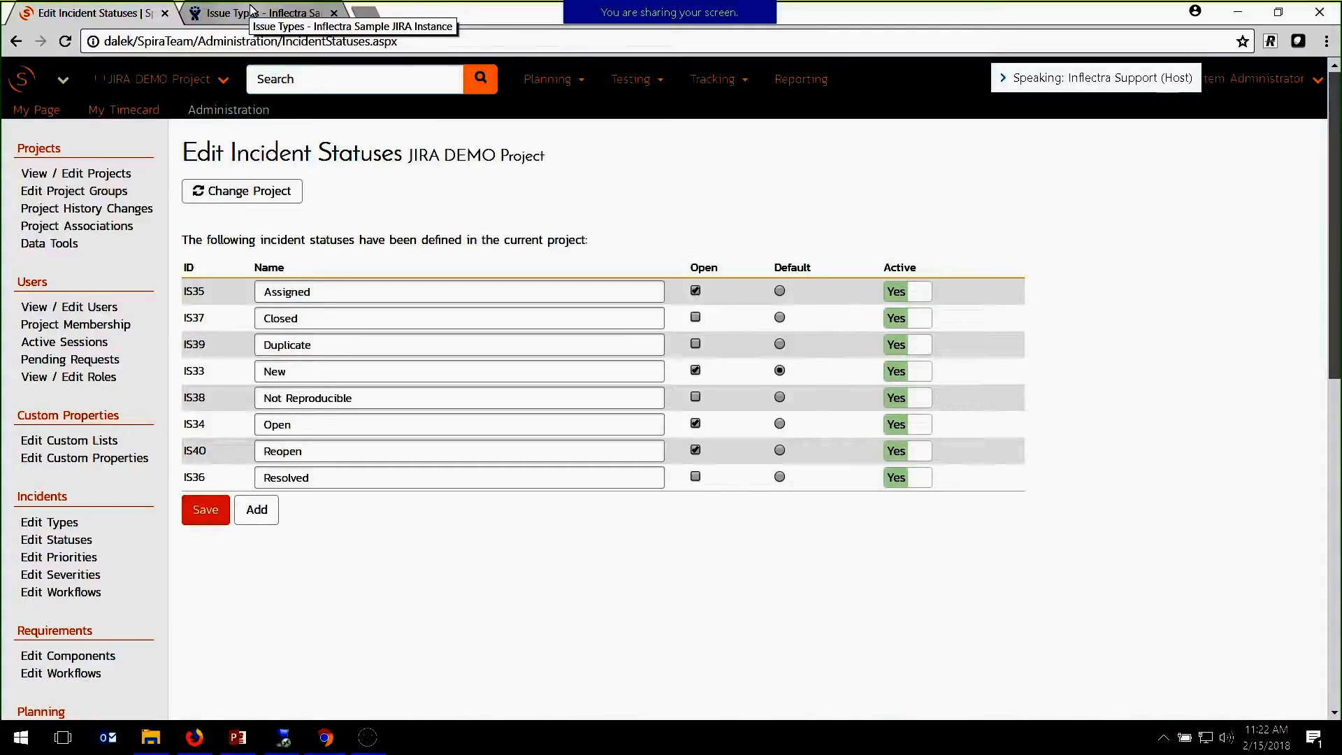
{"action": "left_click", "coordinate": [68, 561]}
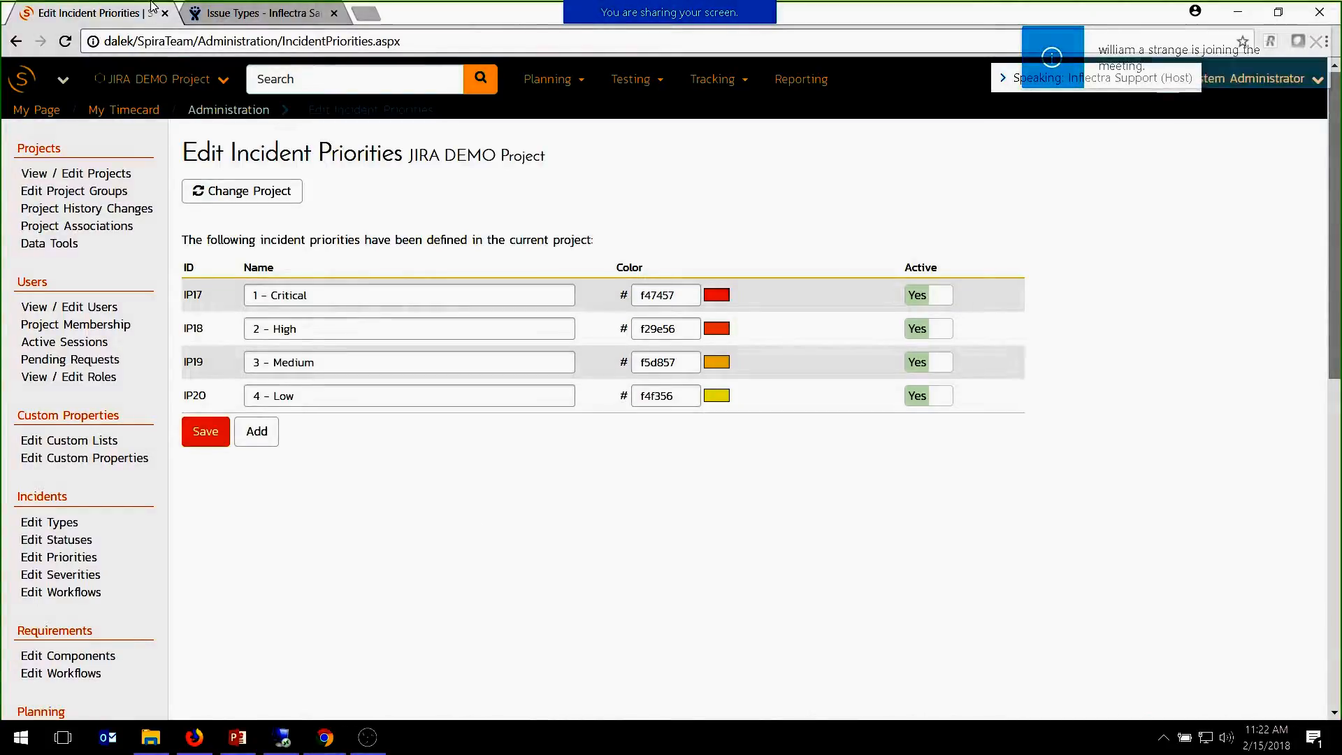
{"action": "key", "text": "ctrl+Tab"}
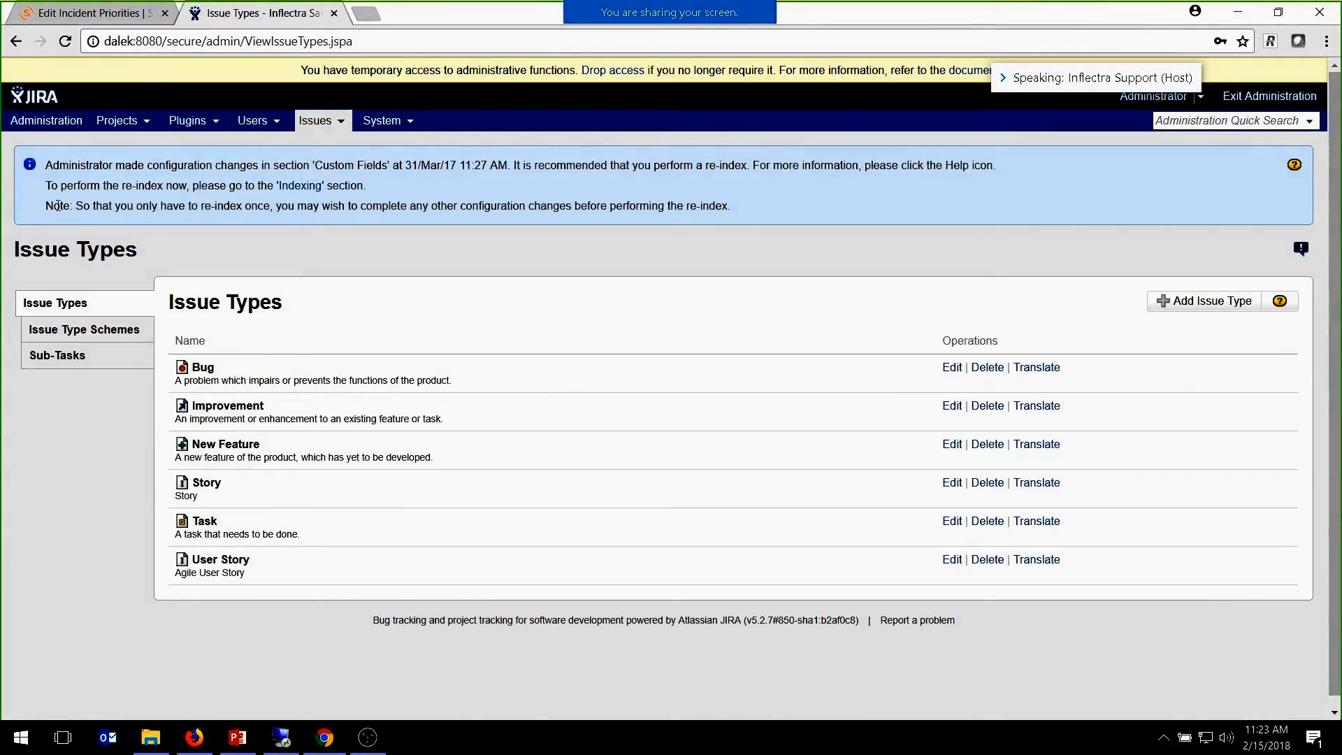
Open JIRA's issue priorities and look over the list.
{"action": "left_click", "coordinate": [16, 41]}
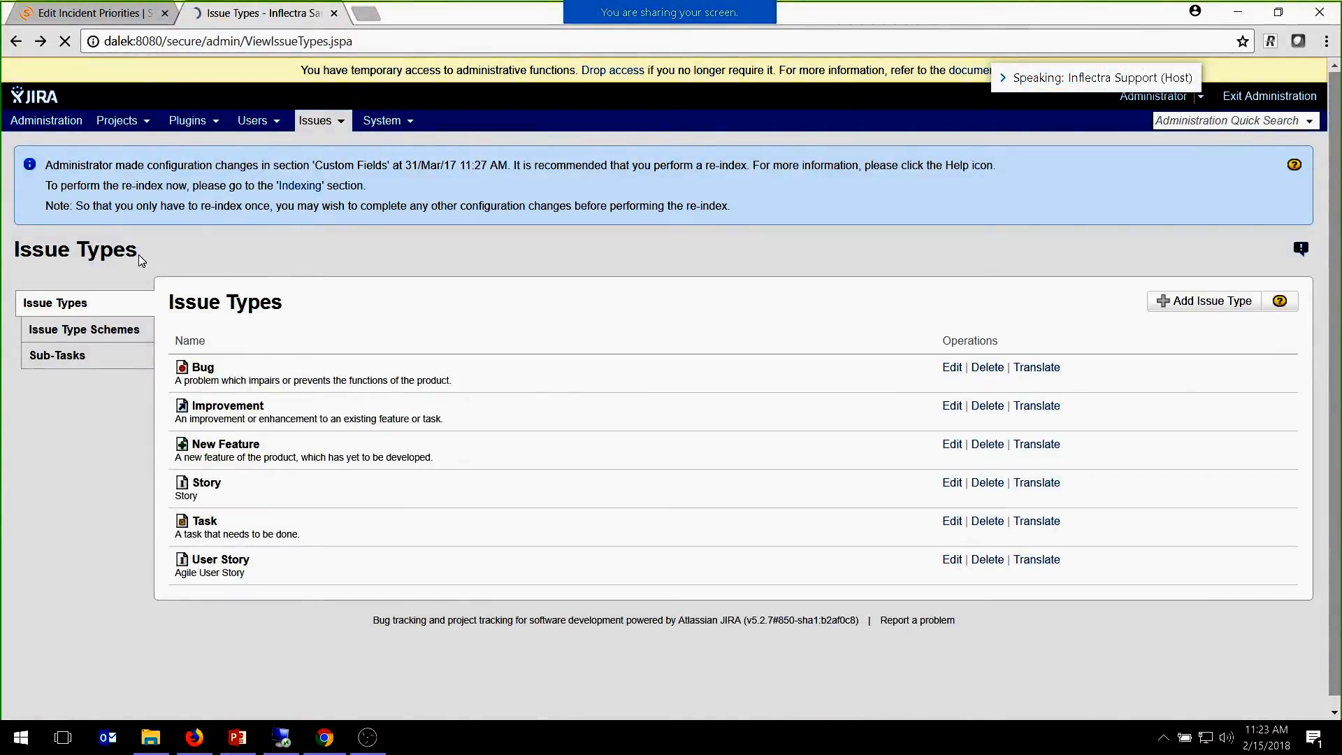
{"action": "left_click", "coordinate": [343, 121]}
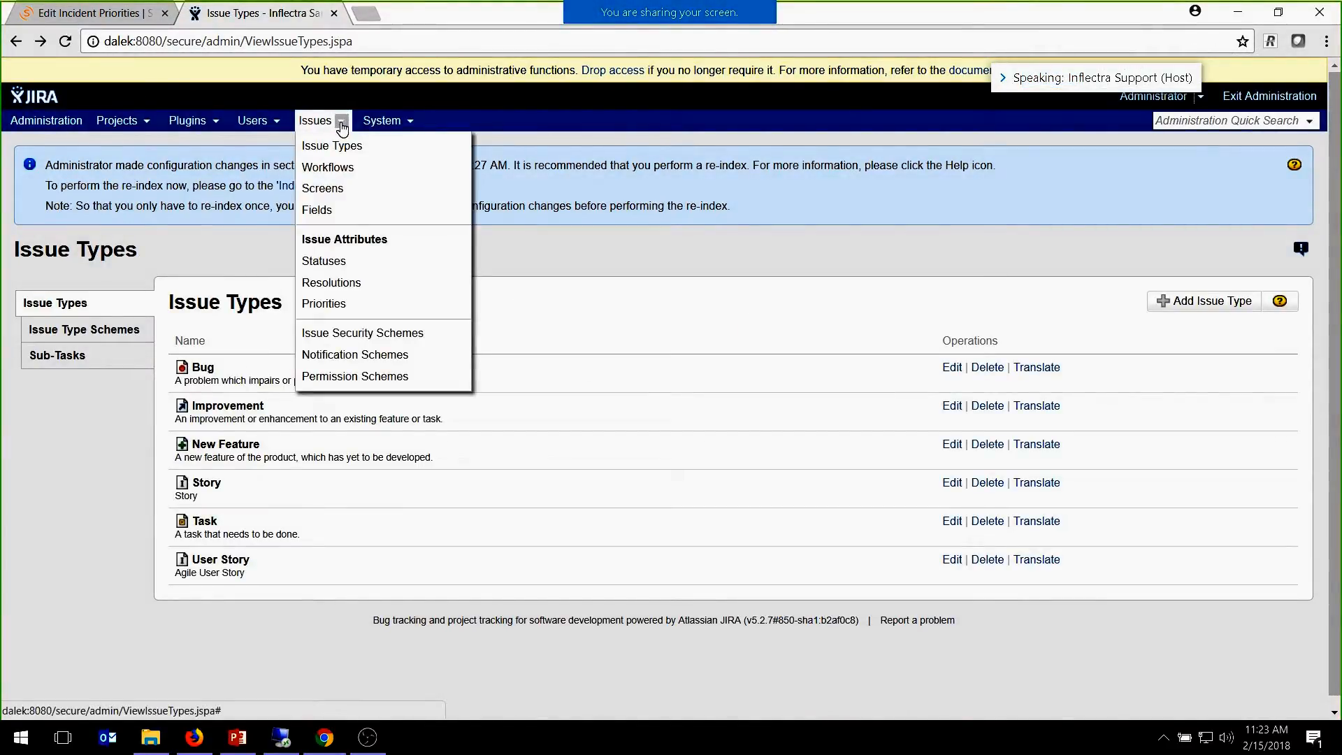
{"action": "left_click", "coordinate": [329, 304]}
{"action": "scroll", "coordinate": [340, 387], "scroll_direction": "down", "scroll_amount": 1}
{"action": "scroll", "coordinate": [340, 386], "scroll_direction": "down", "scroll_amount": 1}
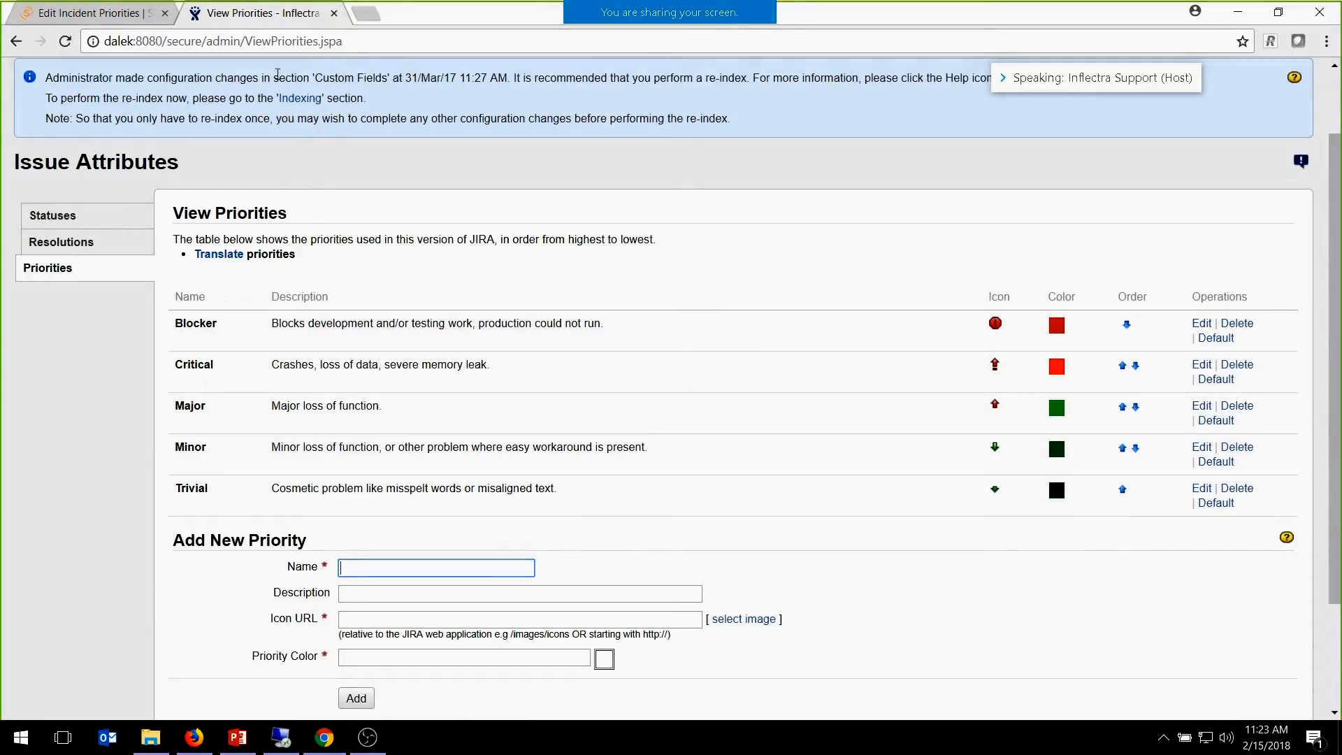
Return to SpiraTeam, compare its incident priorities, and open the project's list of components.
{"action": "left_click", "coordinate": [76, 12]}
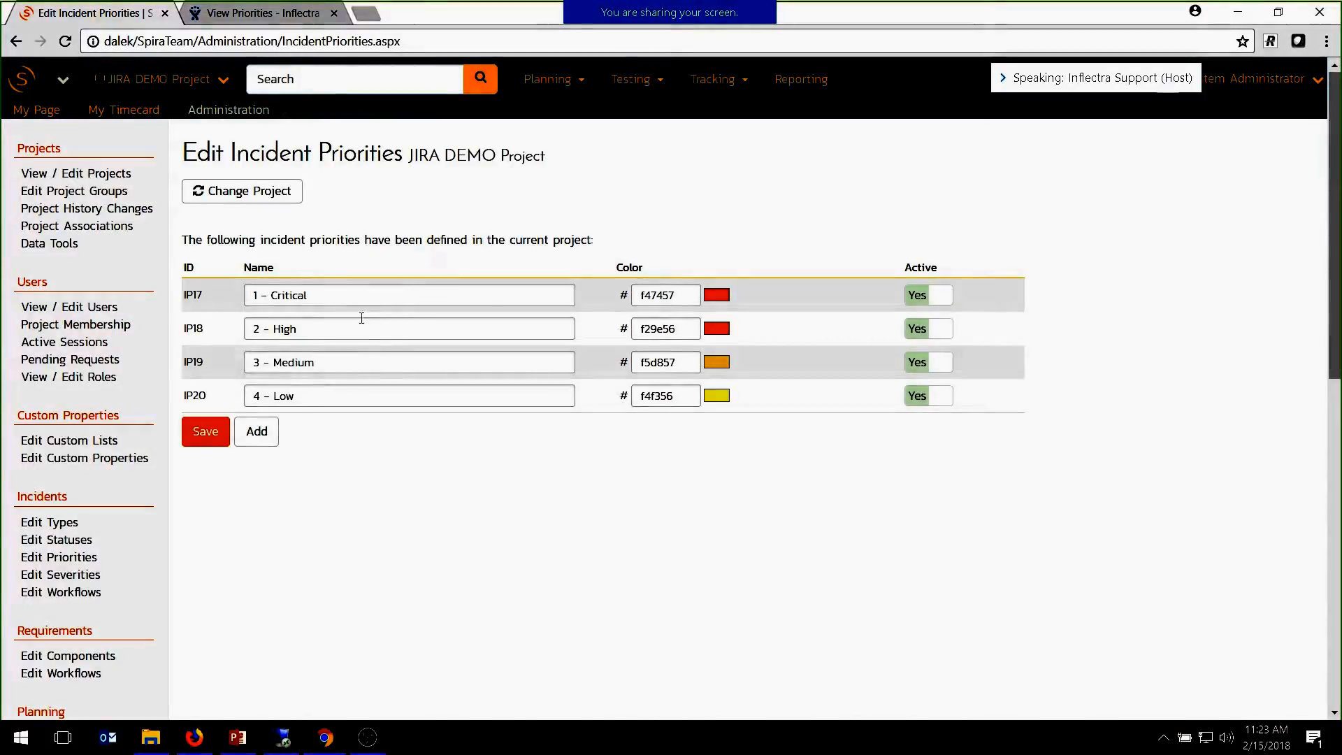
{"action": "scroll", "coordinate": [359, 312], "scroll_direction": "down", "scroll_amount": 9}
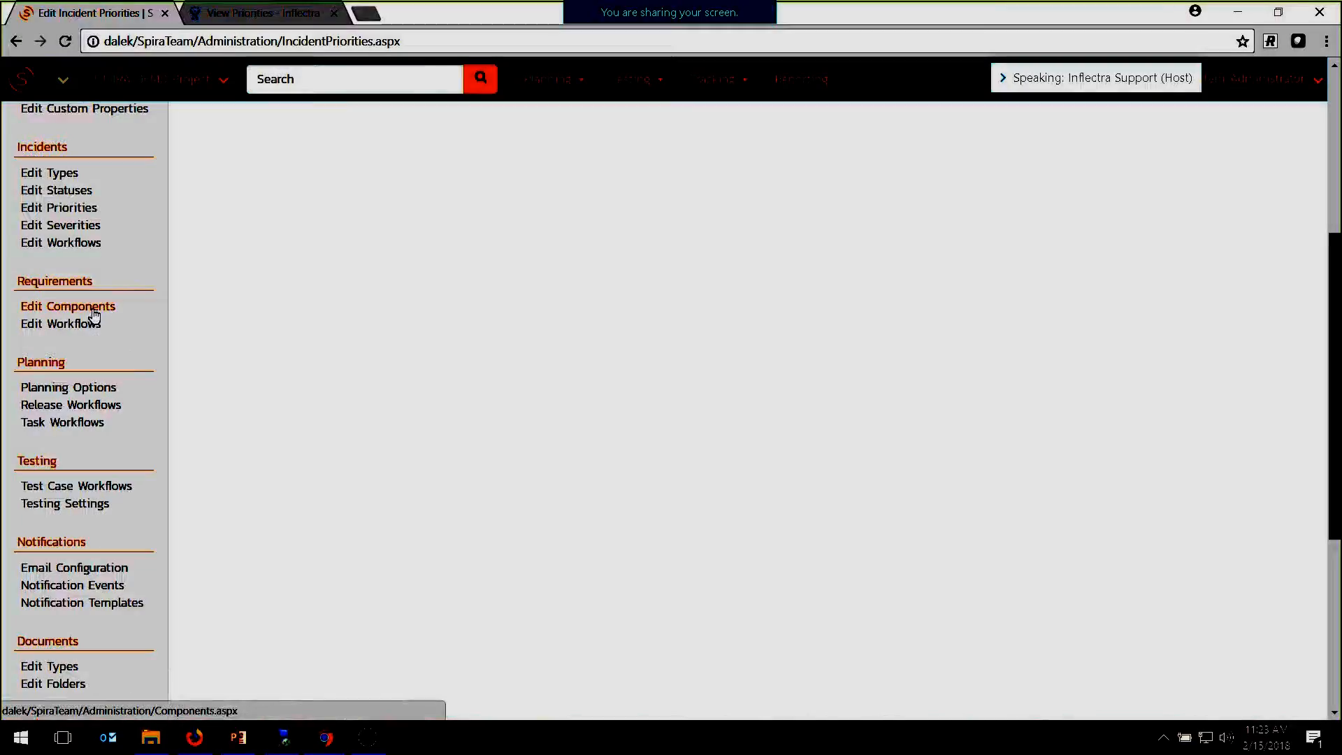
{"action": "left_click", "coordinate": [96, 308]}
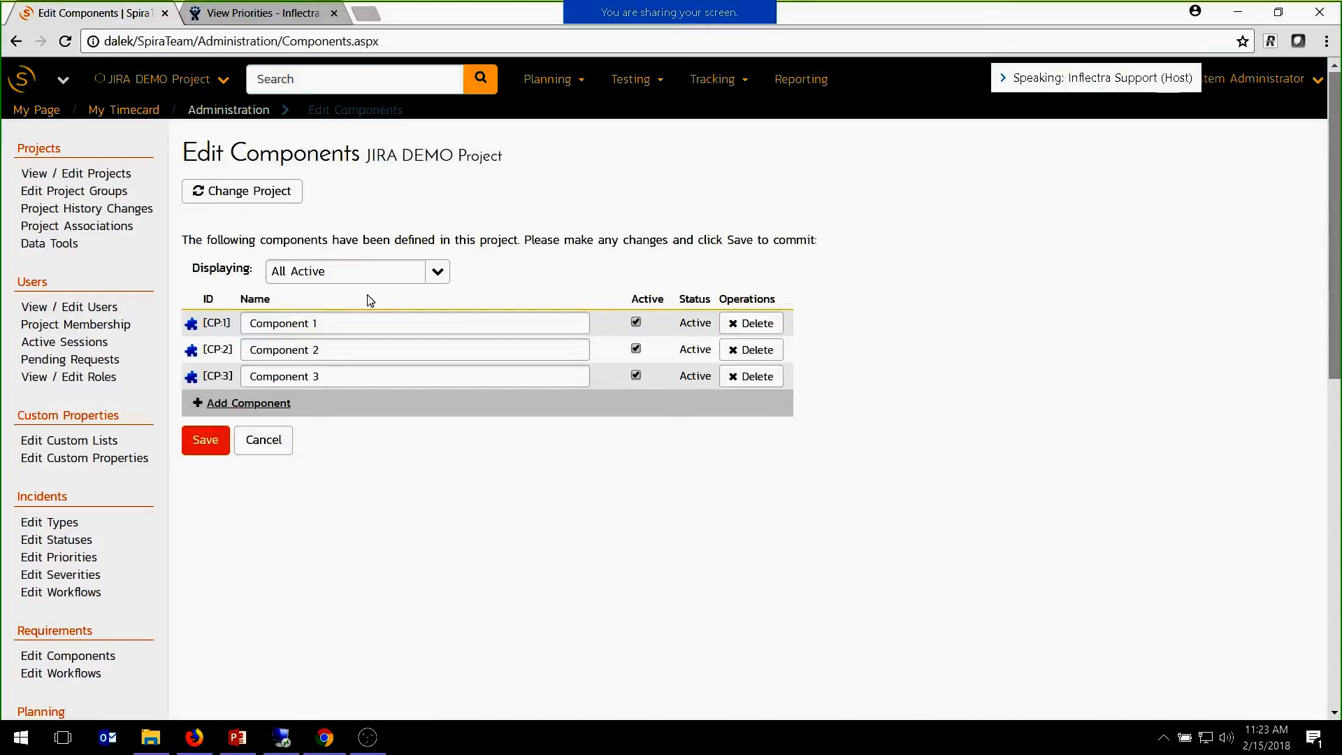
Go to the Jira plug-in's project mapping under Data Synchronization and open the Incident Status field mapping.
{"action": "scroll", "coordinate": [143, 461], "scroll_direction": "down", "scroll_amount": 3}
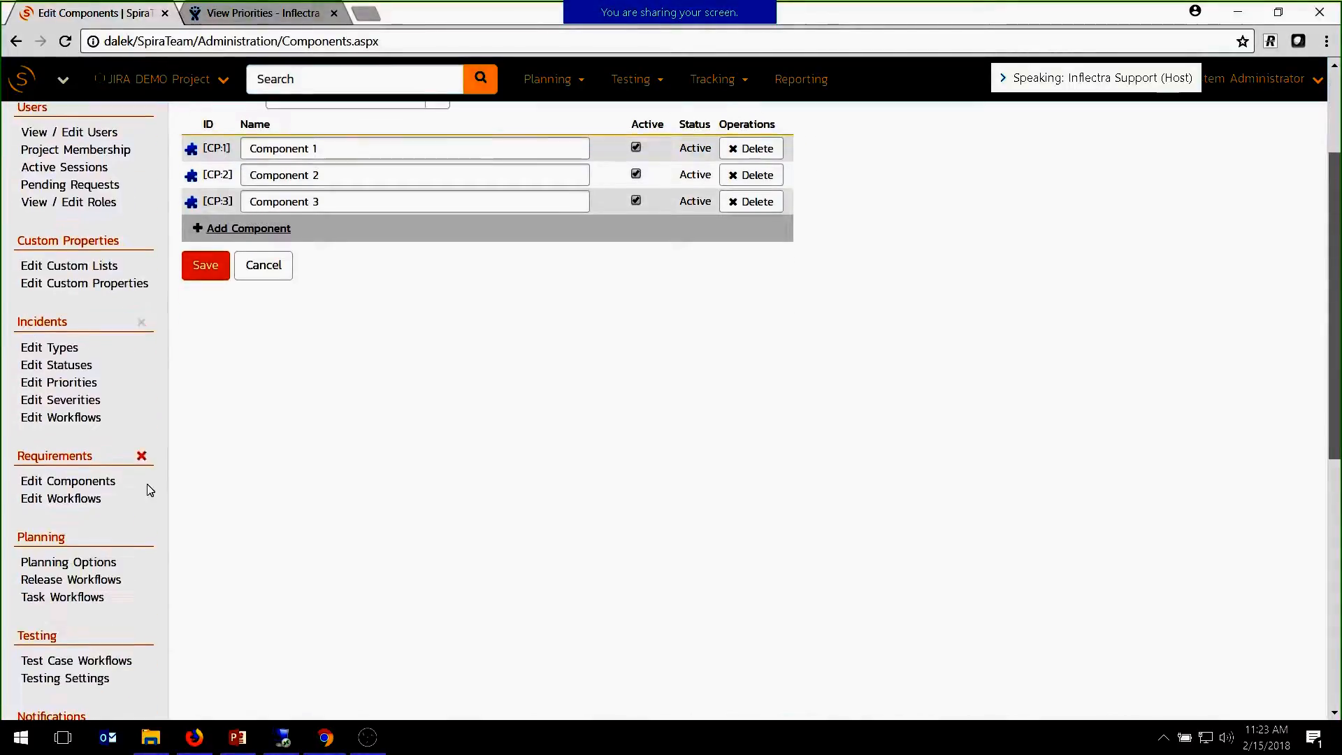
{"action": "scroll", "coordinate": [146, 475], "scroll_direction": "down", "scroll_amount": 8}
{"action": "left_click", "coordinate": [108, 576]}
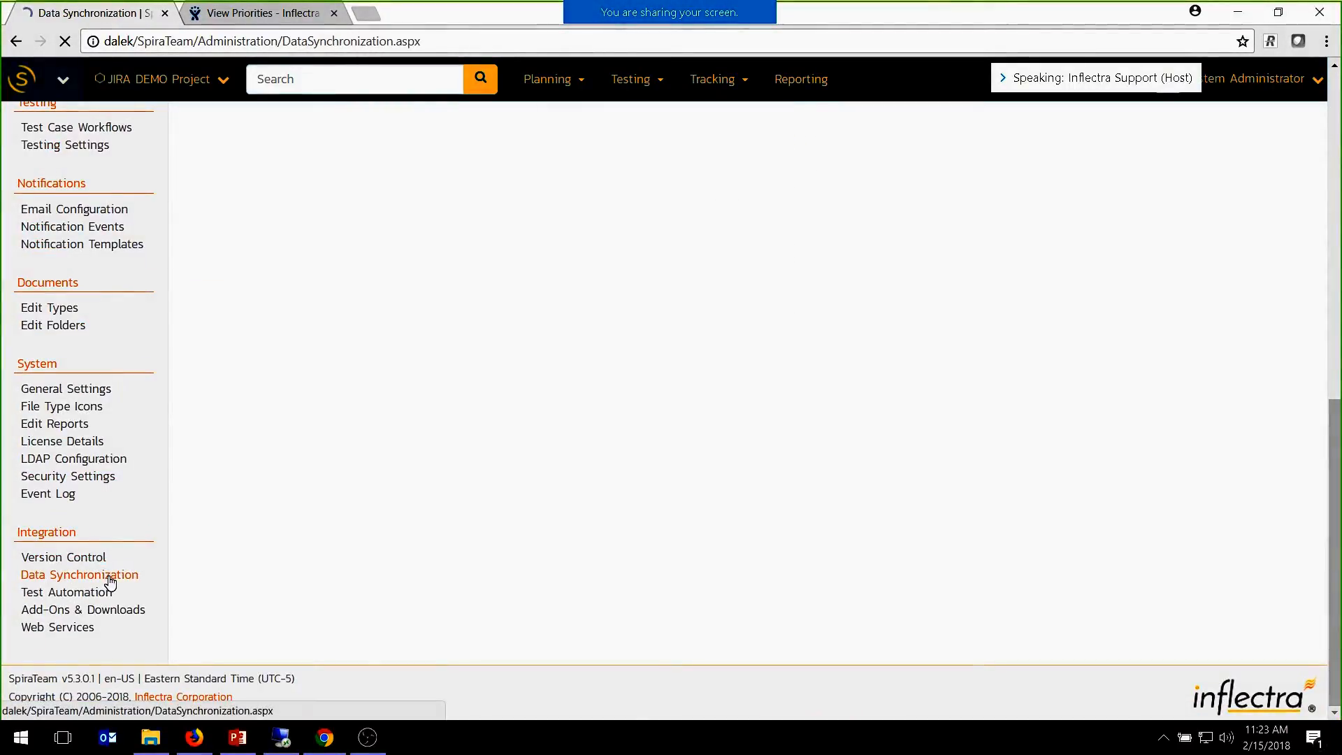
{"action": "left_click", "coordinate": [395, 344]}
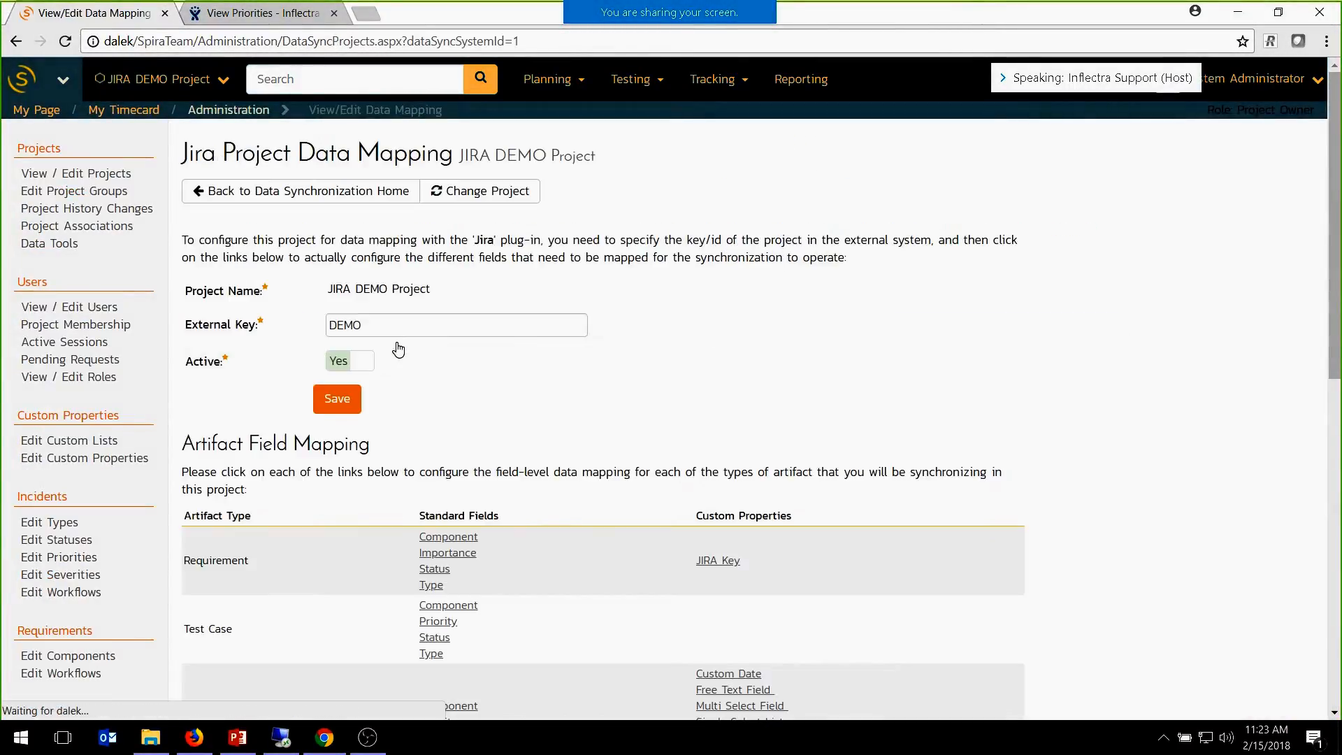
{"action": "scroll", "coordinate": [420, 378], "scroll_direction": "down", "scroll_amount": 3}
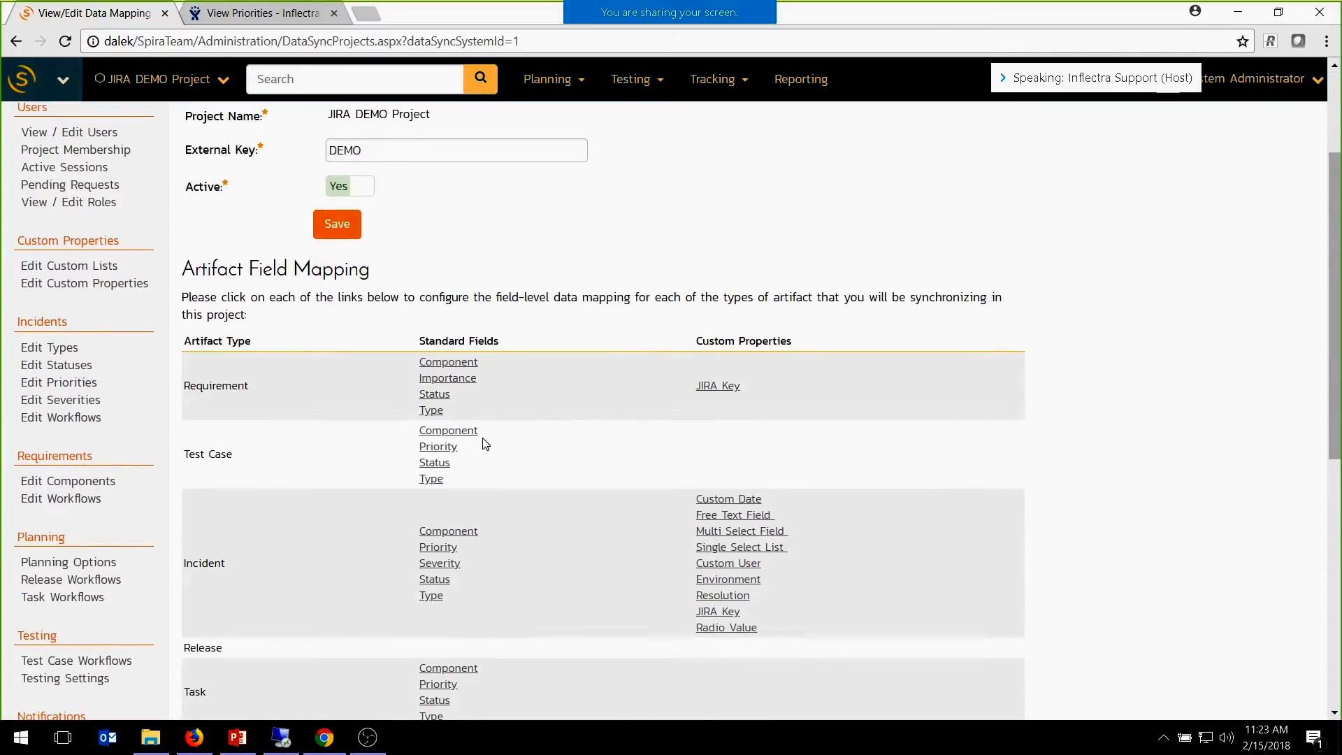
{"action": "scroll", "coordinate": [473, 443], "scroll_direction": "down", "scroll_amount": 1}
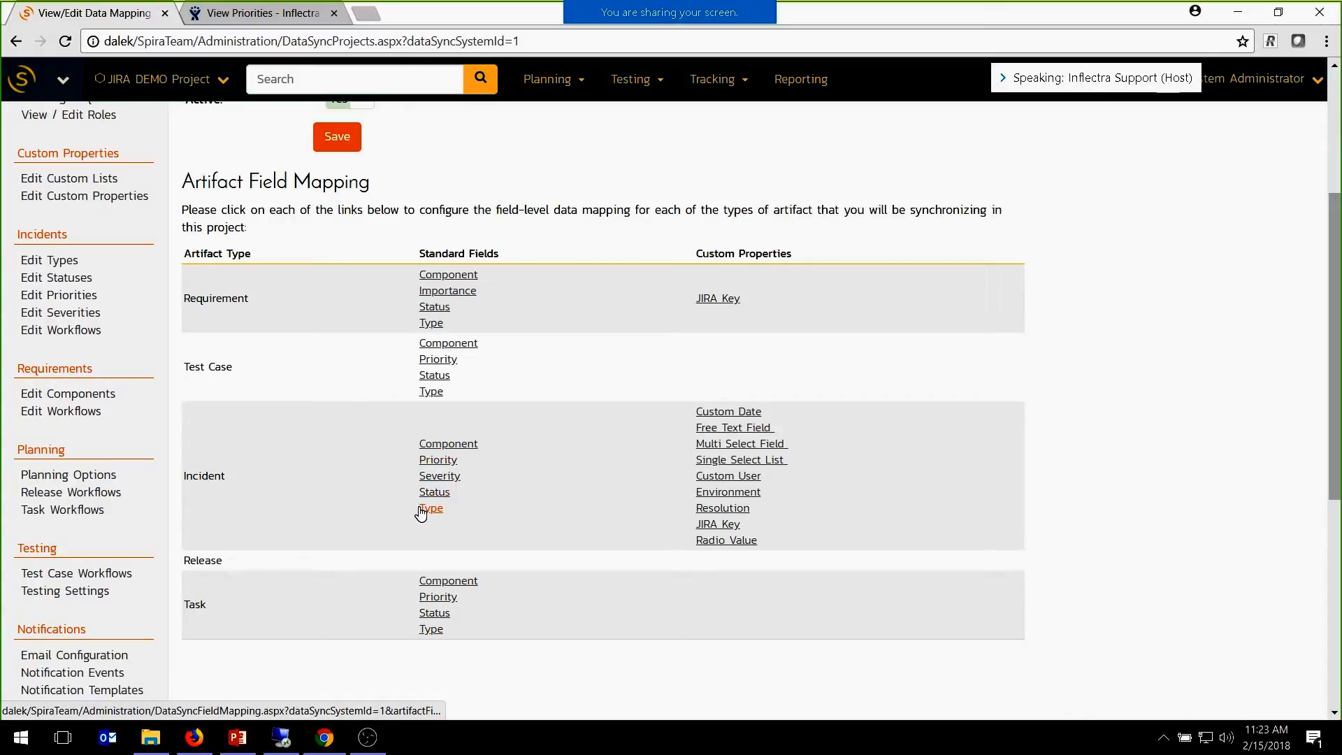
{"action": "left_click", "coordinate": [437, 494]}
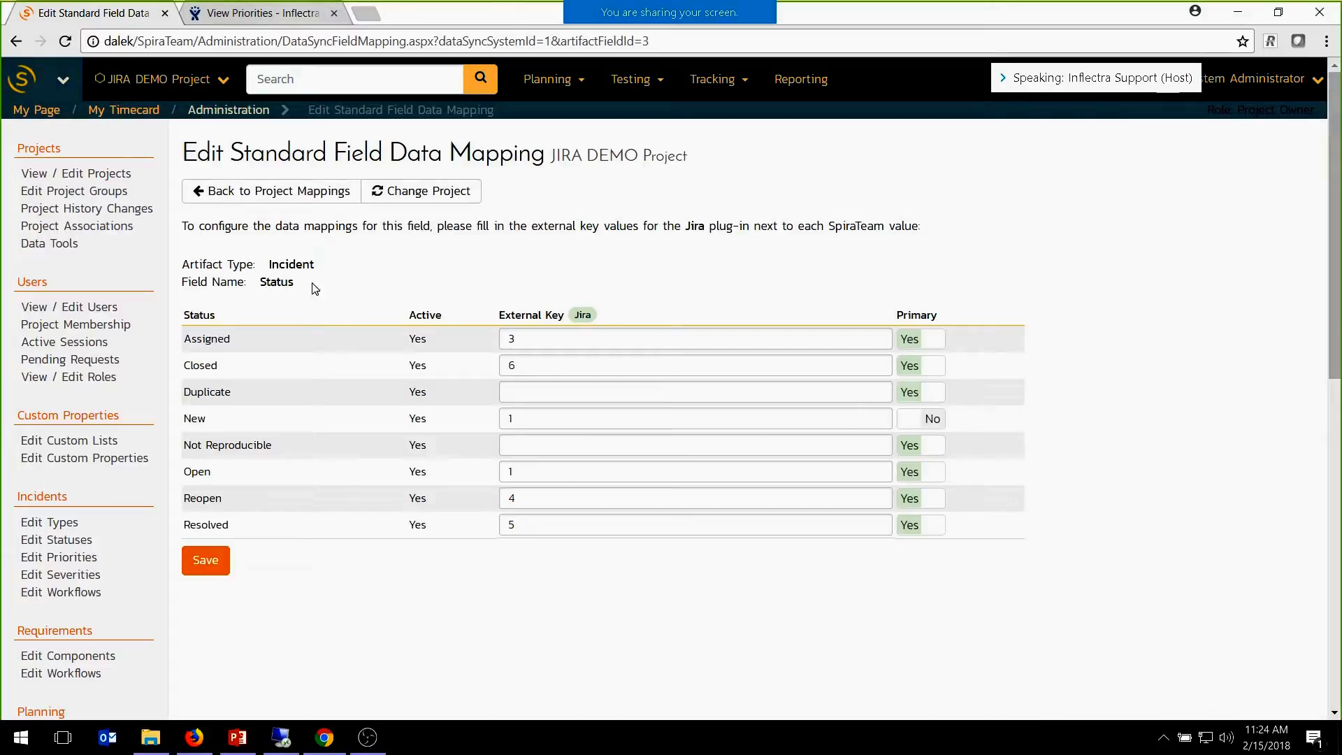
Look over JIRA's issue statuses and return to SpiraTeam's incident status mapping.
{"action": "left_click", "coordinate": [265, 14]}
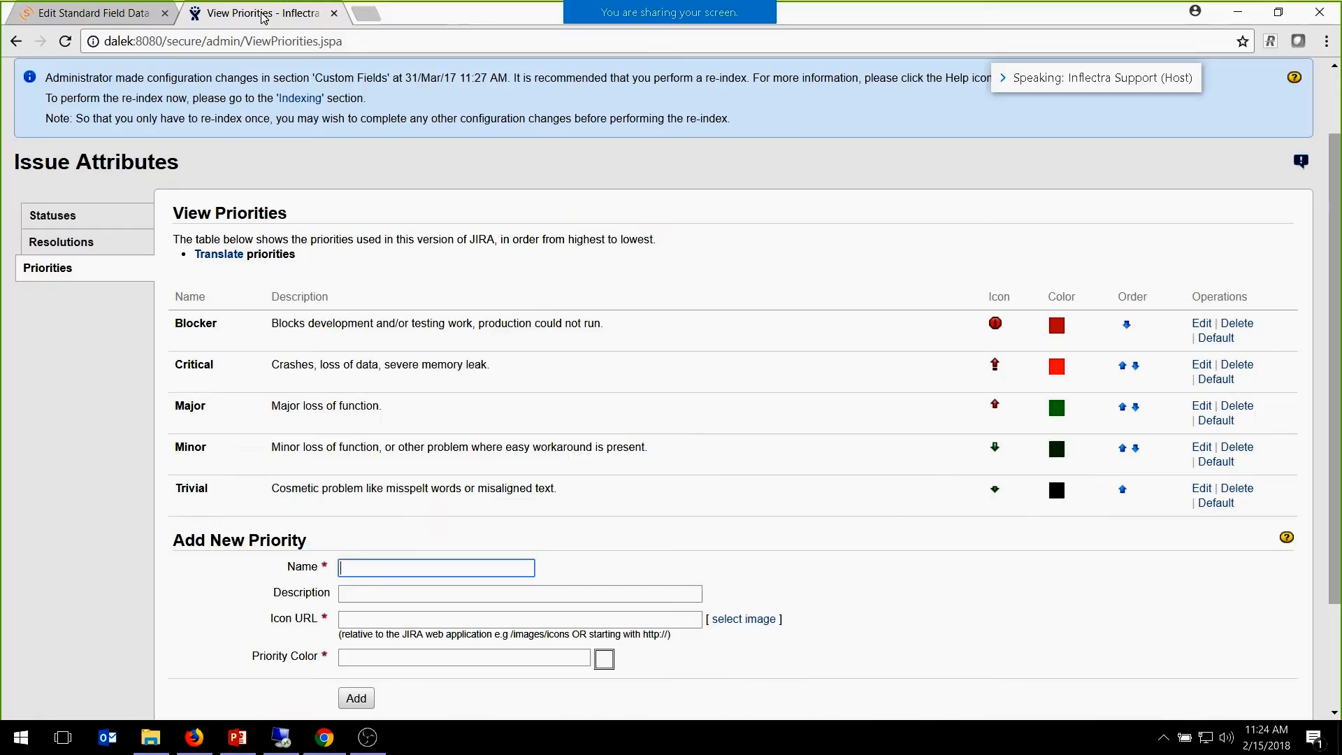
{"action": "left_click", "coordinate": [54, 217]}
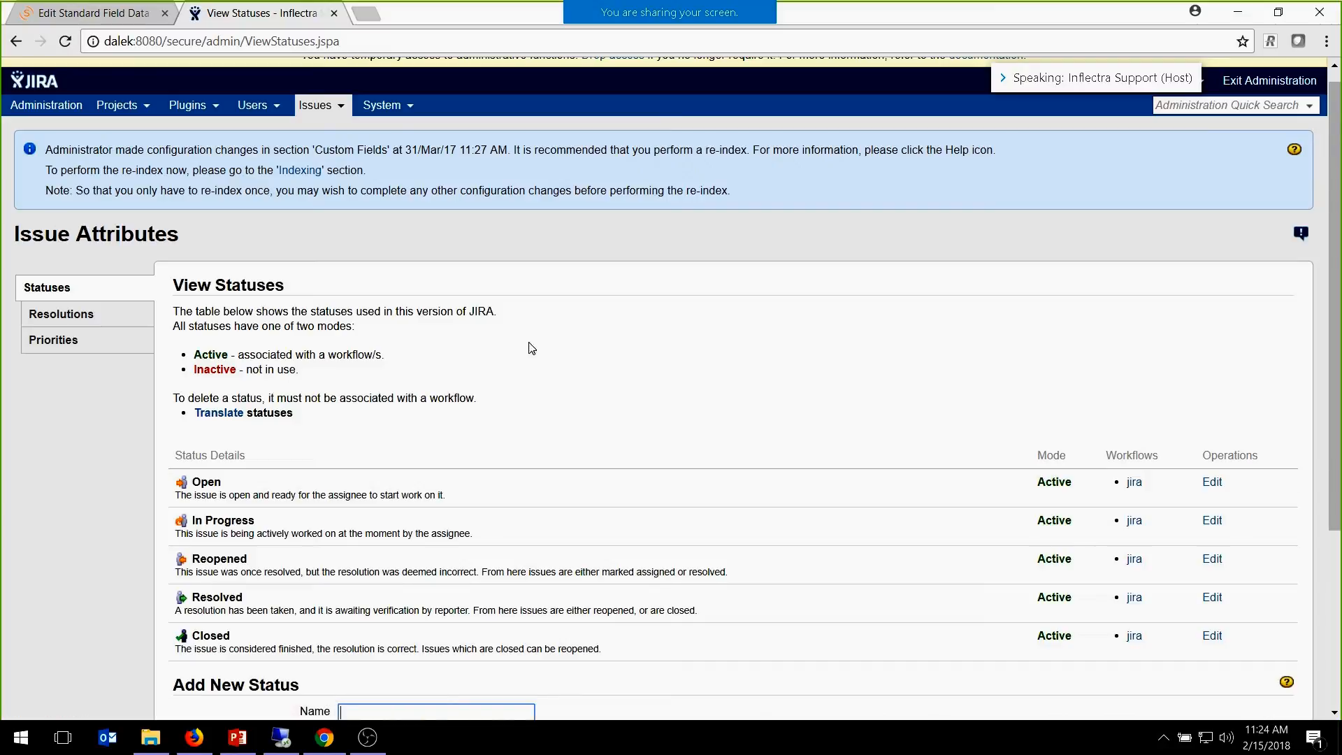
{"action": "scroll", "coordinate": [775, 368], "scroll_direction": "down", "scroll_amount": 3}
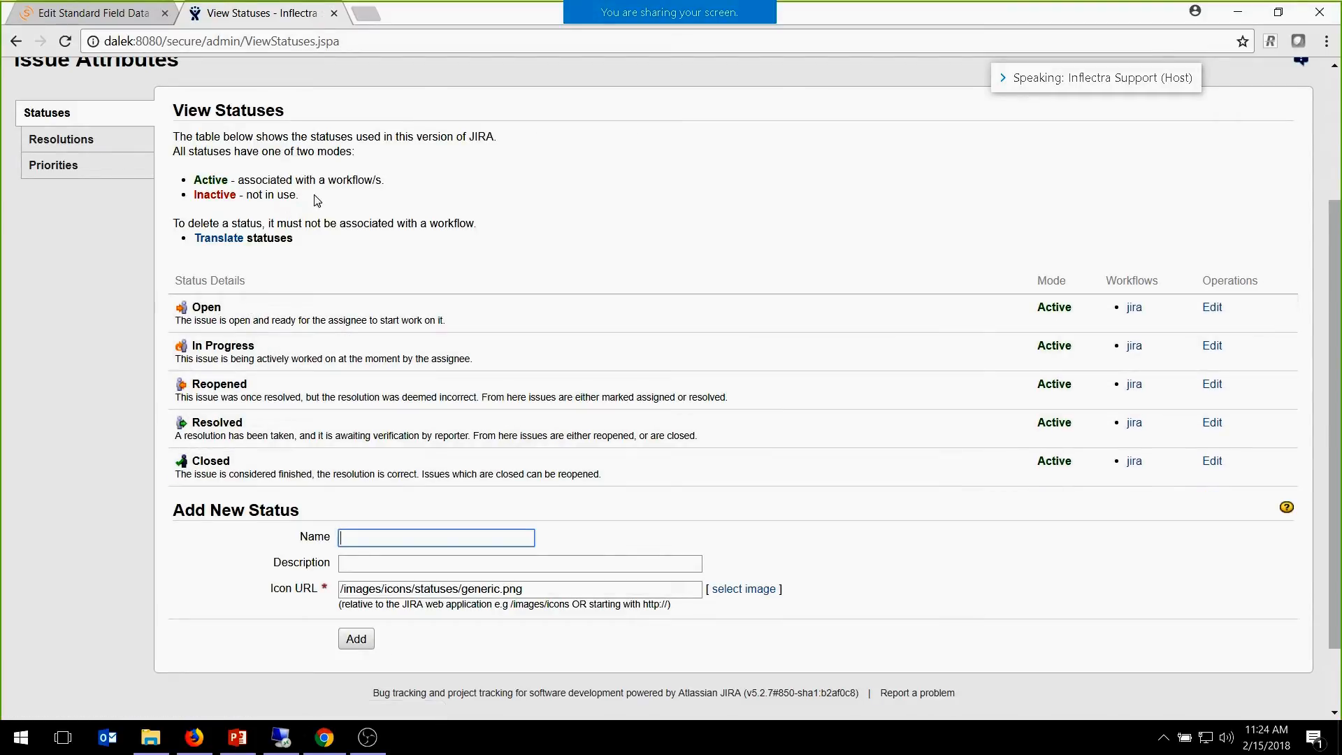
{"action": "left_click", "coordinate": [94, 13]}
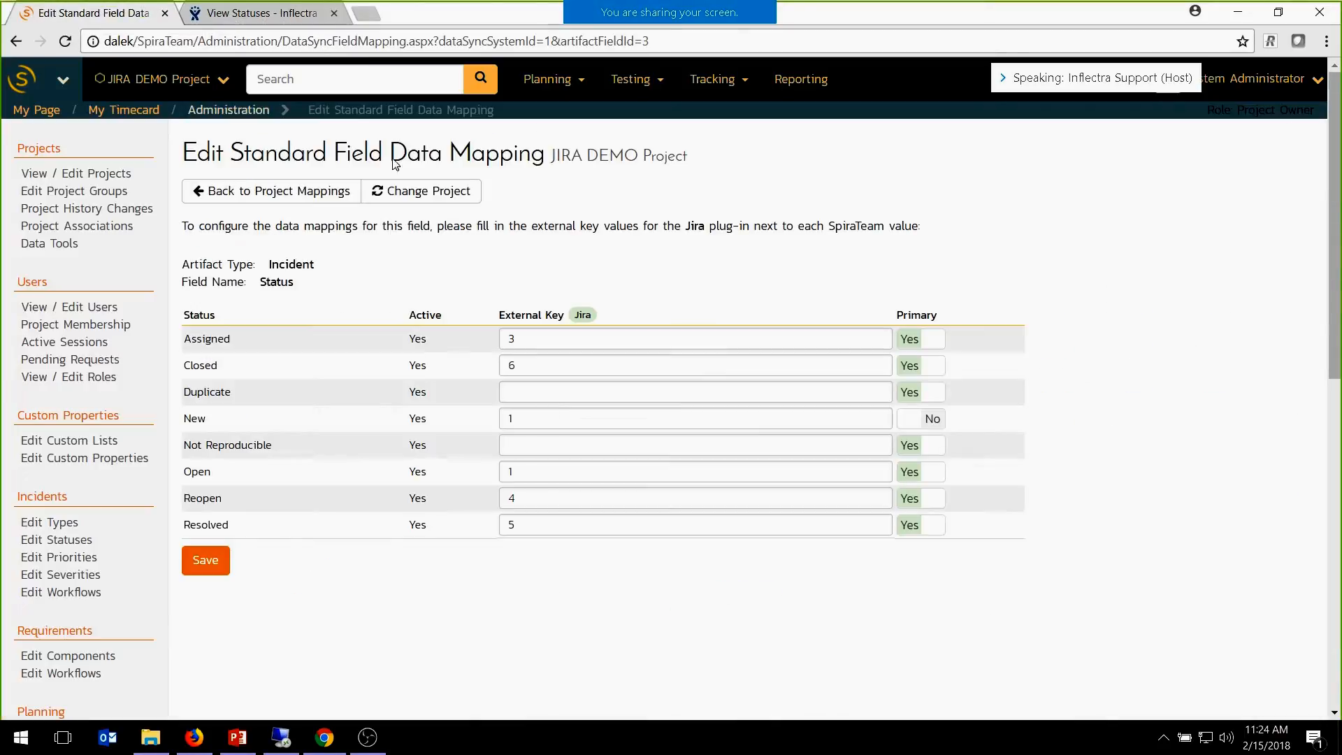
Check the external keys of the New and Open incident statuses against the ID of JIRA's Open status.
{"action": "left_click", "coordinate": [528, 418]}
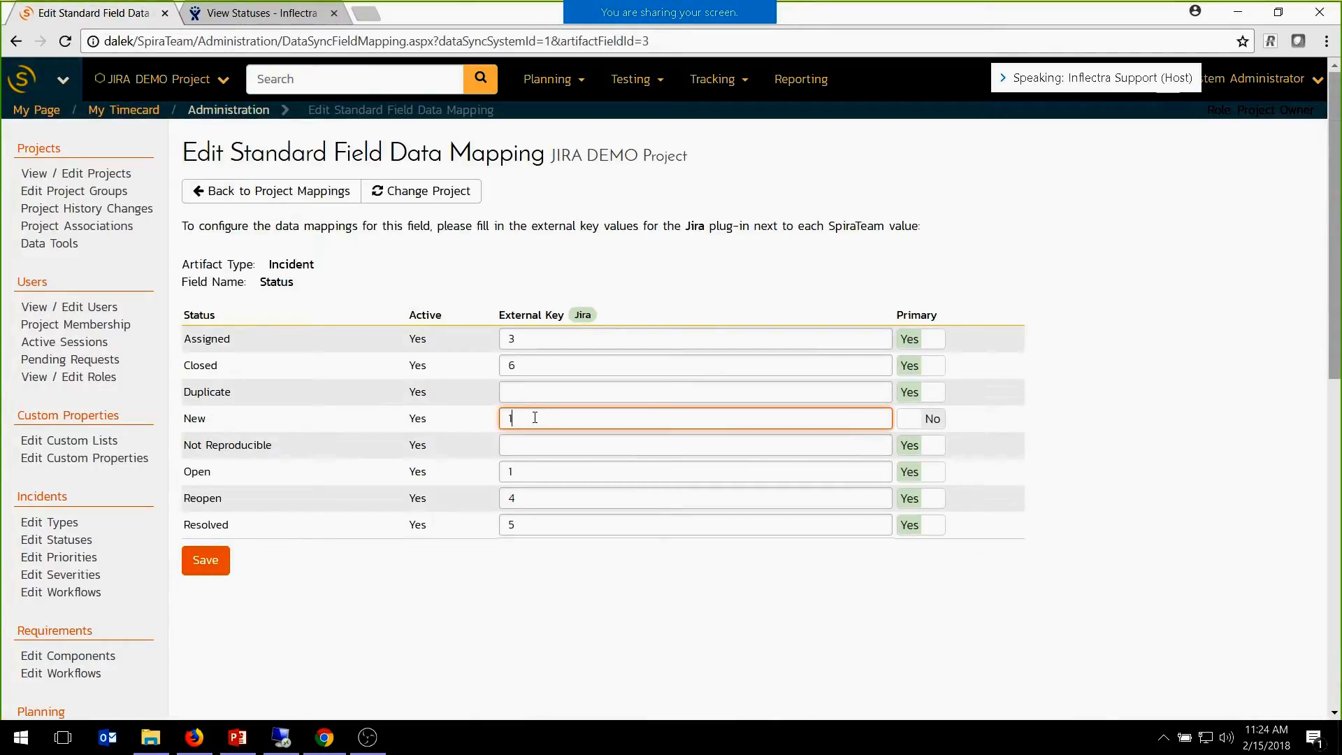
{"action": "left_click", "coordinate": [238, 14]}
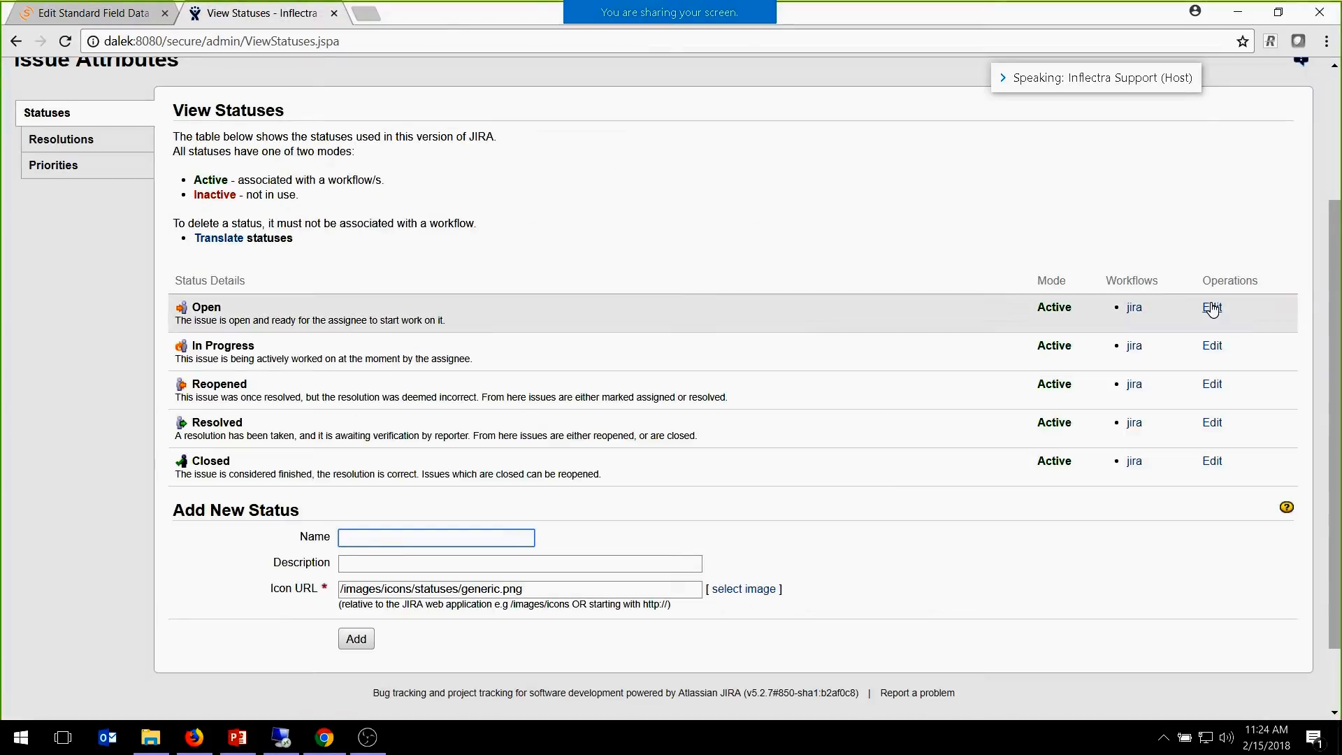
{"action": "left_click", "coordinate": [93, 12]}
{"action": "type", "text": "1"}
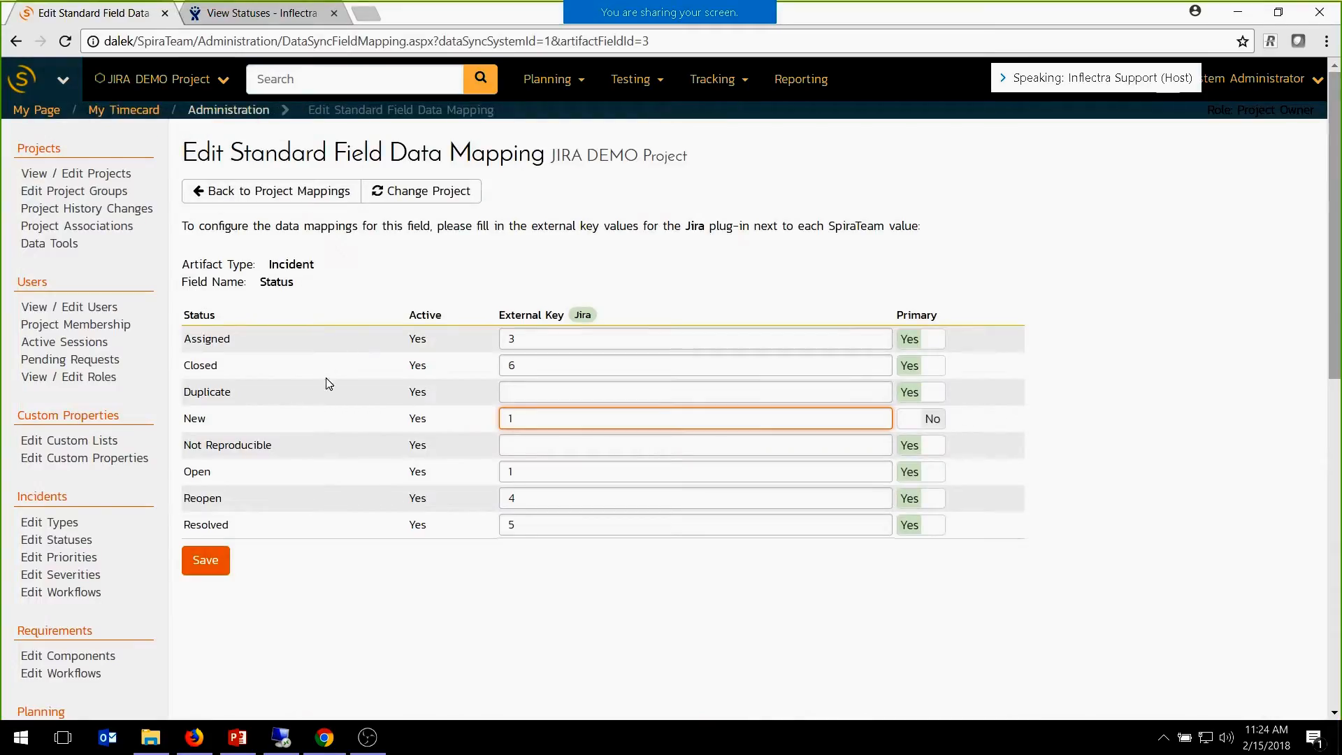
{"action": "left_click", "coordinate": [565, 458]}
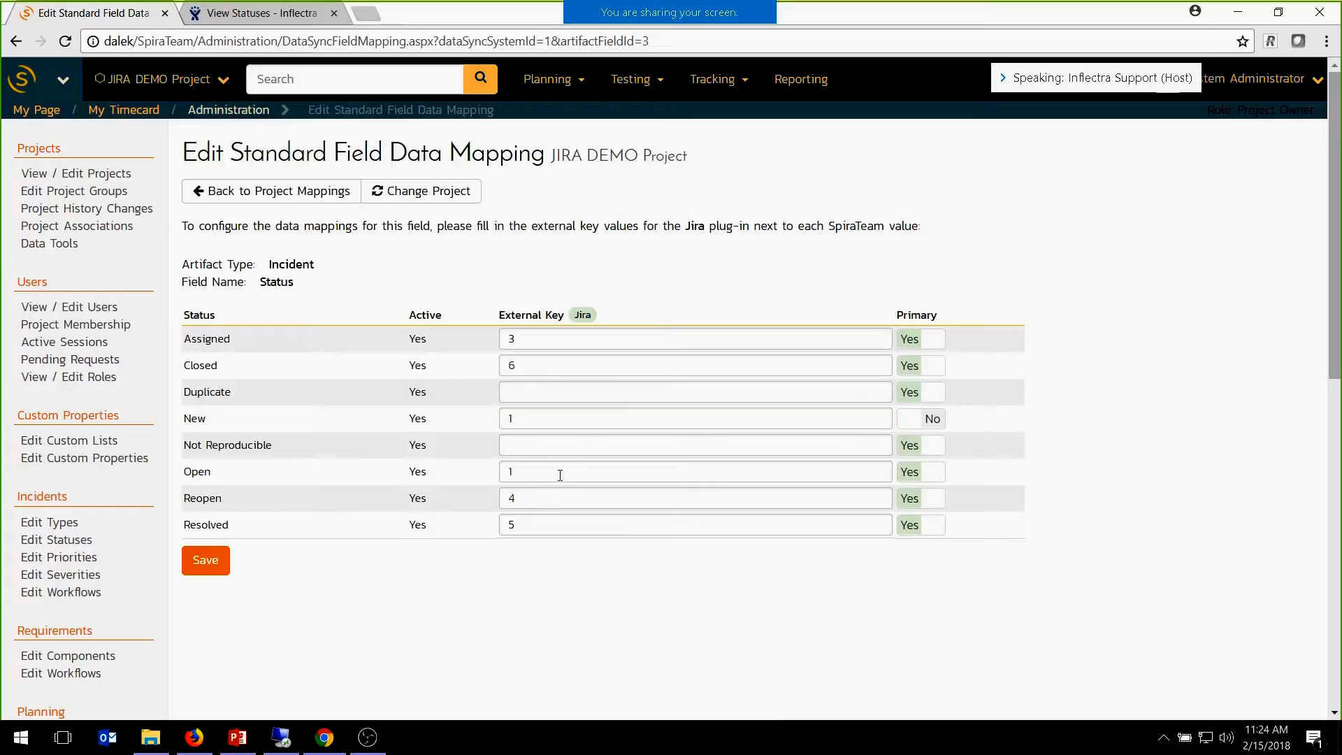
{"action": "left_click", "coordinate": [560, 474]}
{"action": "left_click", "coordinate": [257, 10]}
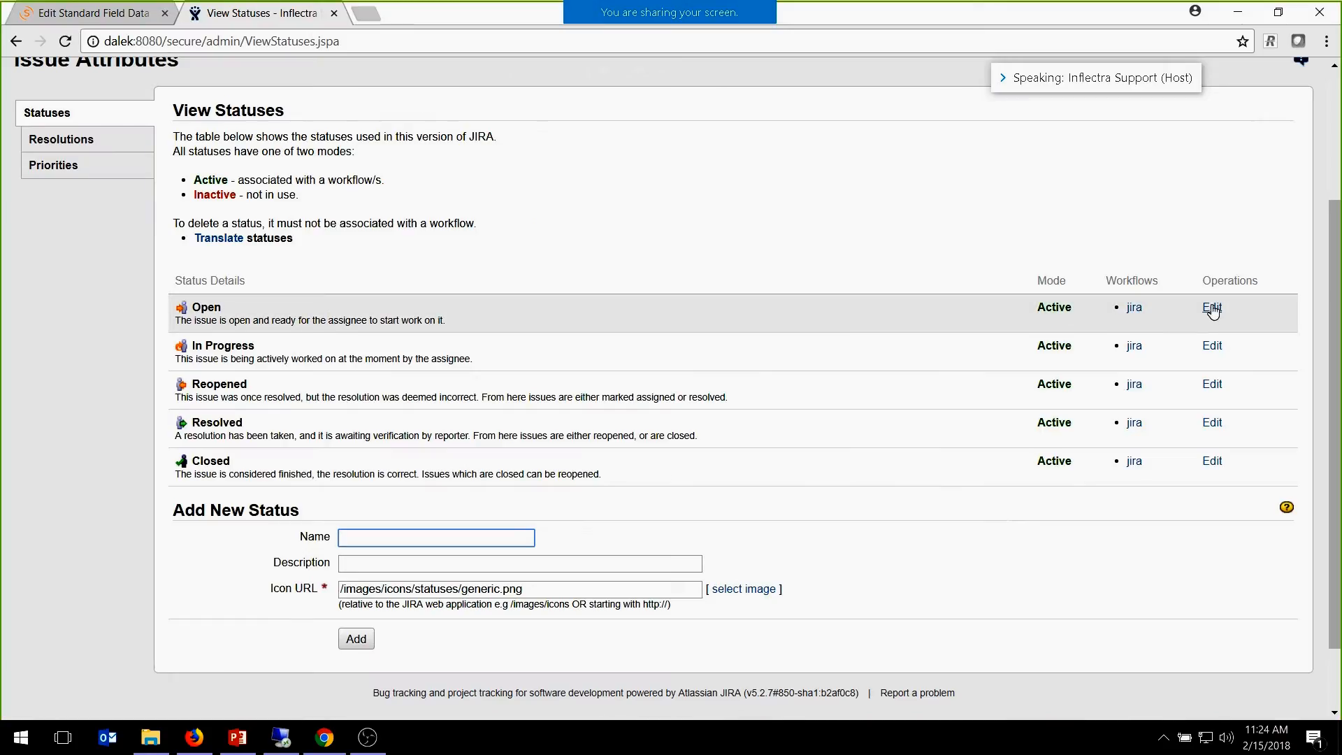
{"action": "left_click", "coordinate": [93, 12]}
{"action": "type", "text": "1"}
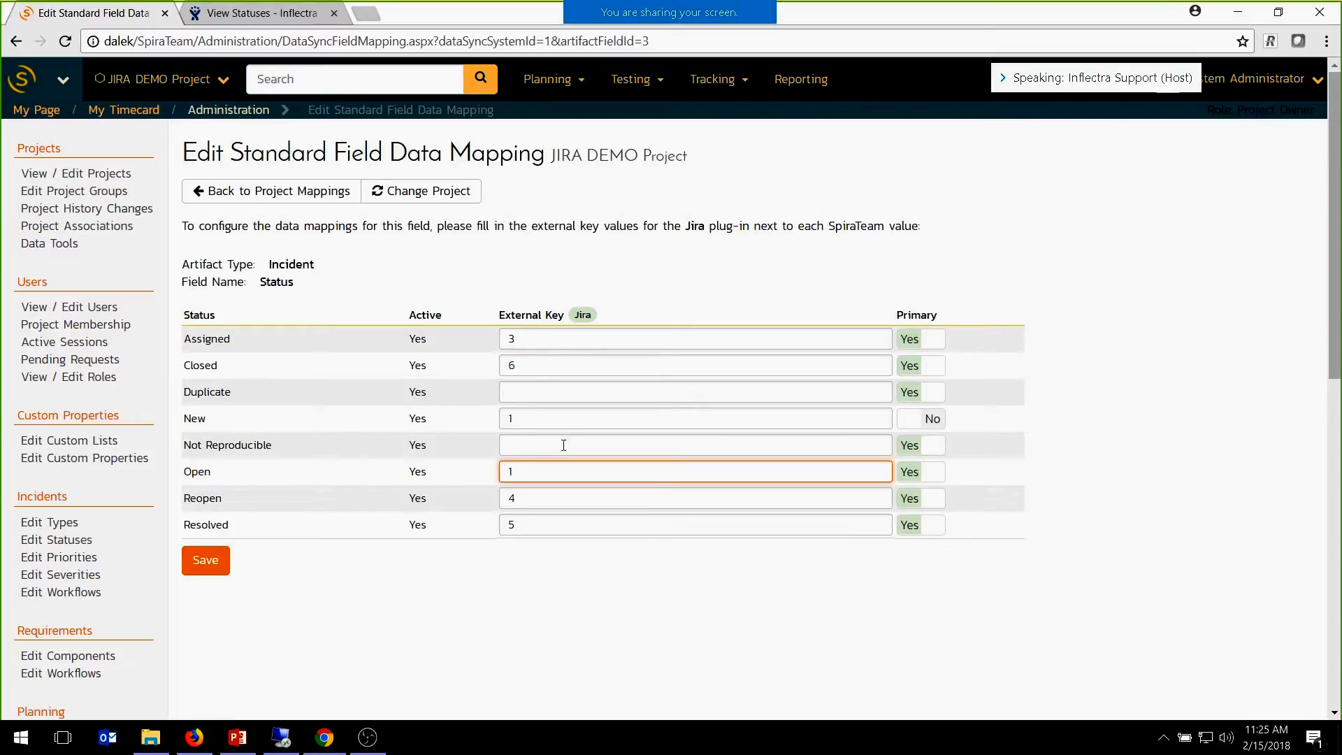
Examine how the New and Open statuses share one external key and differ in their Primary setting.
{"action": "left_click", "coordinate": [552, 423]}
{"action": "left_click", "coordinate": [553, 469]}
{"action": "double_click", "coordinate": [197, 473]}
{"action": "double_click", "coordinate": [201, 418]}
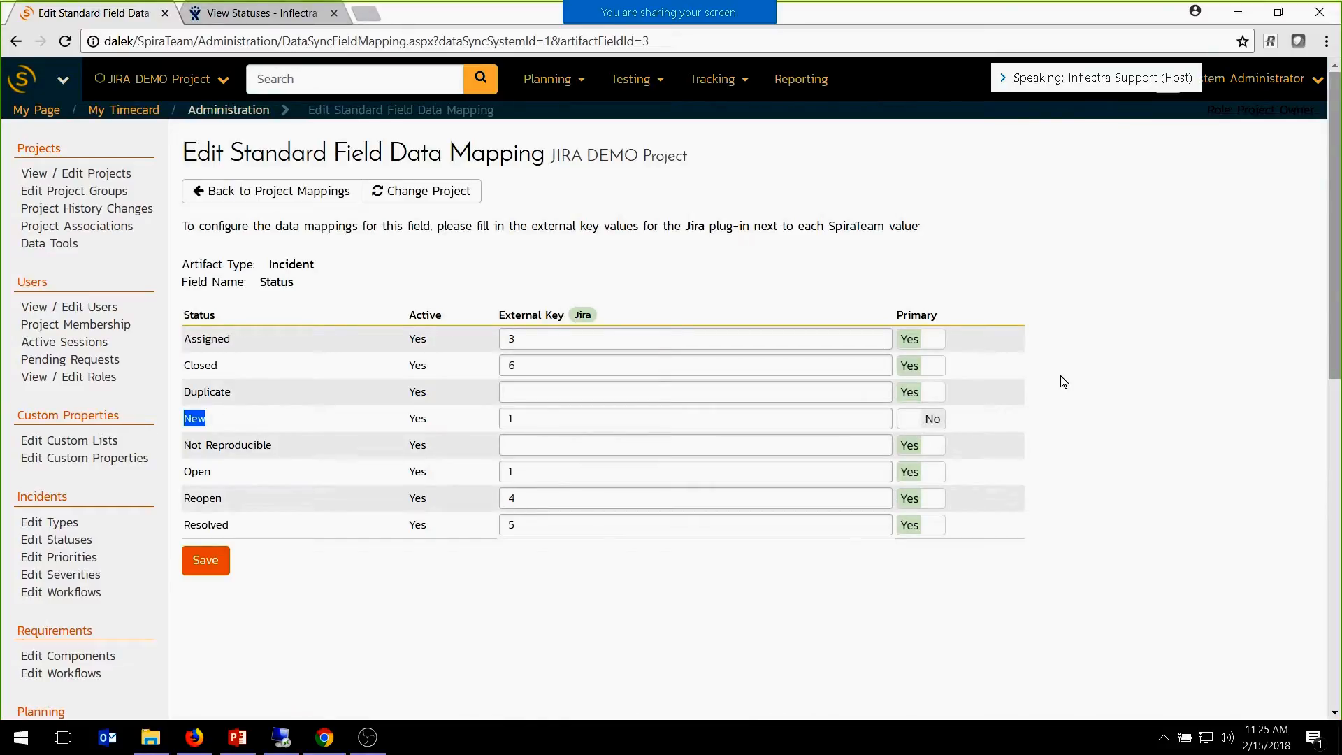
{"action": "left_click", "coordinate": [1159, 381]}
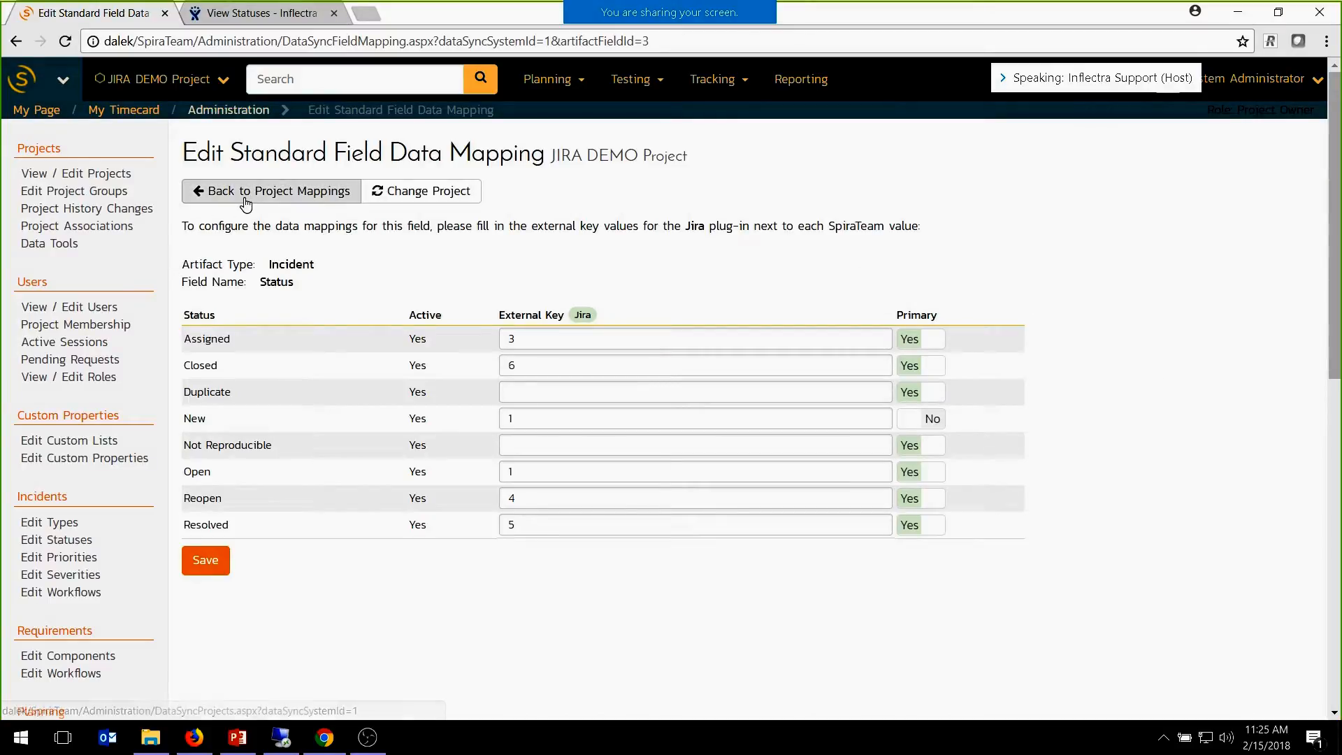
Switch to JIRA to view its issue priorities, and return to SpiraTeam's status mapping.
{"action": "left_click", "coordinate": [233, 8]}
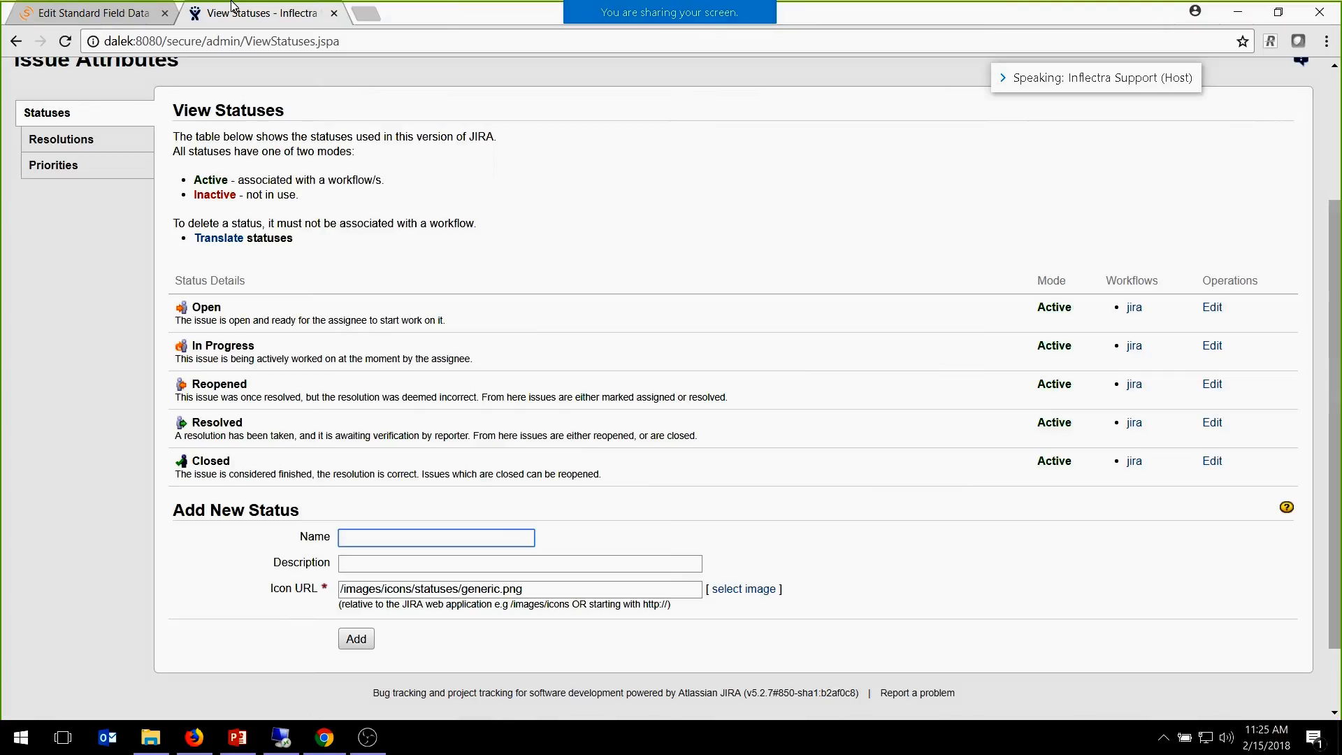
{"action": "left_click", "coordinate": [77, 165]}
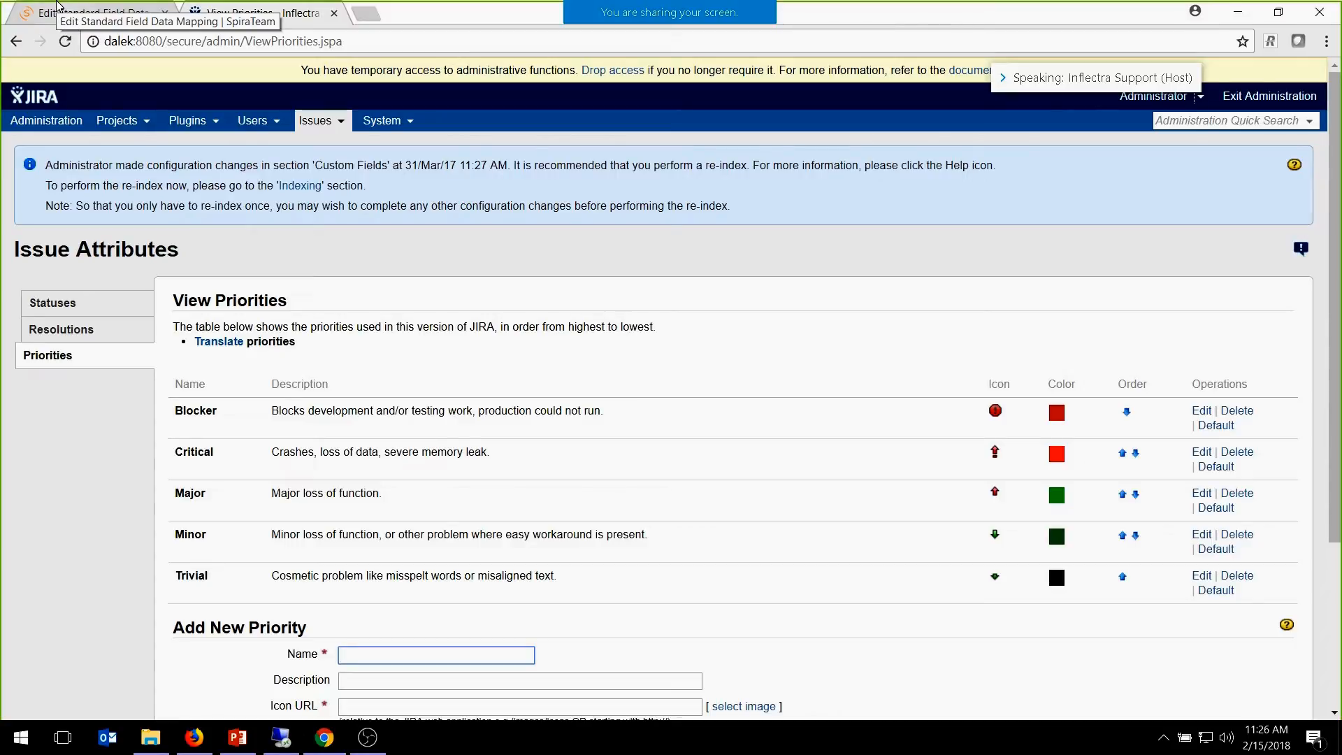
{"action": "left_click", "coordinate": [42, 19]}
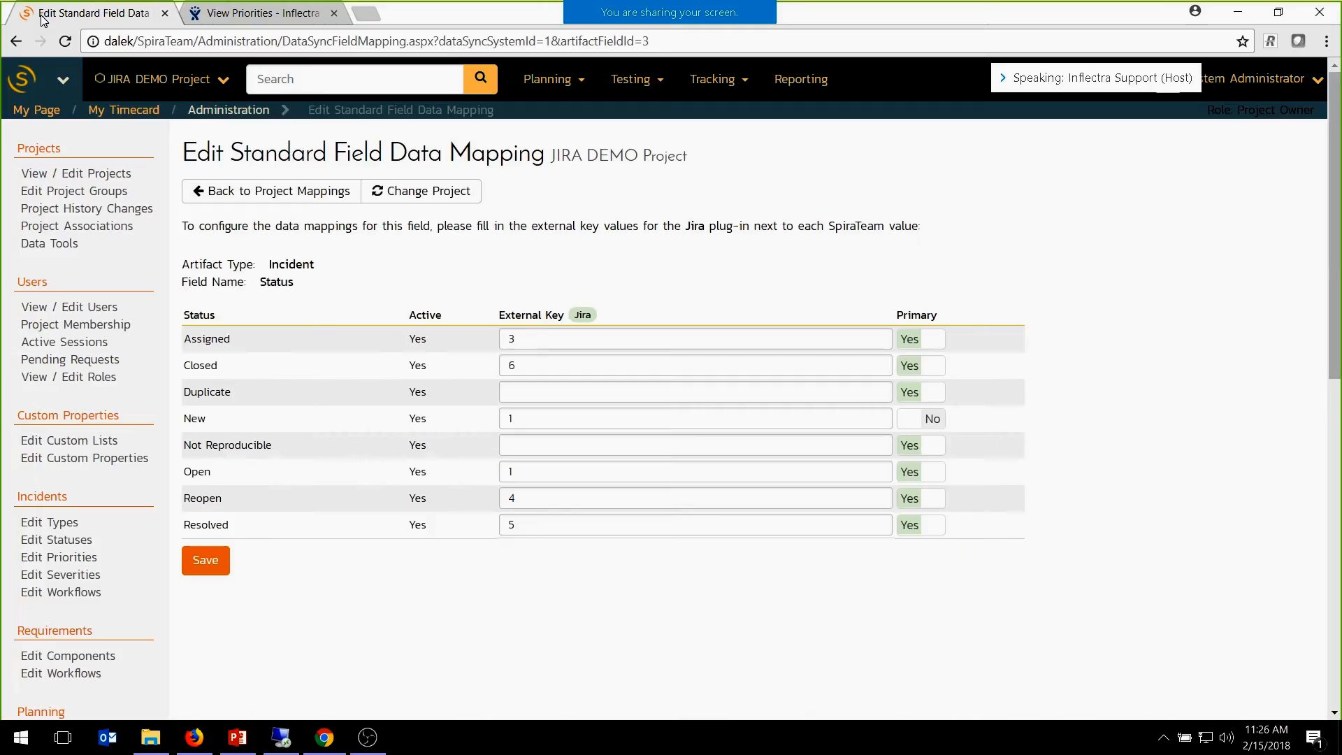
Go back to the project mappings and open the Incident Priority field mapping.
{"action": "left_click", "coordinate": [301, 199]}
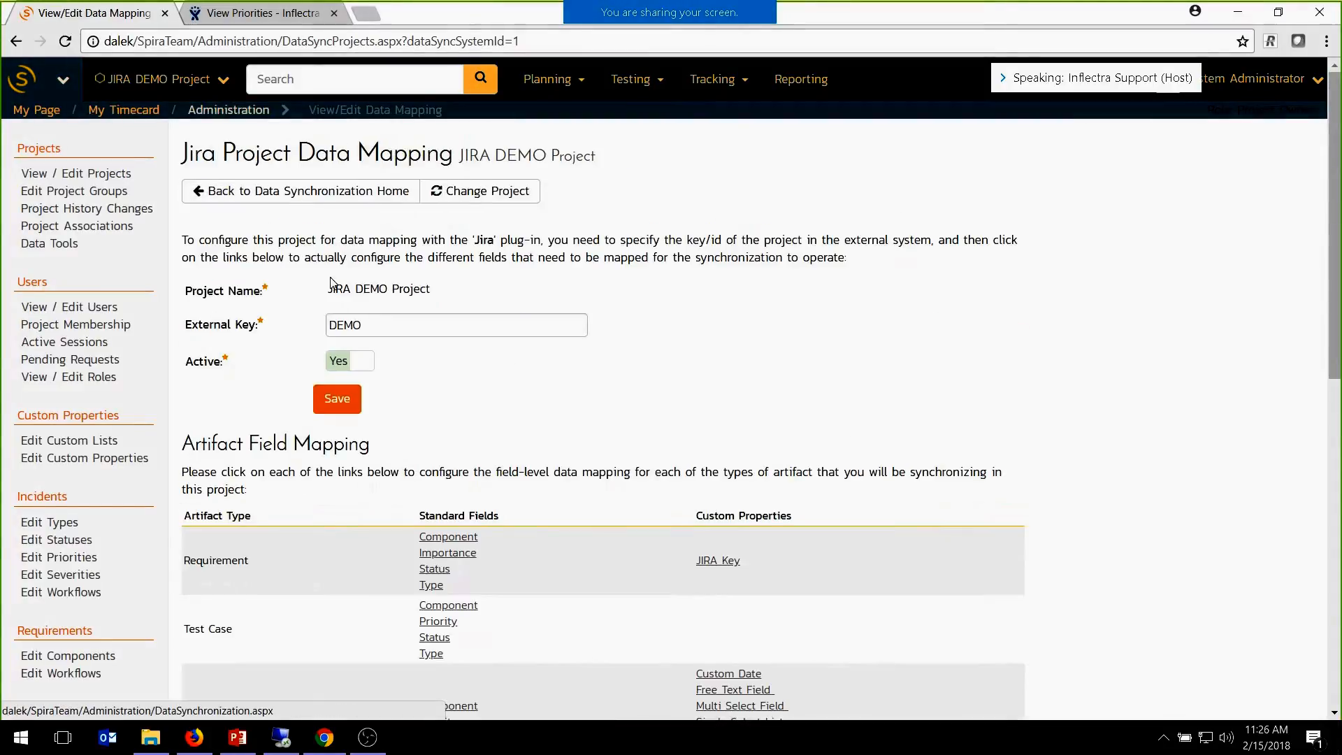
{"action": "scroll", "coordinate": [271, 448], "scroll_direction": "down", "scroll_amount": 5}
{"action": "left_click", "coordinate": [448, 376]}
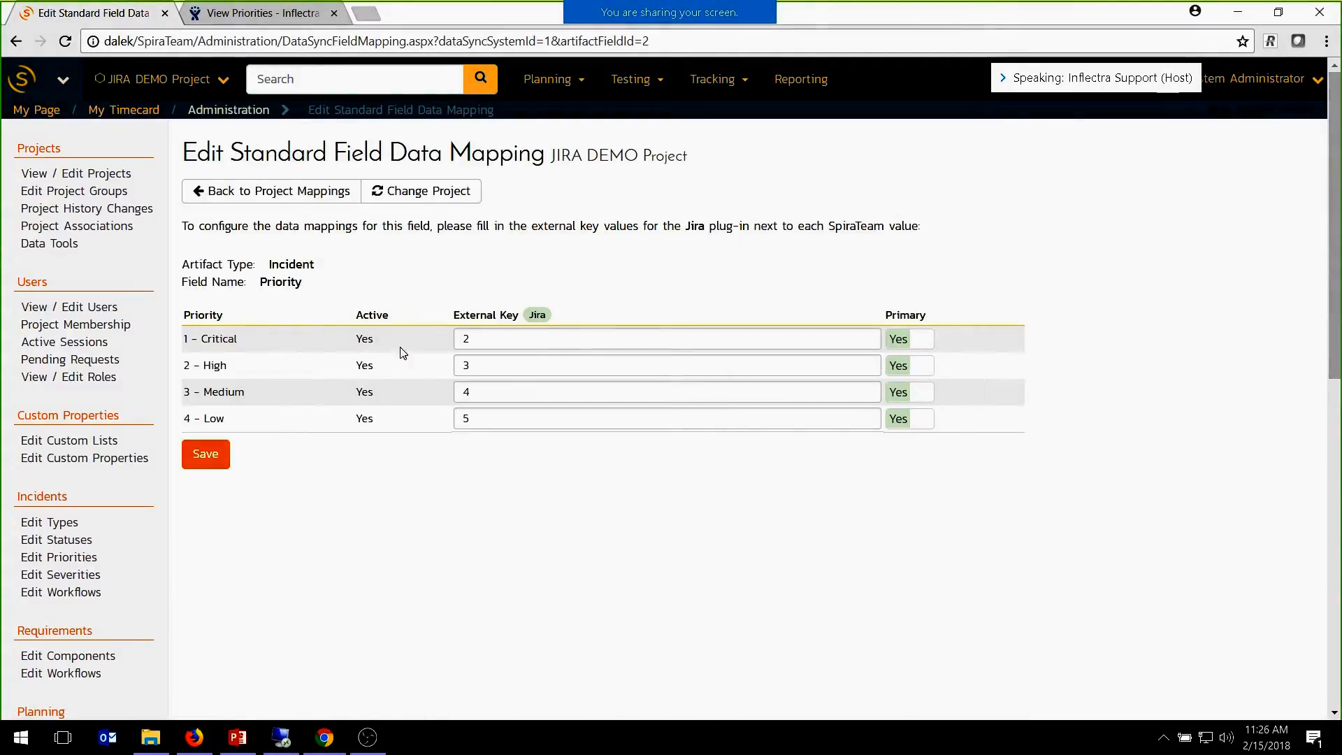
Compare the external keys in the incident priority mapping with the IDs of JIRA's priorities.
{"action": "left_click", "coordinate": [257, 10]}
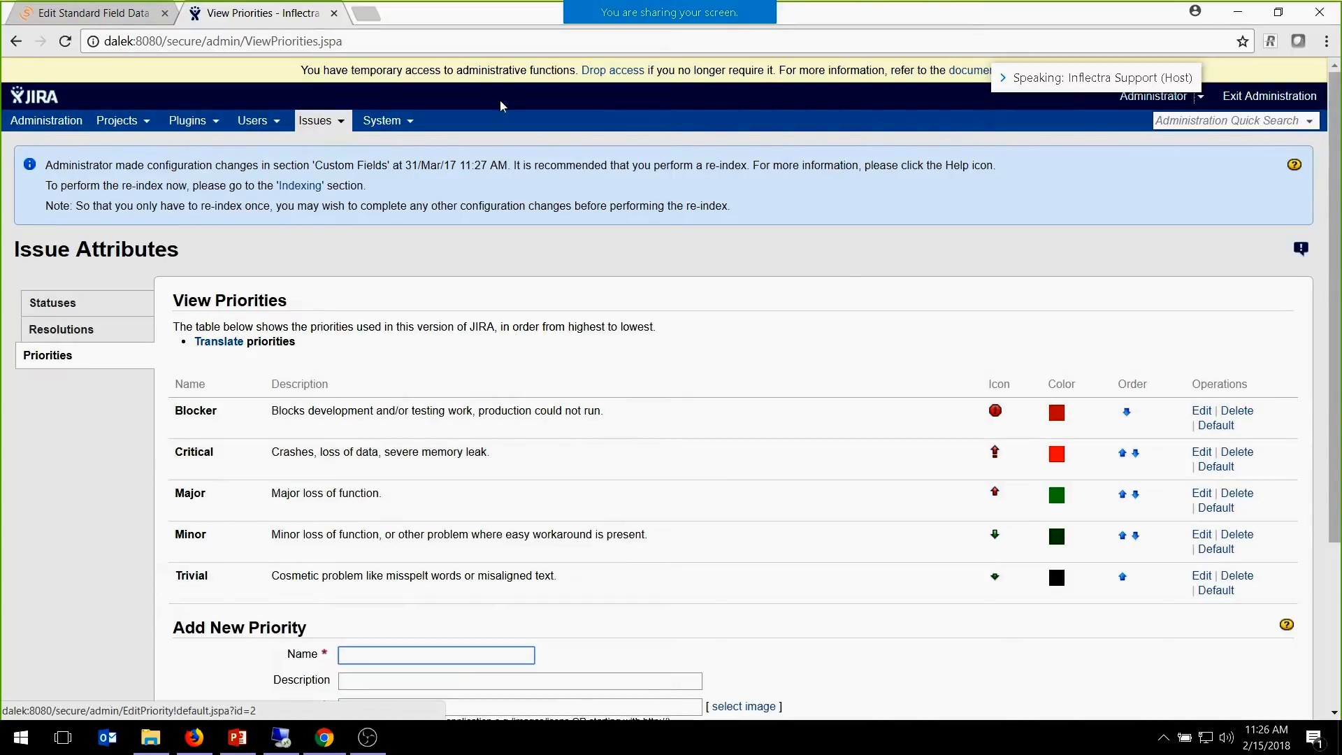
{"action": "left_click", "coordinate": [31, 8]}
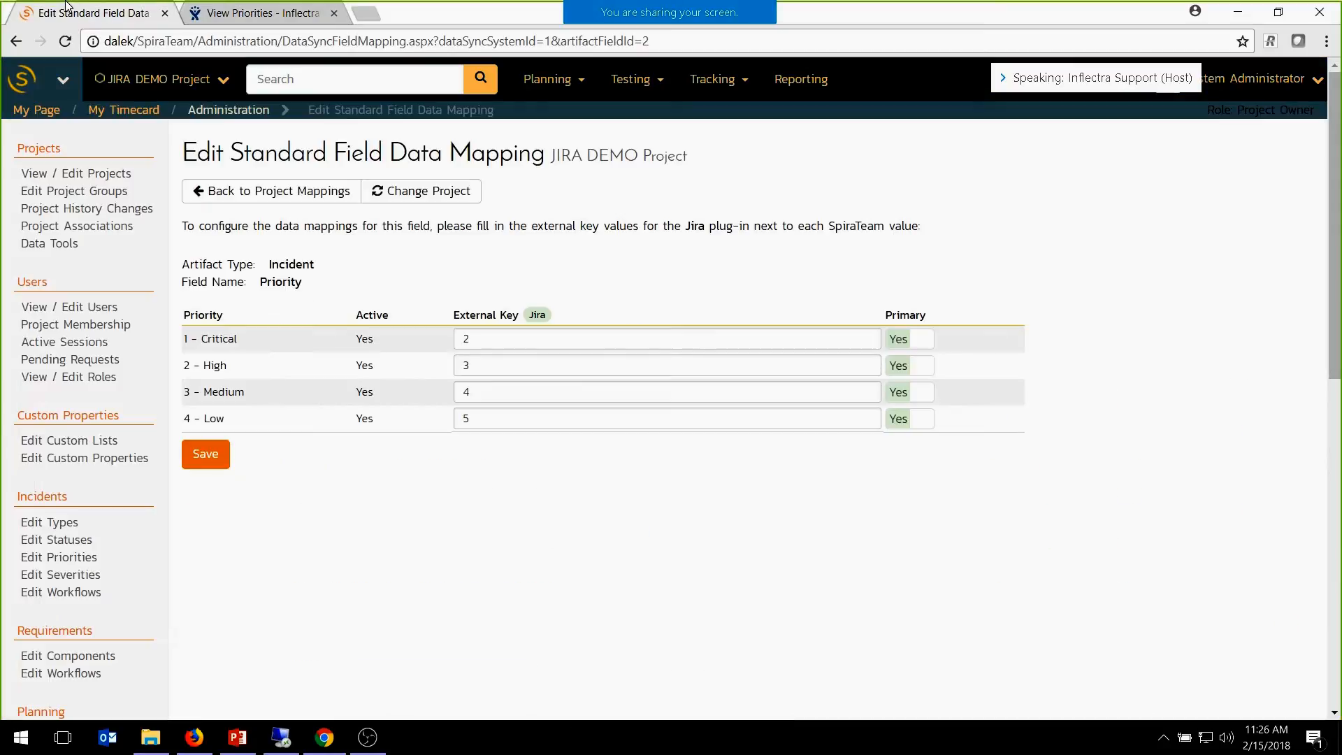
{"action": "left_click", "coordinate": [280, 11]}
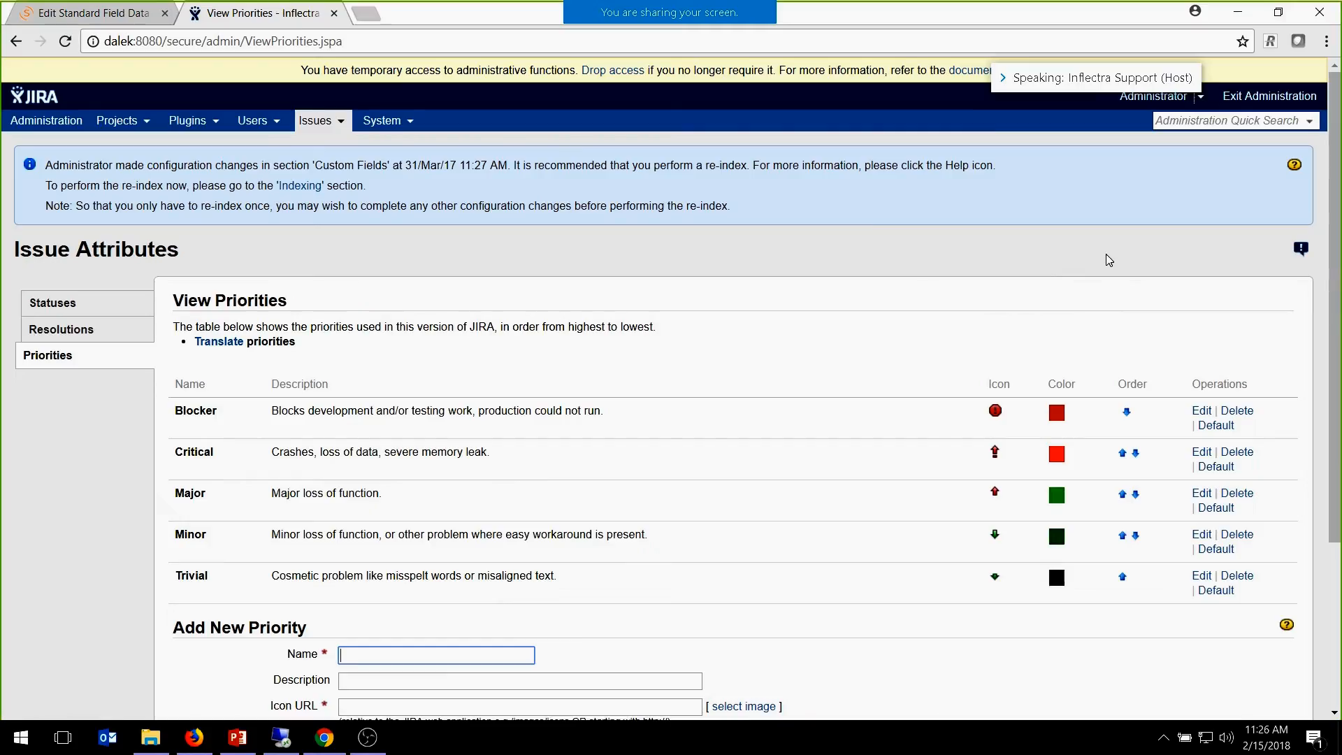
{"action": "left_click", "coordinate": [115, 8]}
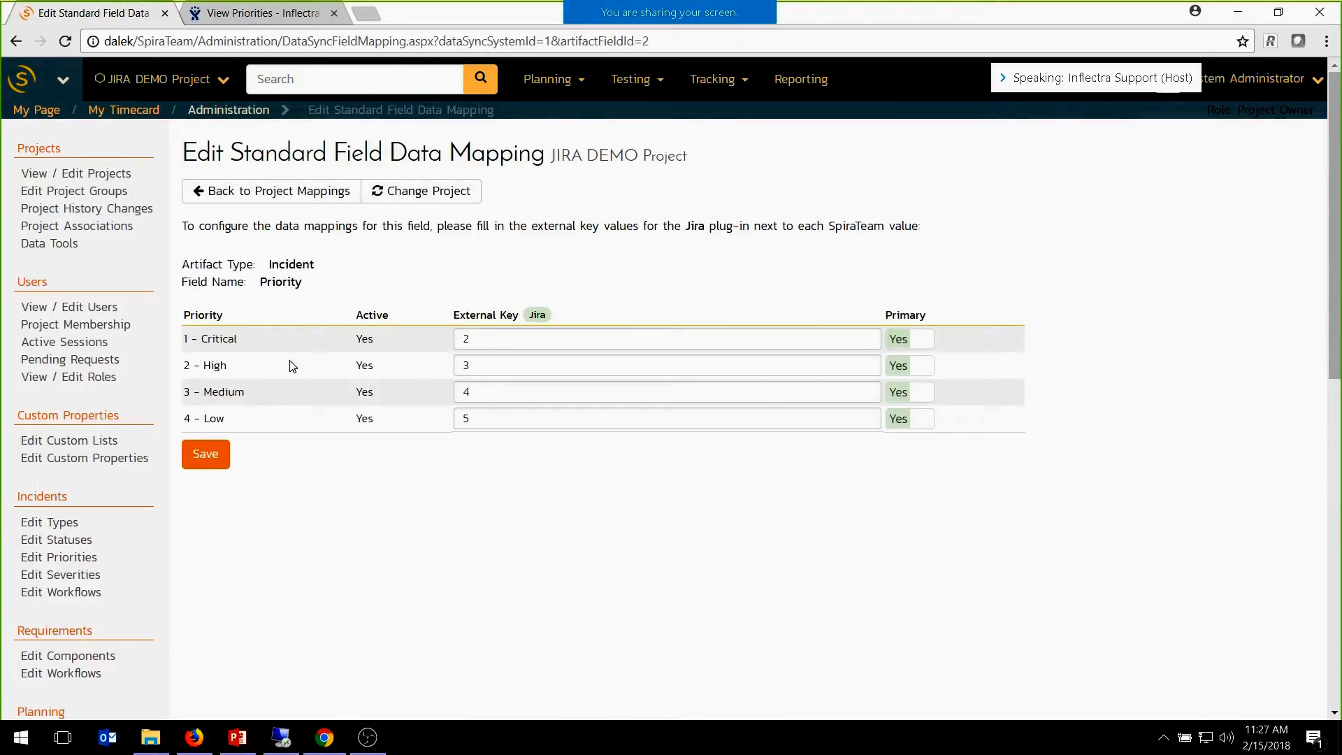
{"action": "left_click", "coordinate": [266, 12]}
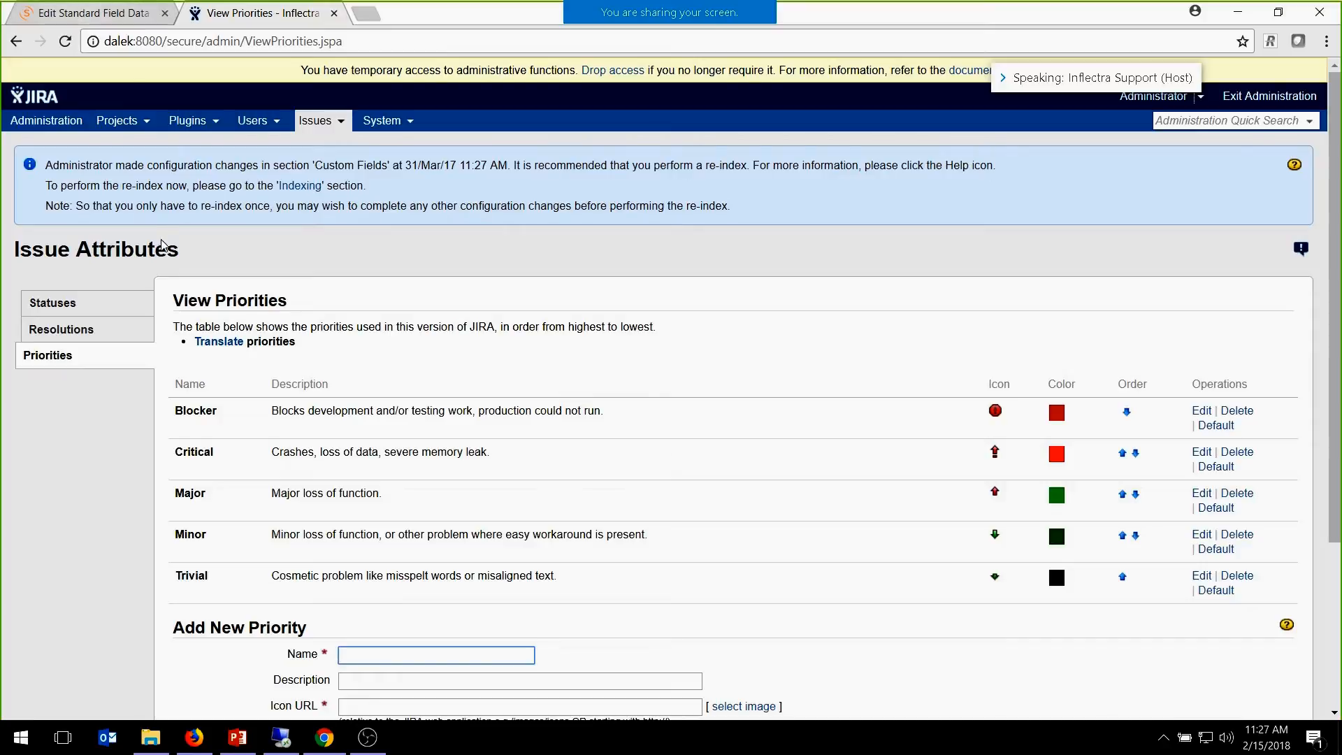
{"action": "left_click", "coordinate": [118, 9]}
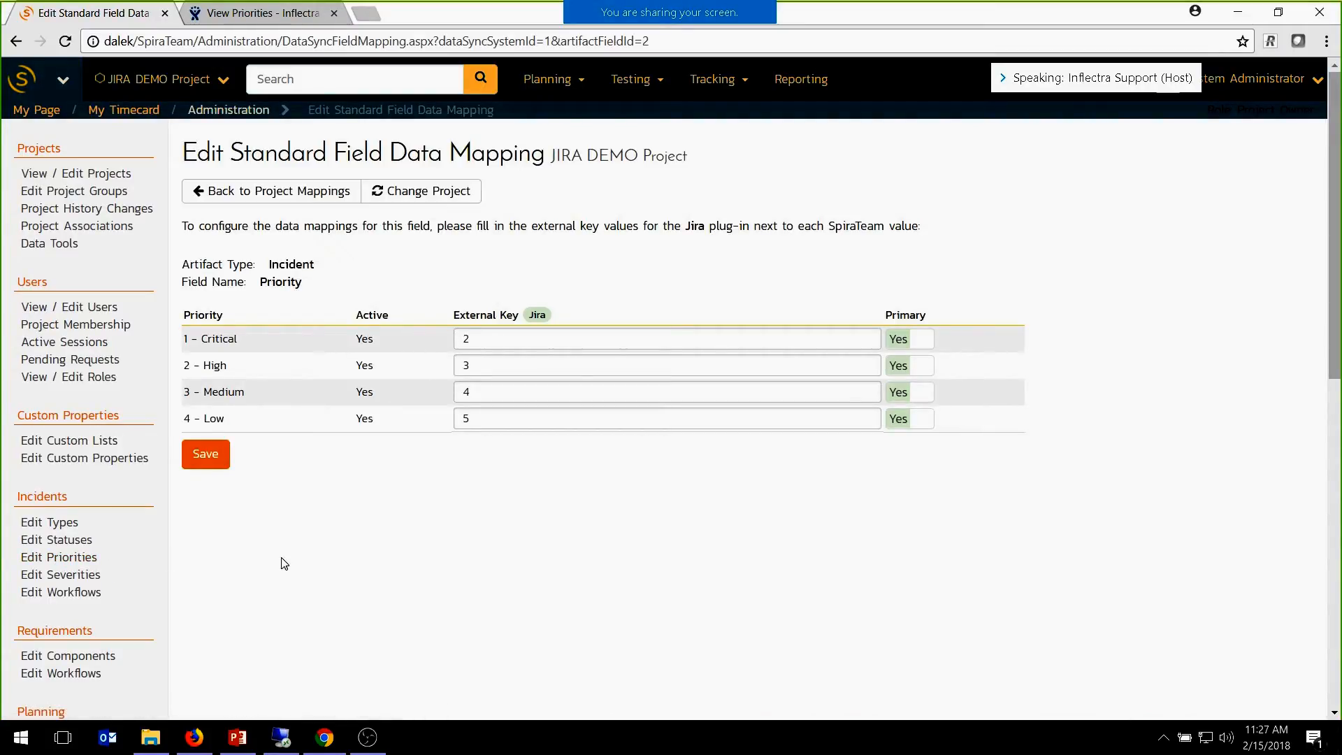
View the project's incident types, return to the Jira project mappings through Data Synchronization, and open the Incident Type field mapping.
{"action": "left_click", "coordinate": [60, 523]}
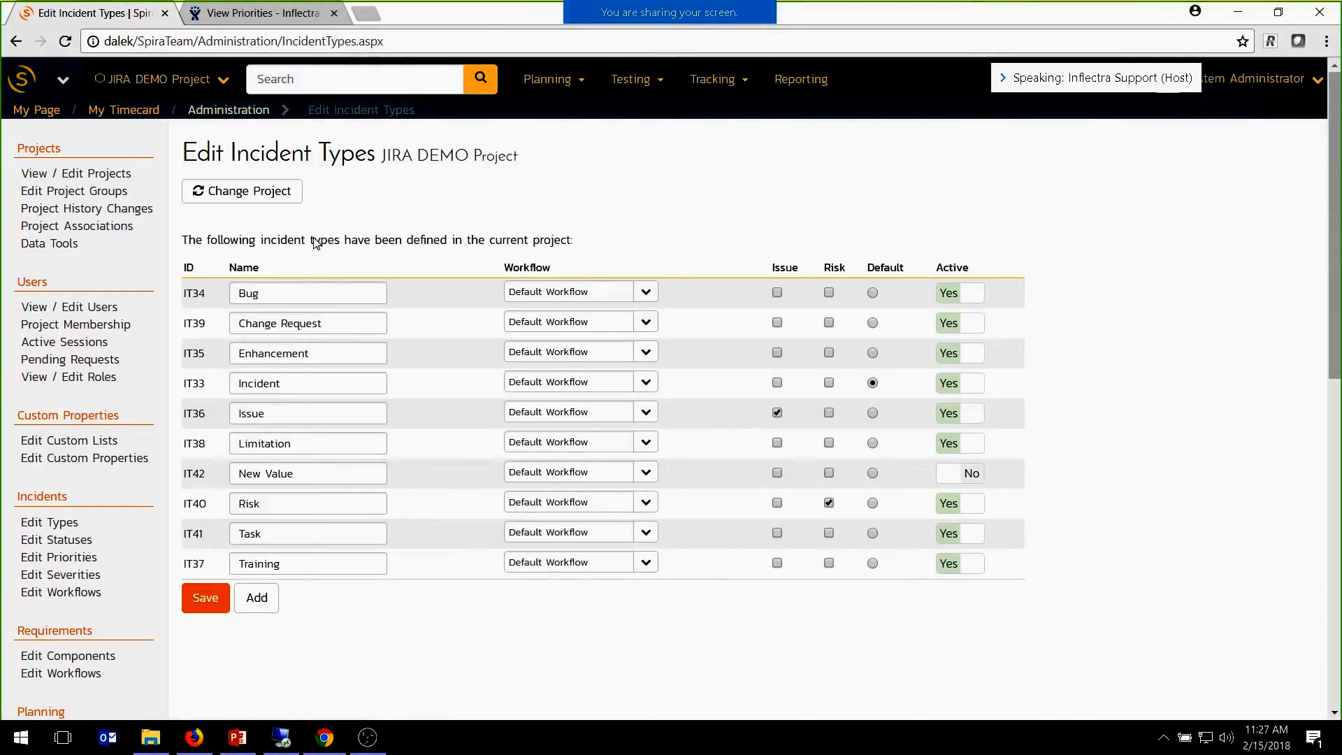
{"action": "scroll", "coordinate": [86, 474], "scroll_direction": "down", "scroll_amount": 1}
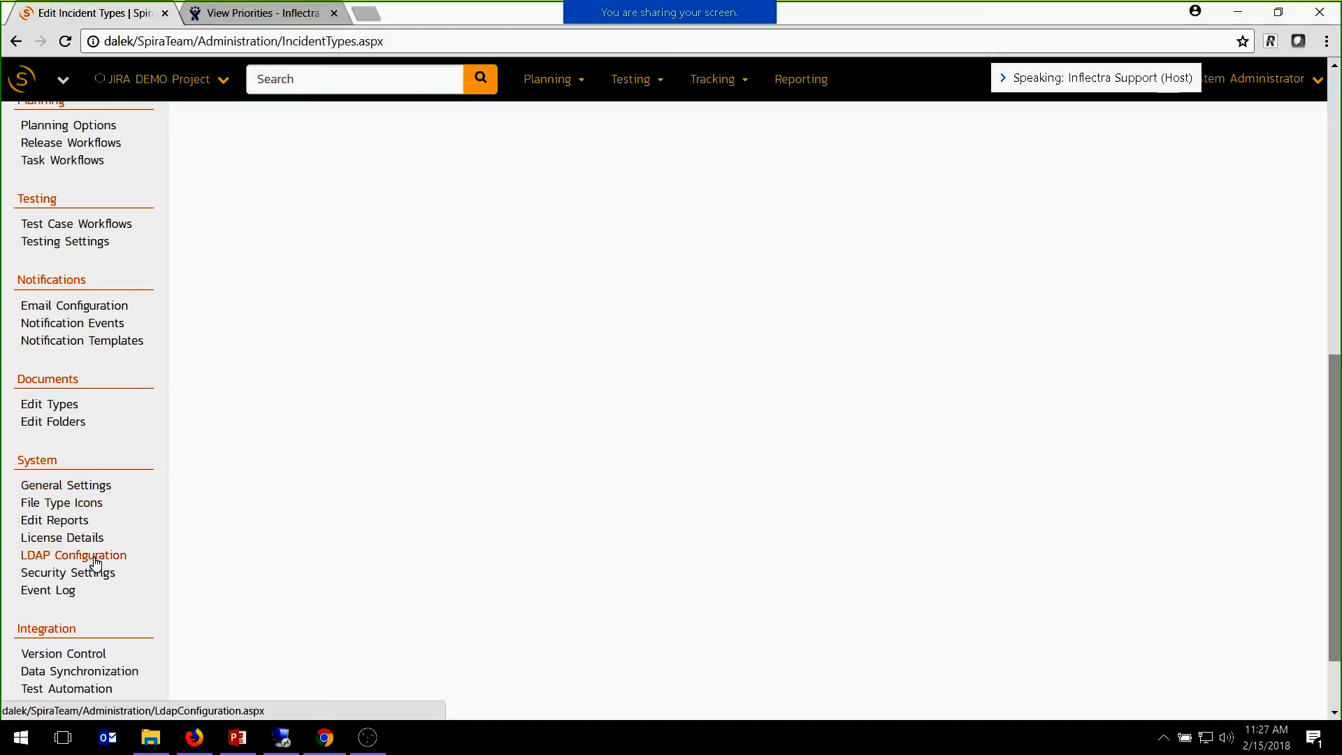
{"action": "left_click", "coordinate": [98, 671]}
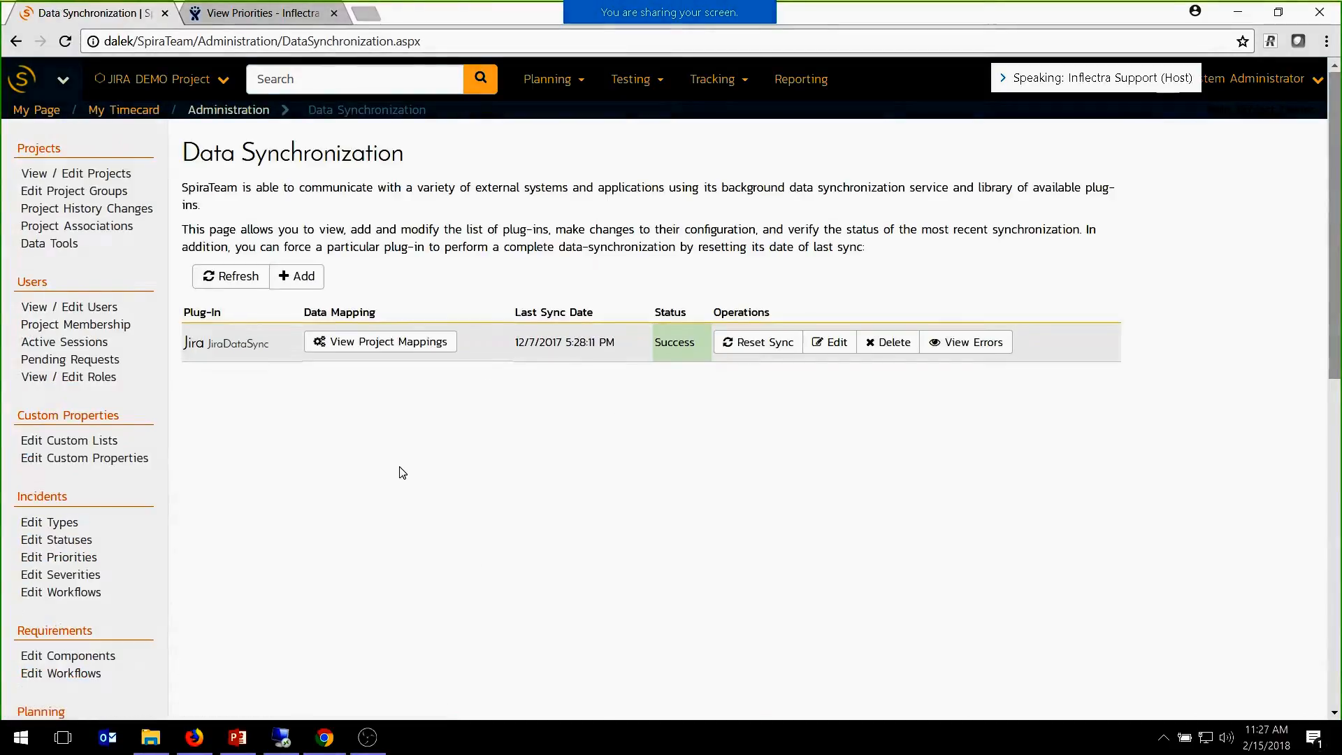
{"action": "left_click", "coordinate": [428, 342]}
{"action": "scroll", "coordinate": [389, 368], "scroll_direction": "down", "scroll_amount": 3}
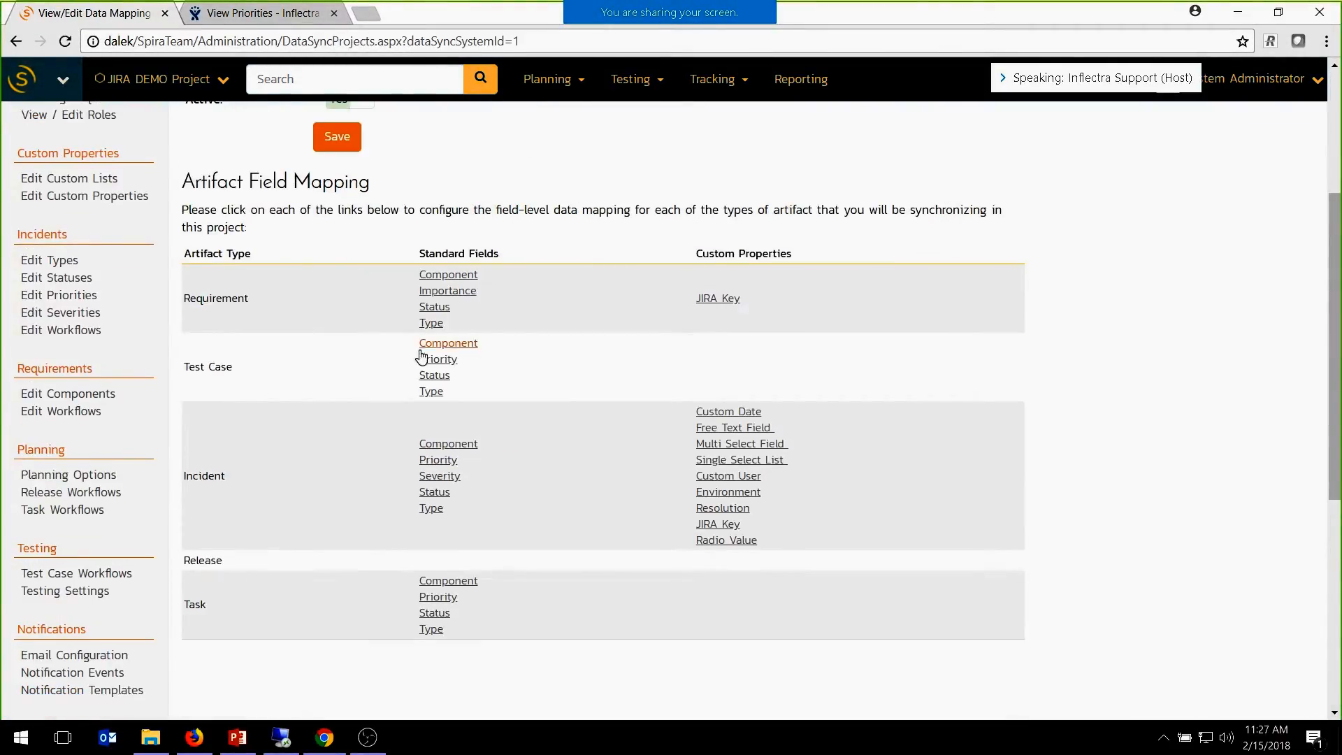
{"action": "left_click", "coordinate": [431, 508]}
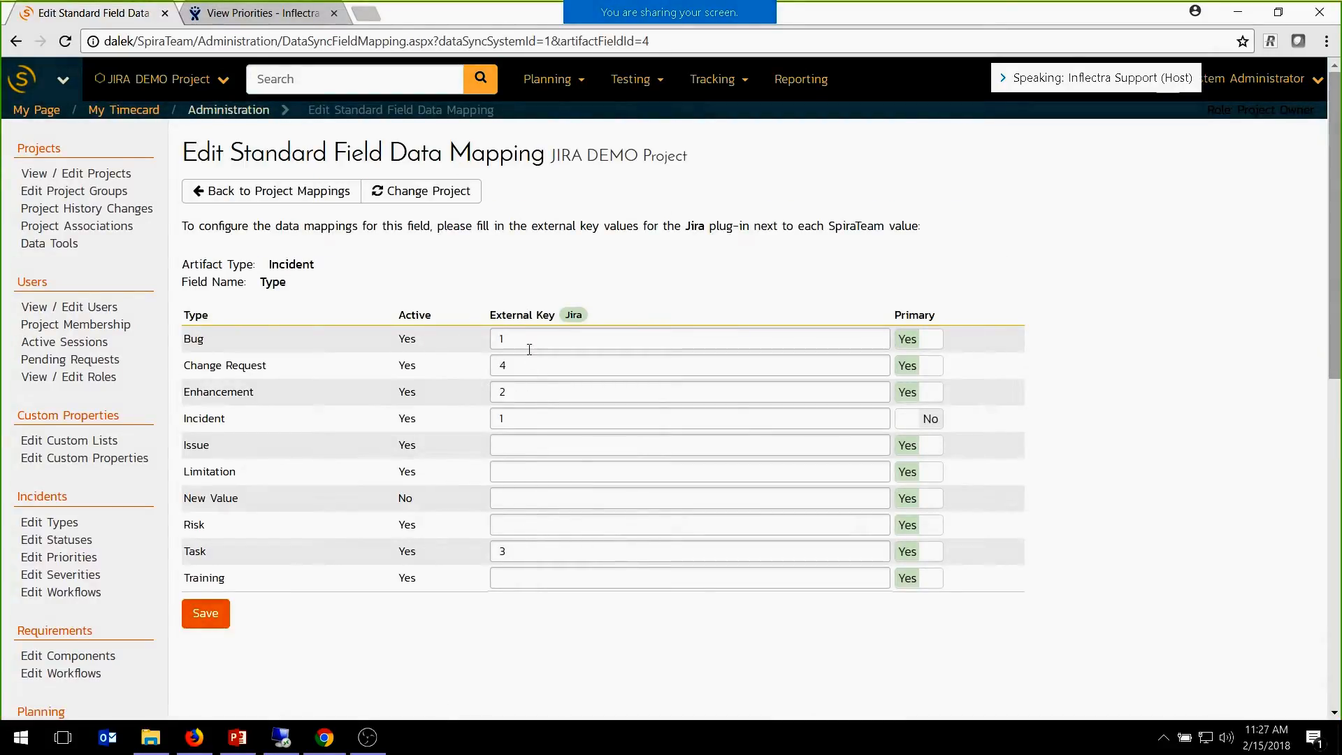
Switch to JIRA and open its list of issue types.
{"action": "left_click", "coordinate": [258, 12]}
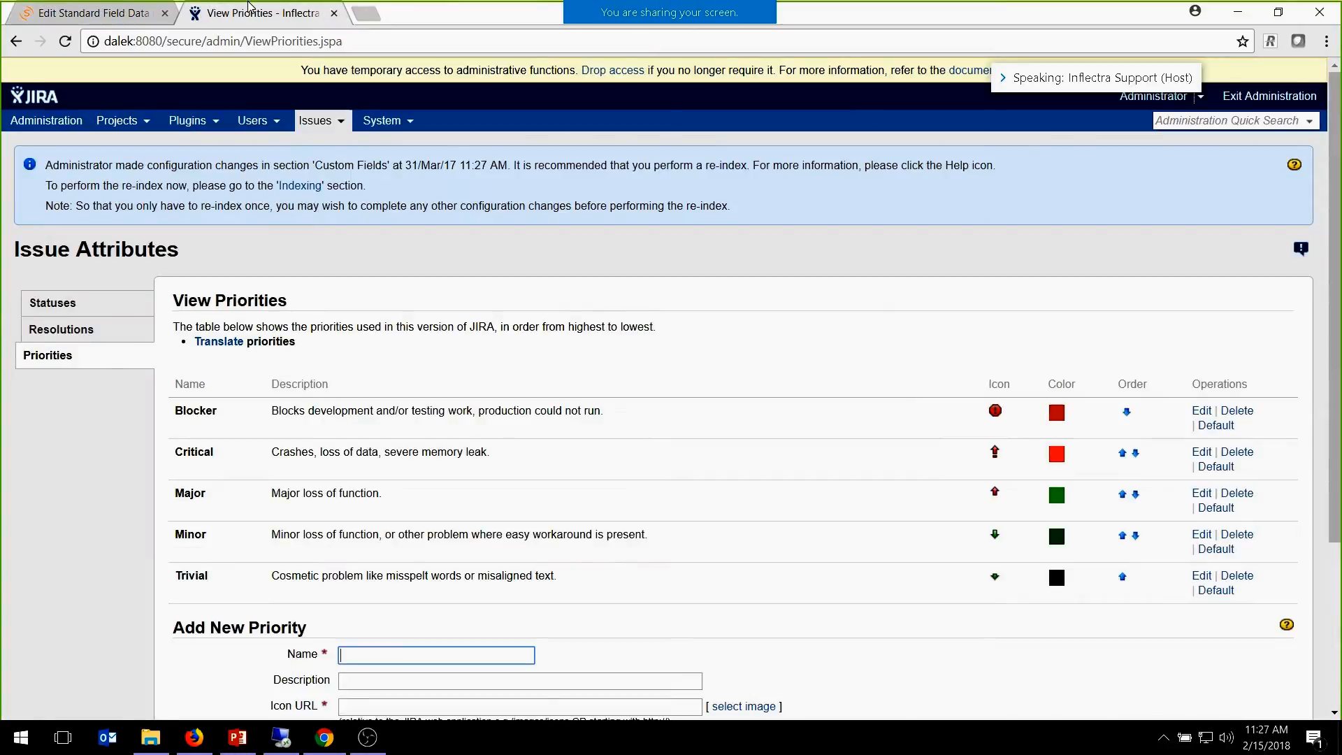
{"action": "left_click", "coordinate": [342, 126]}
{"action": "left_click", "coordinate": [329, 144]}
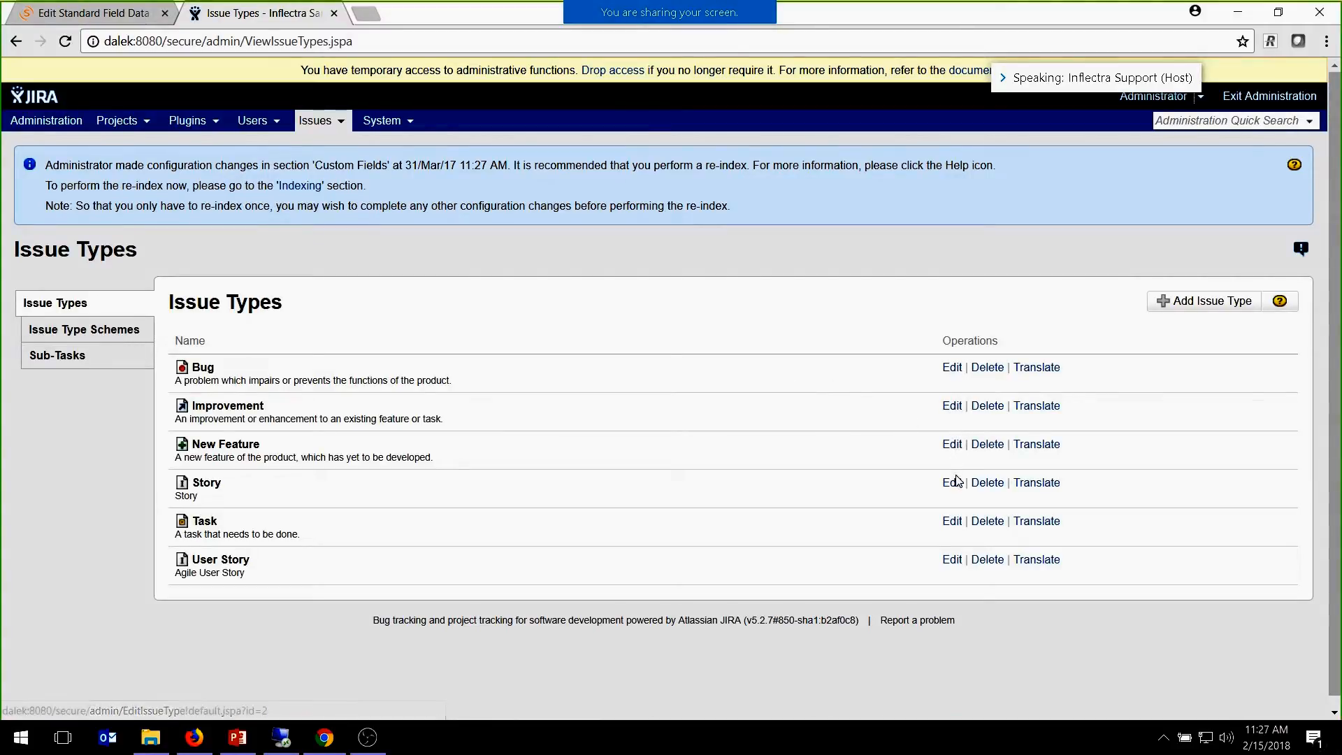
Compare the external keys of the Bug and Incident types in SpiraTeam with the ID of JIRA's Bug issue type.
{"action": "left_click", "coordinate": [85, 7]}
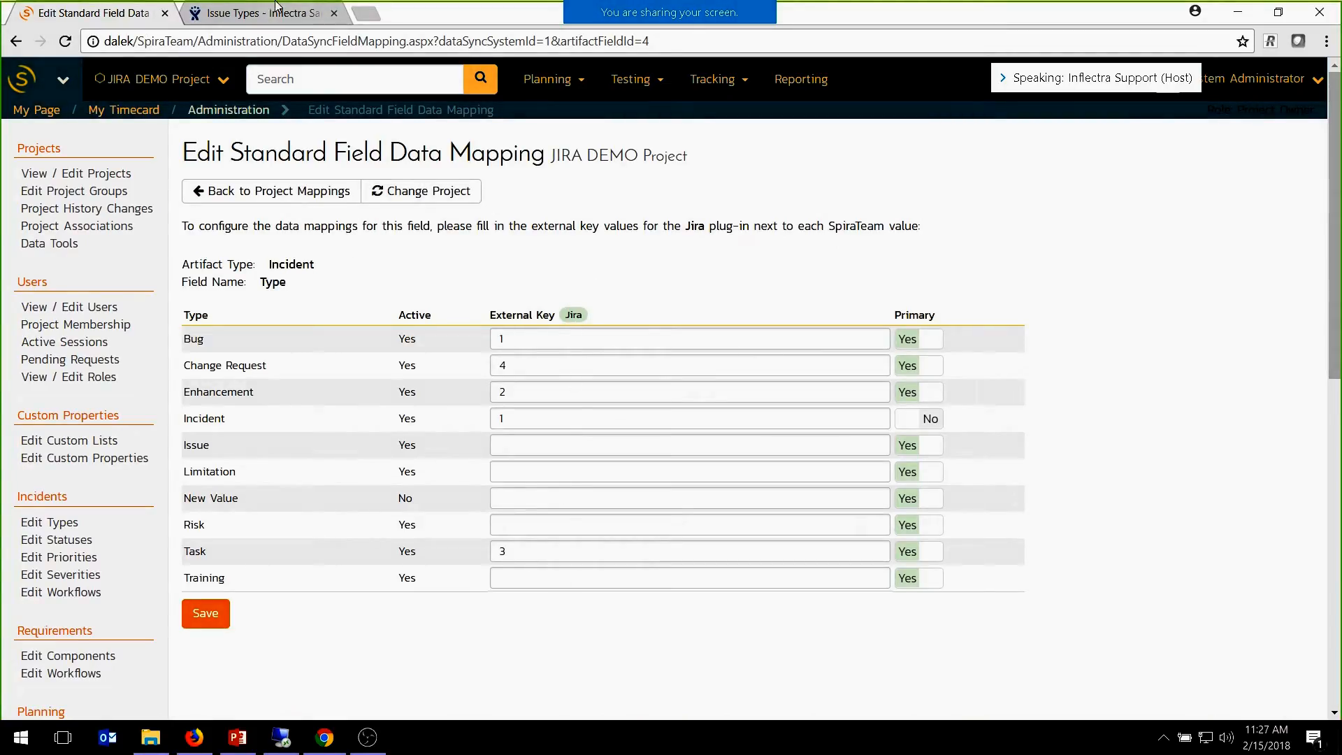
{"action": "double_click", "coordinate": [191, 340]}
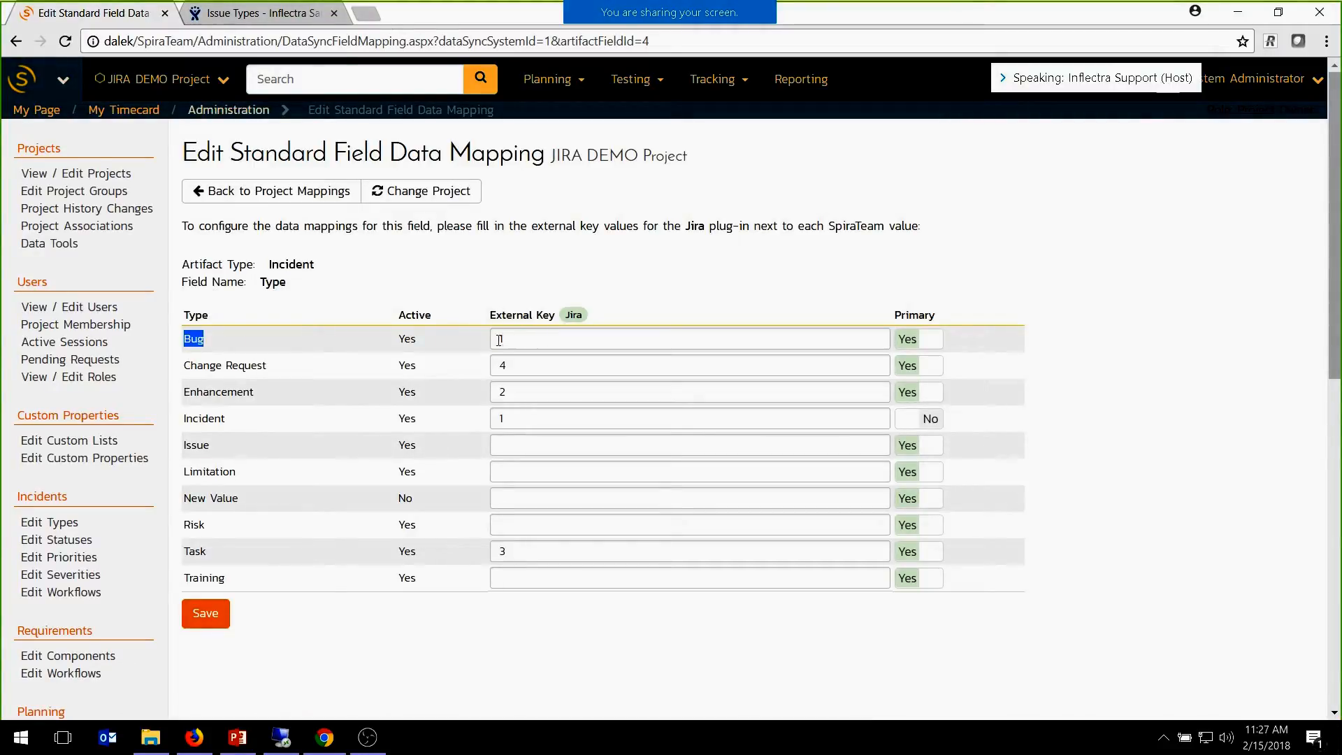
{"action": "left_click", "coordinate": [281, 10]}
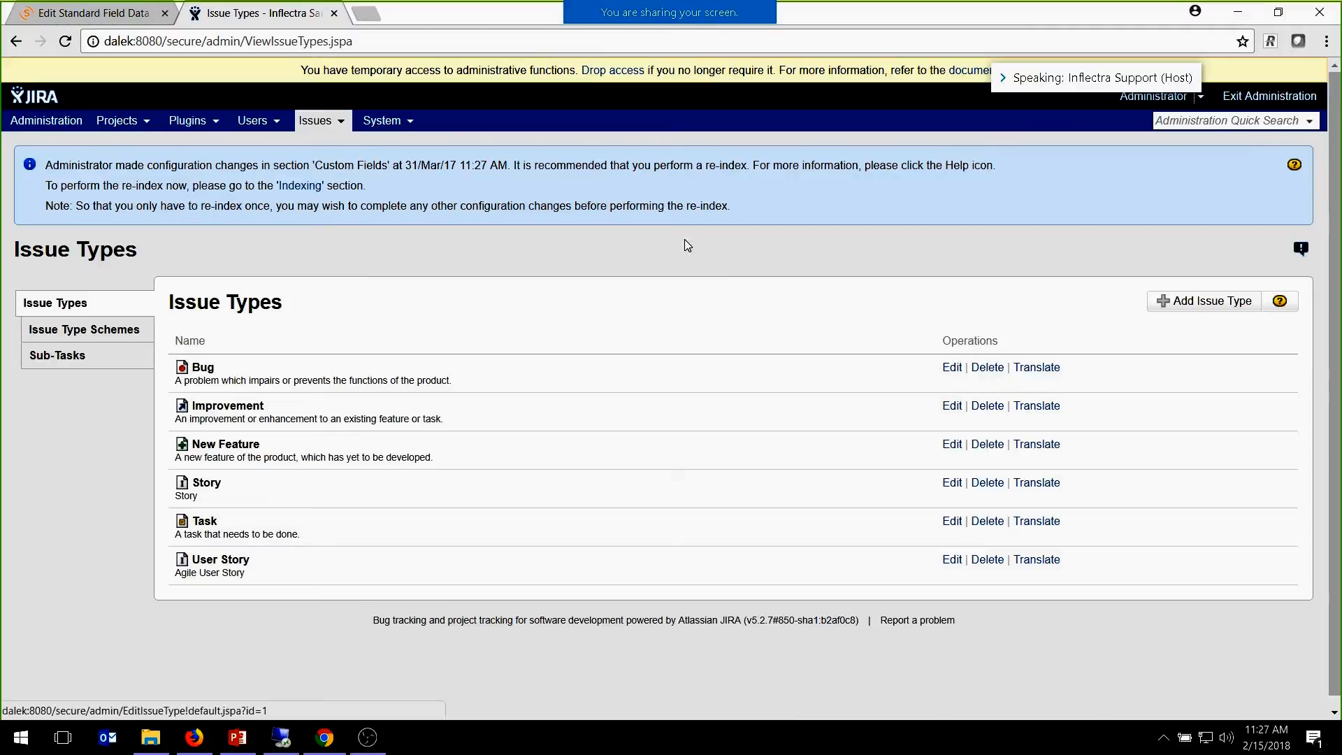
{"action": "left_click", "coordinate": [94, 13]}
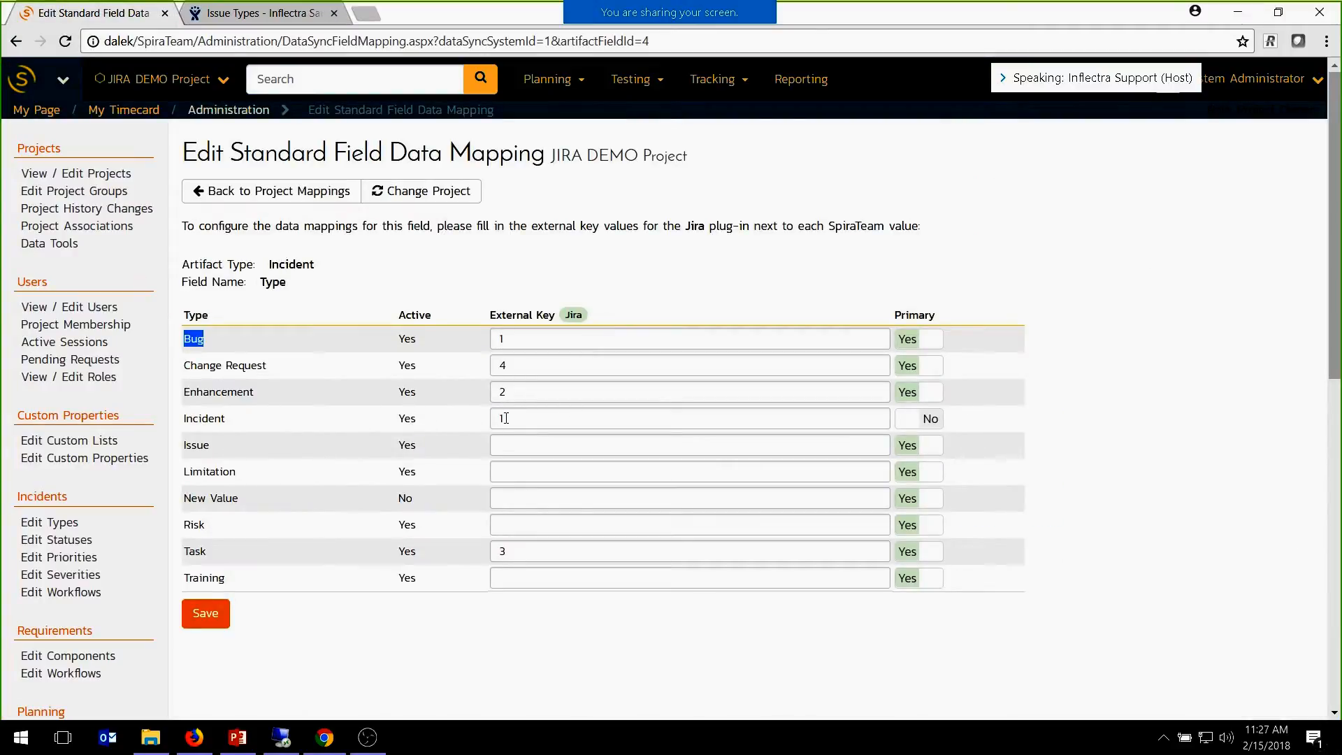
{"action": "left_click", "coordinate": [262, 10]}
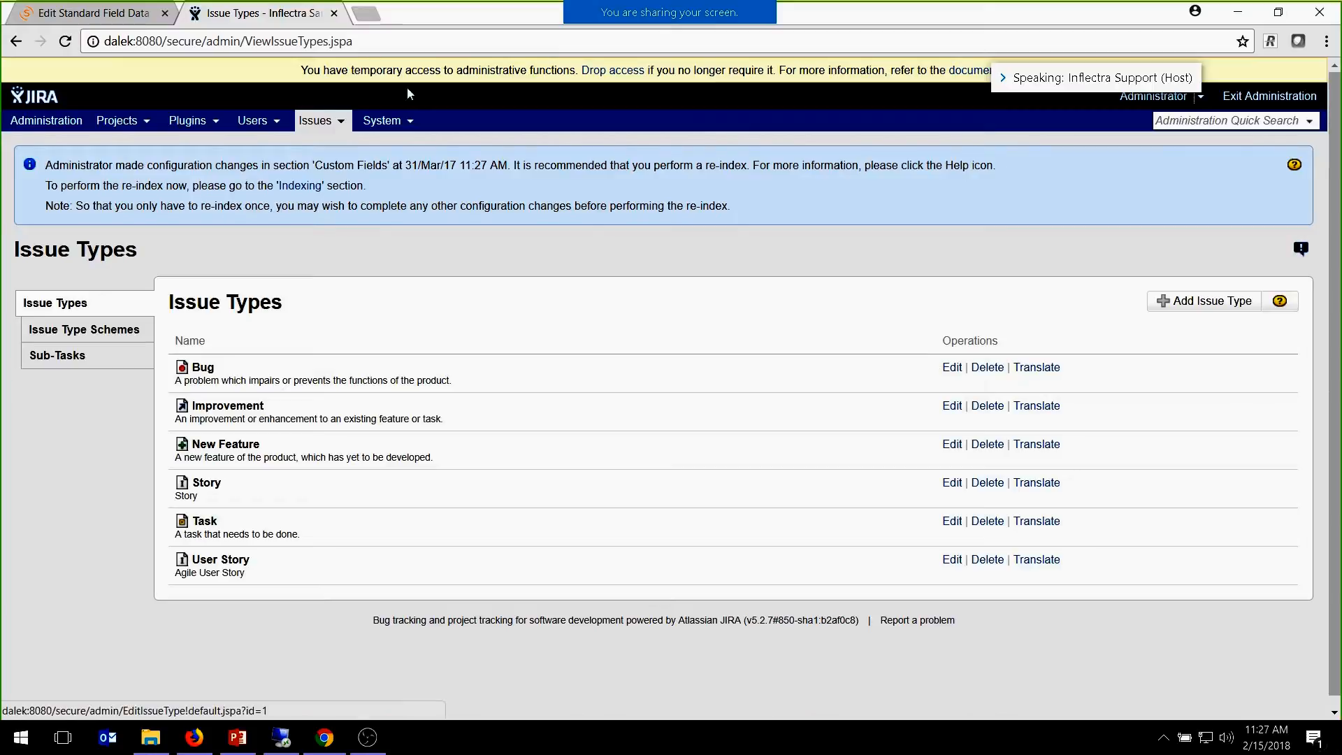
{"action": "left_click", "coordinate": [109, 11]}
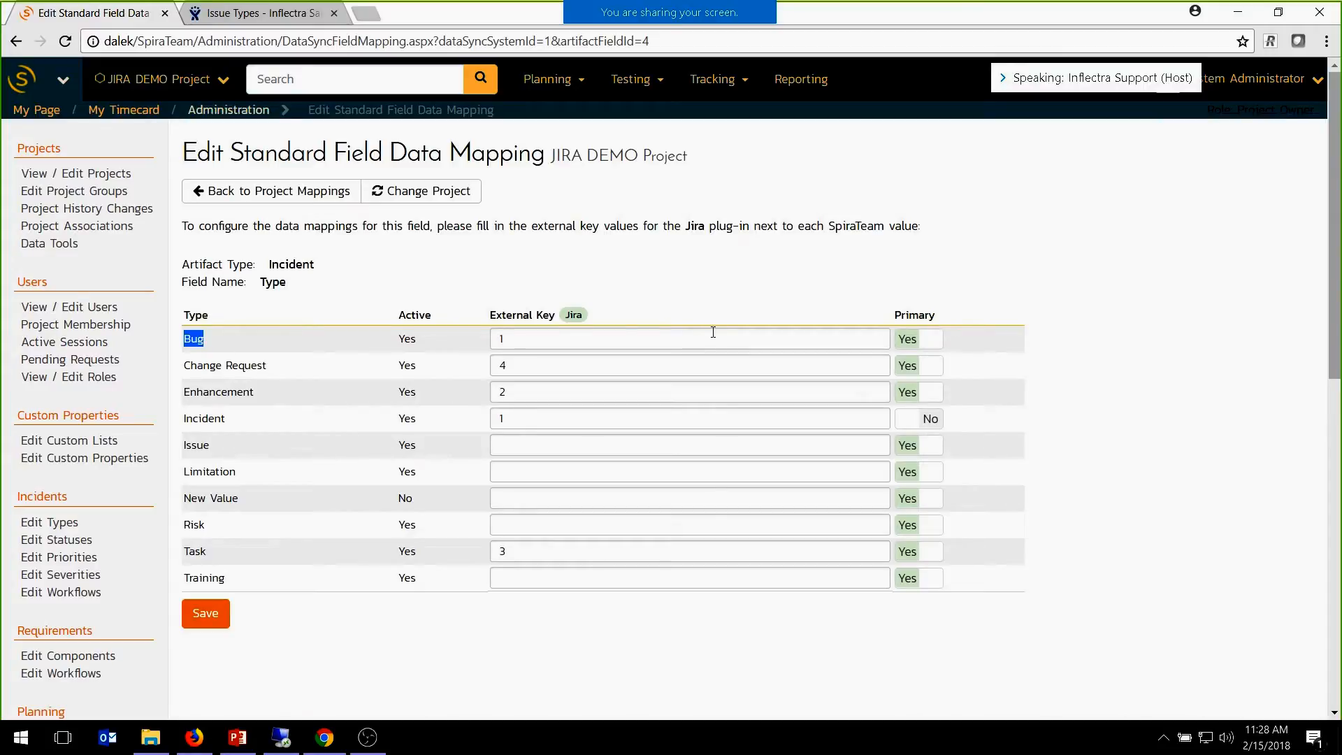
Go back to the project mappings and open the Incident Component field mapping.
{"action": "left_click", "coordinate": [236, 199]}
{"action": "scroll", "coordinate": [315, 531], "scroll_direction": "down", "scroll_amount": 5}
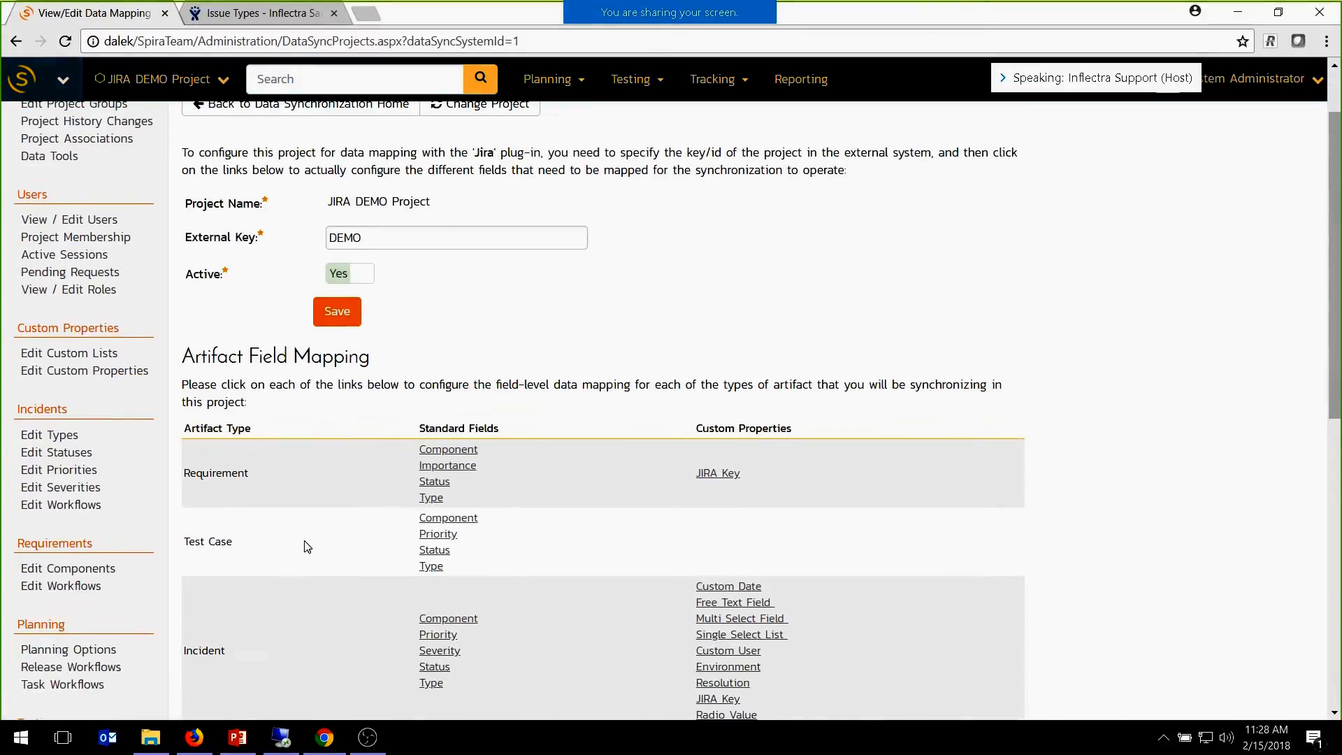
{"action": "left_click", "coordinate": [448, 356]}
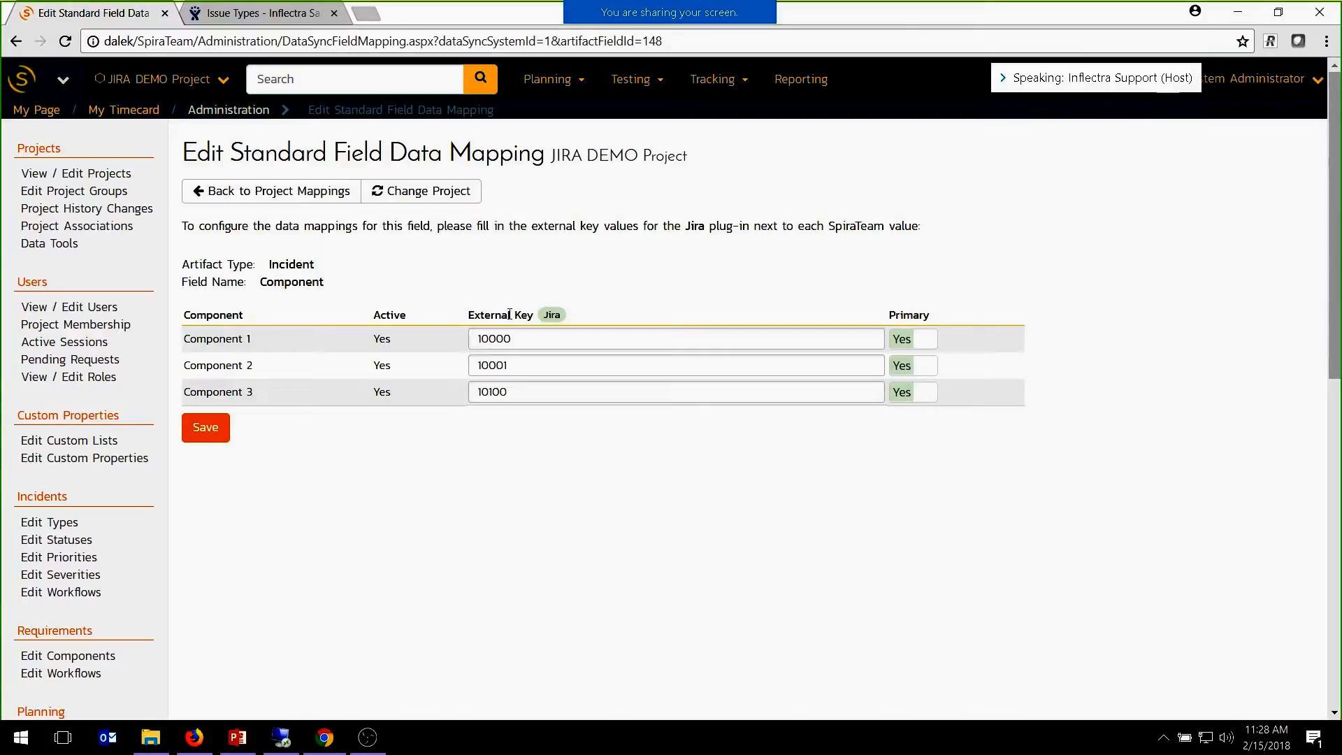
Switch to JIRA and open the component list of the Demonstration project.
{"action": "left_click", "coordinate": [246, 12]}
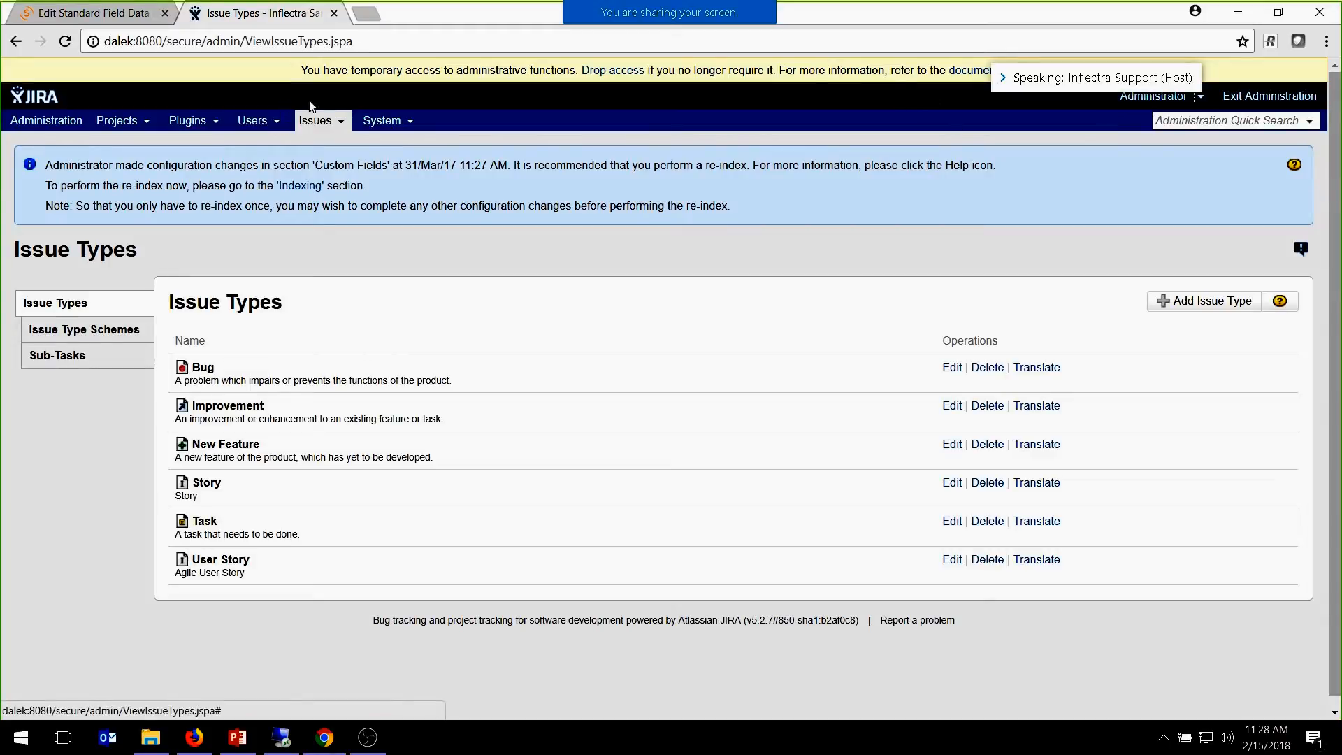
{"action": "left_click", "coordinate": [151, 122]}
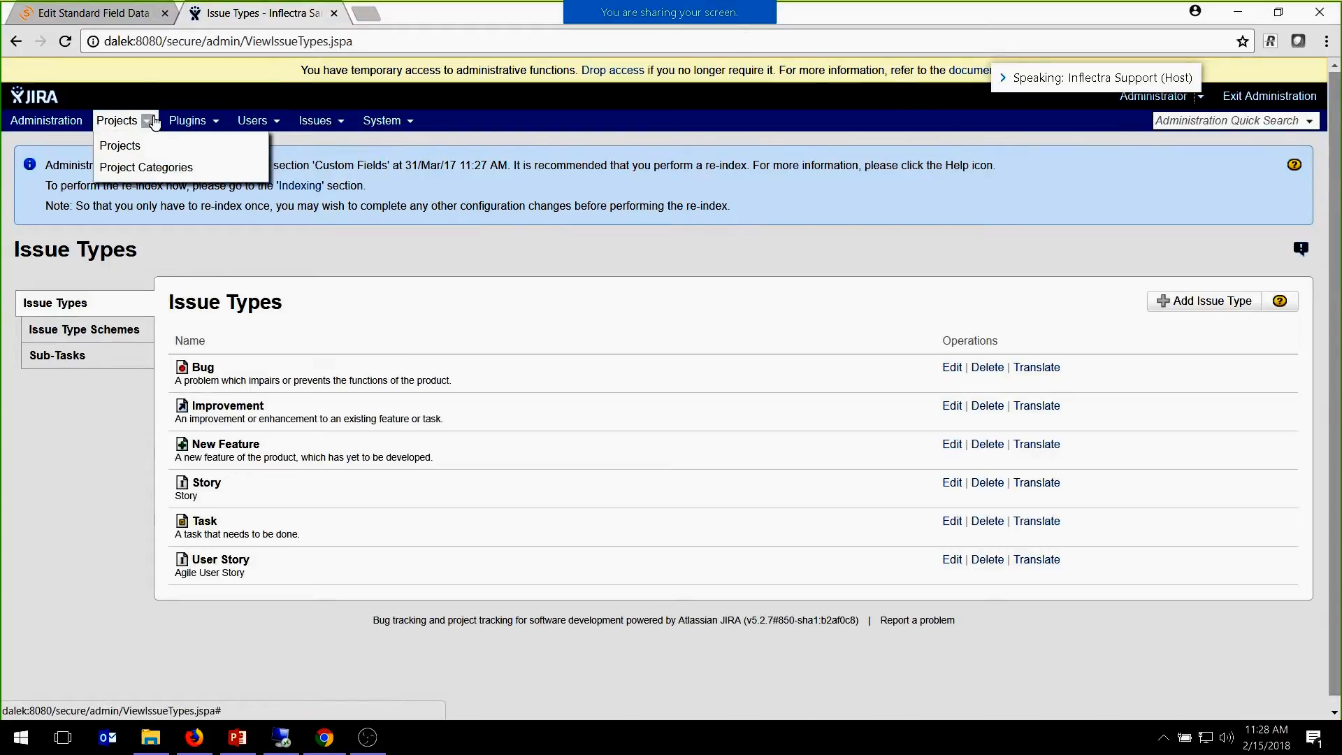
{"action": "left_click", "coordinate": [120, 145]}
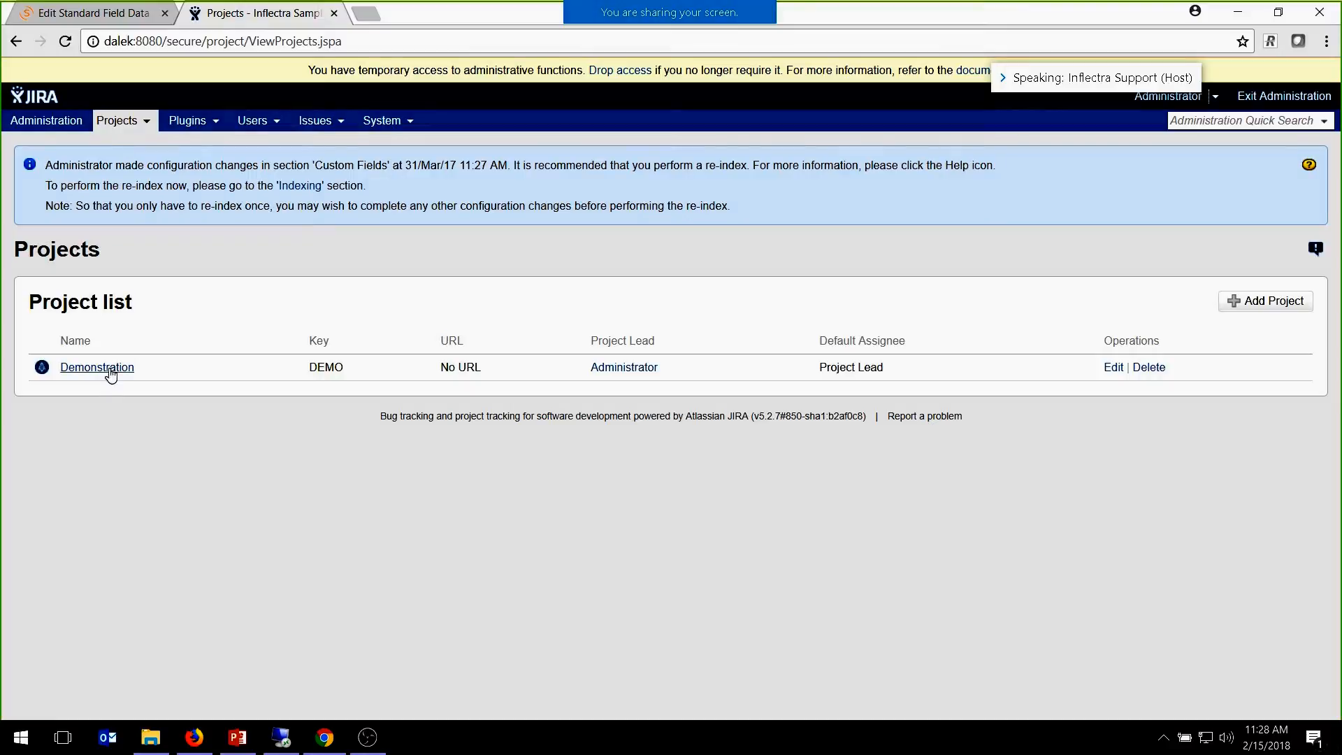
{"action": "left_click", "coordinate": [110, 374]}
{"action": "scroll", "coordinate": [174, 366], "scroll_direction": "down", "scroll_amount": 3}
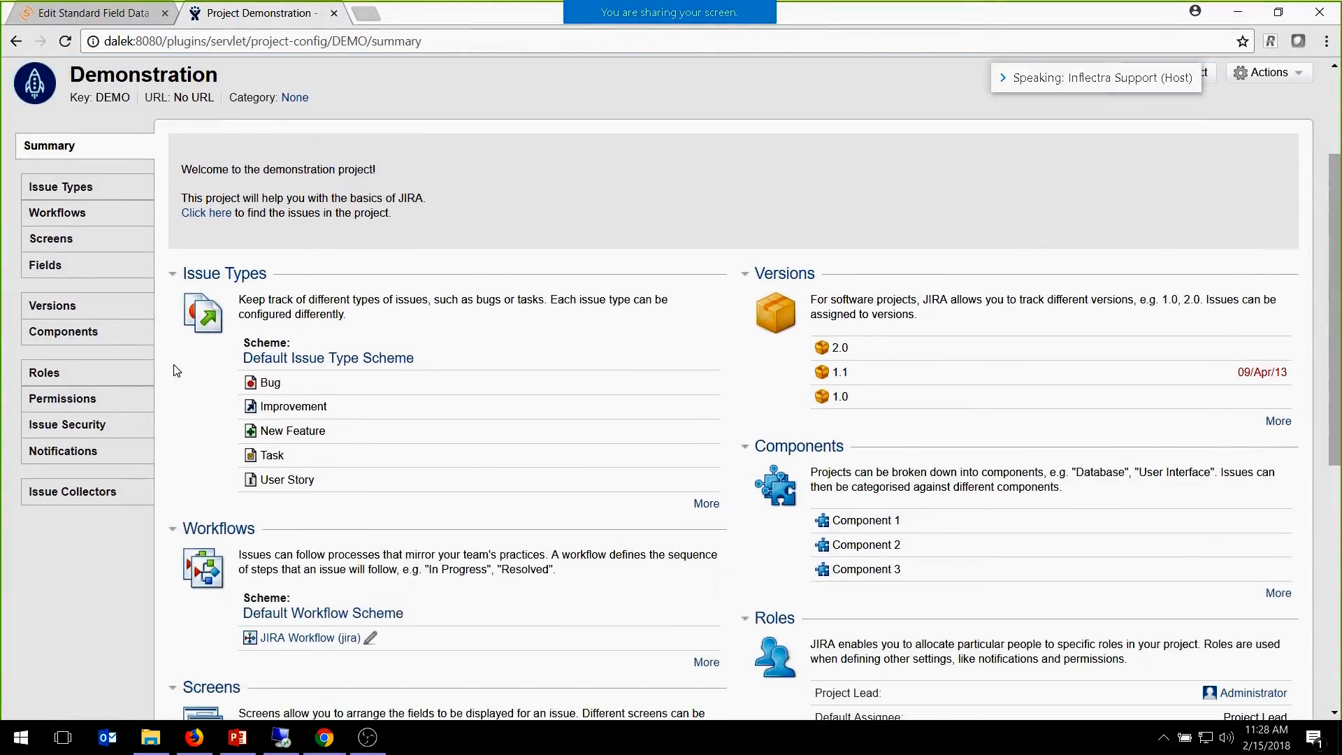
{"action": "left_click", "coordinate": [77, 343]}
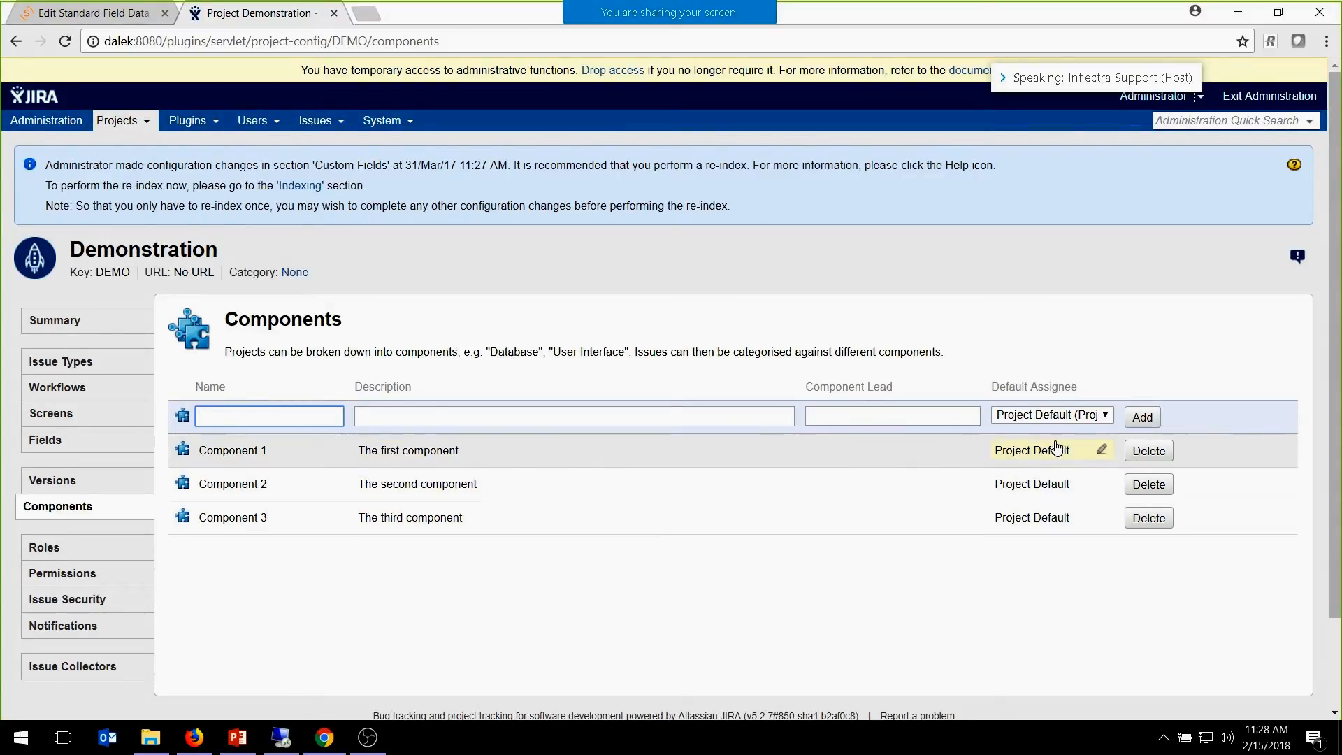
Inspect the component rows in the browser's developer tools to read their data-id values, and close the tools.
{"action": "key", "text": "F12"}
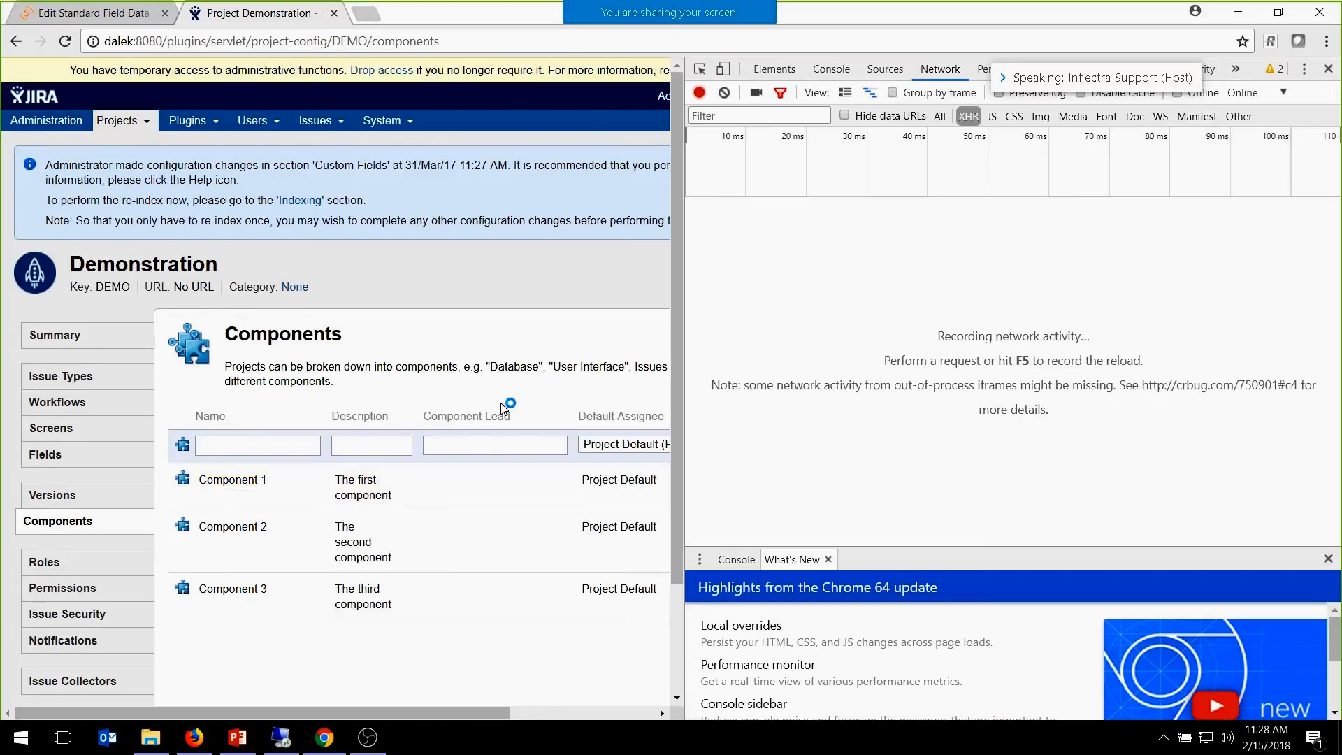
{"action": "left_click", "coordinate": [699, 68]}
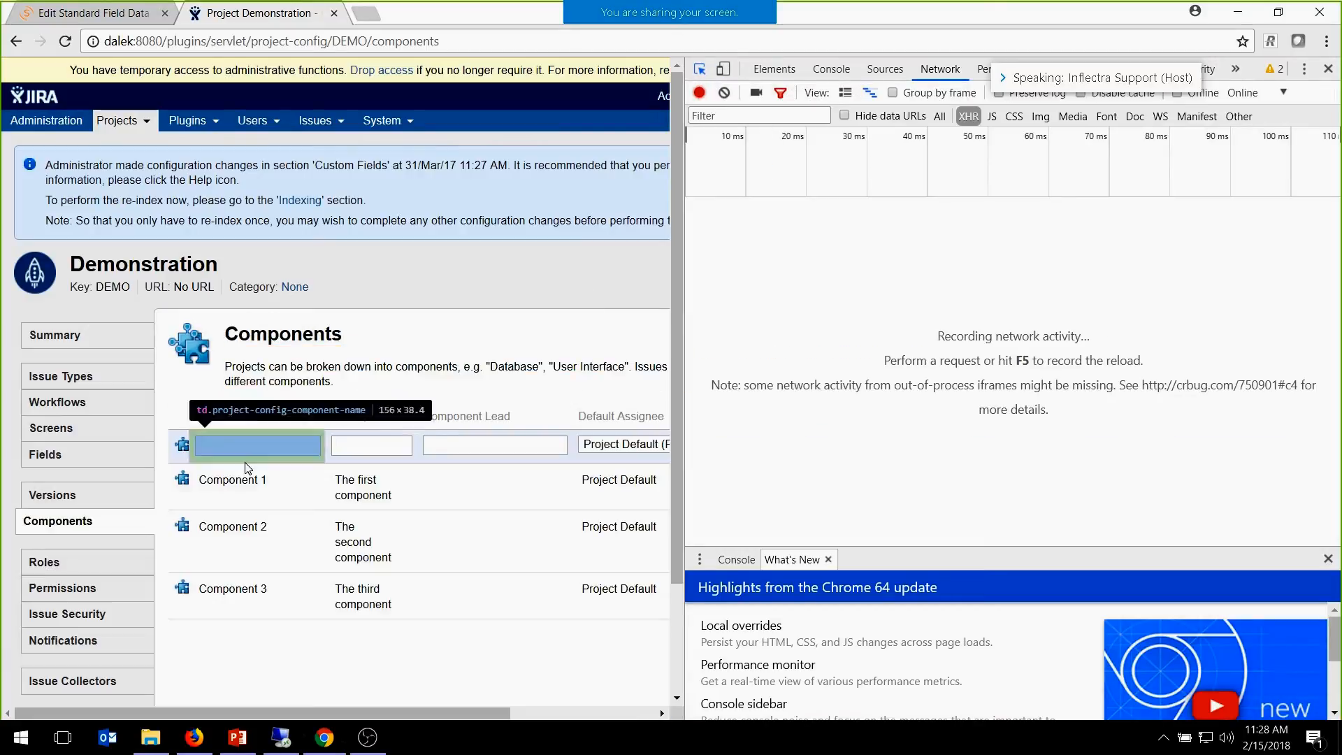
{"action": "left_click", "coordinate": [181, 482]}
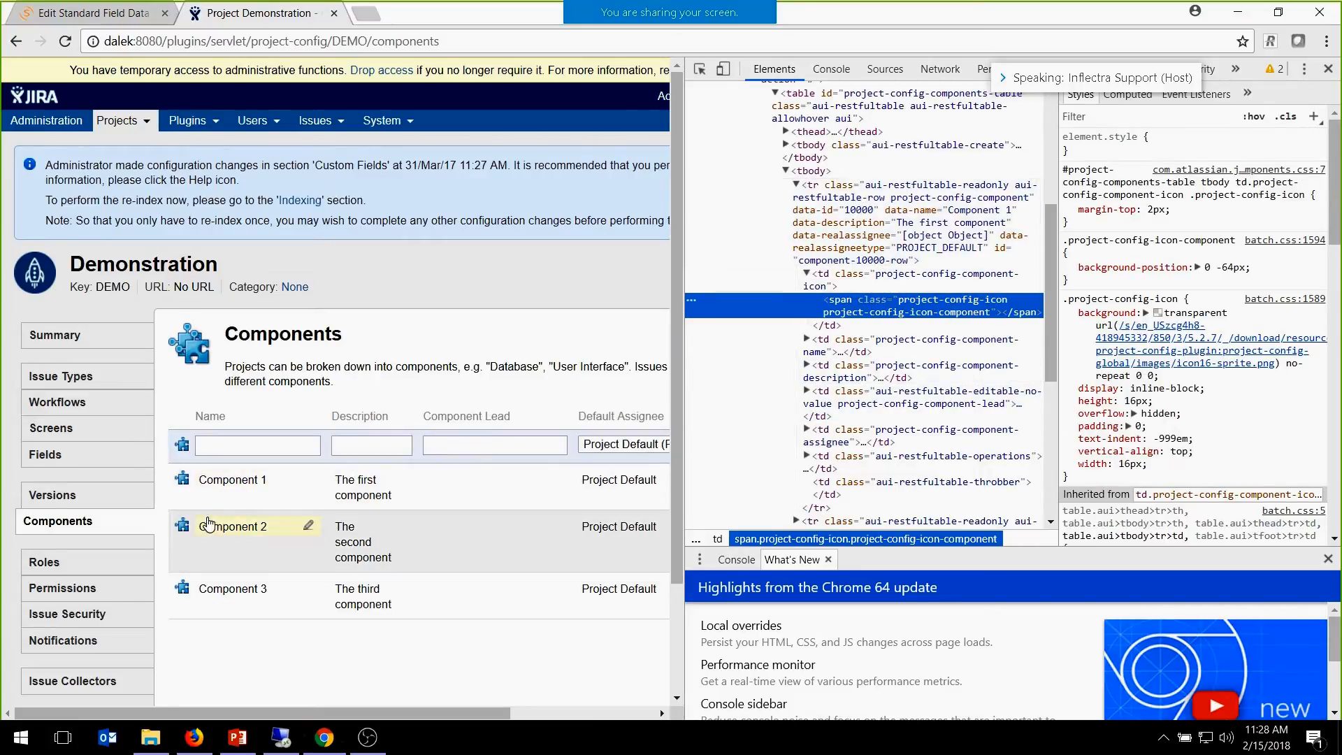
{"action": "left_click", "coordinate": [188, 525]}
{"action": "scroll", "coordinate": [865, 283], "scroll_direction": "down", "scroll_amount": 4}
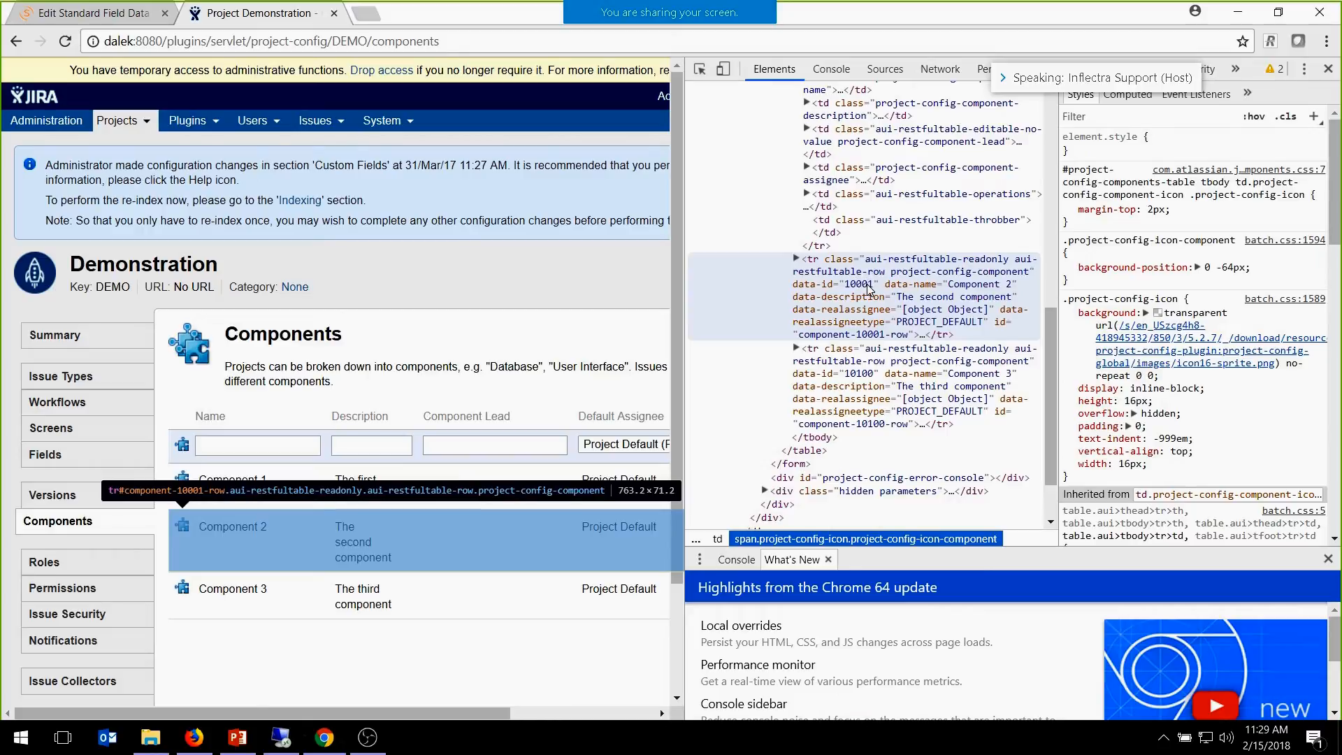
{"action": "key", "text": "F12"}
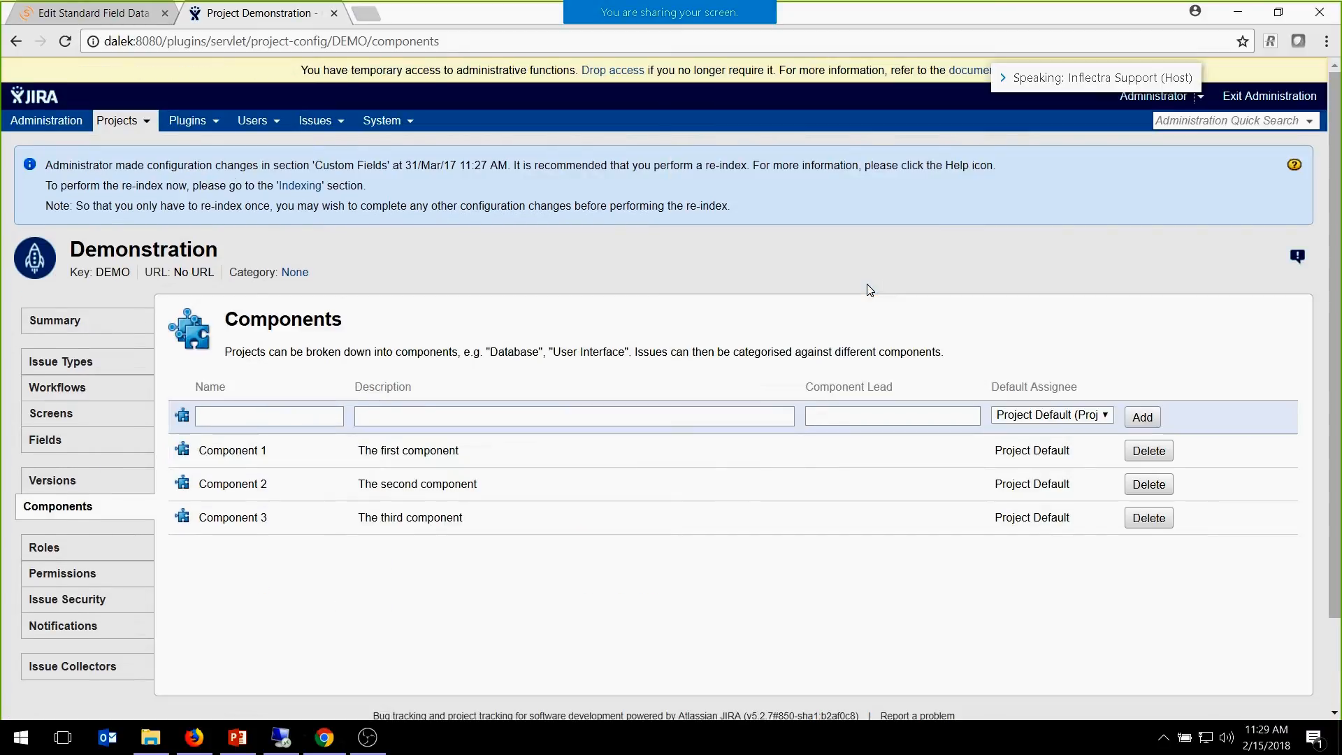
Return to SpiraTeam's project mappings and open the incident Environment custom property mapping.
{"action": "left_click", "coordinate": [89, 5]}
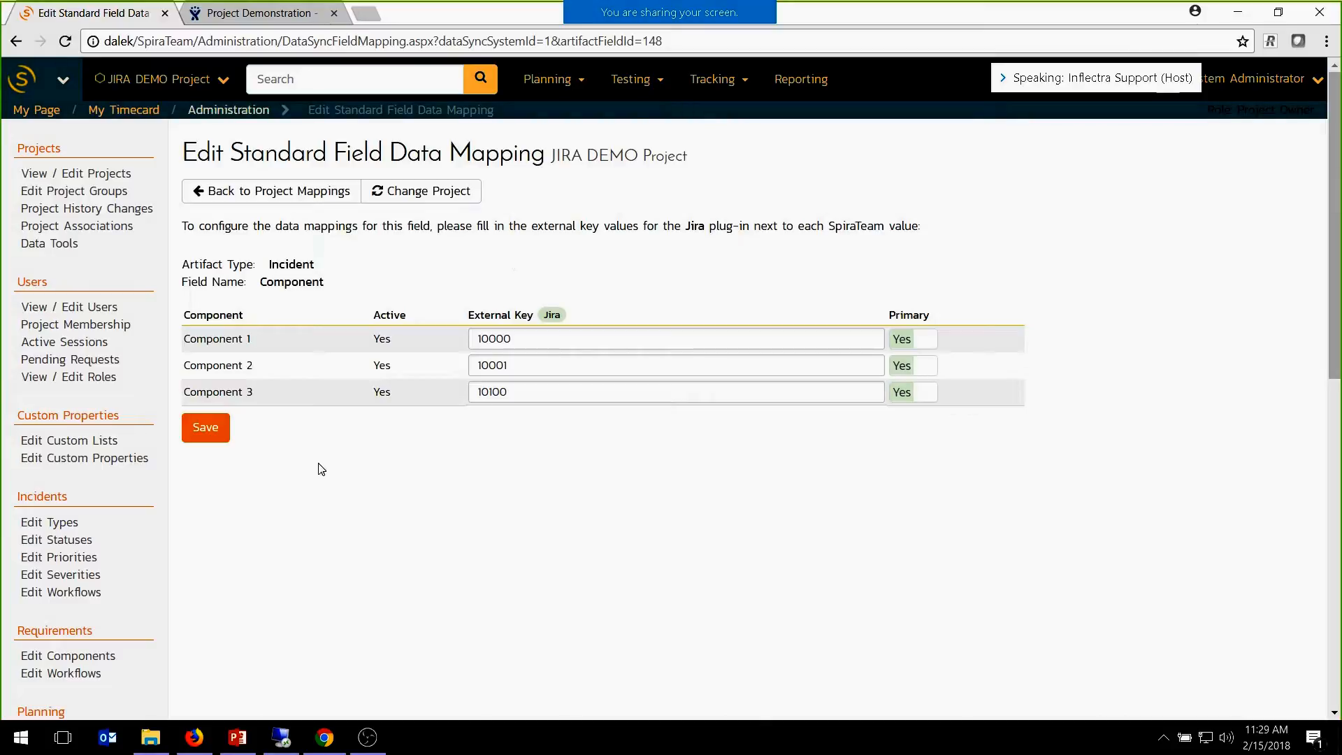
{"action": "left_click", "coordinate": [289, 198]}
{"action": "scroll", "coordinate": [419, 521], "scroll_direction": "down", "scroll_amount": 4}
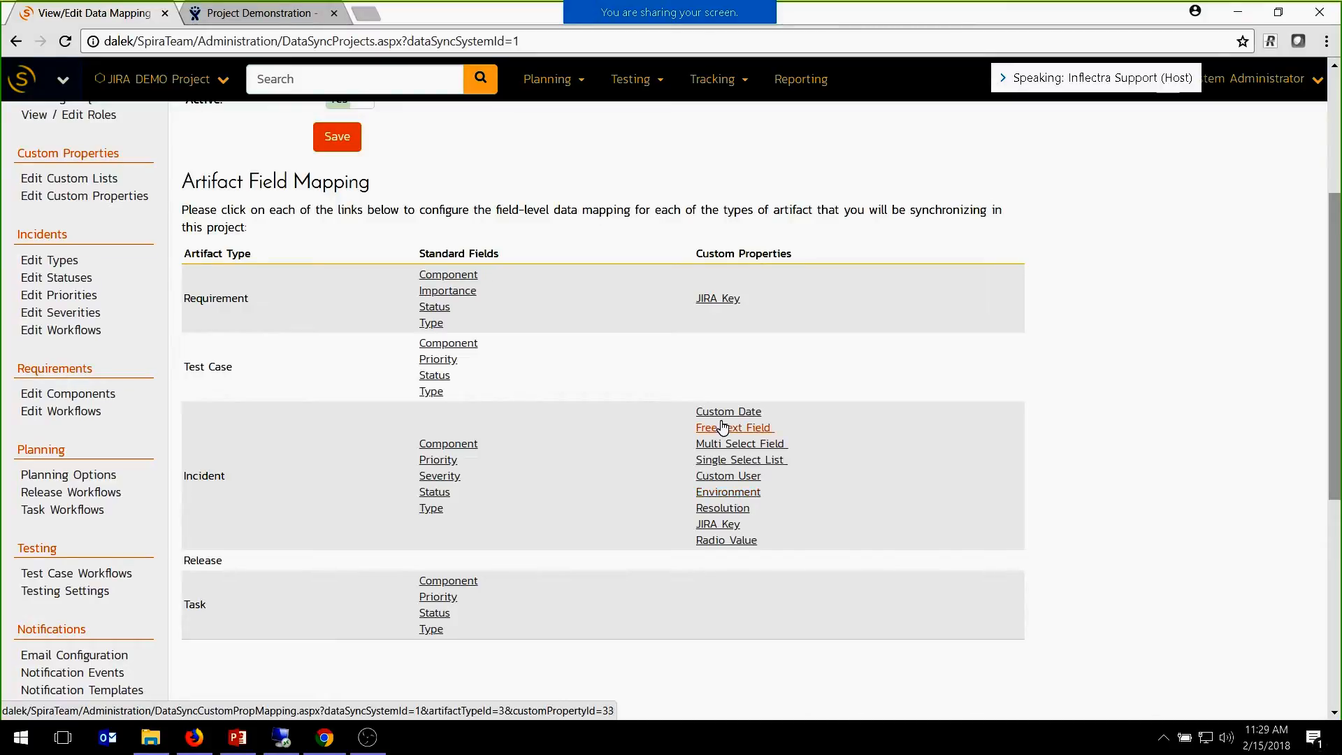
{"action": "left_click", "coordinate": [724, 493]}
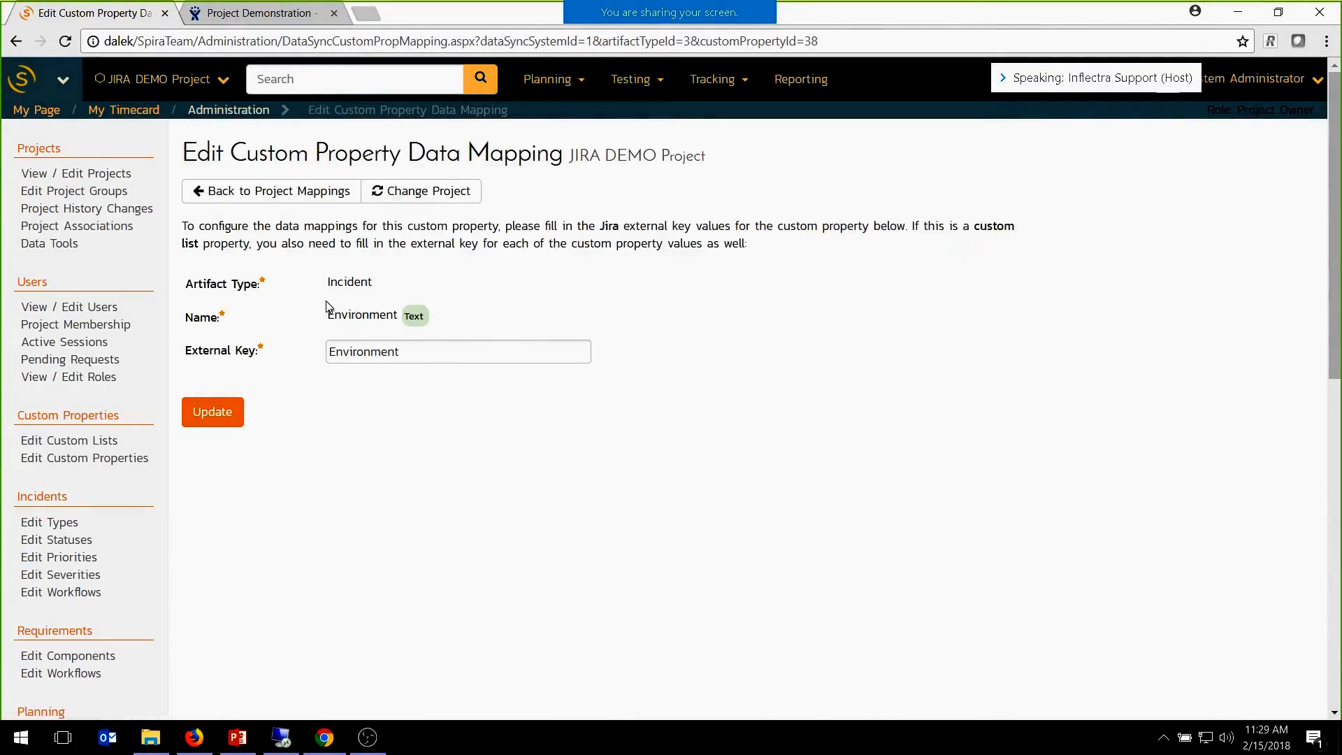
Go back to the project mappings and open the incident Free Text Field custom property mapping.
{"action": "left_click", "coordinate": [247, 188]}
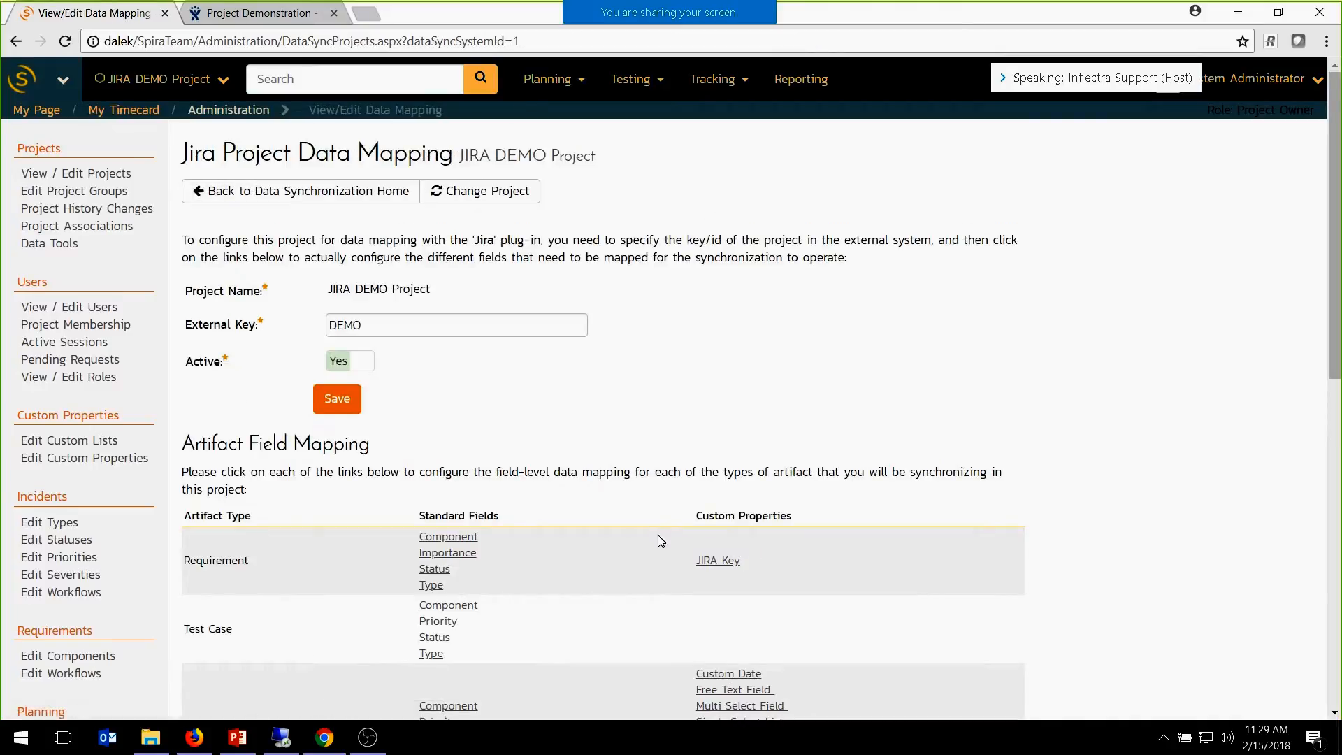
{"action": "scroll", "coordinate": [664, 545], "scroll_direction": "down", "scroll_amount": 3}
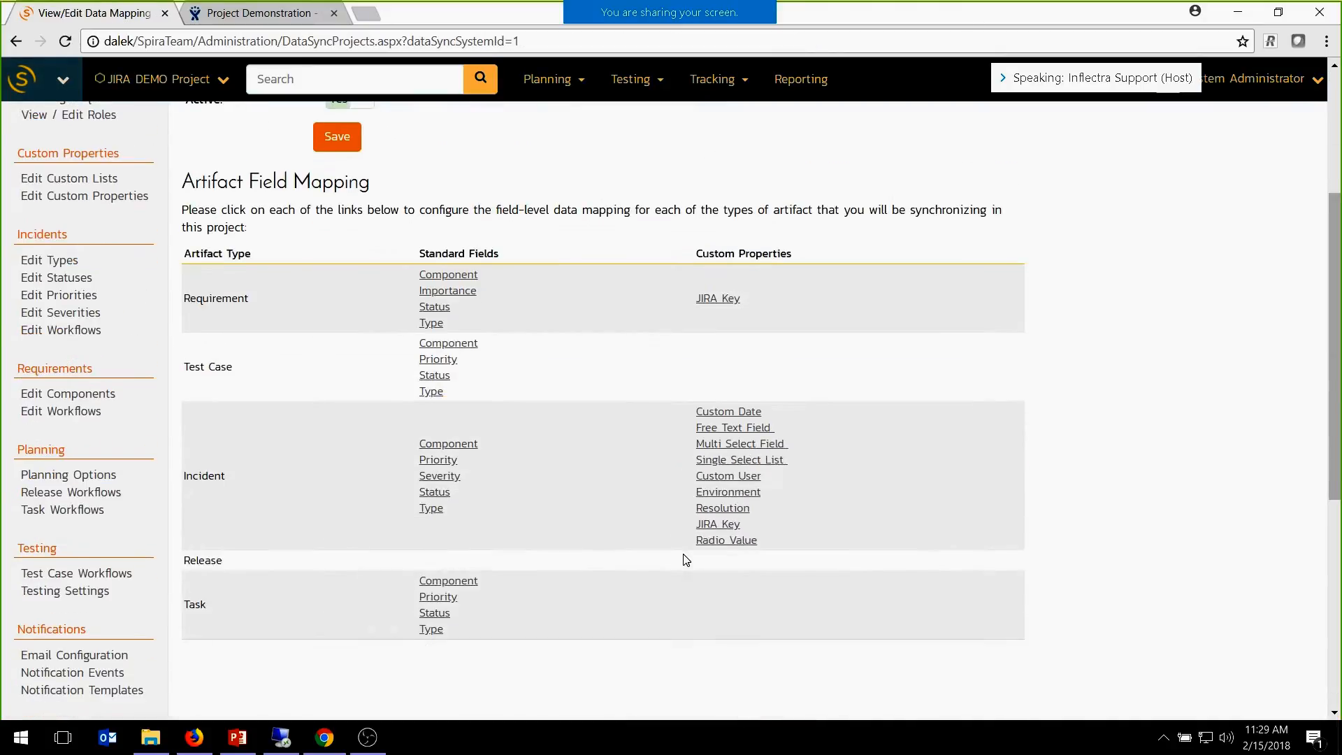
{"action": "left_click", "coordinate": [727, 430]}
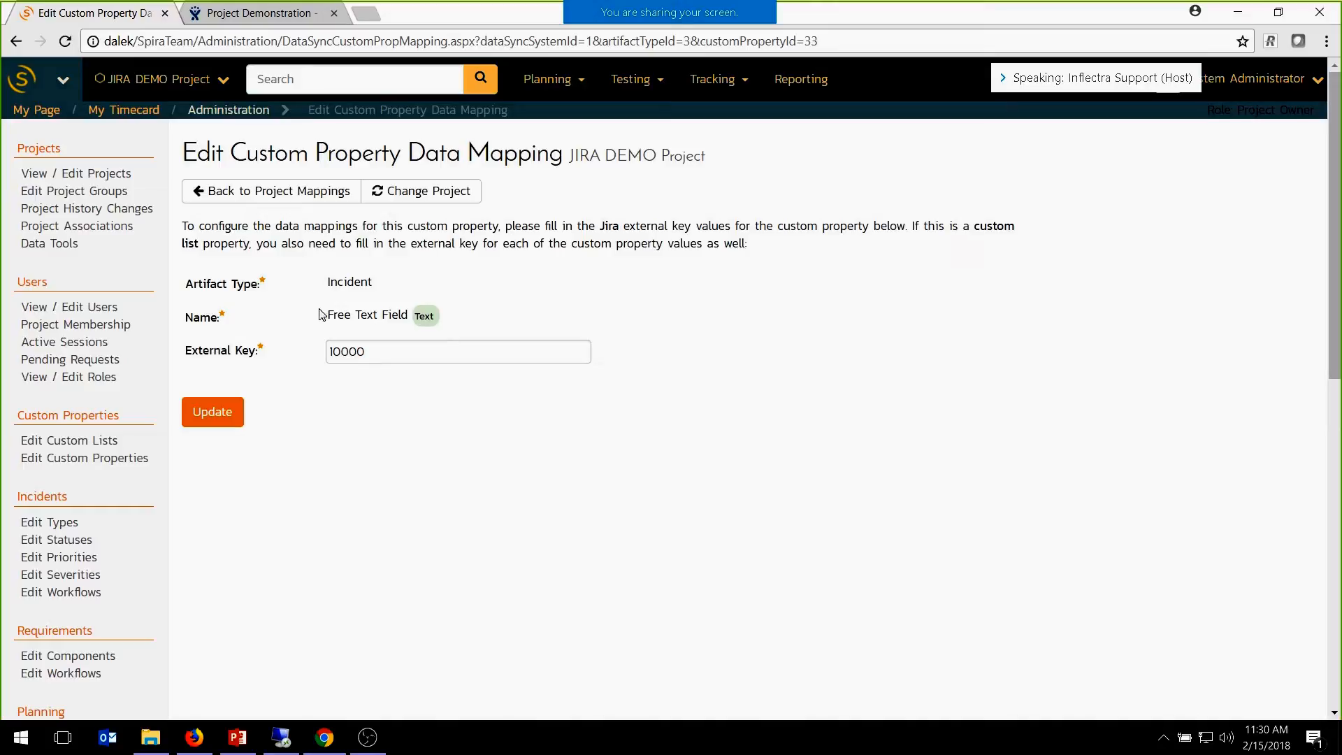
Switch to JIRA's custom fields list and show the available operations for Free Text Field.
{"action": "left_click", "coordinate": [269, 9]}
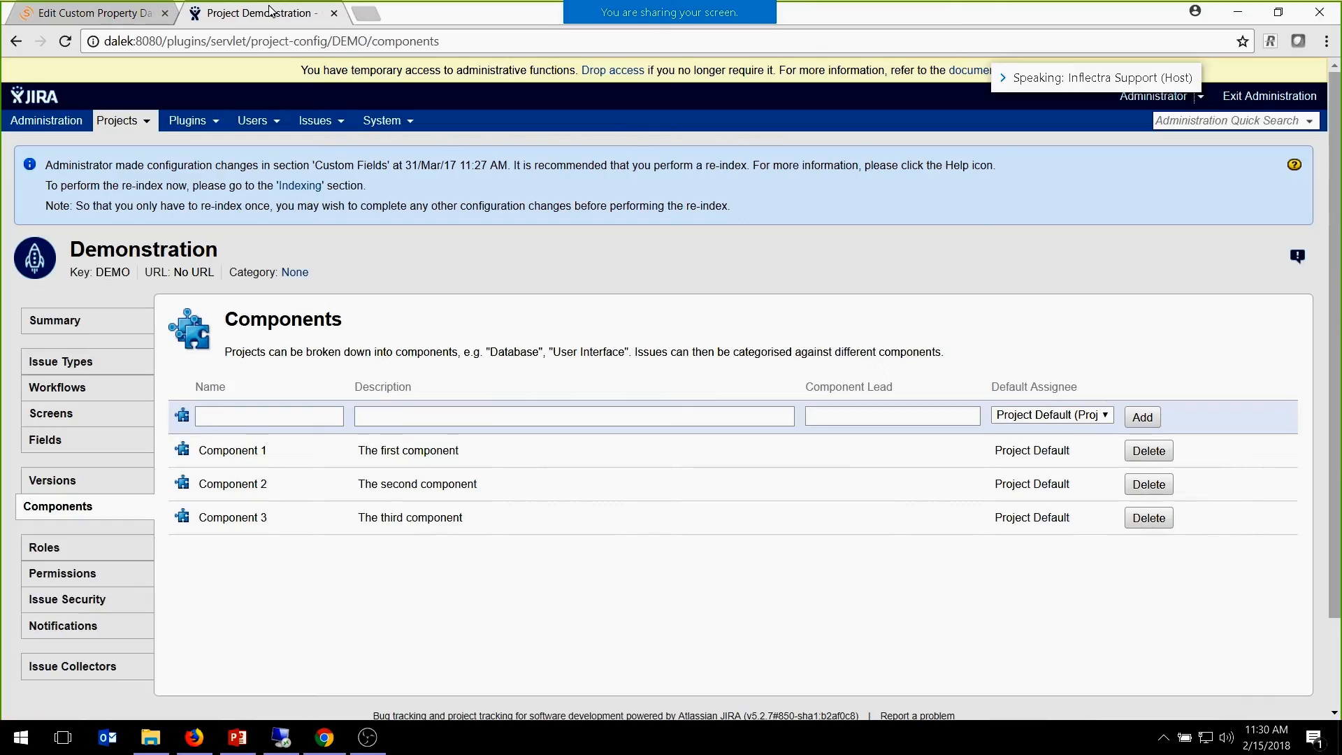
{"action": "left_click", "coordinate": [342, 124]}
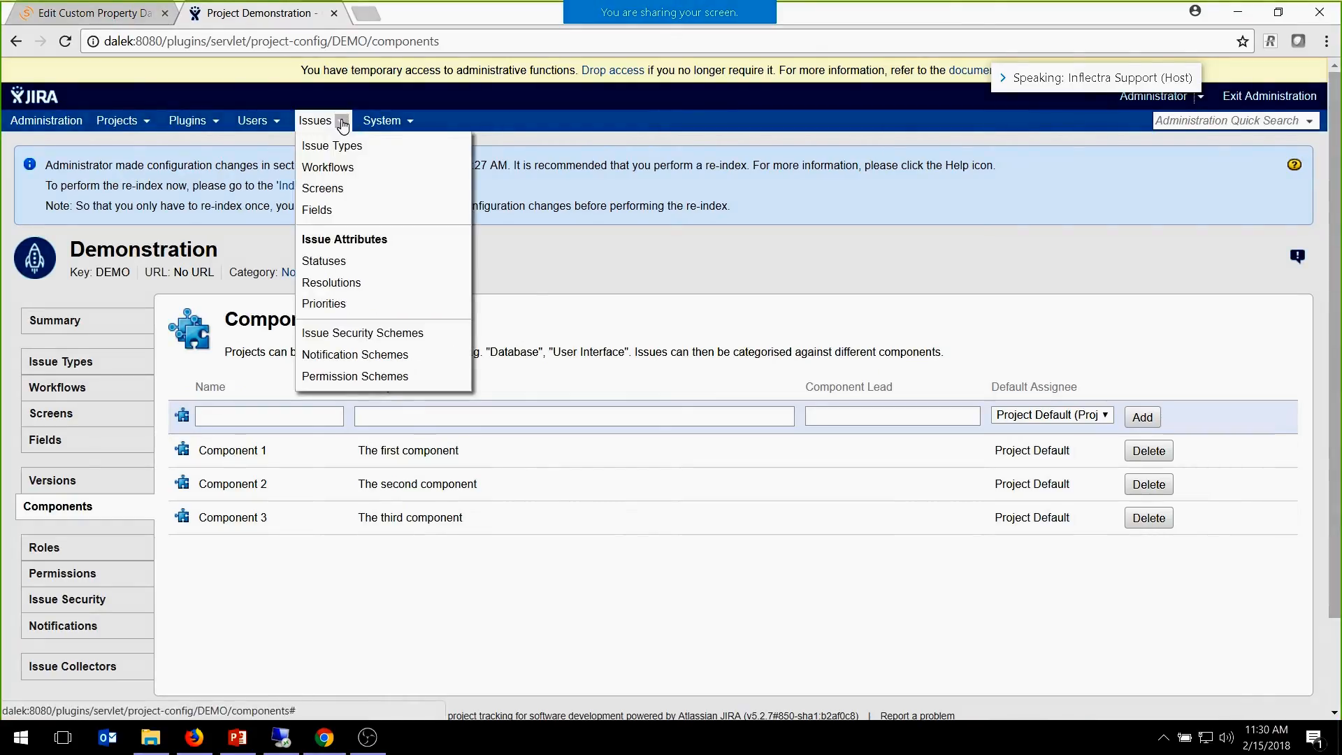
{"action": "left_click", "coordinate": [319, 209]}
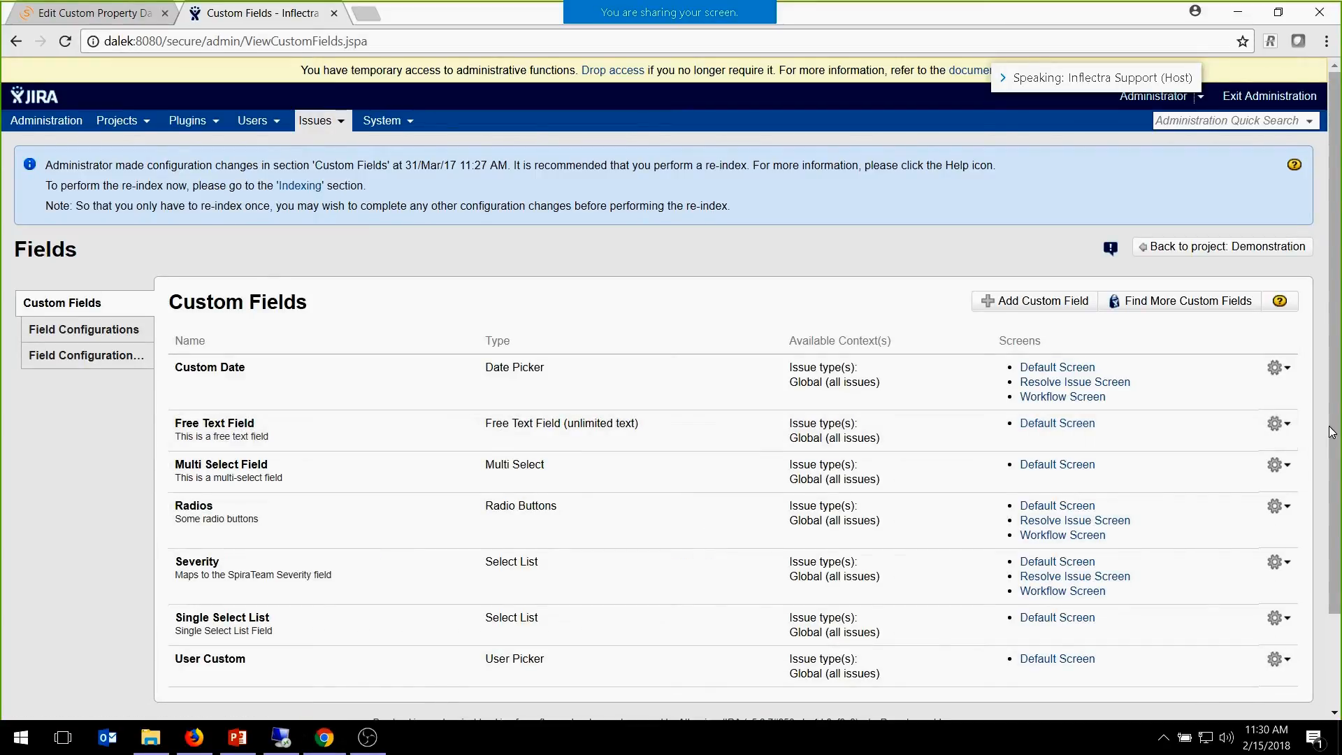
{"action": "left_click", "coordinate": [1285, 424]}
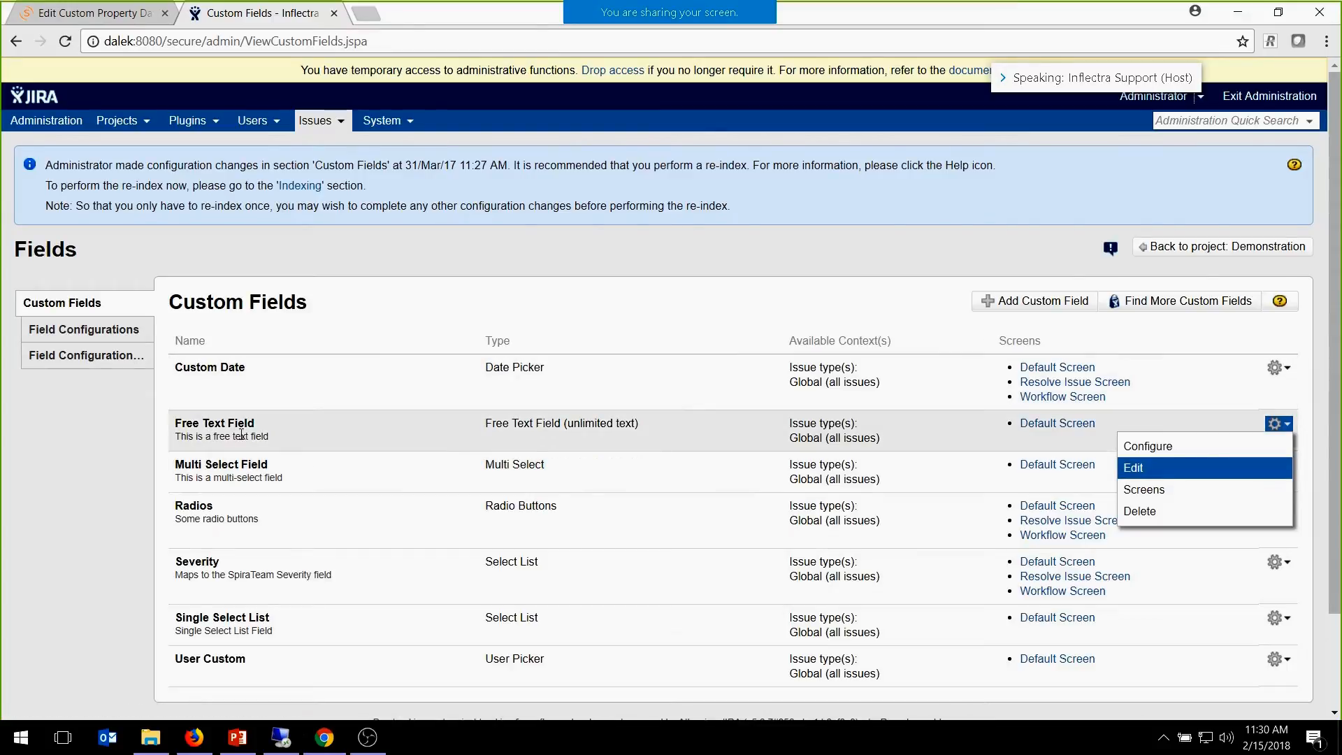
Compare SpiraTeam's Free Text Field name and external key with the matching entry in JIRA's custom fields list.
{"action": "left_click", "coordinate": [84, 10]}
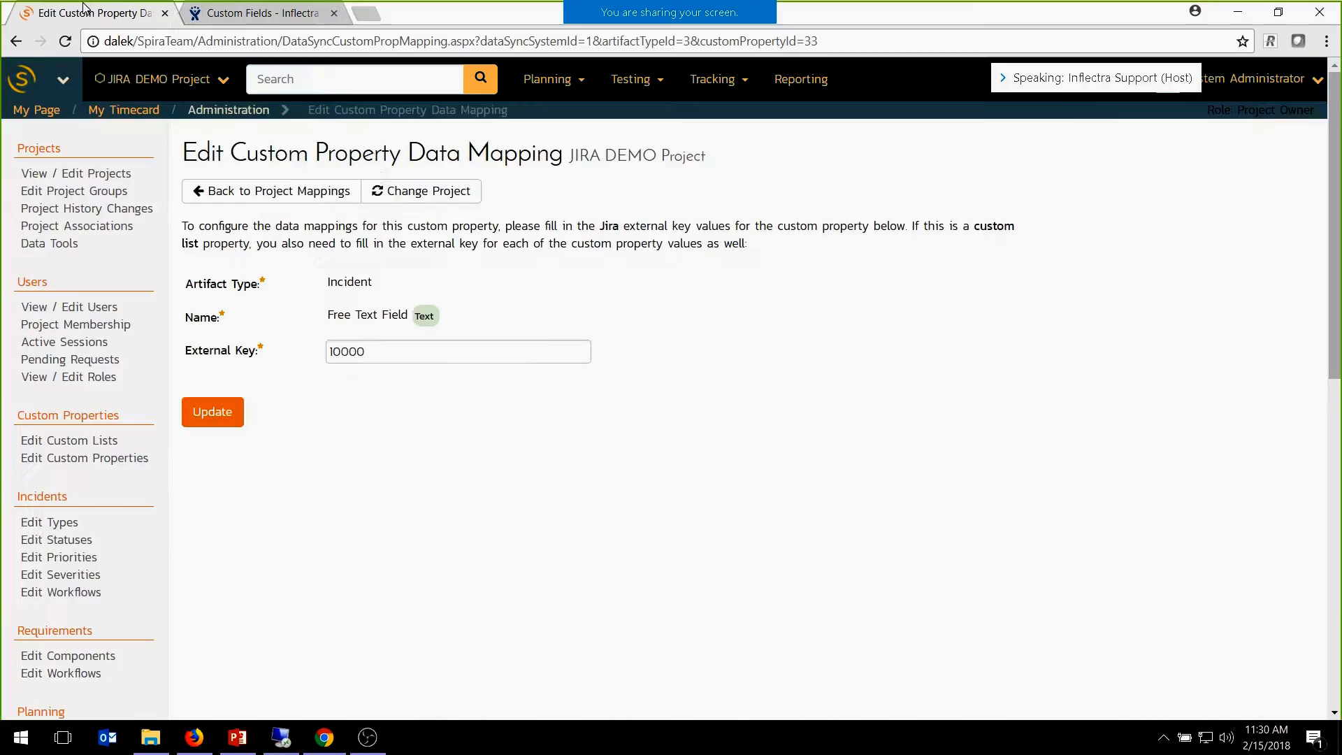
{"action": "left_click", "coordinate": [246, 352]}
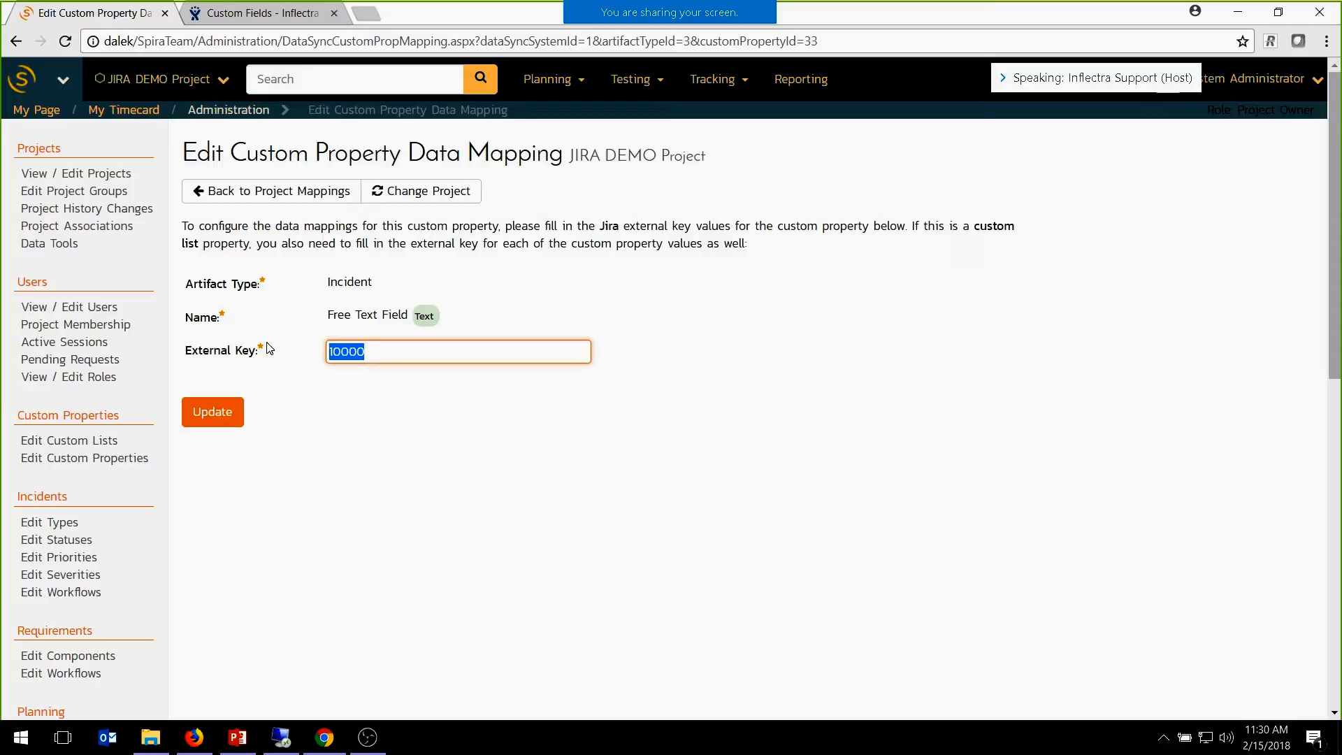
{"action": "left_click_drag", "start_coordinate": [331, 313], "coordinate": [411, 315]}
{"action": "left_click", "coordinate": [257, 9]}
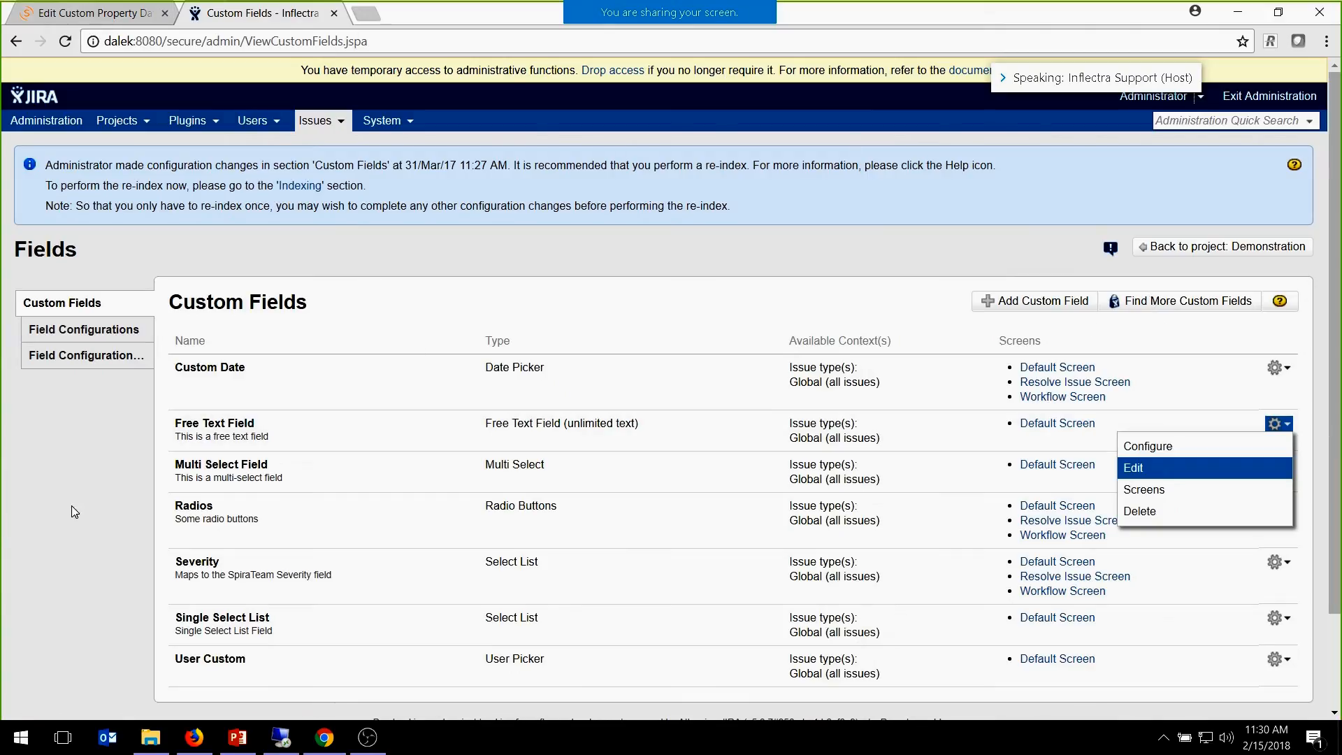
{"action": "left_click", "coordinate": [108, 10]}
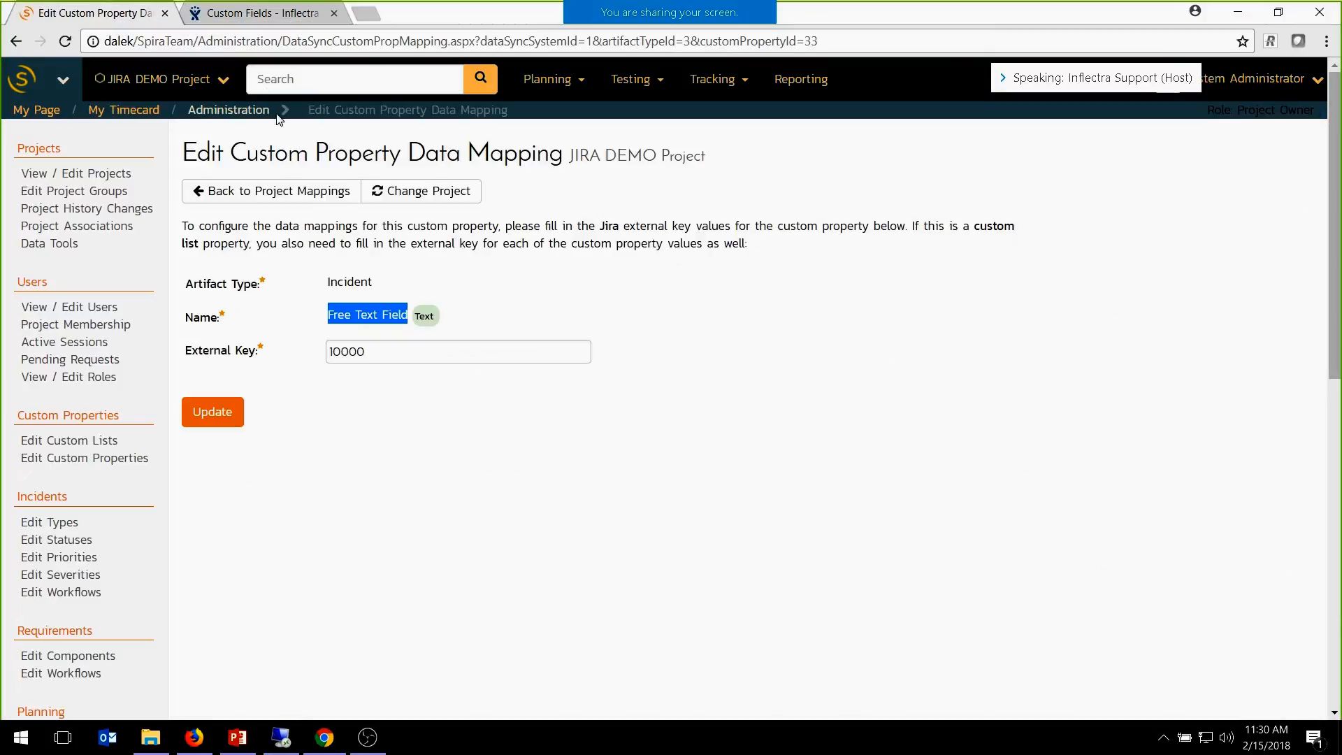
Go back to the project mappings, open the incident Multi Select Field custom property mapping, and examine its name and external key.
{"action": "left_click", "coordinate": [257, 202]}
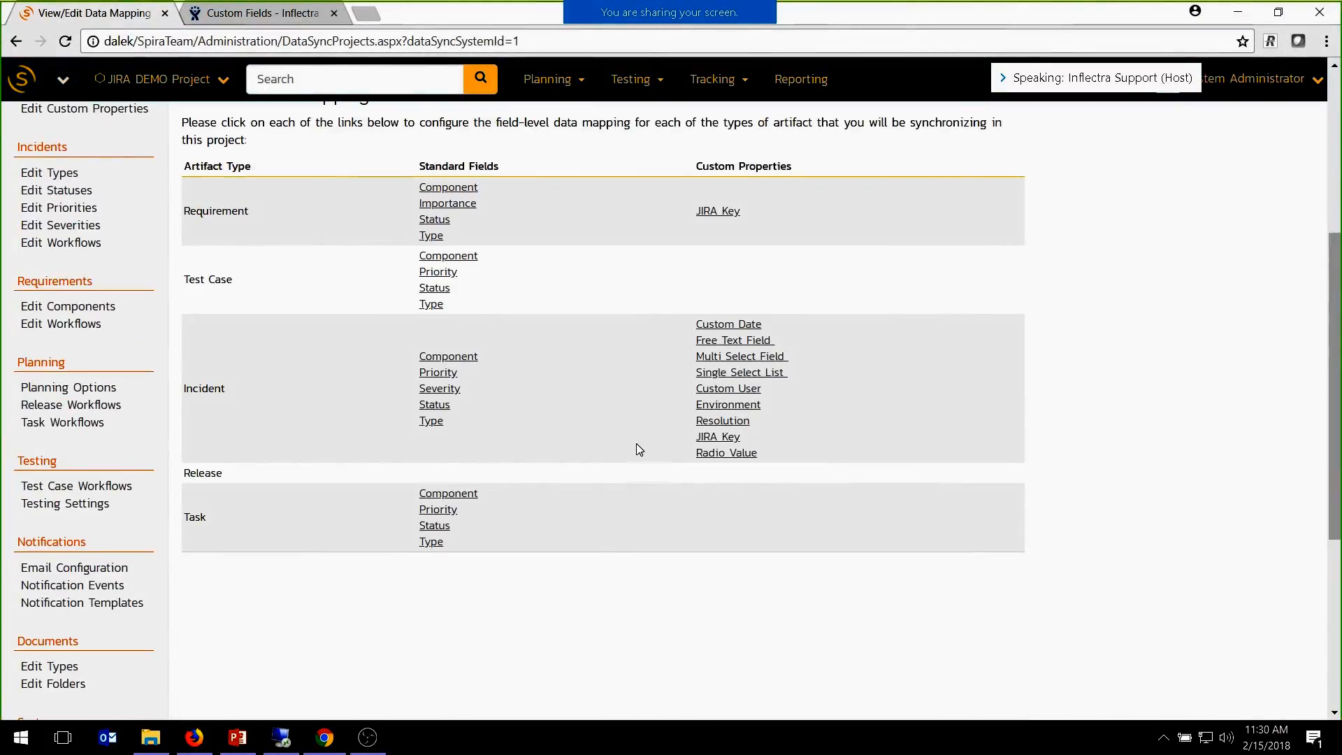
{"action": "left_click", "coordinate": [758, 363]}
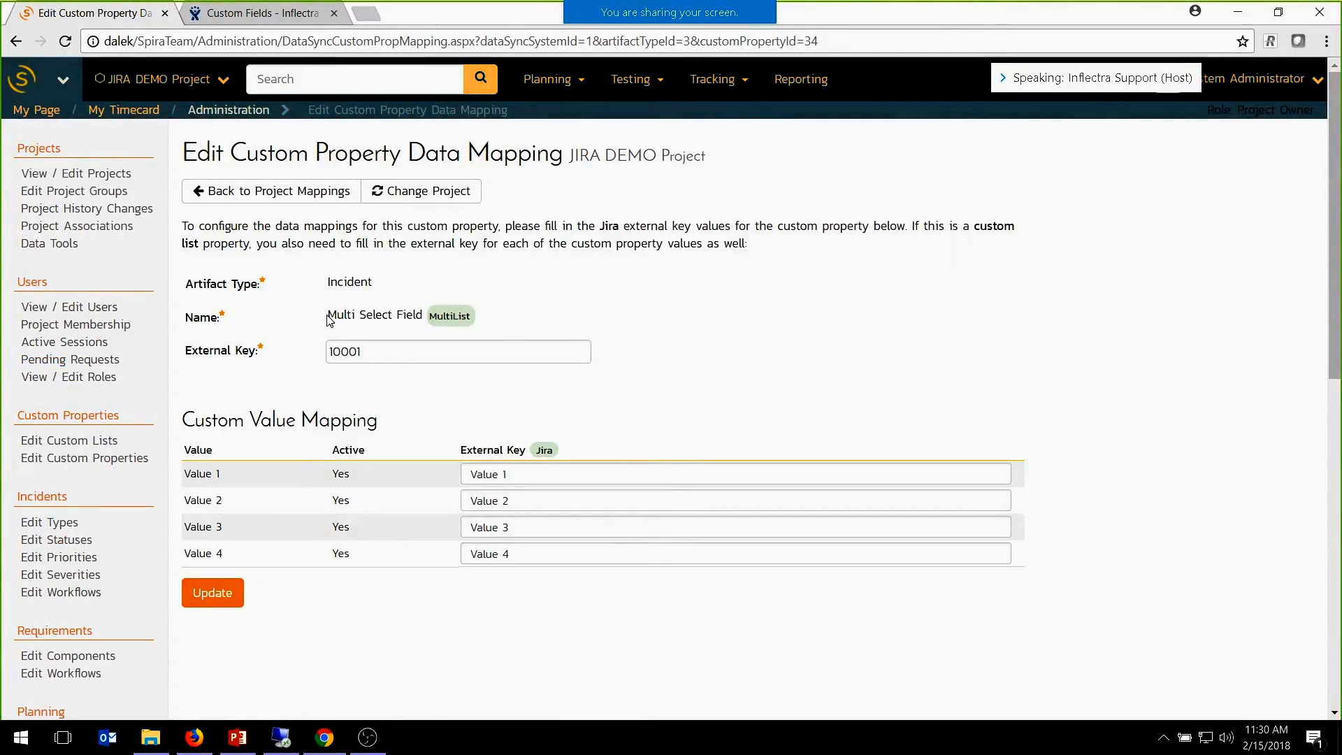
{"action": "left_click_drag", "start_coordinate": [328, 315], "coordinate": [415, 316]}
{"action": "left_click", "coordinate": [360, 352]}
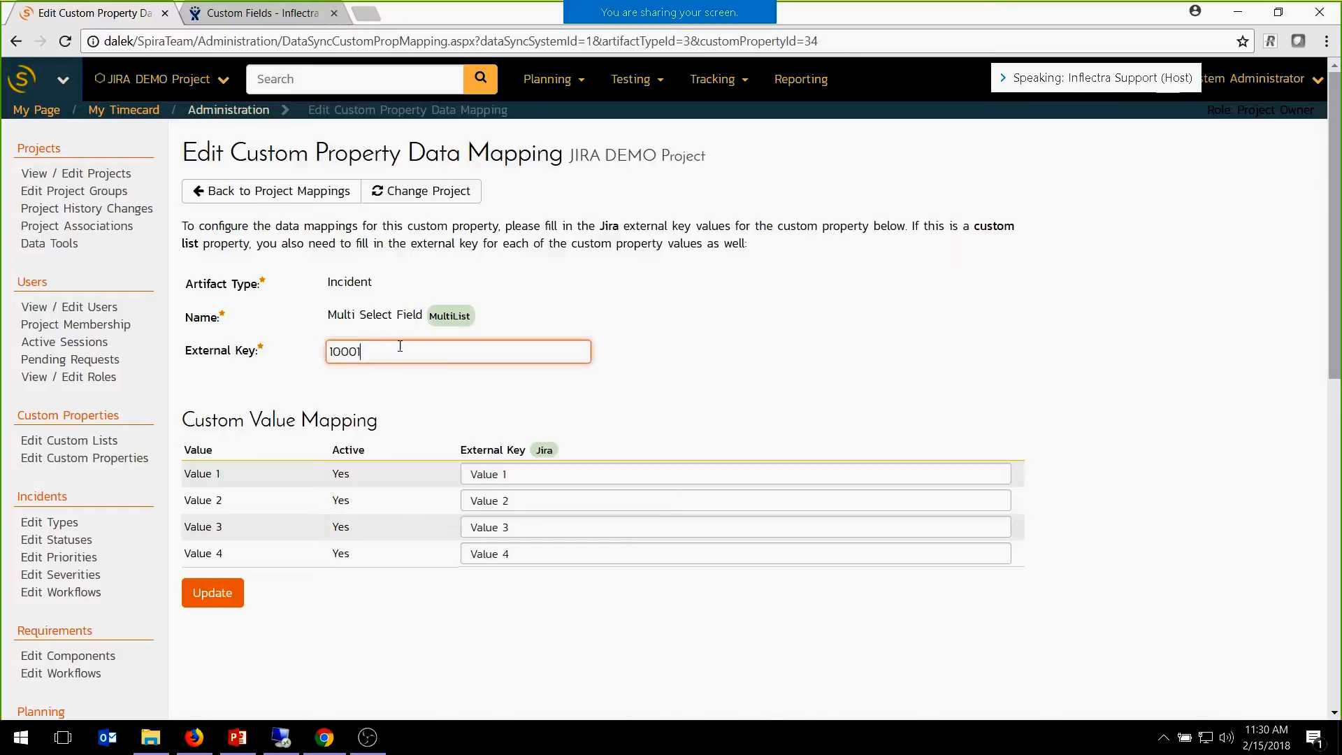
{"action": "left_click_drag", "start_coordinate": [359, 352], "coordinate": [251, 352]}
Switch to JIRA's custom fields list and check the Multi Select Field's ID through the link of its Edit operation.
{"action": "left_click", "coordinate": [260, 12]}
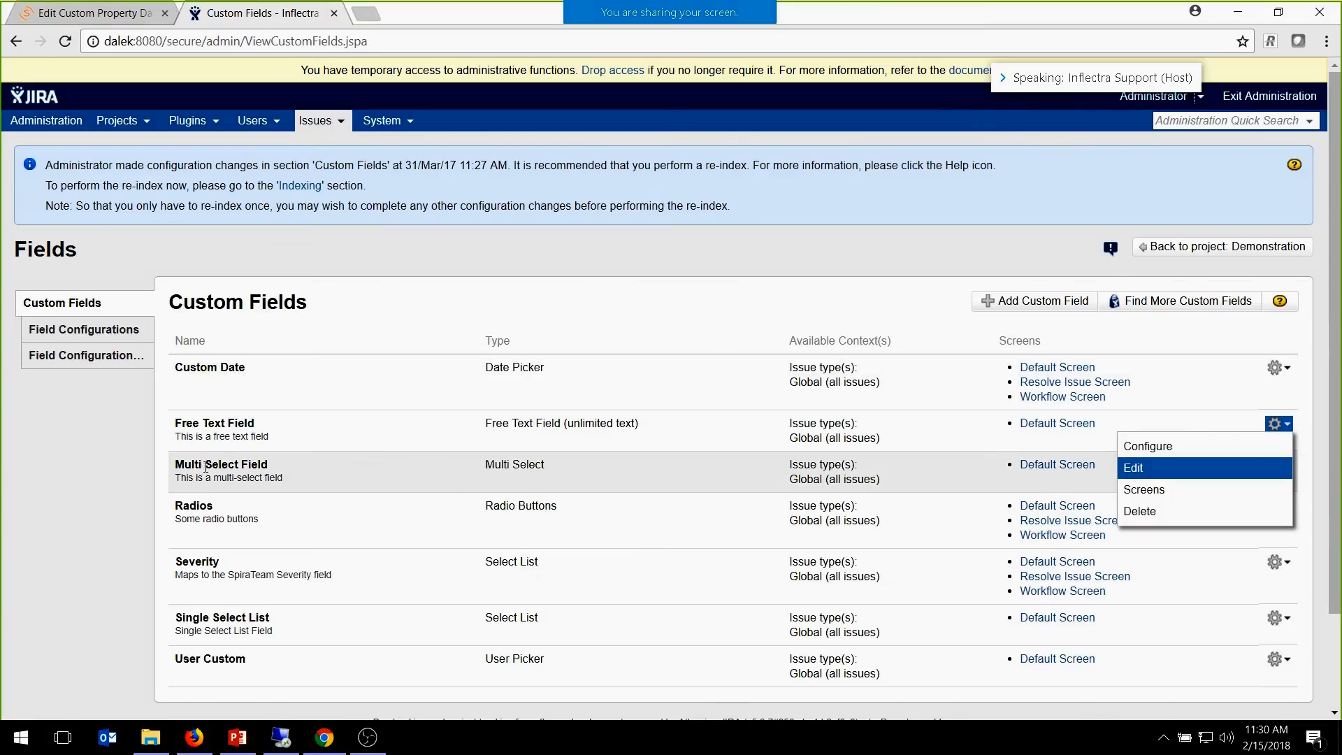
{"action": "left_click", "coordinate": [966, 465]}
{"action": "left_click", "coordinate": [1289, 471]}
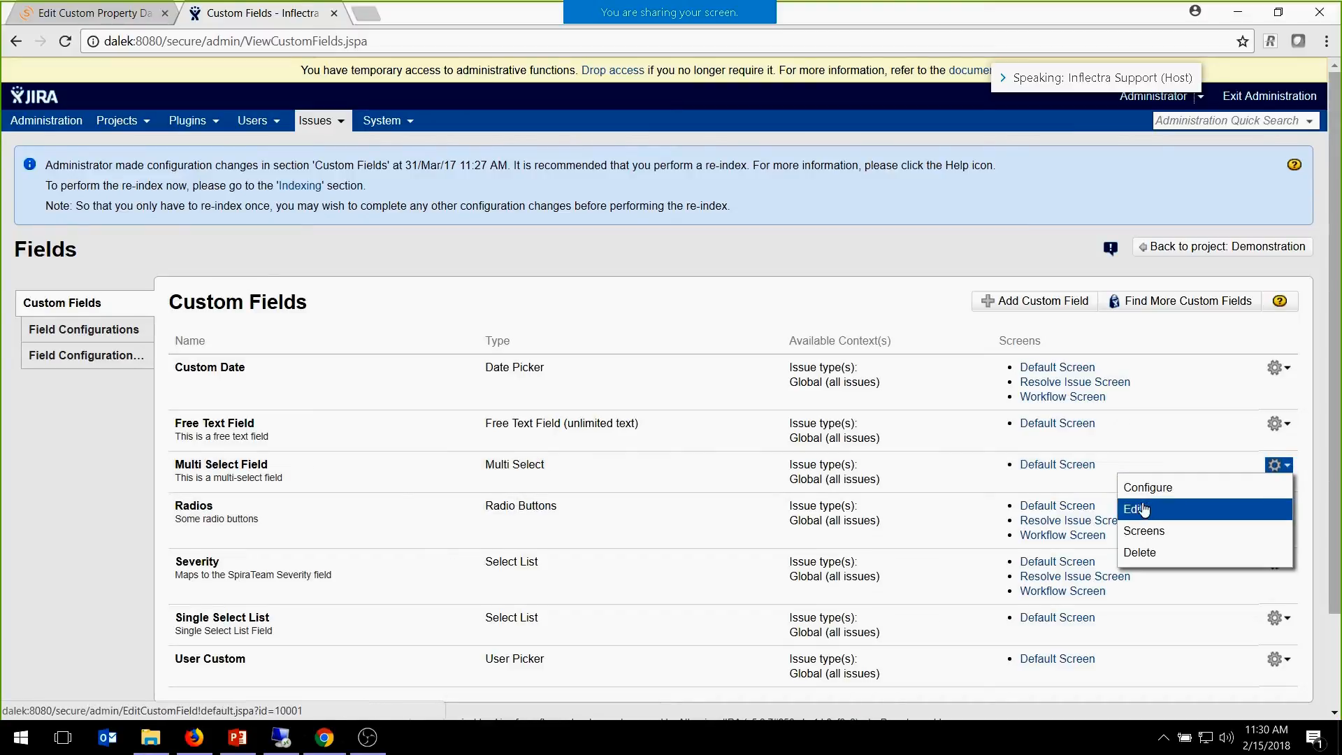
{"action": "left_click", "coordinate": [181, 478]}
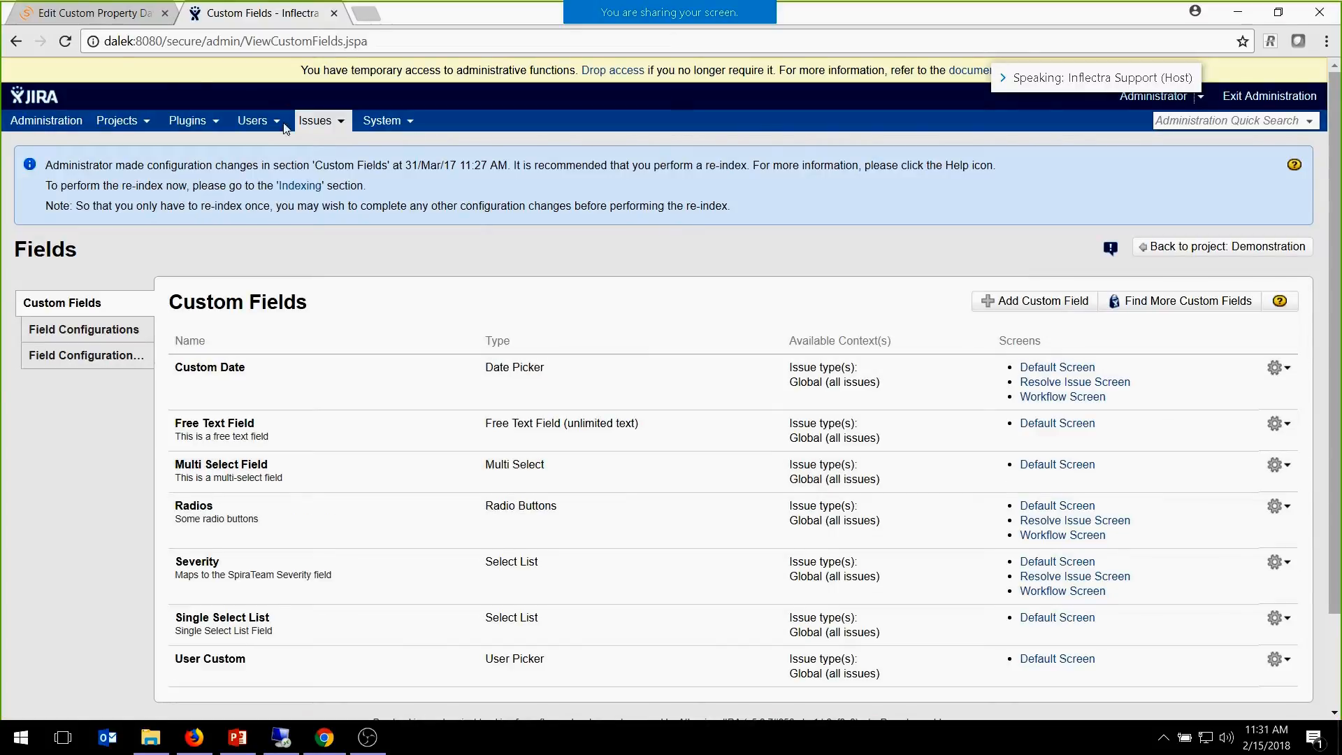
Return to SpiraTeam's project mappings, review the artifact field mappings, and open the JIRA DEMO Project's release list.
{"action": "left_click", "coordinate": [82, 13]}
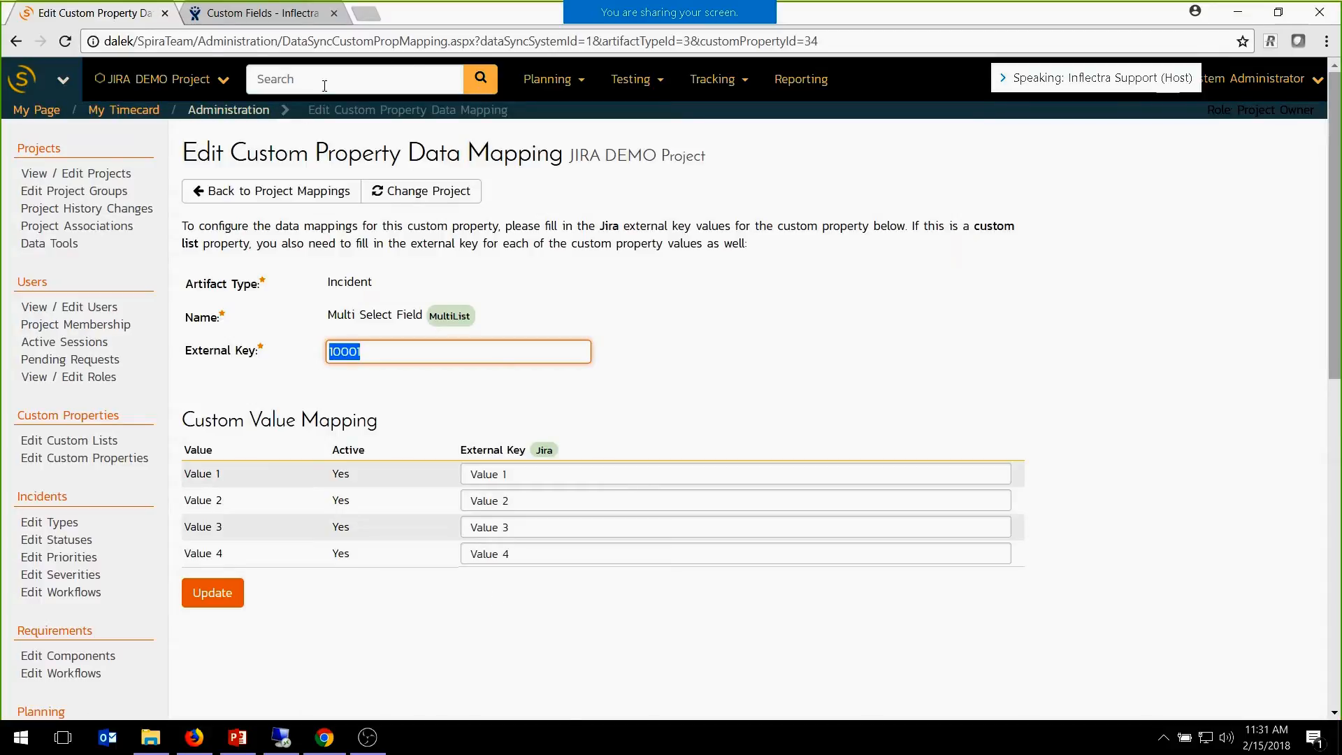
{"action": "left_click", "coordinate": [272, 192]}
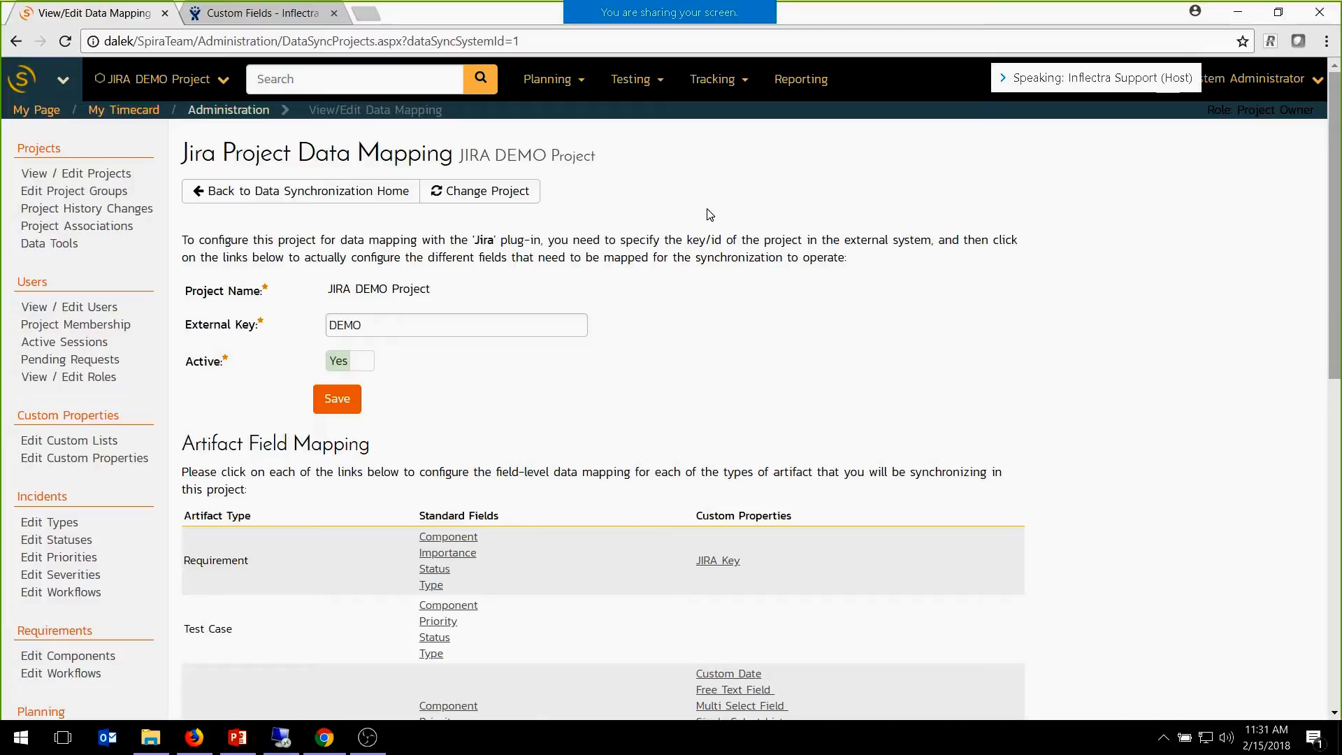
{"action": "scroll", "coordinate": [710, 214], "scroll_direction": "down", "scroll_amount": 5}
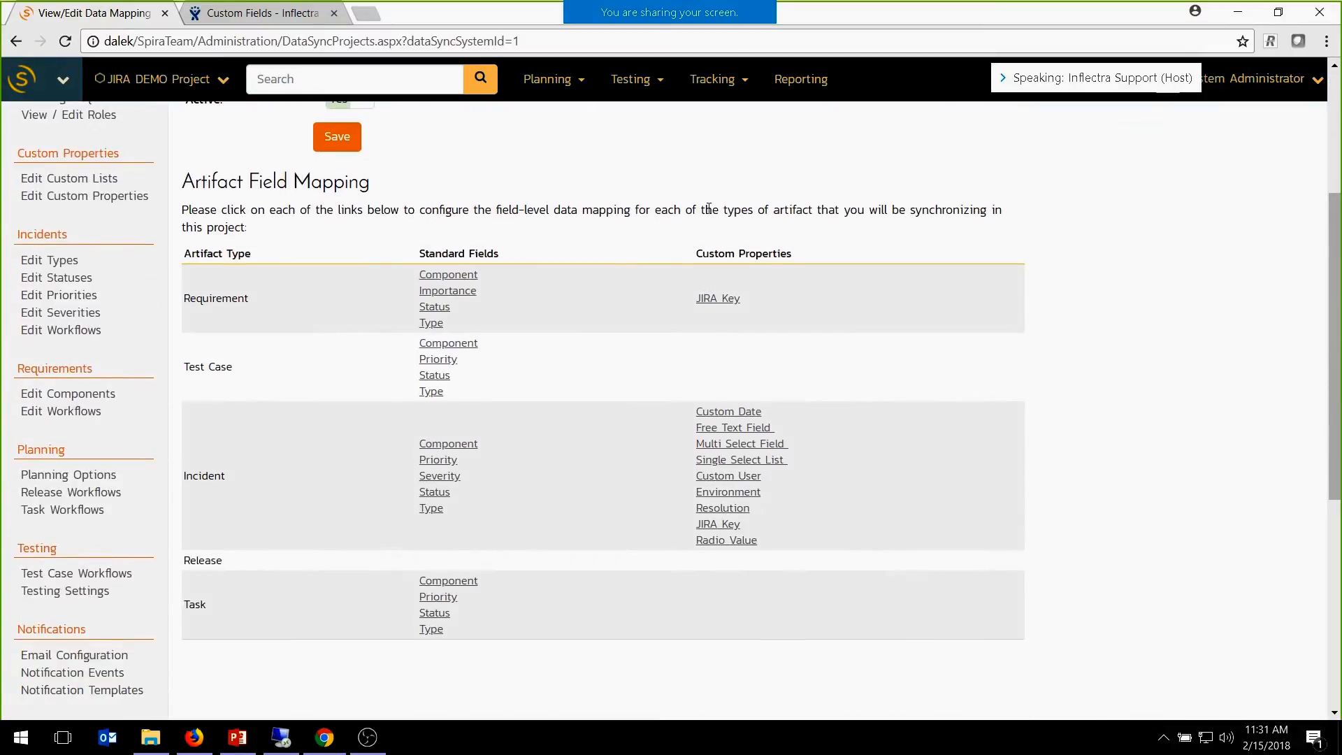
{"action": "scroll", "coordinate": [708, 208], "scroll_direction": "up", "scroll_amount": 5}
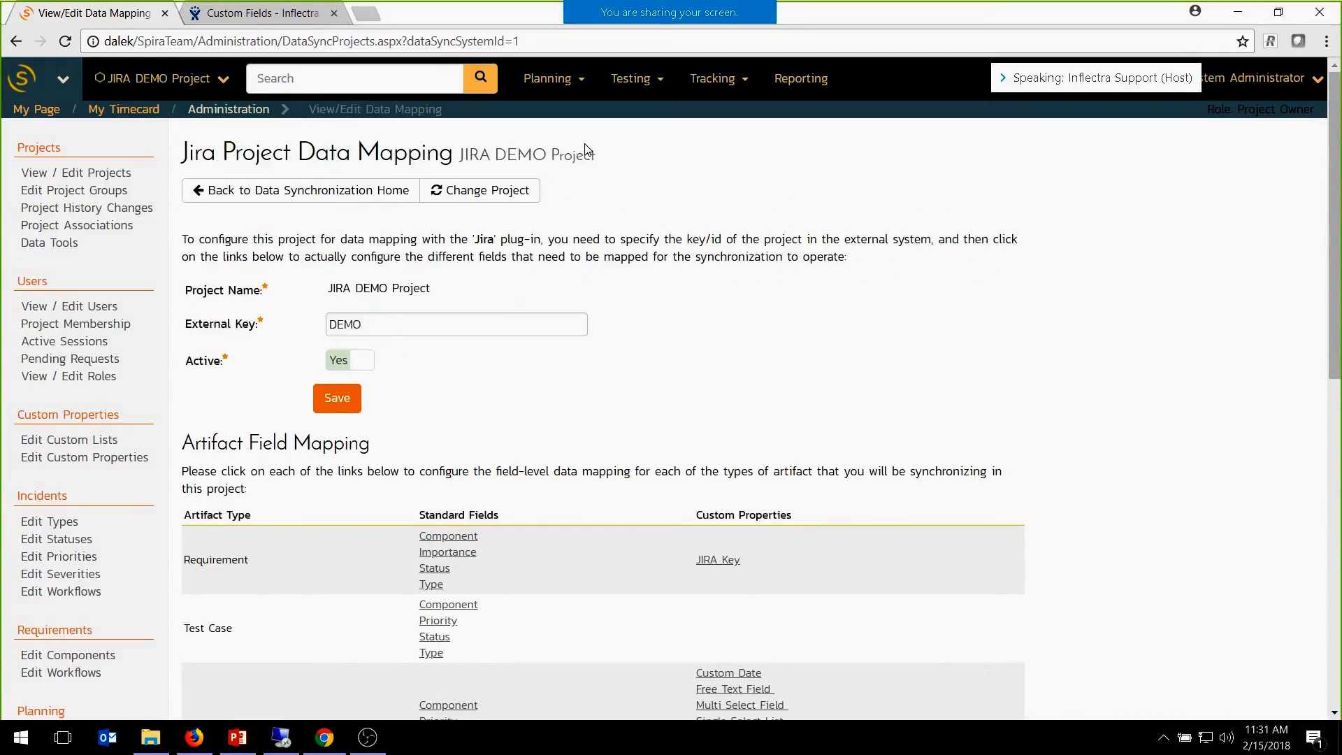
{"action": "left_click", "coordinate": [553, 158]}
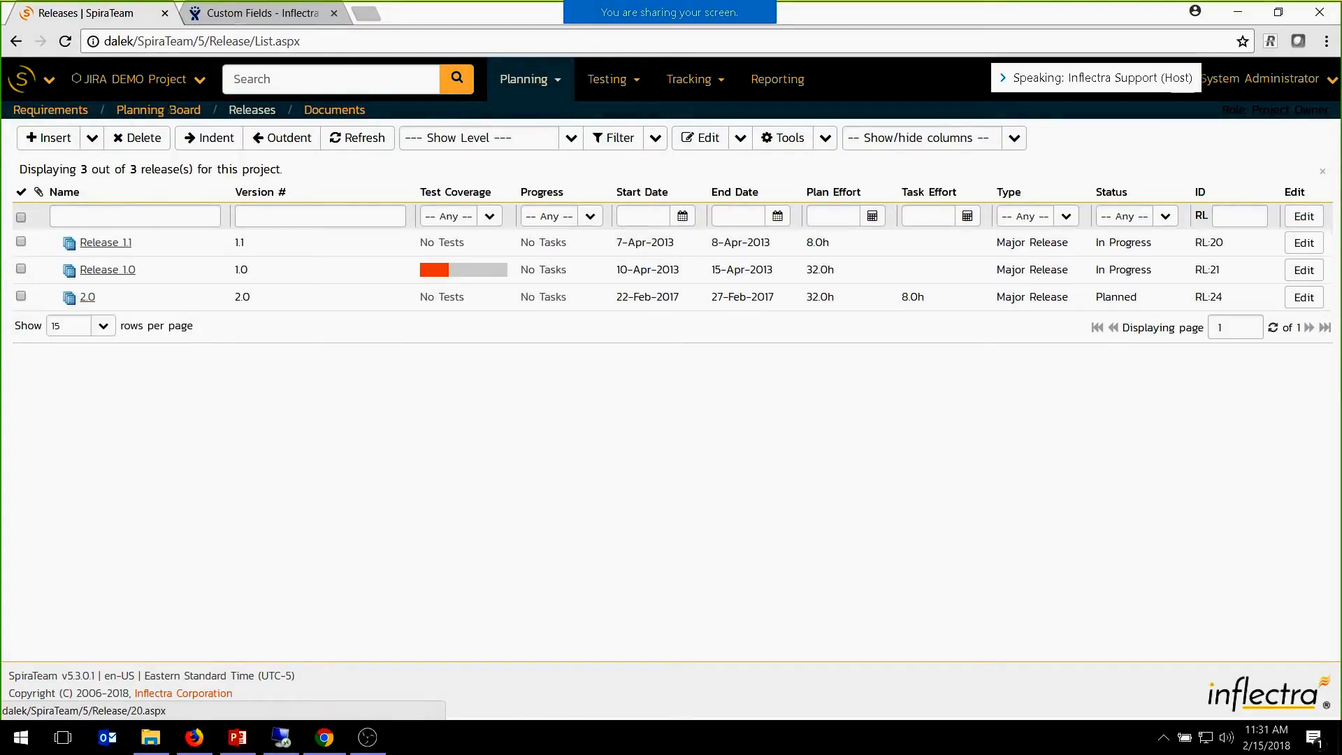
Switch to JIRA and open the Versions page of the Demonstration project.
{"action": "left_click", "coordinate": [255, 13]}
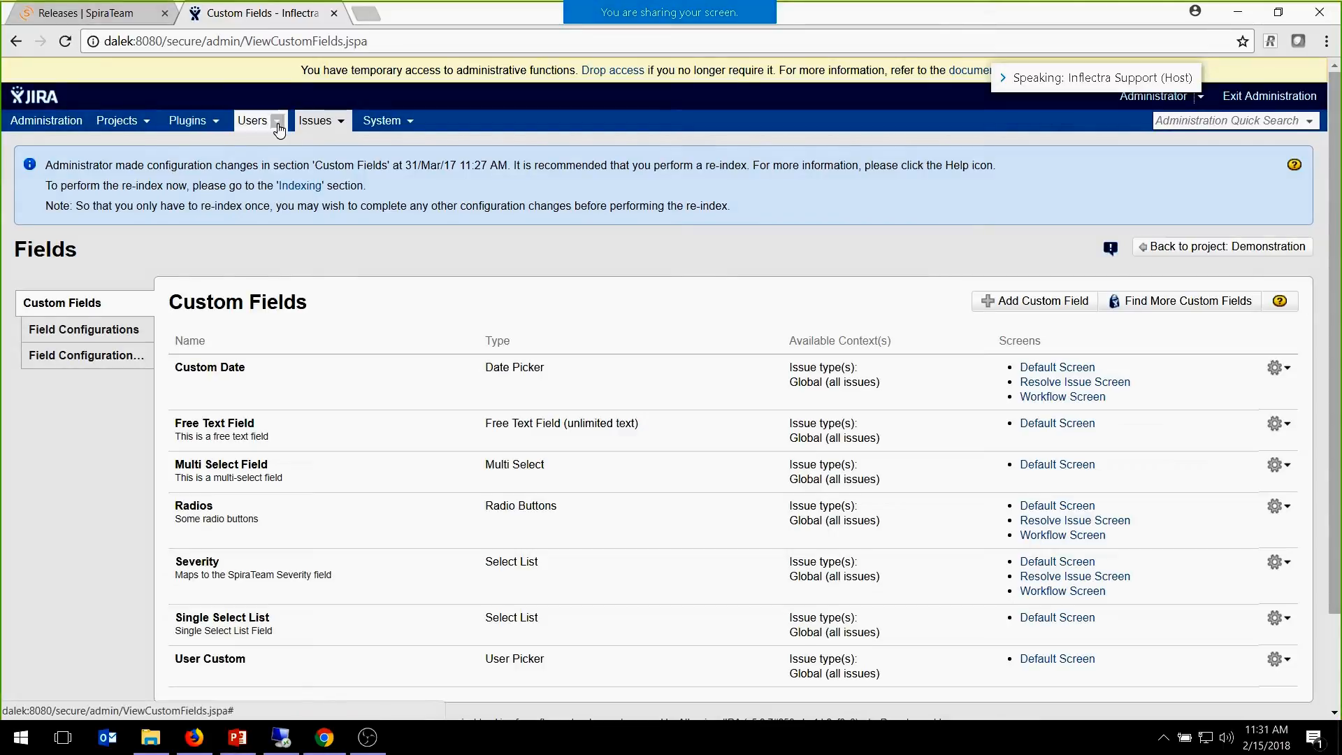
{"action": "left_click", "coordinate": [318, 122]}
{"action": "left_click", "coordinate": [162, 133]}
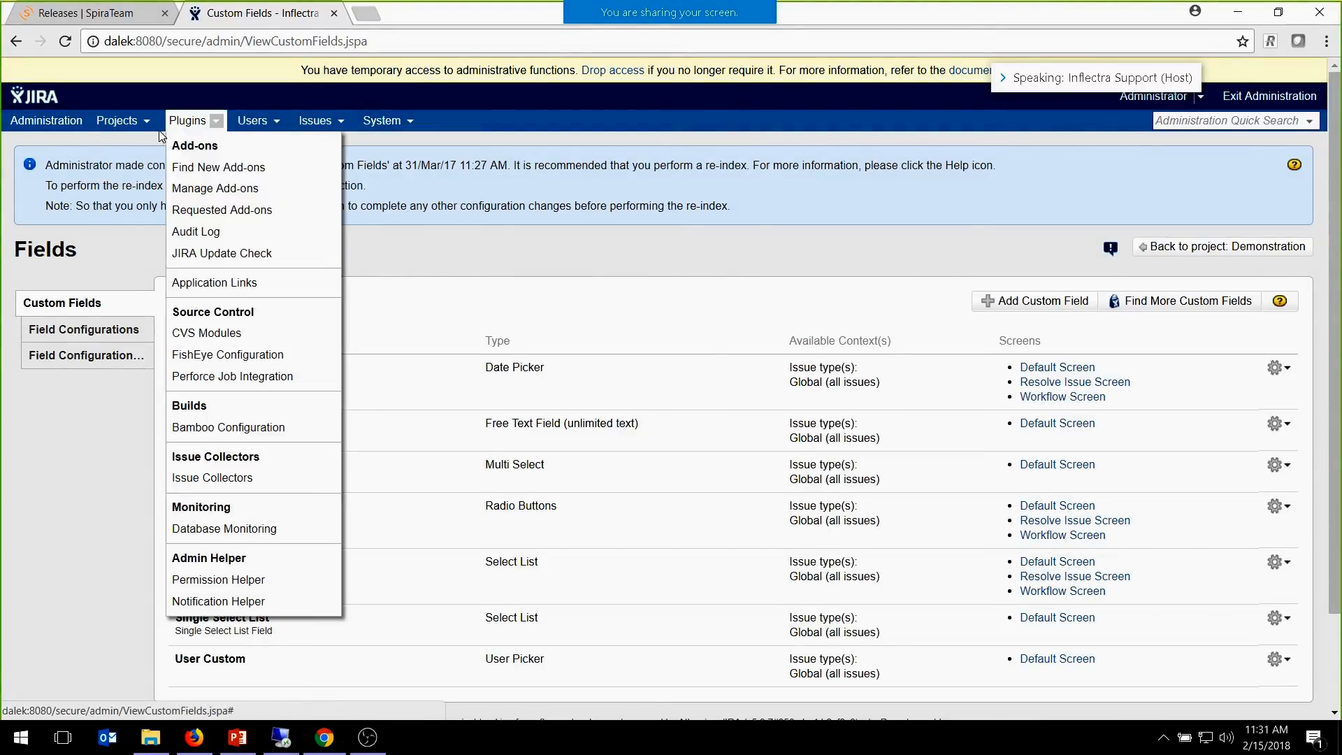
{"action": "mouse_move", "coordinate": [332, 126]}
{"action": "left_click", "coordinate": [128, 143]}
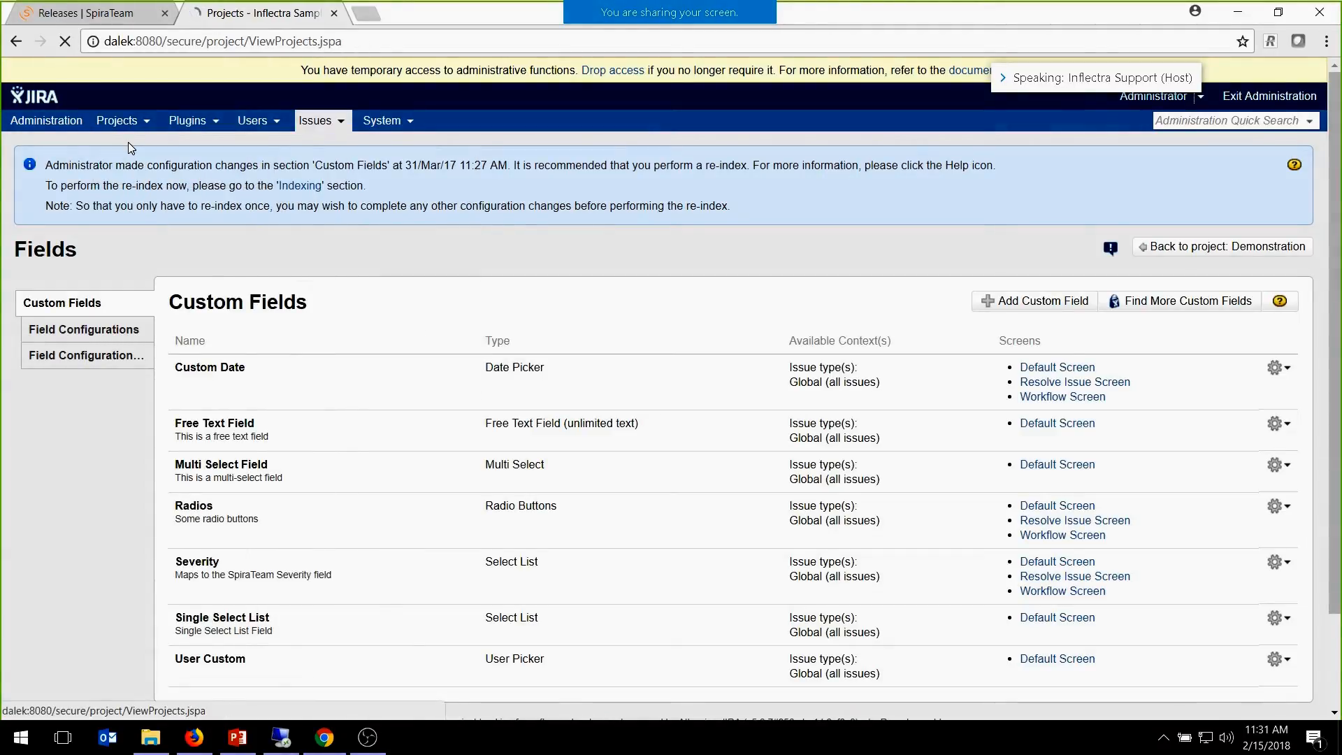
{"action": "left_click", "coordinate": [85, 369]}
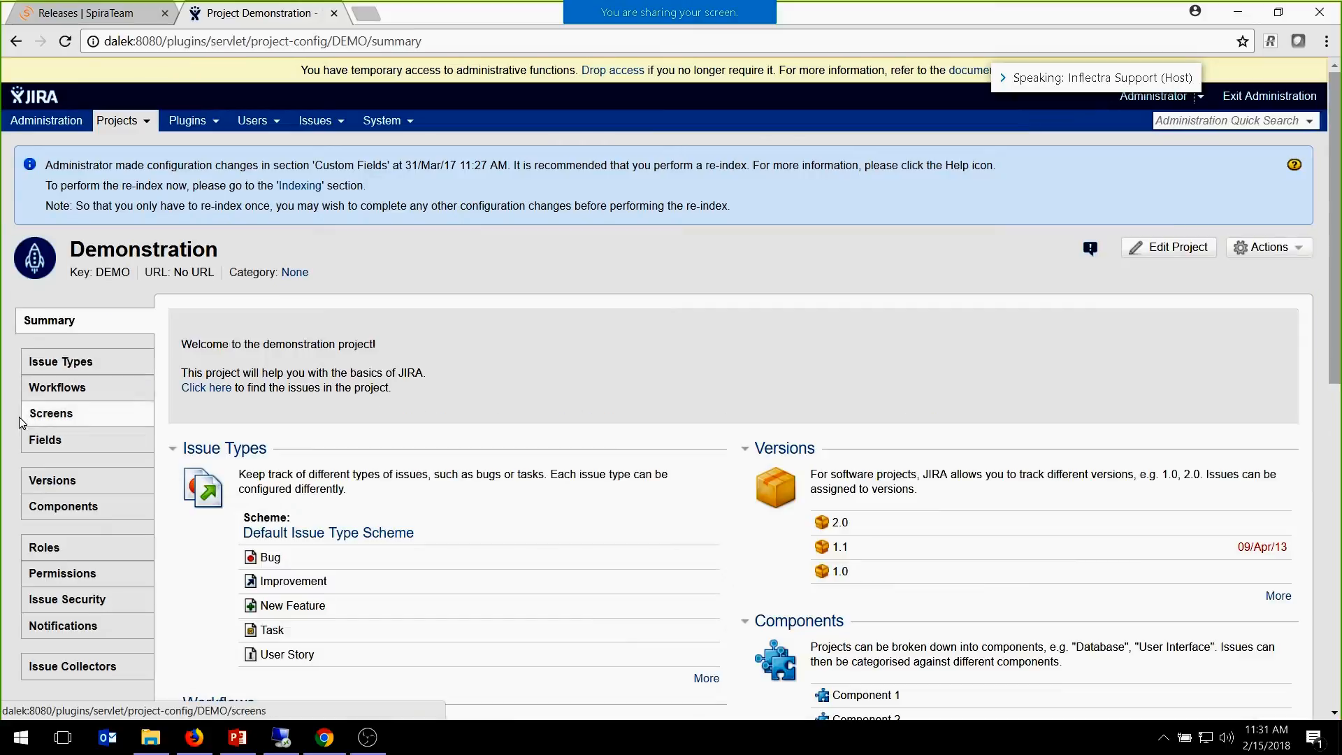
{"action": "left_click", "coordinate": [61, 478]}
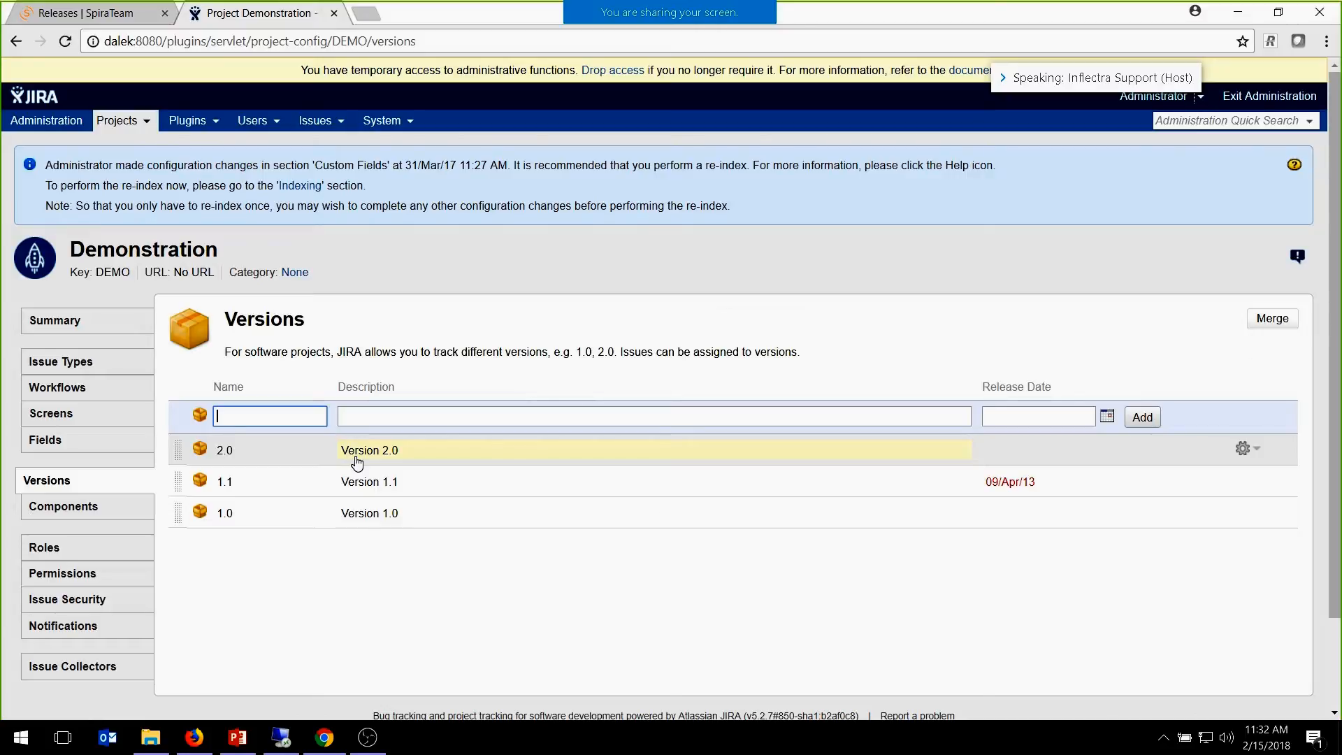
Compare JIRA's versions with SpiraTeam's release list, and open Release 1.0 to examine its Jira ID.
{"action": "left_click", "coordinate": [82, 15]}
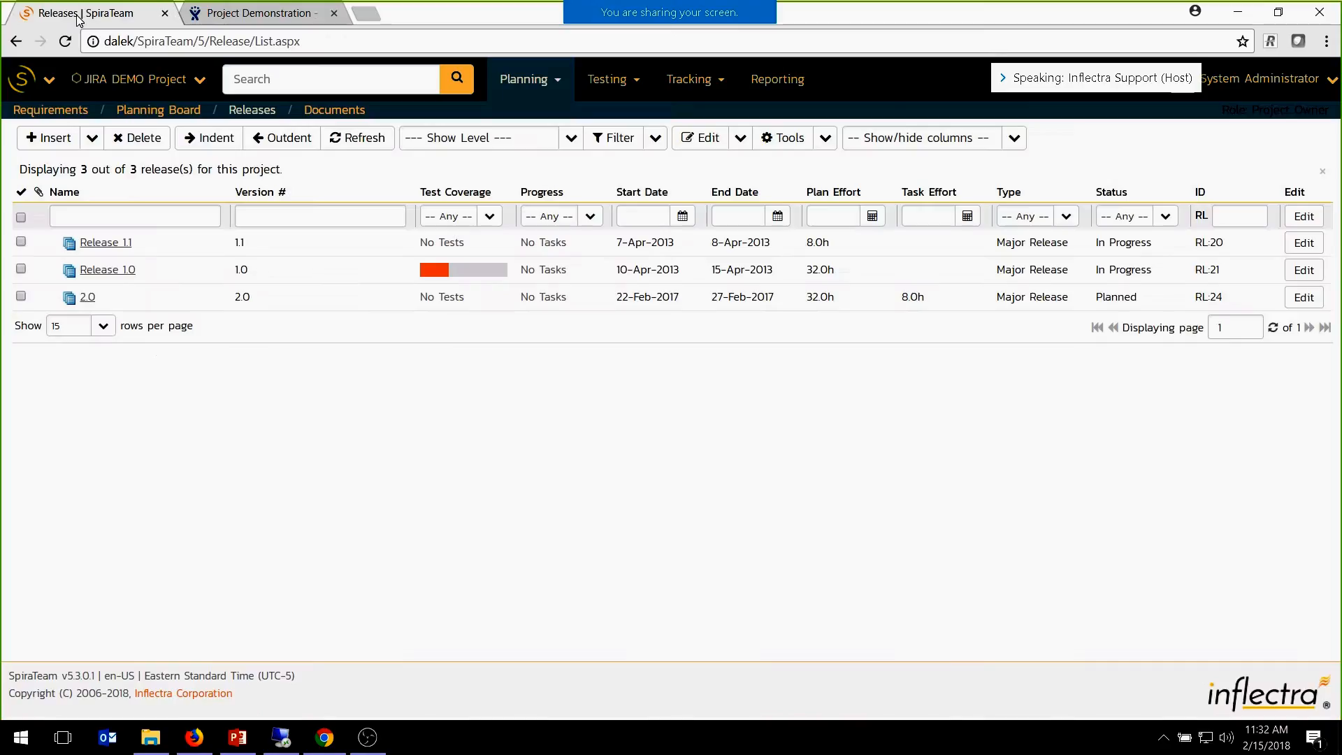
{"action": "left_click", "coordinate": [203, 14]}
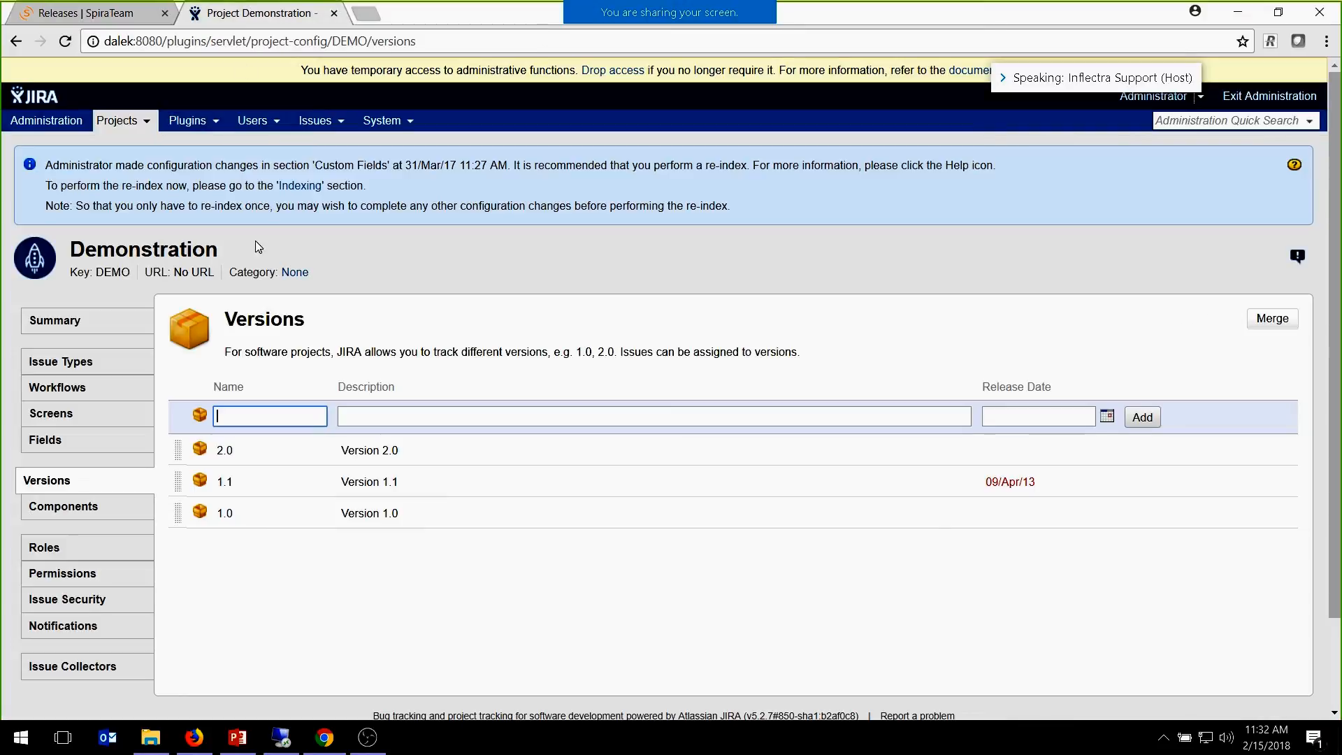
{"action": "left_click", "coordinate": [60, 8]}
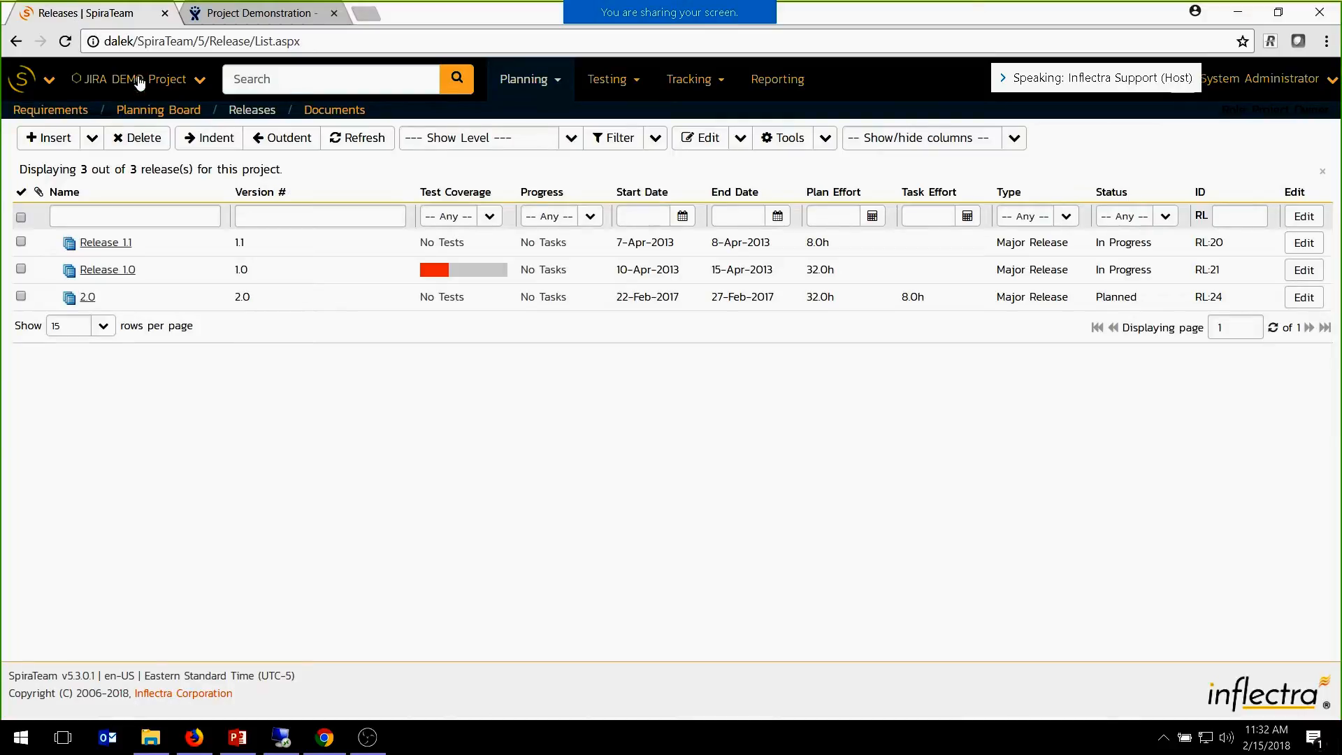
{"action": "left_click", "coordinate": [111, 274]}
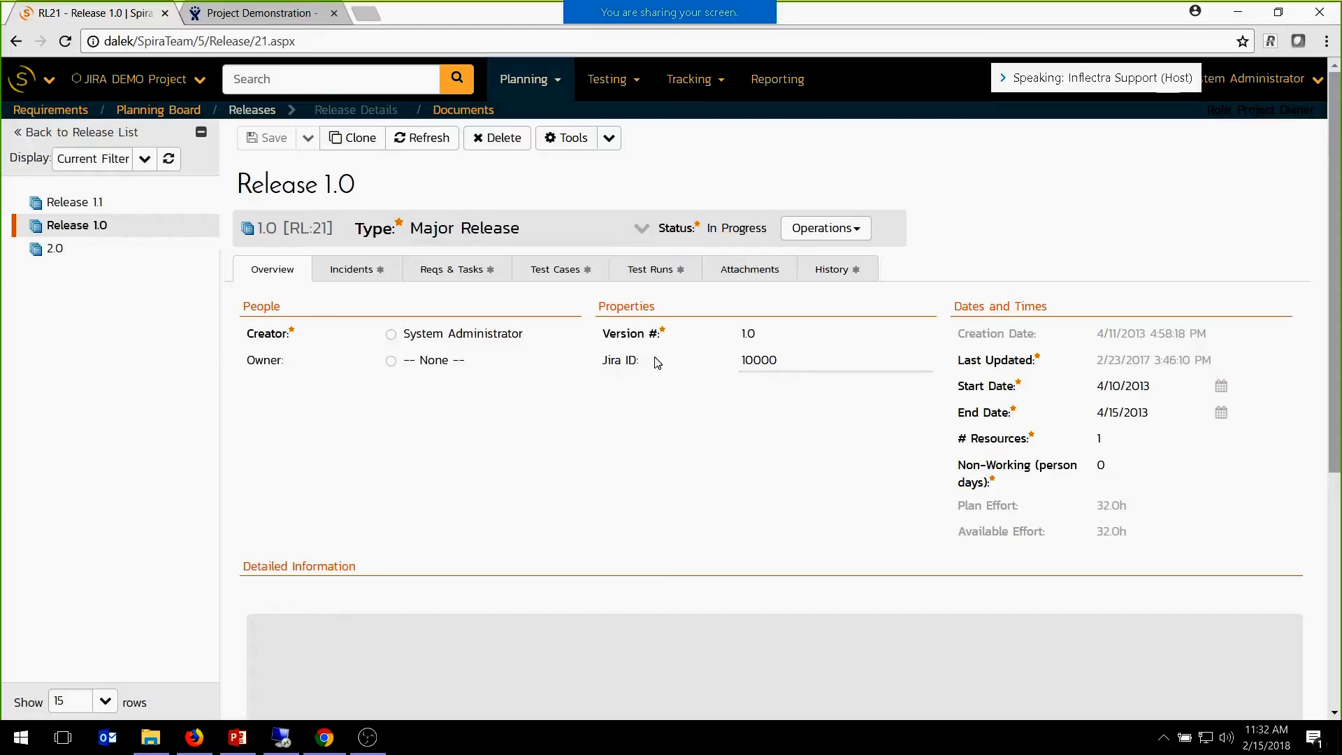
{"action": "left_click", "coordinate": [817, 360]}
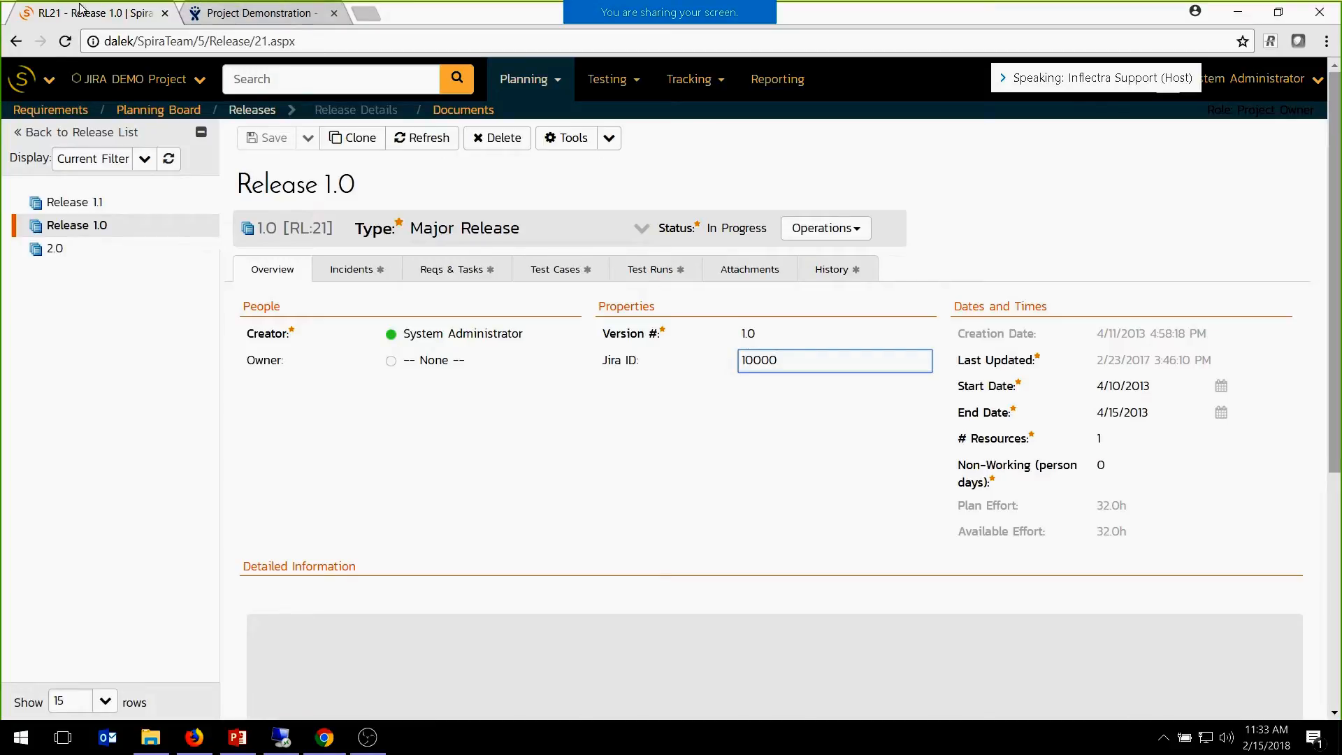
Leave the release details and open the Data Synchronization page in SpiraTeam's administration.
{"action": "right_click", "coordinate": [12, 46]}
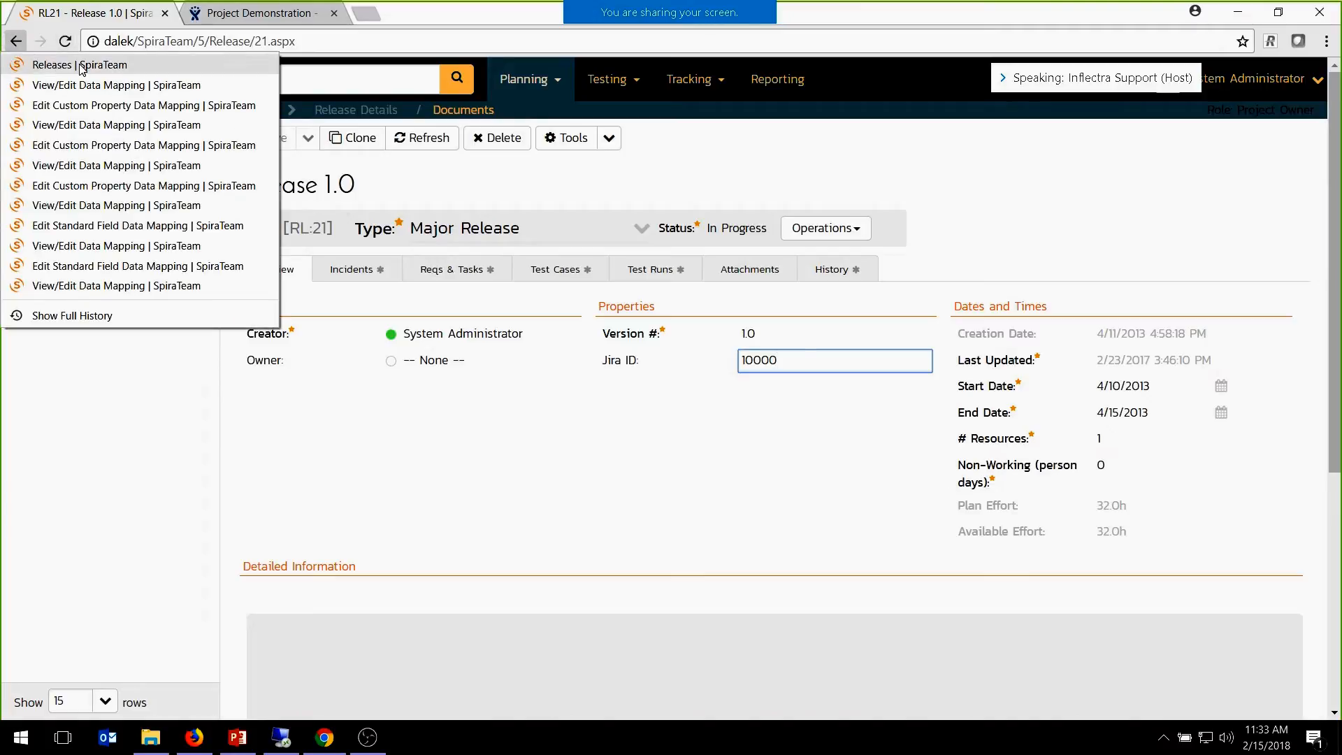
{"action": "left_click", "coordinate": [713, 163]}
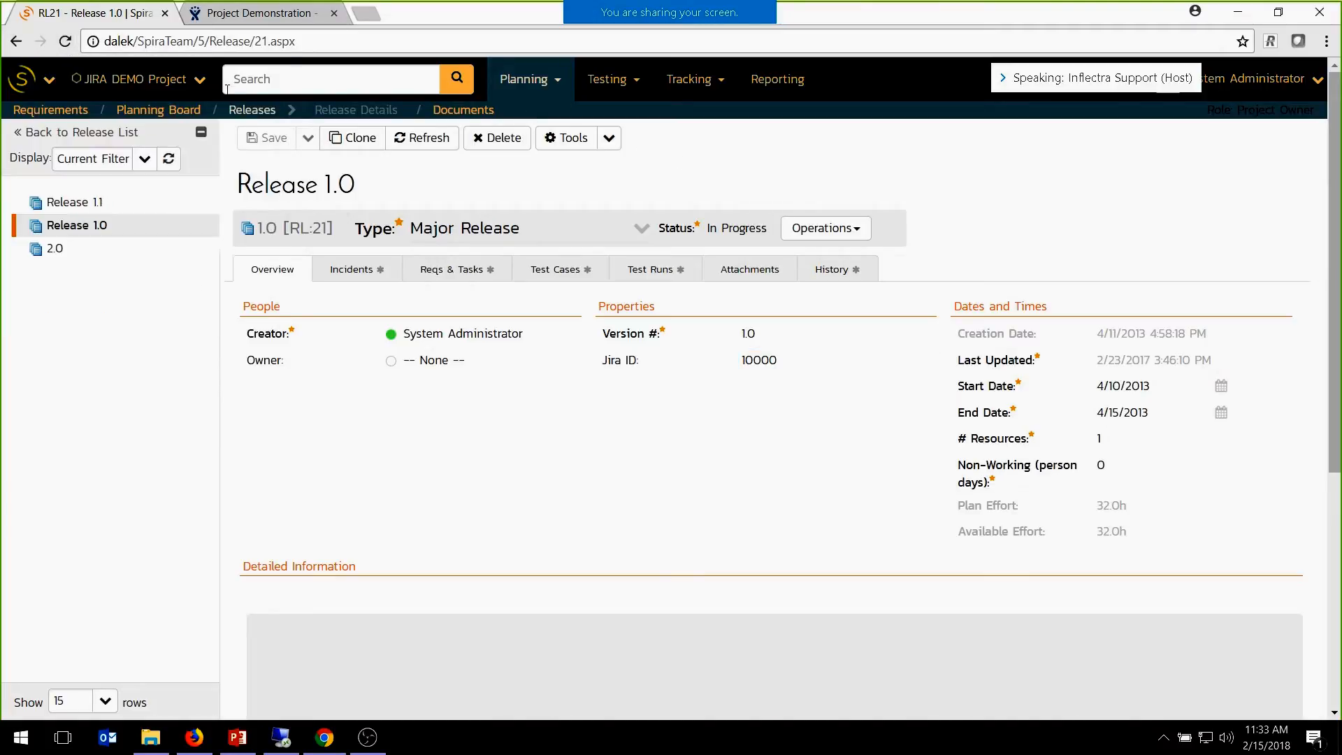
{"action": "left_click", "coordinate": [51, 83]}
{"action": "left_click", "coordinate": [74, 160]}
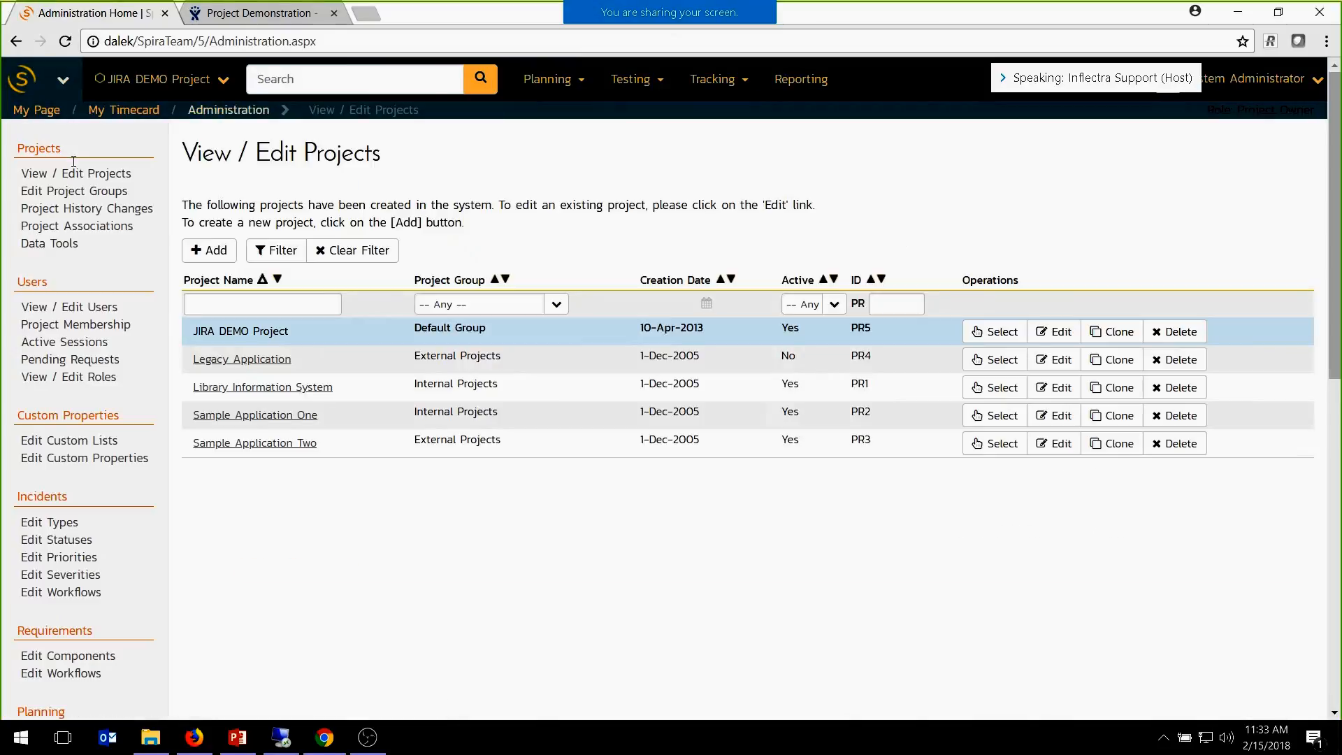
{"action": "scroll", "coordinate": [262, 433], "scroll_direction": "down", "scroll_amount": 5}
{"action": "scroll", "coordinate": [262, 433], "scroll_direction": "down", "scroll_amount": 5}
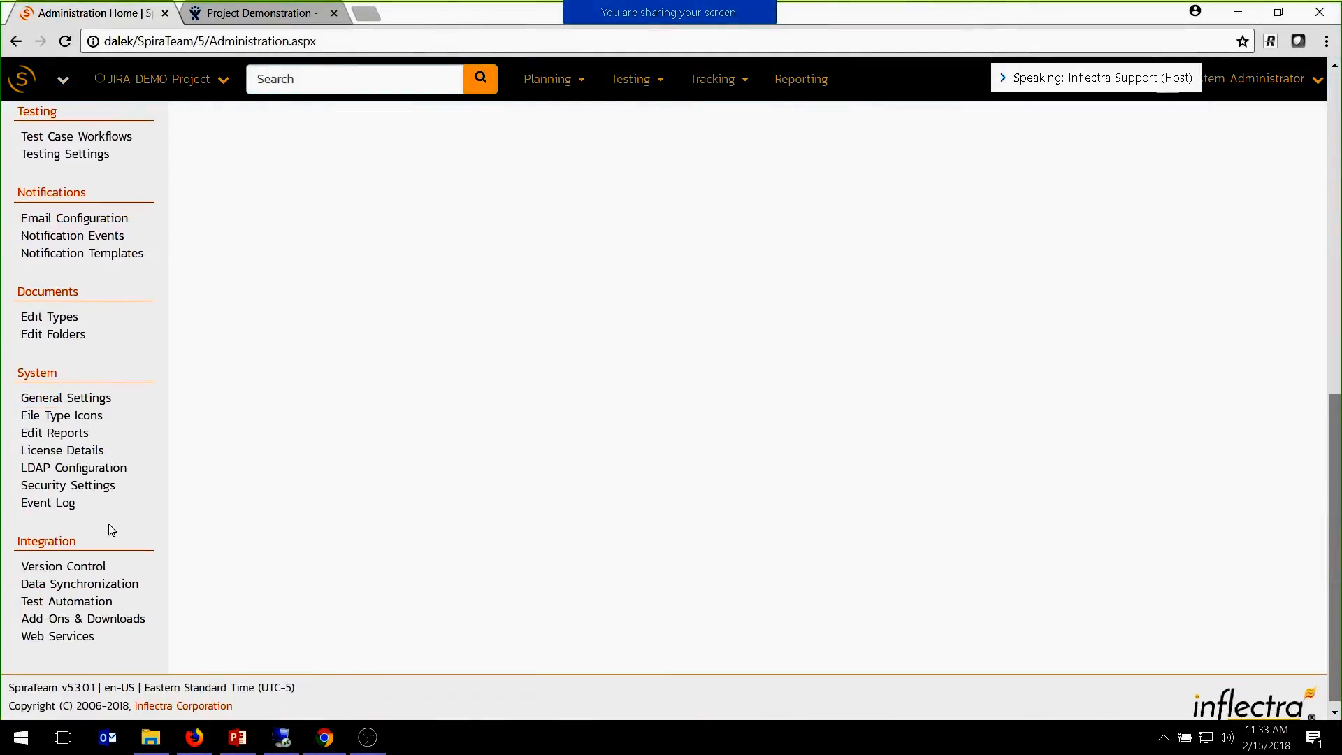
{"action": "left_click", "coordinate": [110, 586]}
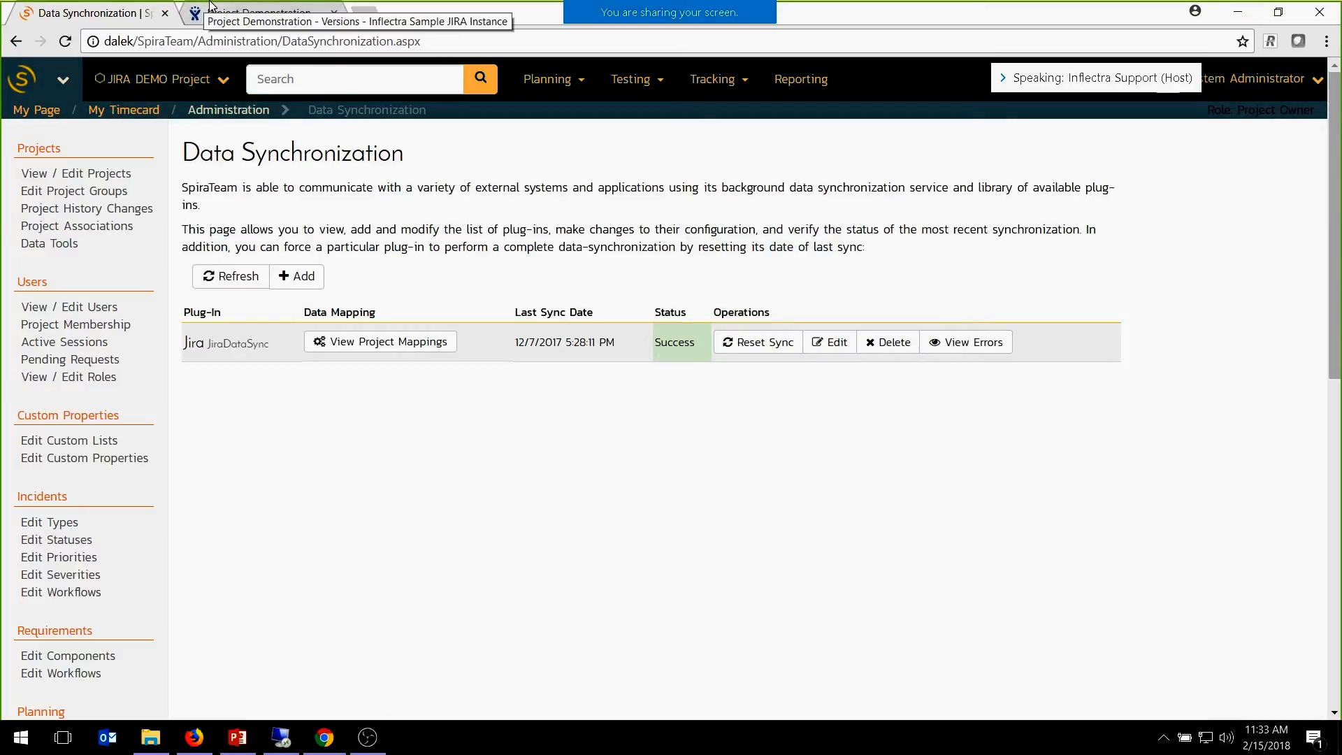
Switch to JIRA and open the list of issue types.
{"action": "left_click", "coordinate": [308, 14]}
{"action": "left_click", "coordinate": [318, 120]}
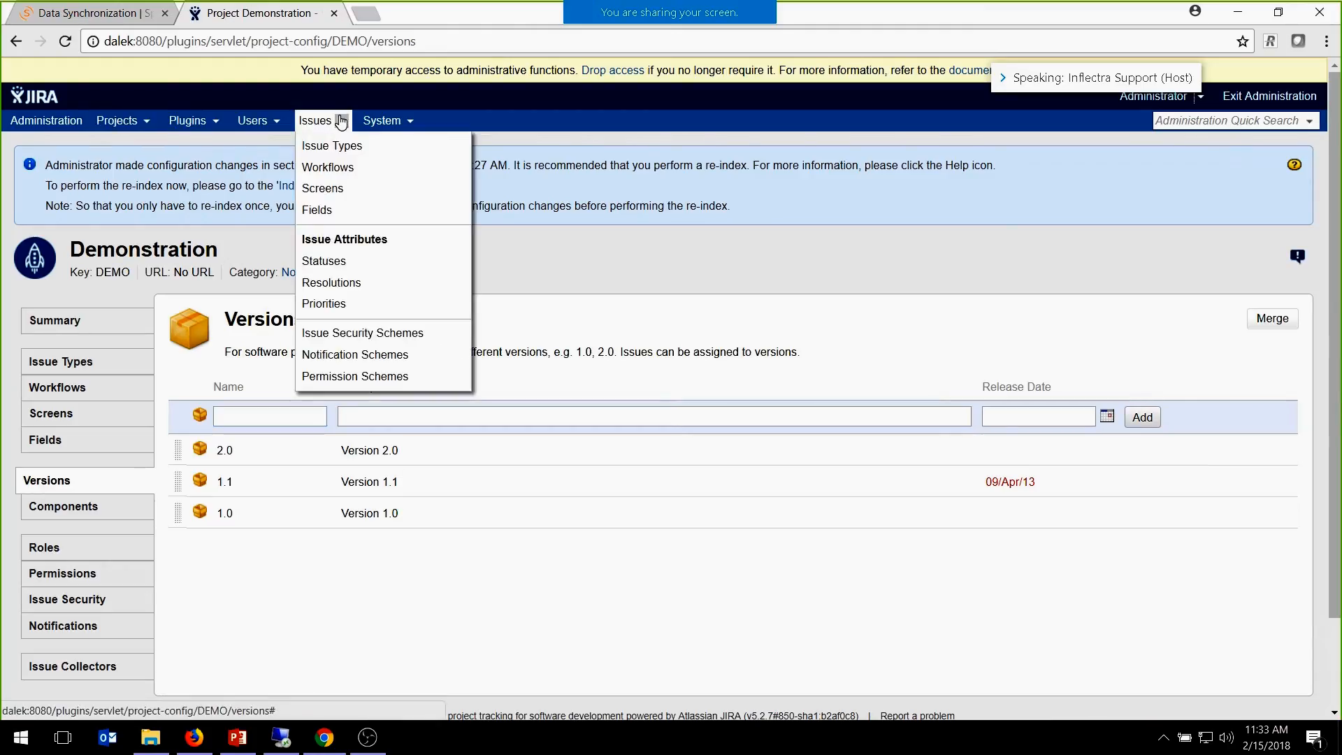
{"action": "left_click", "coordinate": [314, 148]}
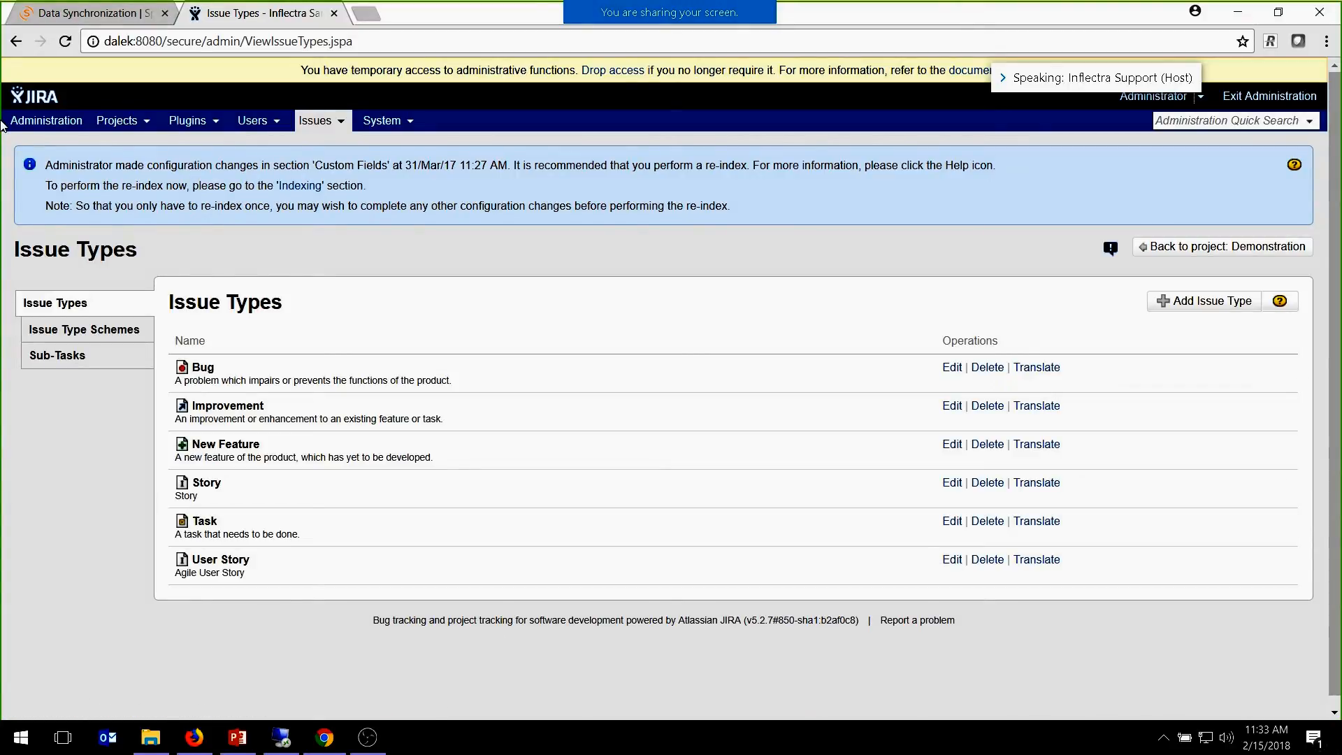
Return to SpiraTeam, open the Jira plug-in's configuration for editing, and examine the Custom 04 setting.
{"action": "left_click", "coordinate": [77, 12]}
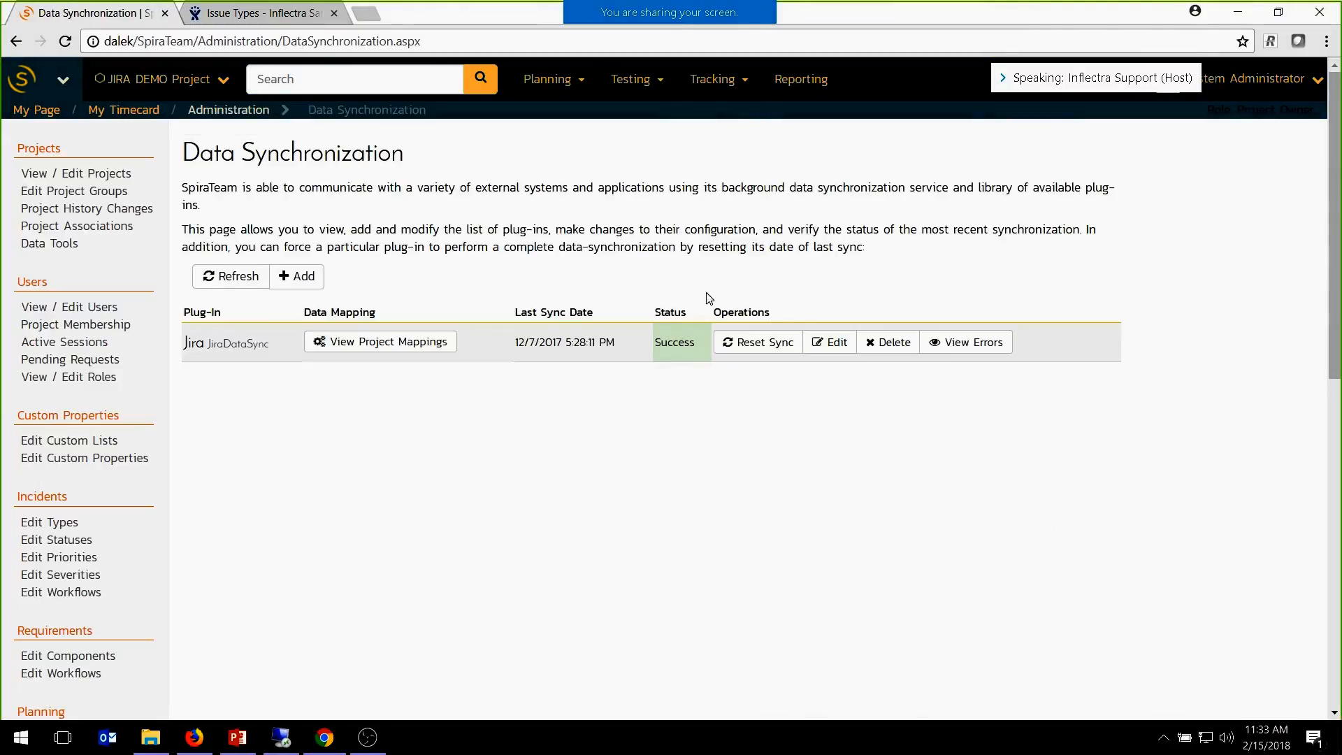
{"action": "left_click", "coordinate": [832, 343]}
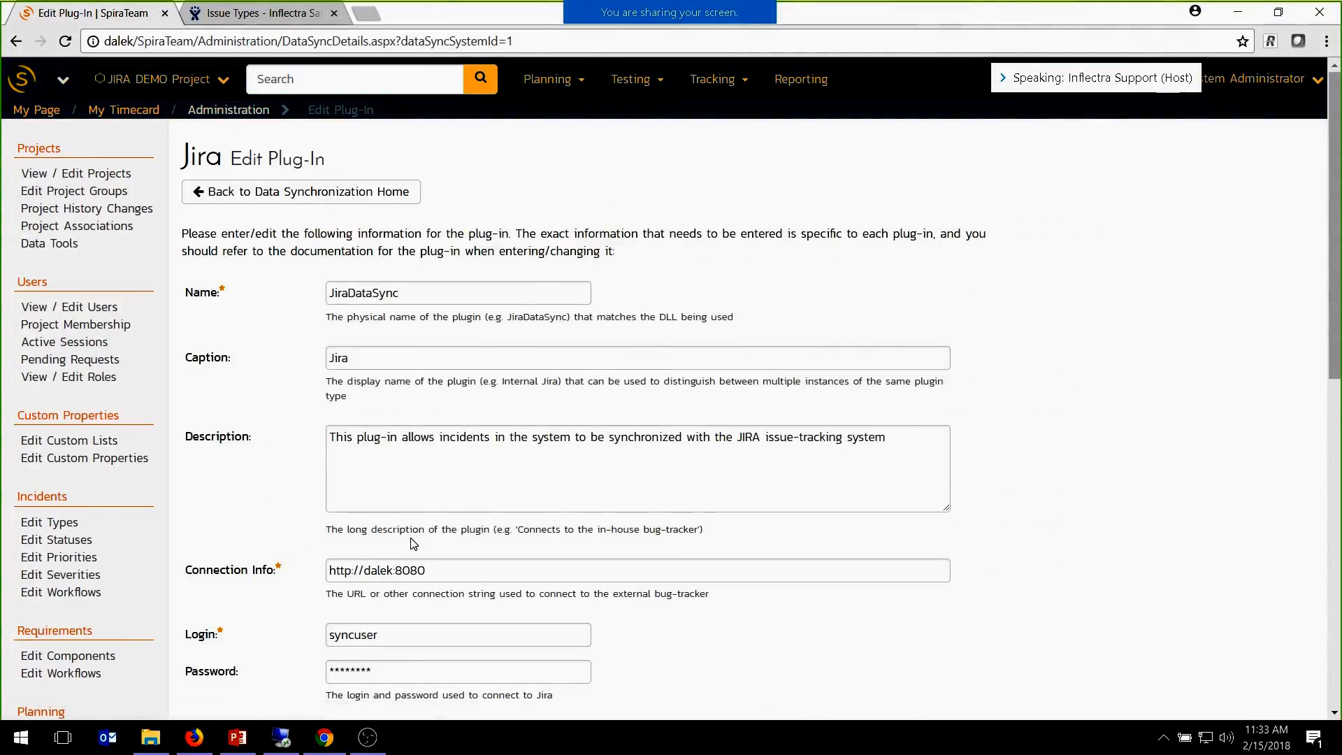
{"action": "scroll", "coordinate": [415, 545], "scroll_direction": "down", "scroll_amount": 4}
{"action": "left_click_drag", "start_coordinate": [186, 611], "coordinate": [424, 608]}
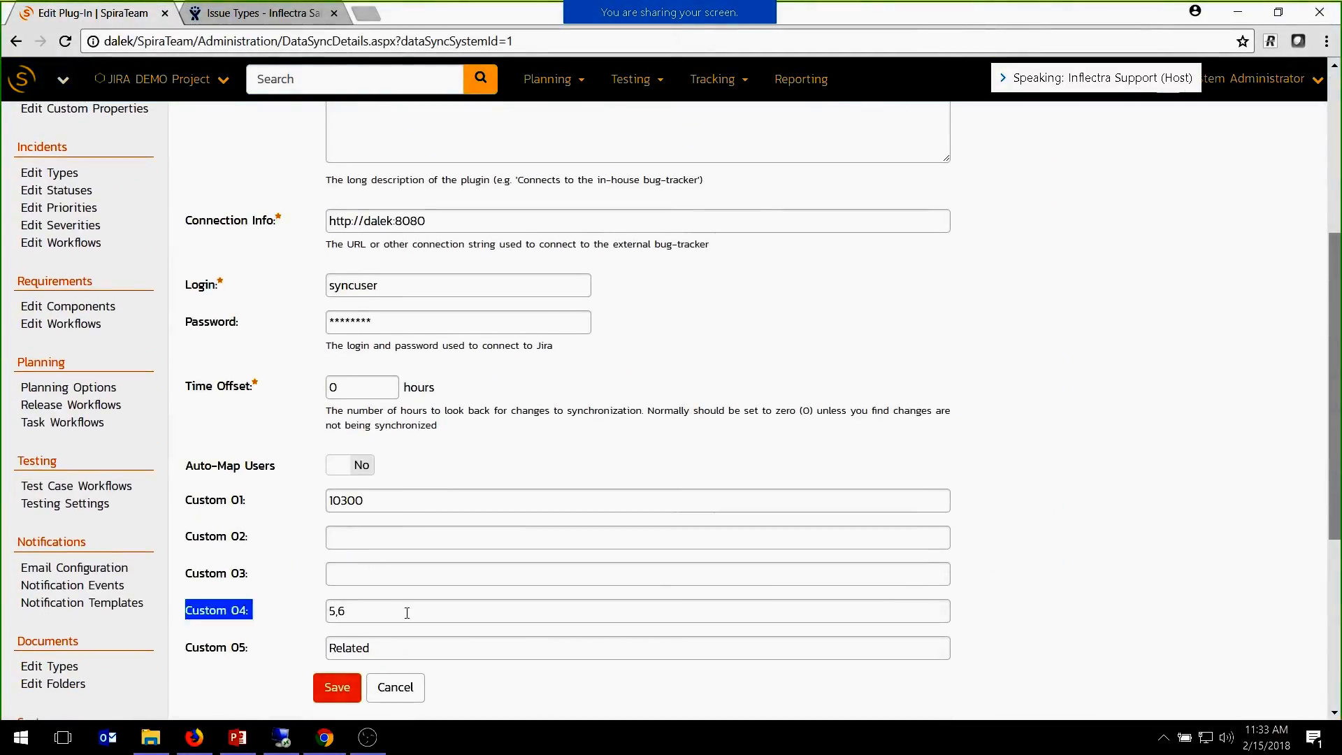
Examine the Custom 04, Custom 05 and Custom 01 settings in the Jira plug-in's configuration.
{"action": "left_click", "coordinate": [414, 617]}
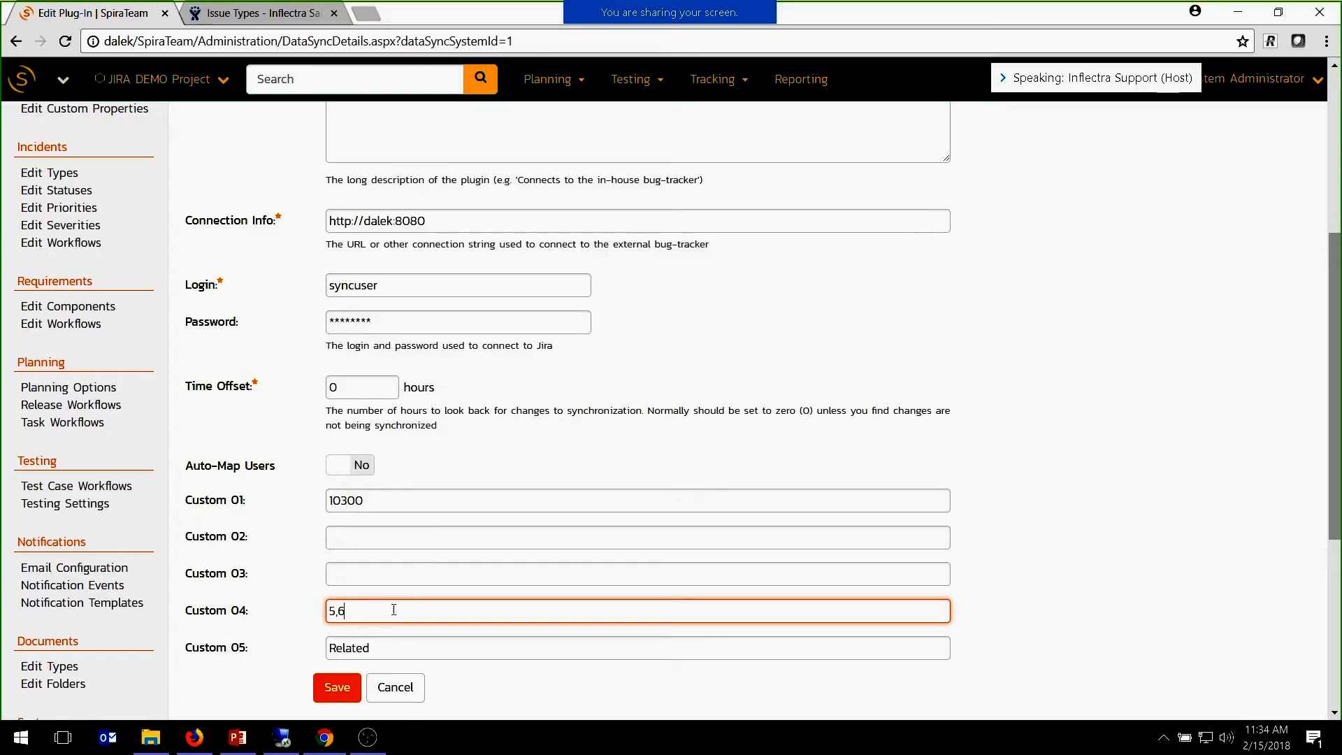
{"action": "left_click_drag", "start_coordinate": [404, 609], "coordinate": [308, 619]}
{"action": "left_click", "coordinate": [386, 609]}
{"action": "key", "text": "Tab"}
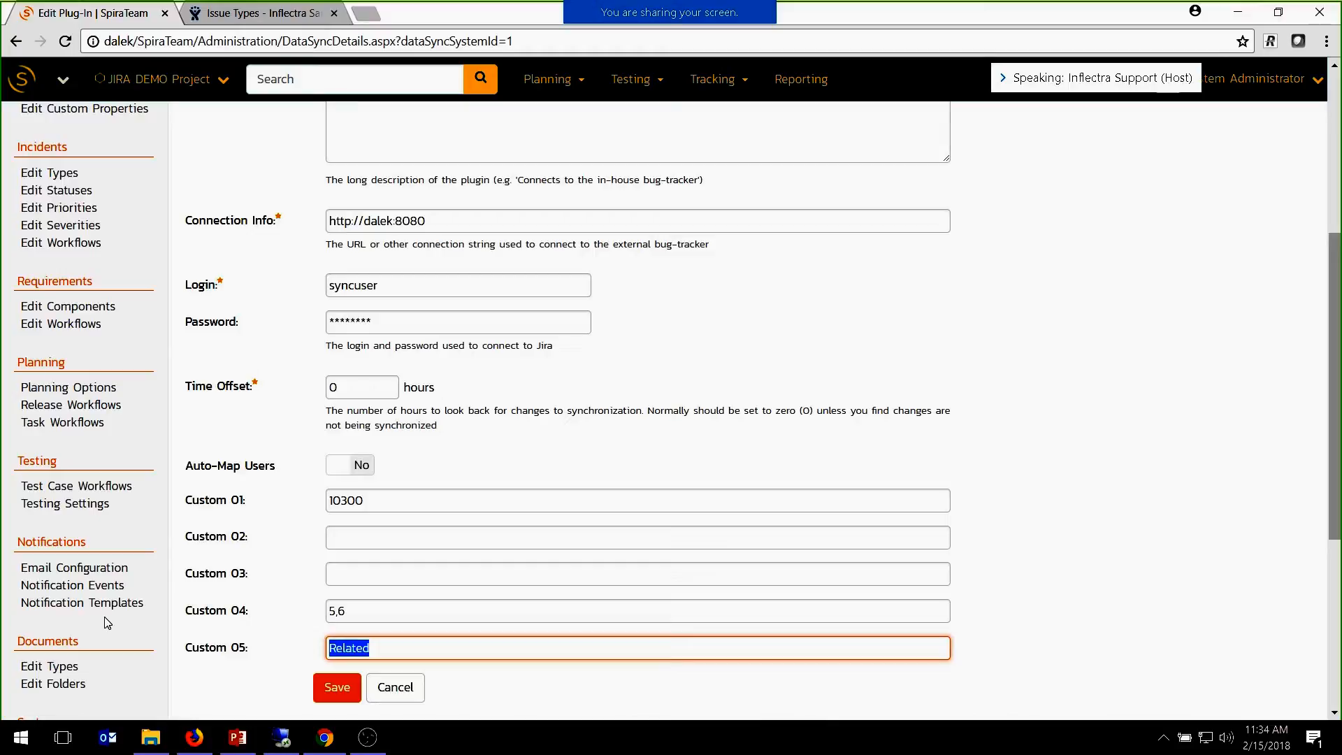
{"action": "left_click", "coordinate": [393, 643]}
{"action": "left_click_drag", "start_coordinate": [402, 642], "coordinate": [279, 648]}
{"action": "left_click", "coordinate": [376, 494]}
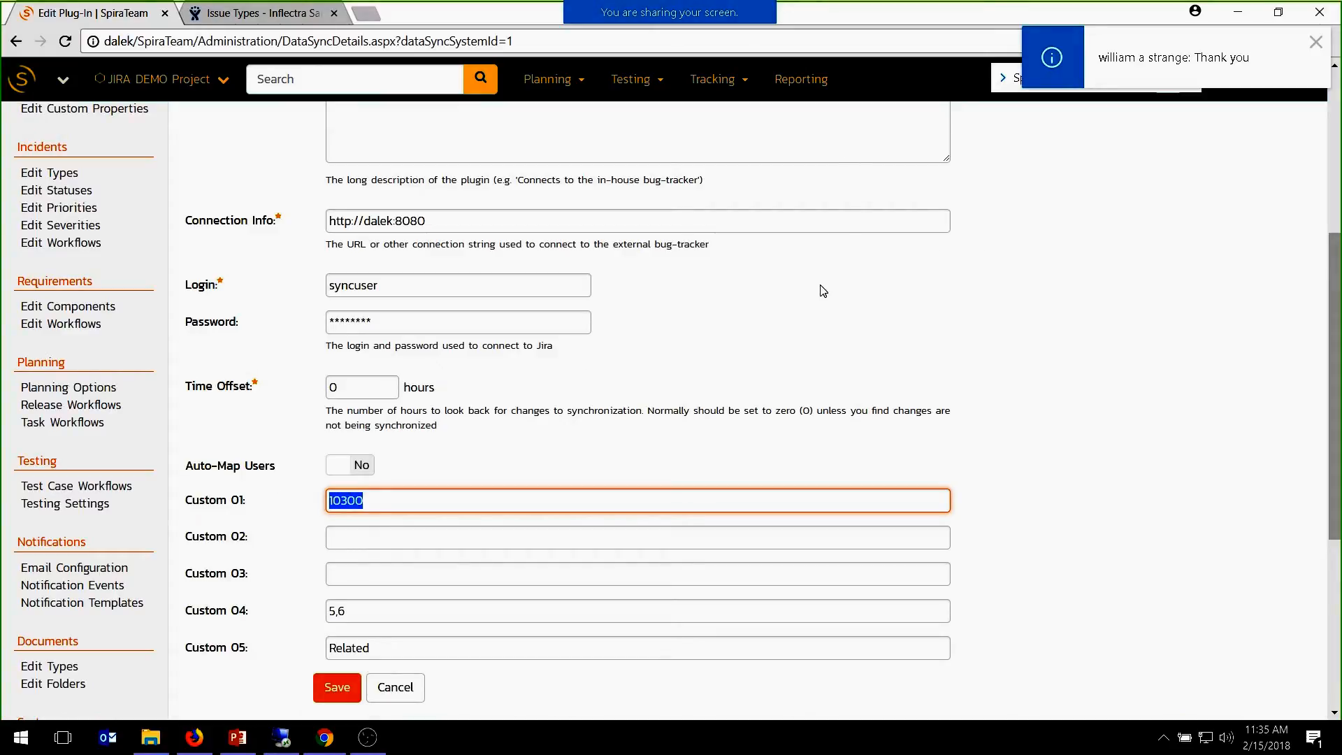
{"action": "scroll", "coordinate": [823, 291], "scroll_direction": "up", "scroll_amount": 5}
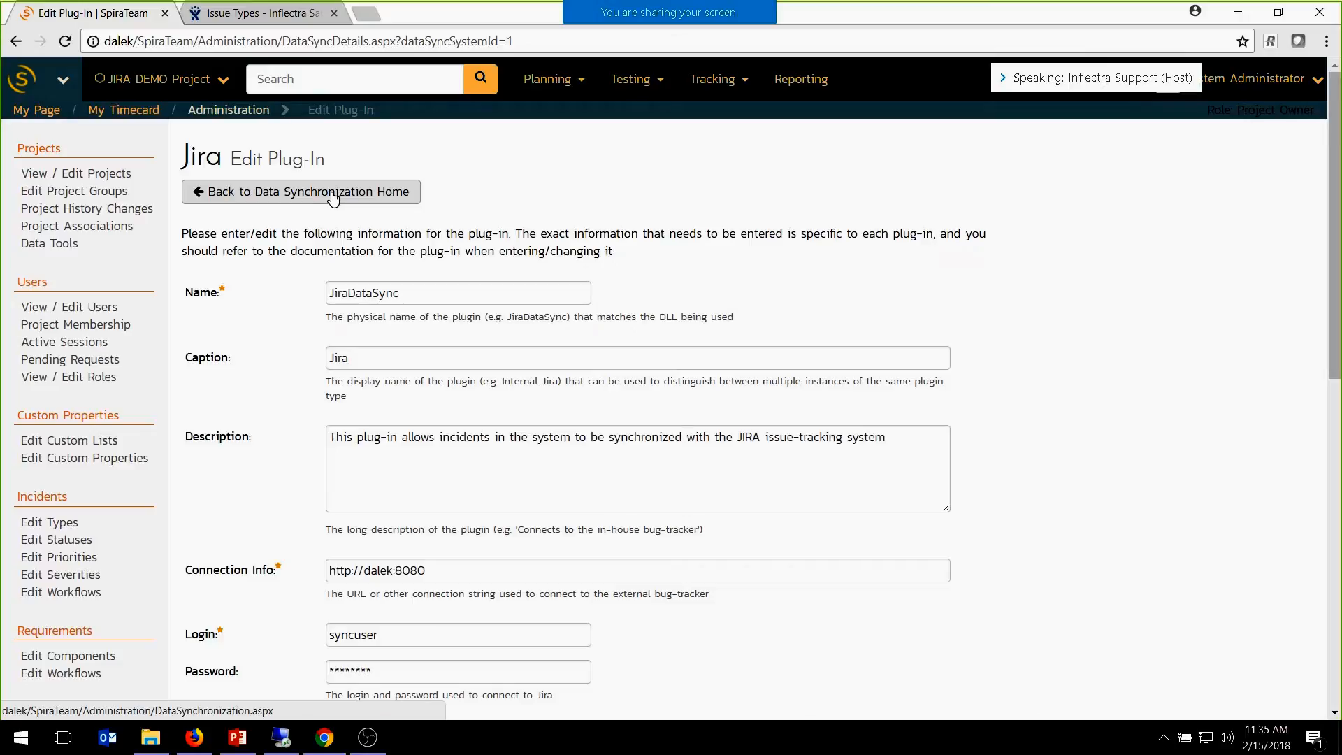
Switch to the remote desktop session of the Windows server and unlock it with the account password.
{"action": "left_click", "coordinate": [282, 741]}
{"action": "type", "text": "•••••••"}
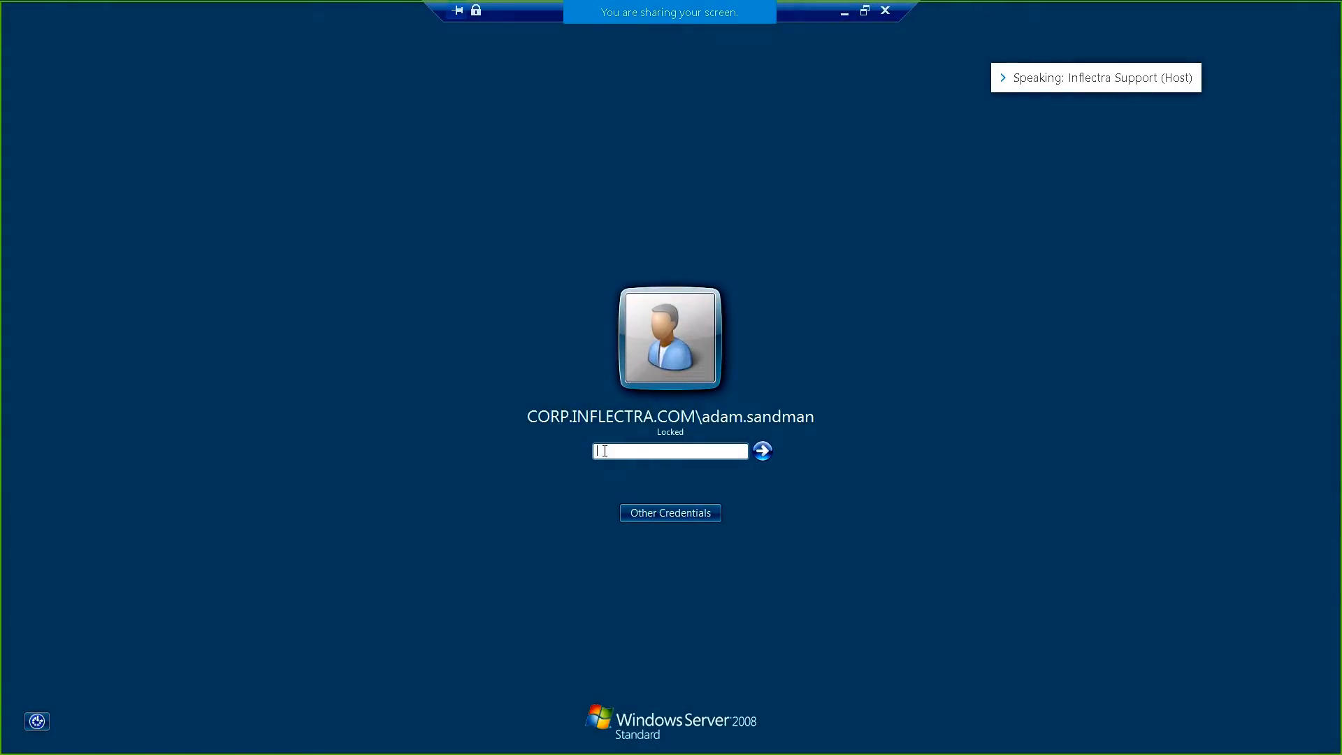
{"action": "type", "text": "•••••••"}
{"action": "key", "text": "Return"}
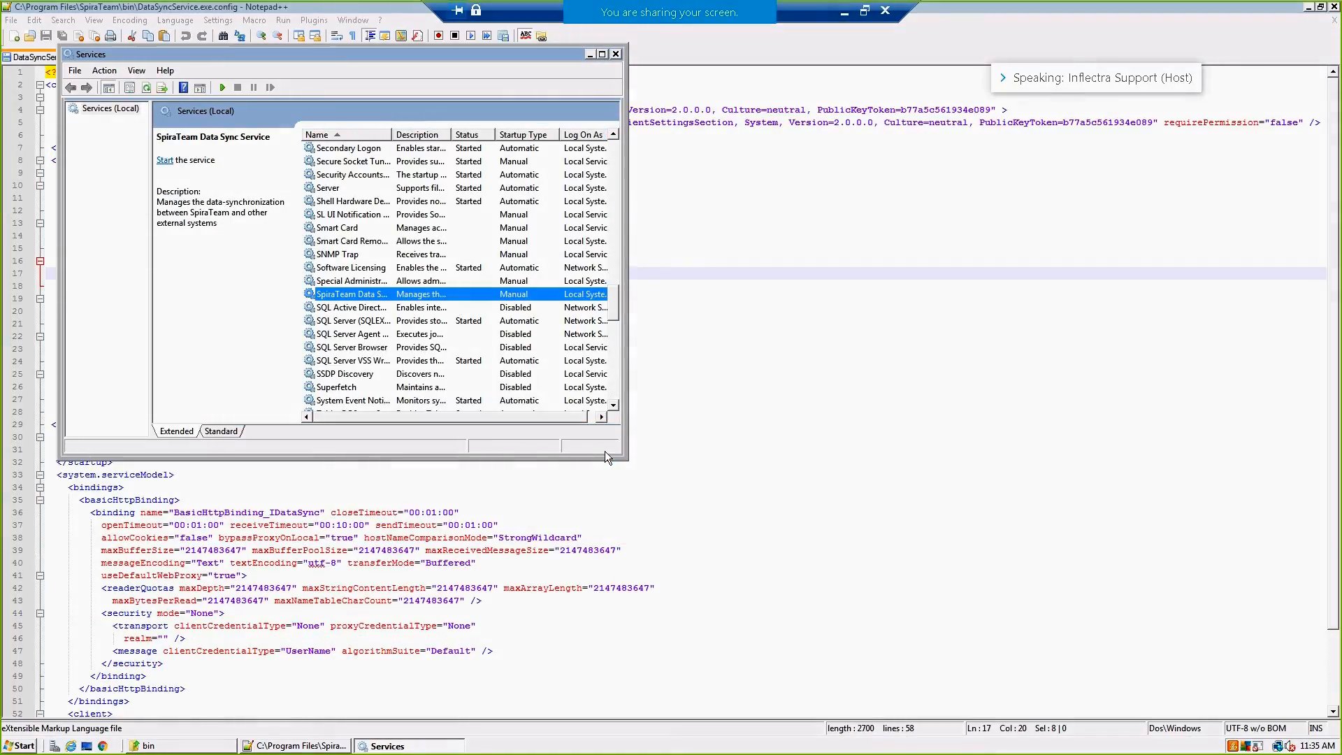
Start the SpiraTeam Data Sync Service on the server, and return to SpiraTeam in the local browser.
{"action": "right_click", "coordinate": [459, 296]}
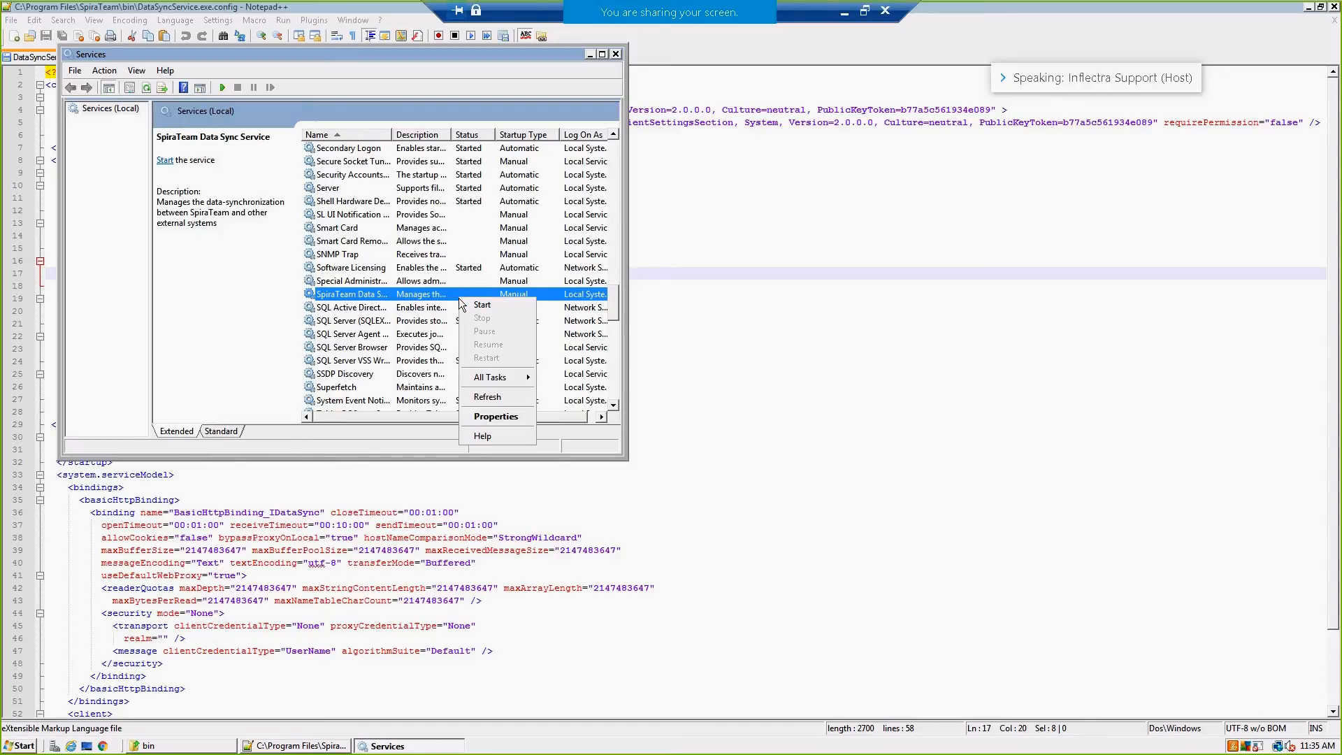
{"action": "left_click", "coordinate": [500, 307]}
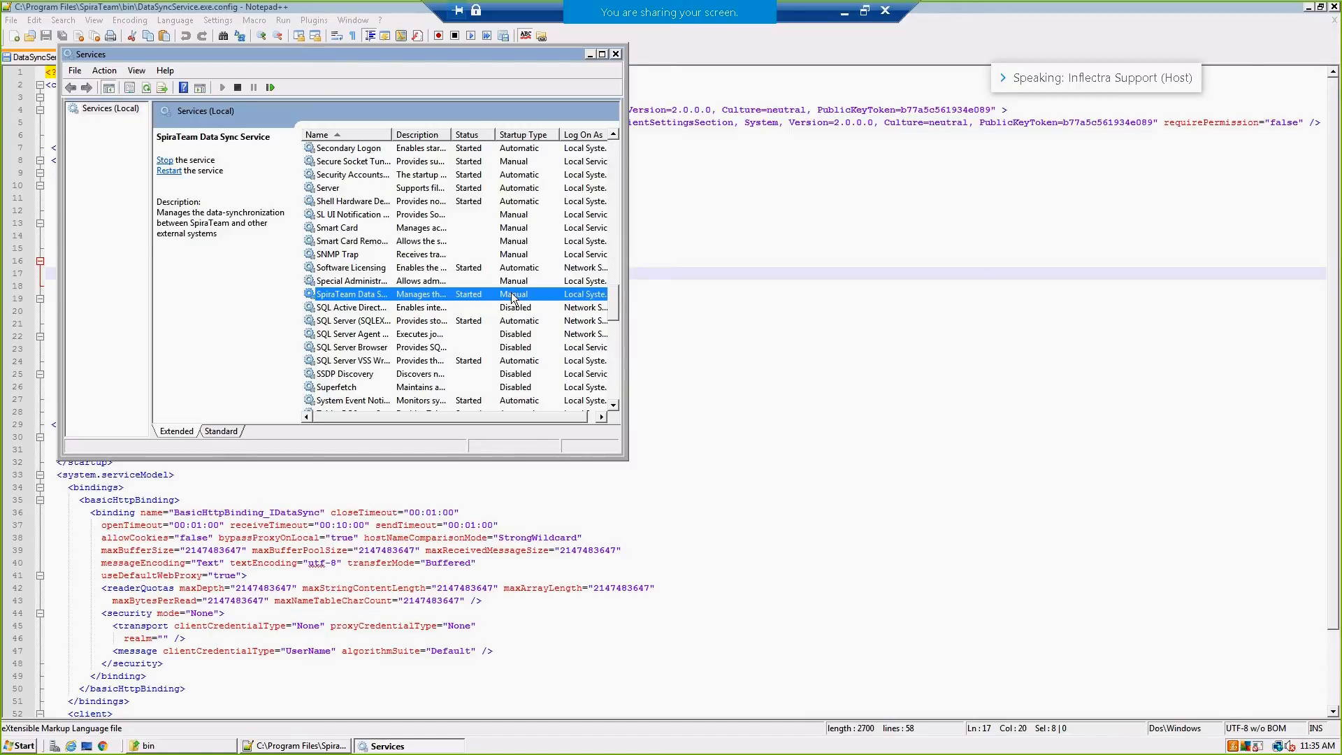
{"action": "left_click", "coordinate": [590, 53]}
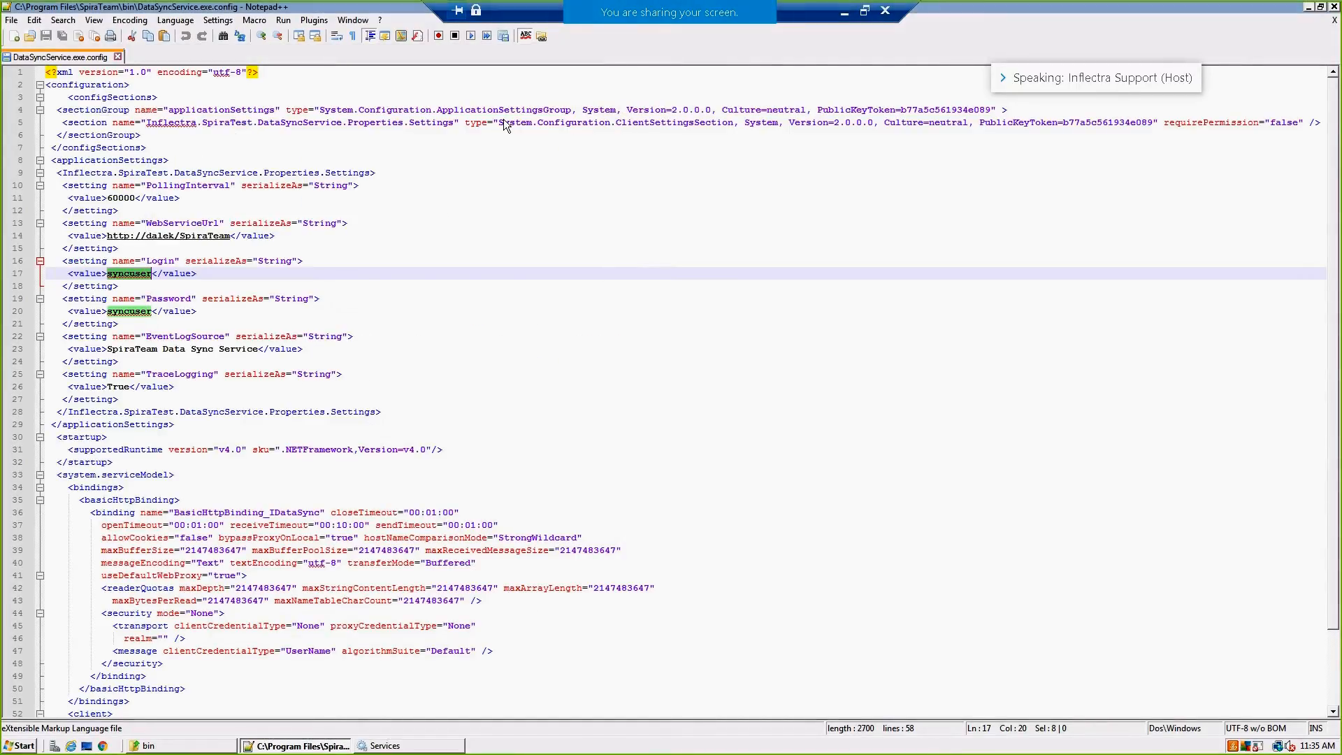
{"action": "left_click", "coordinate": [845, 14]}
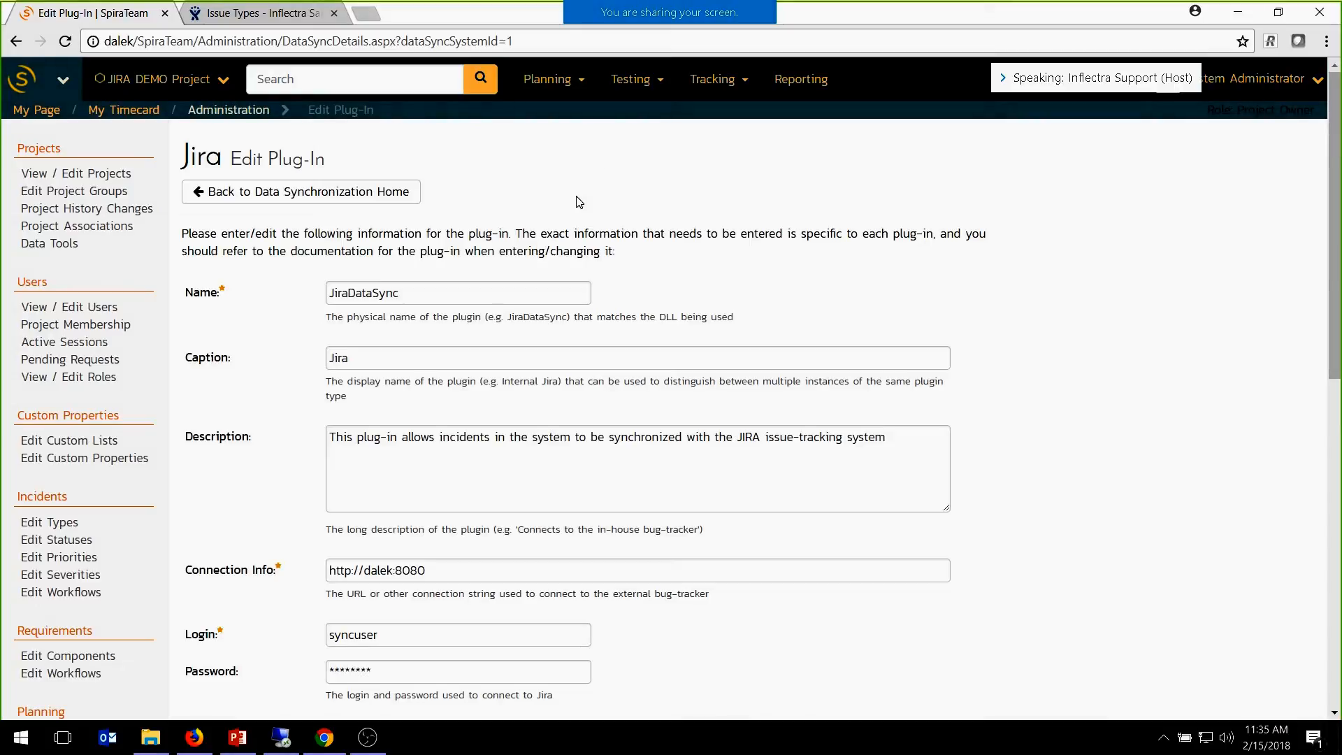
Create a new incident in the JIRA DEMO Project named "New issue found on screen 1".
{"action": "left_click", "coordinate": [719, 113]}
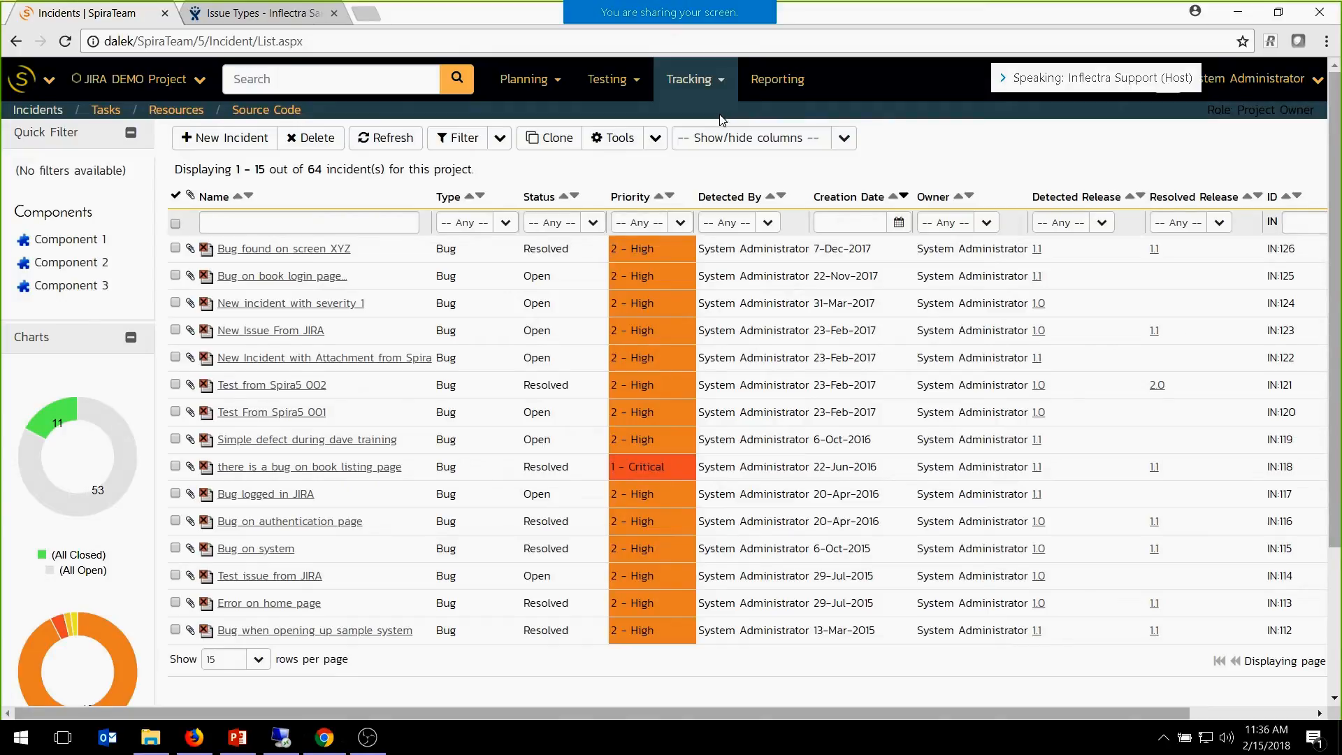
{"action": "left_click", "coordinate": [207, 137]}
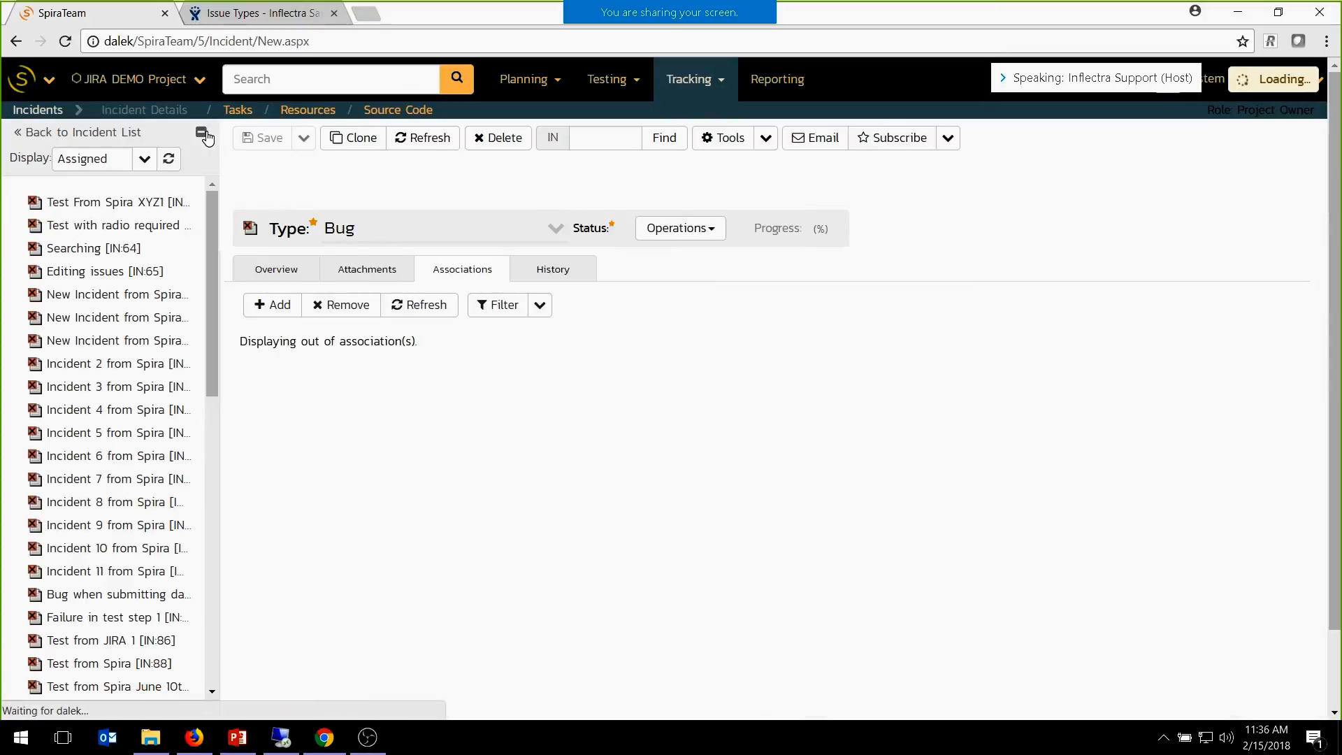
{"action": "left_click", "coordinate": [397, 187]}
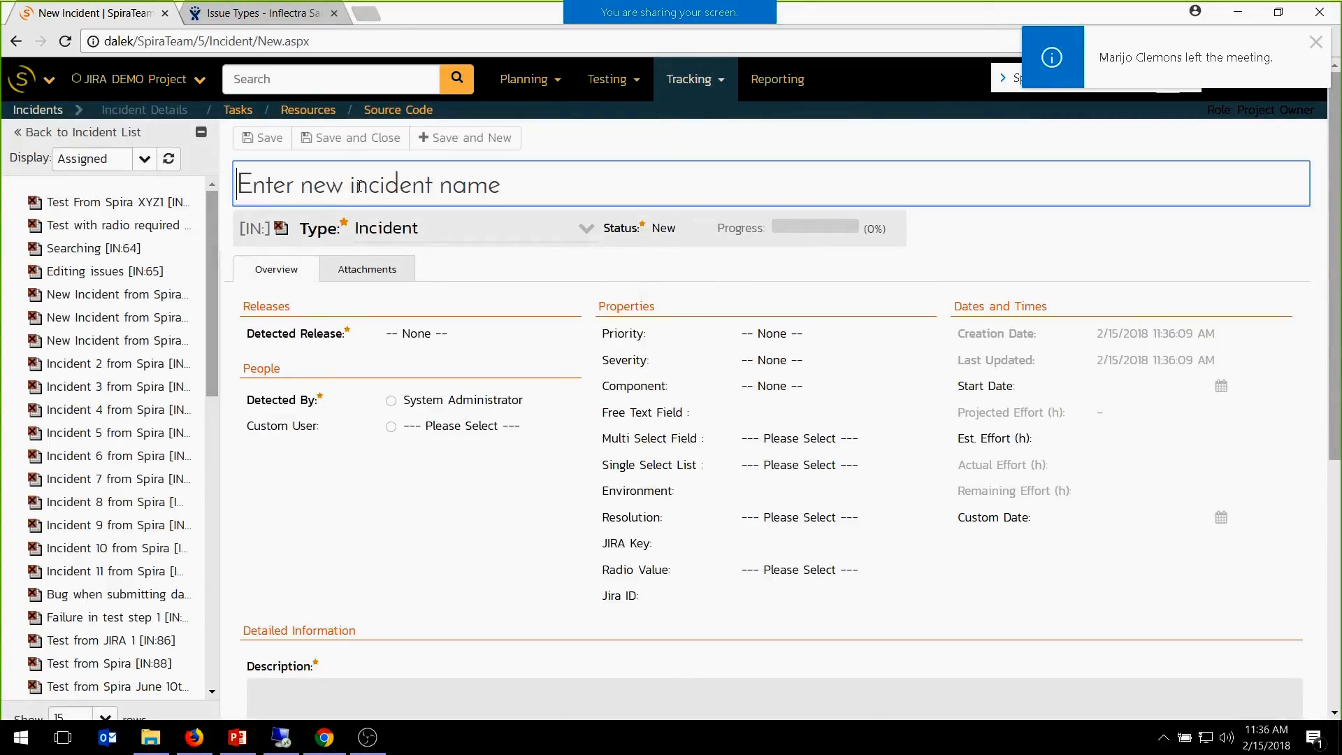
{"action": "type", "text": "New is"}
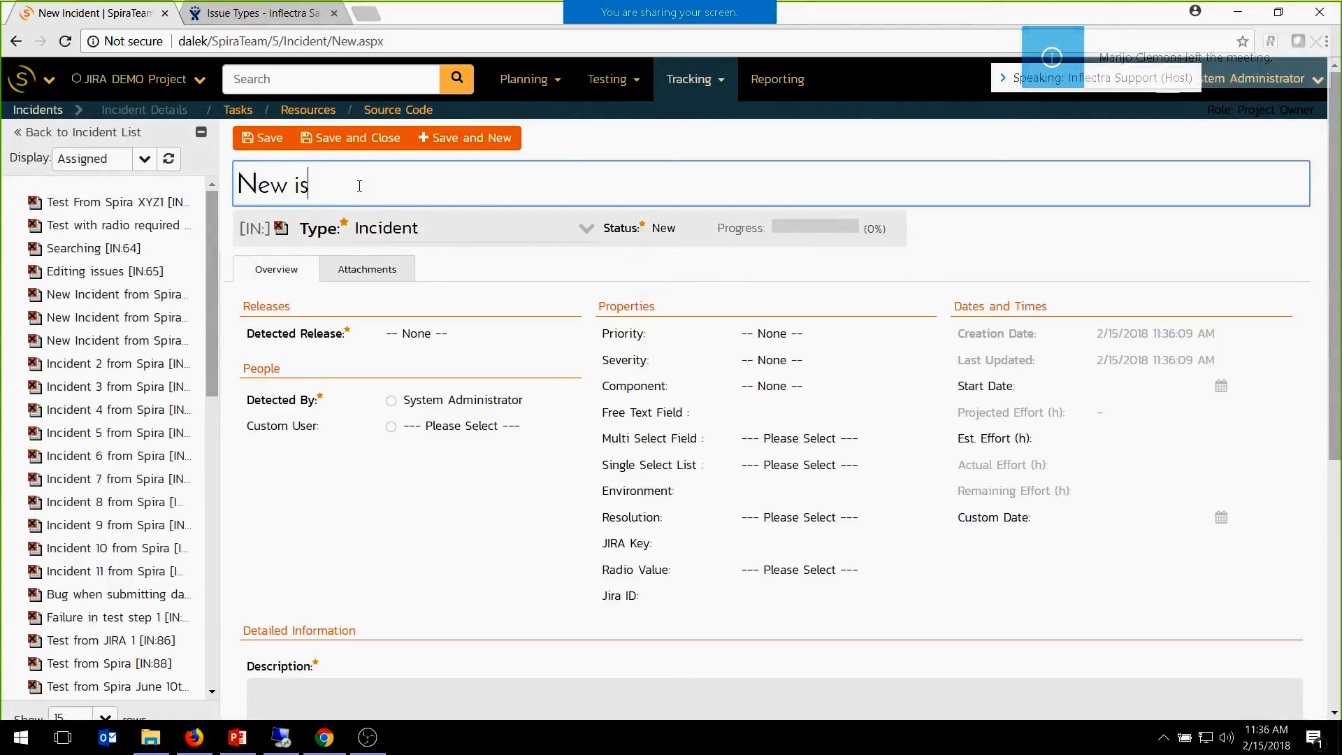
{"action": "type", "text": "sue found on screen 1"}
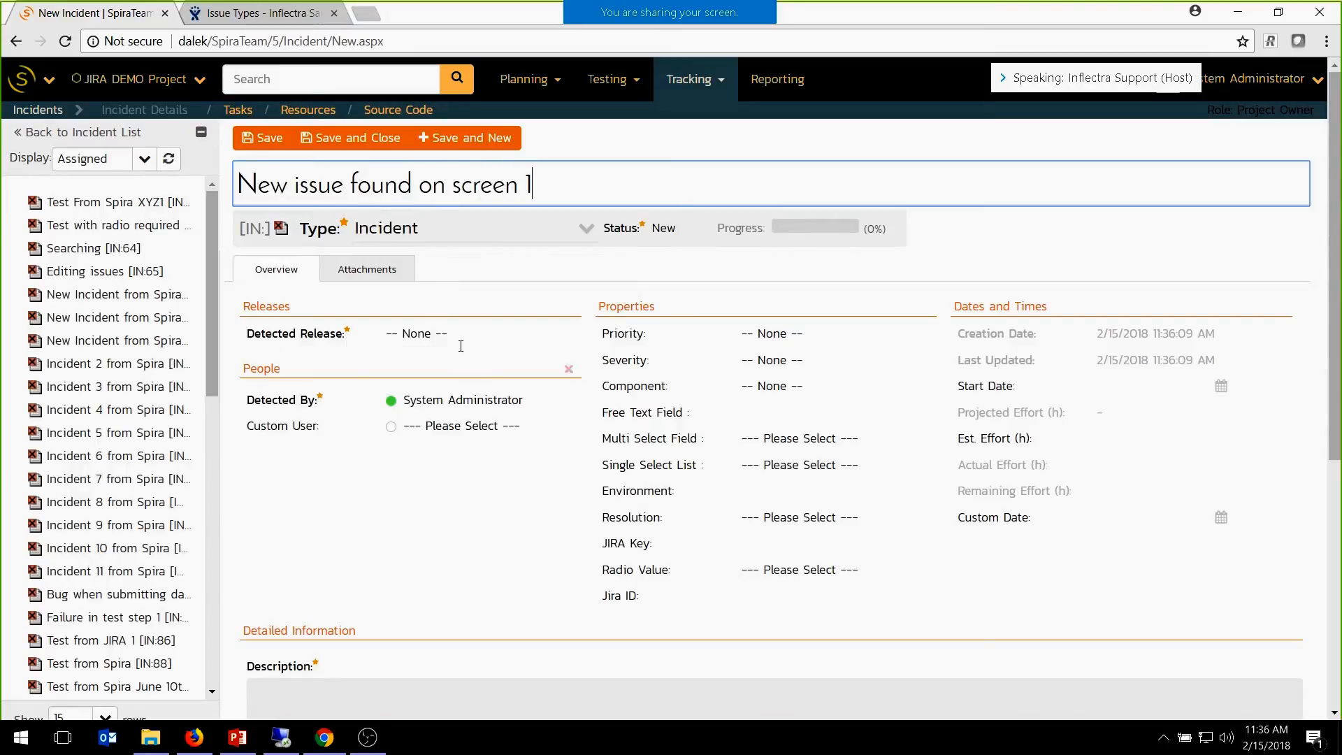
Set the new incident's detected release to 1.1 - Release 1.1, priority to 2 - High and component to Component 1.
{"action": "left_click", "coordinate": [482, 334]}
{"action": "left_click", "coordinate": [501, 386]}
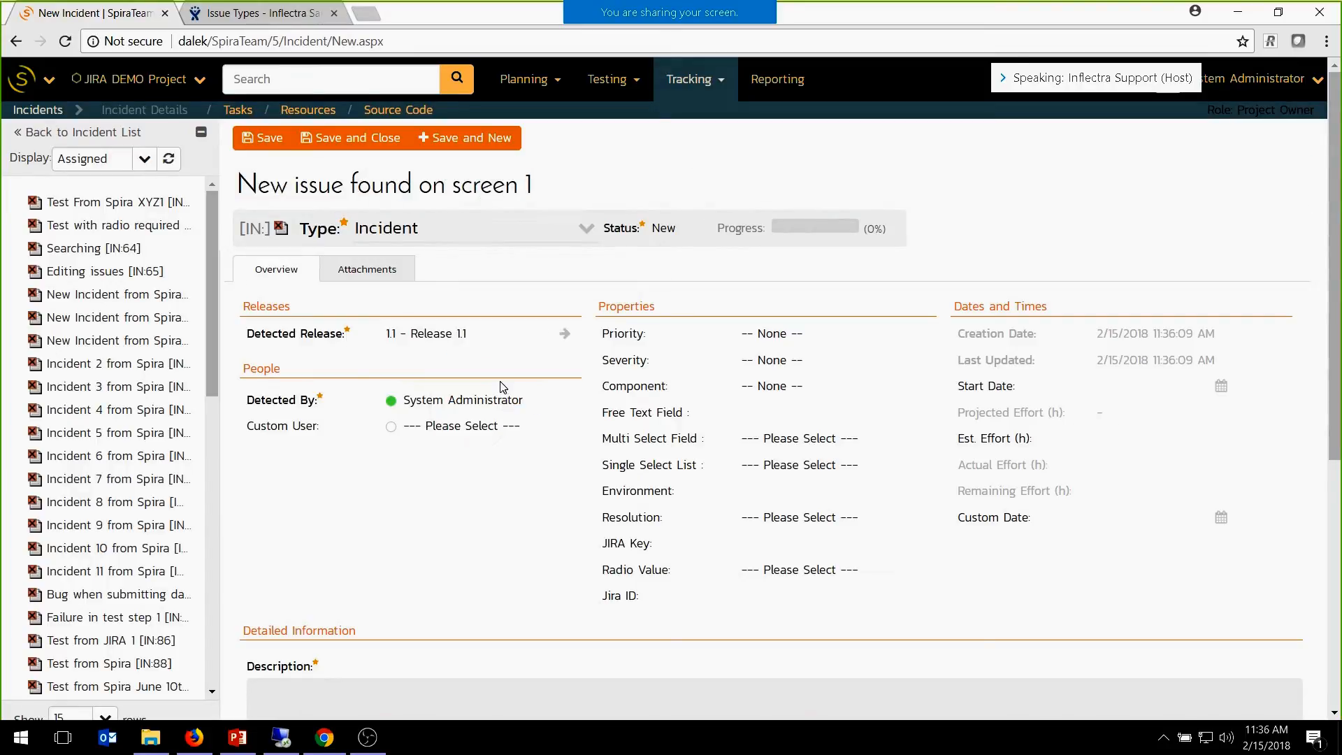
{"action": "left_click", "coordinate": [800, 335]}
{"action": "left_click", "coordinate": [851, 413]}
{"action": "left_click", "coordinate": [776, 385]}
{"action": "left_click", "coordinate": [829, 434]}
Enter the description "We found a bug on screen 1" for the incident and save it.
{"action": "scroll", "coordinate": [455, 402], "scroll_direction": "down", "scroll_amount": 4}
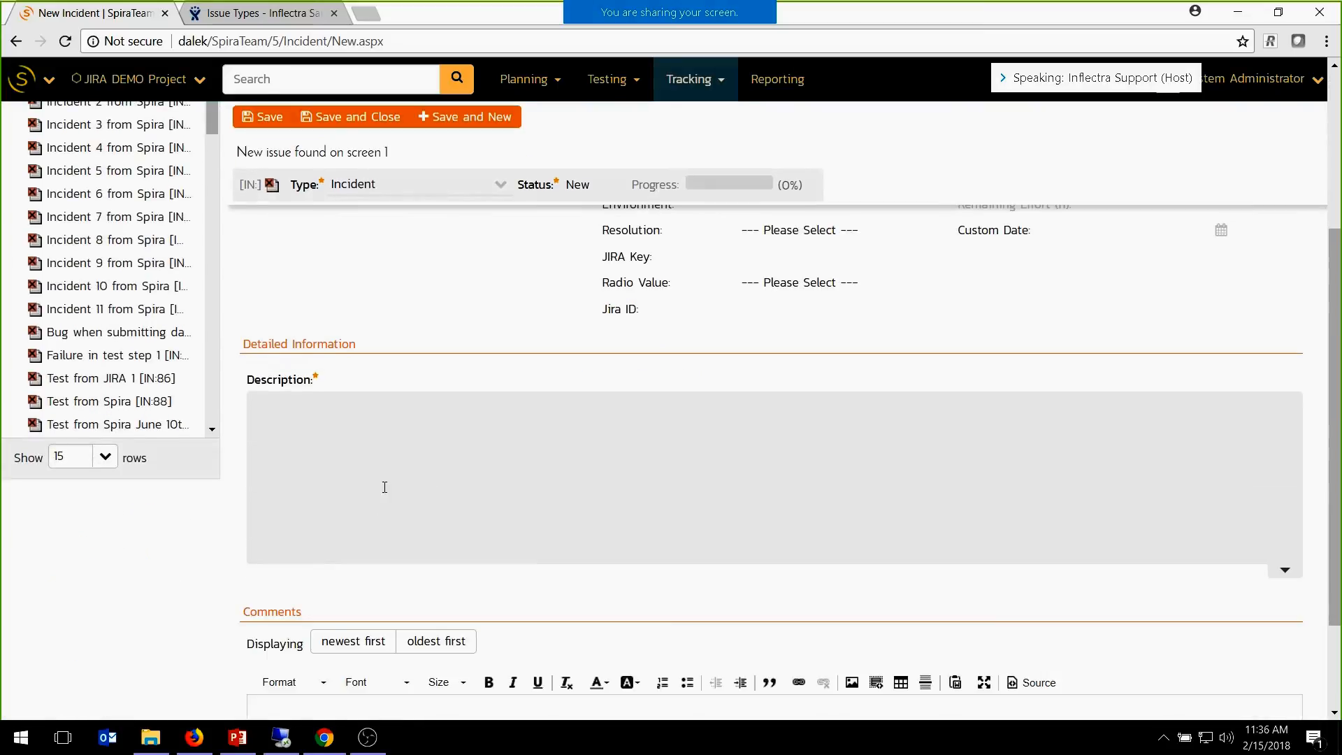
{"action": "left_click", "coordinate": [383, 483]}
{"action": "type", "text": "We fo"}
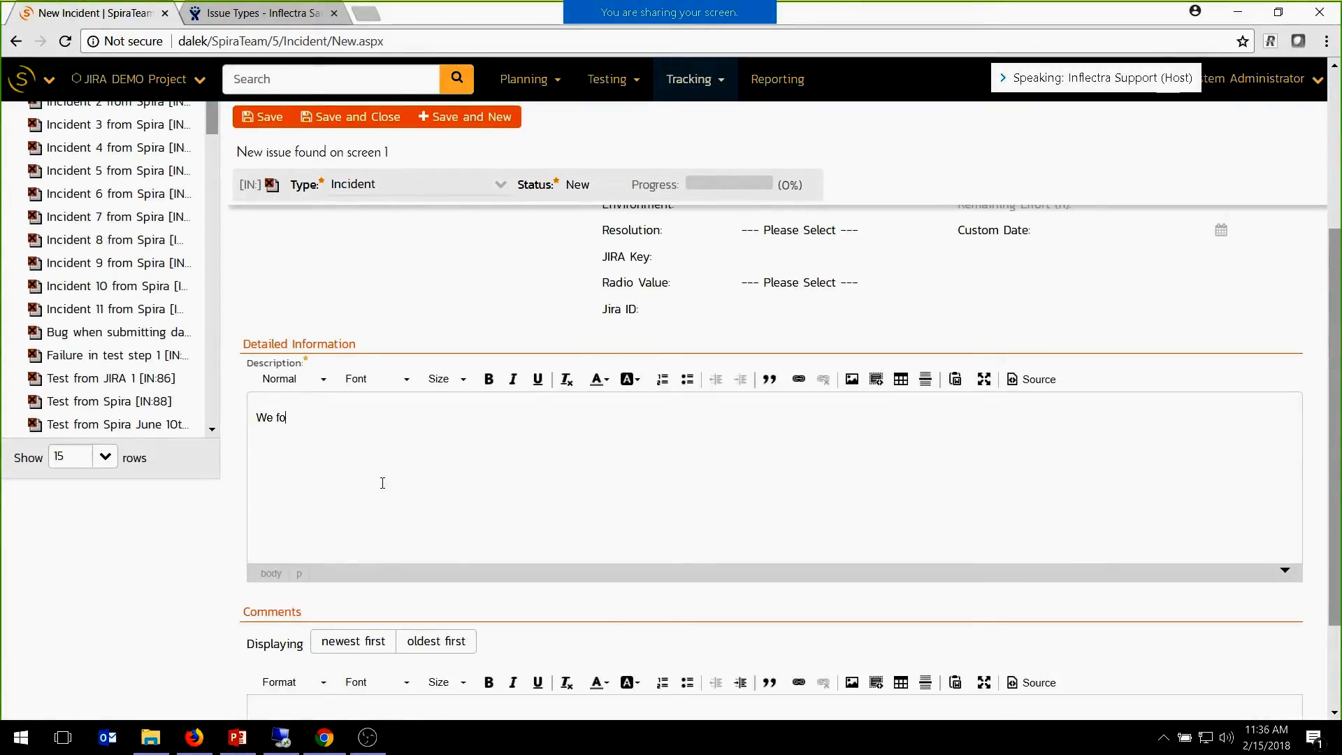
{"action": "type", "text": "und a bug on scr"}
{"action": "type", "text": "ene"}
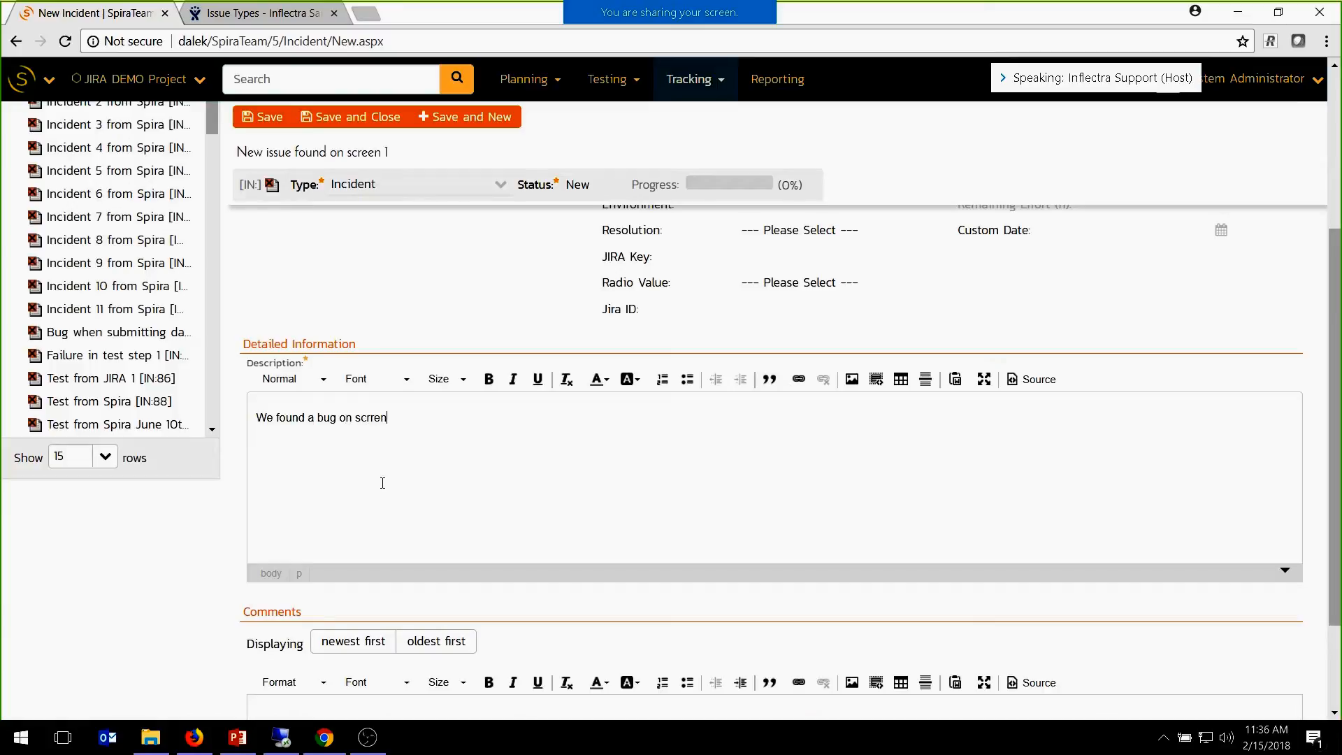
{"action": "key", "text": "BackSpace"}
{"action": "key", "text": "BackSpace"}
{"action": "type", "text": "nen"}
{"action": "key", "text": "BackSpace"}
{"action": "key", "text": "BackSpace"}
{"action": "key", "text": "BackSpace"}
{"action": "type", "text": "en 1"}
{"action": "left_click", "coordinate": [253, 120]}
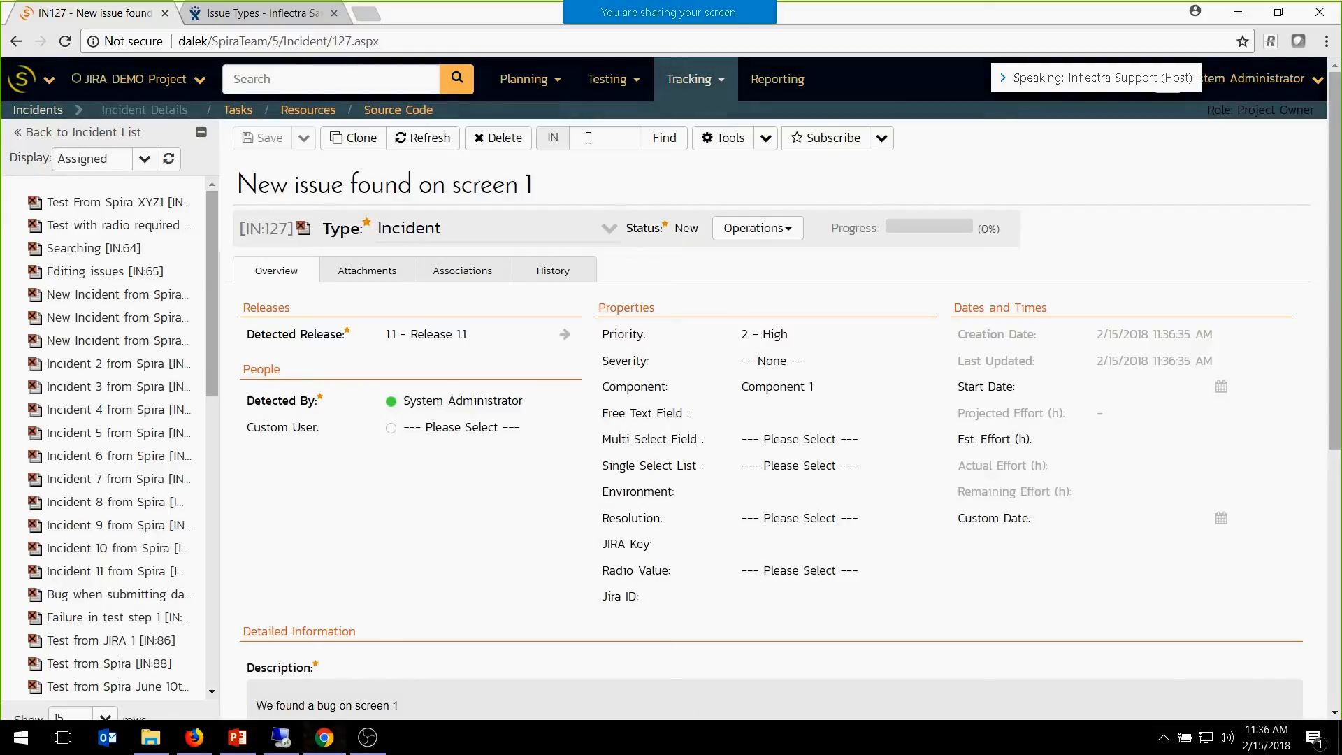
Execute the test case "Test that we can login to system XYZ" against Release 1.1, and pass steps 1 and 2.
{"action": "left_click", "coordinate": [608, 79]}
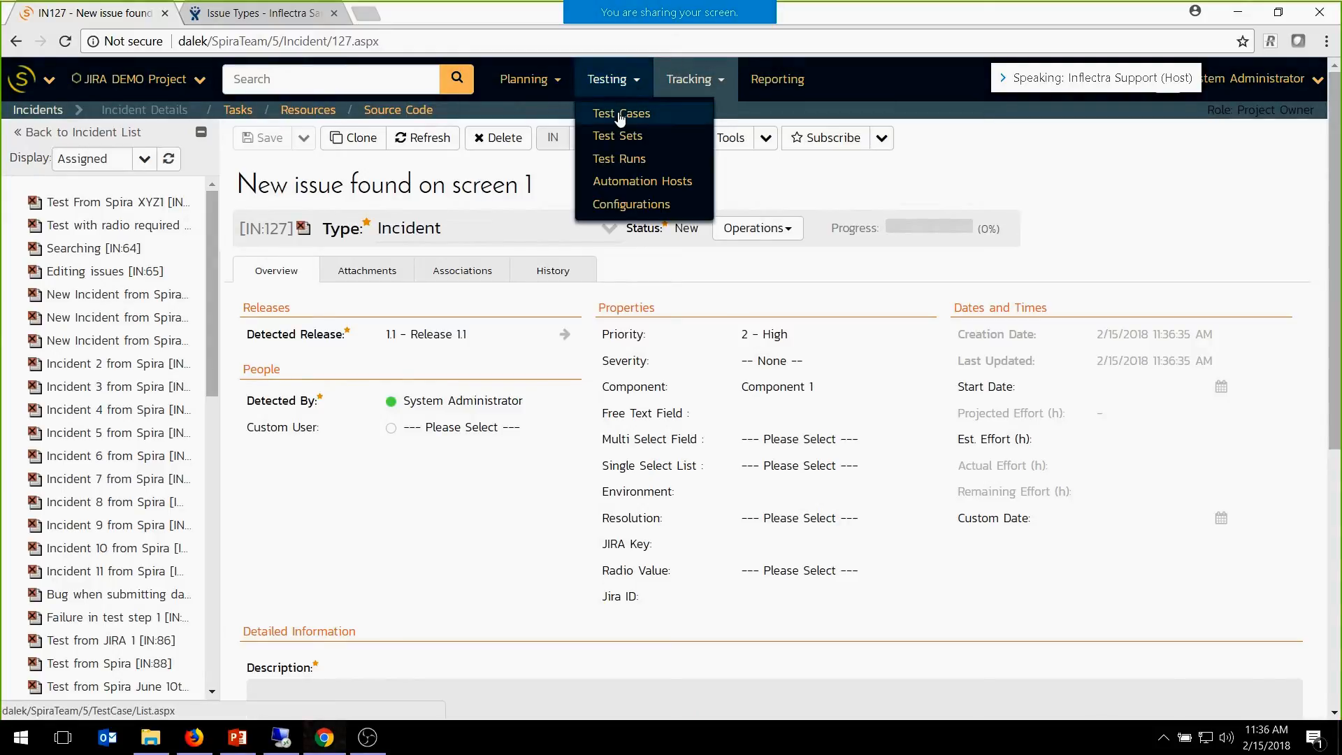
{"action": "left_click", "coordinate": [620, 114]}
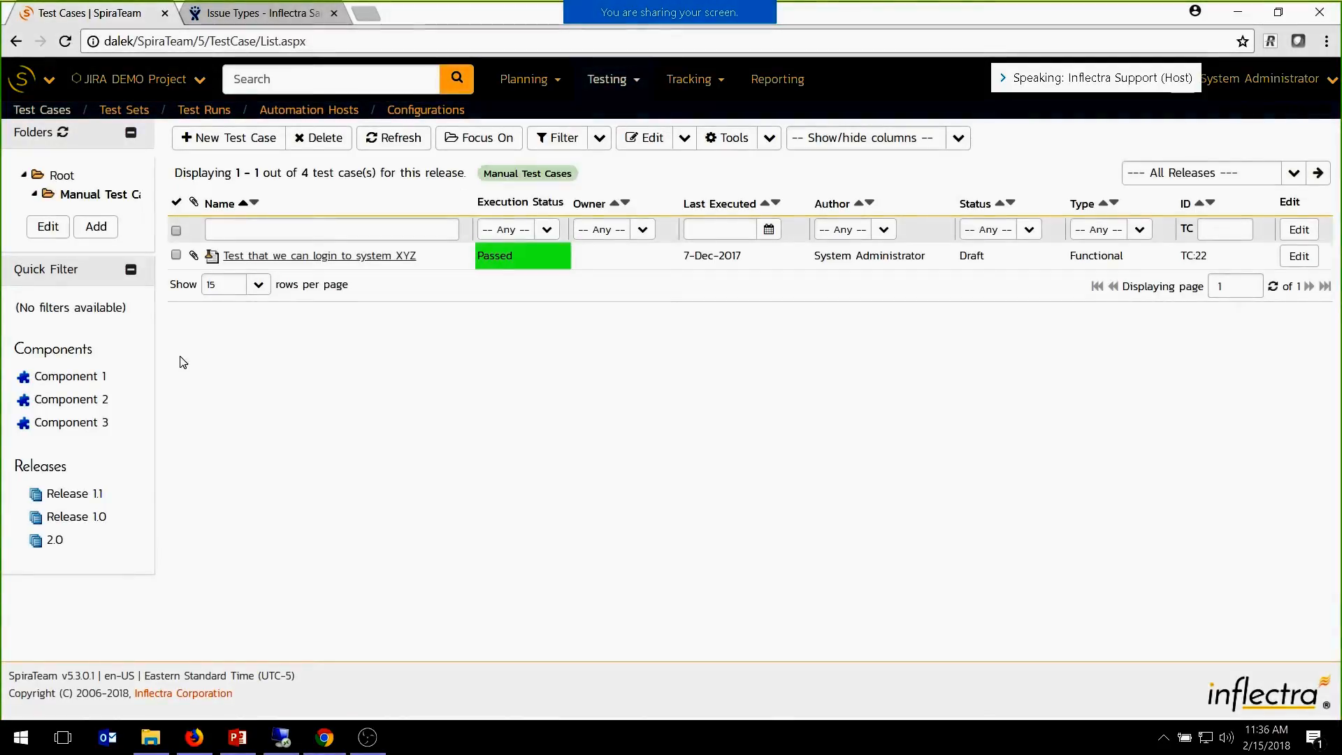
{"action": "left_click", "coordinate": [176, 257]}
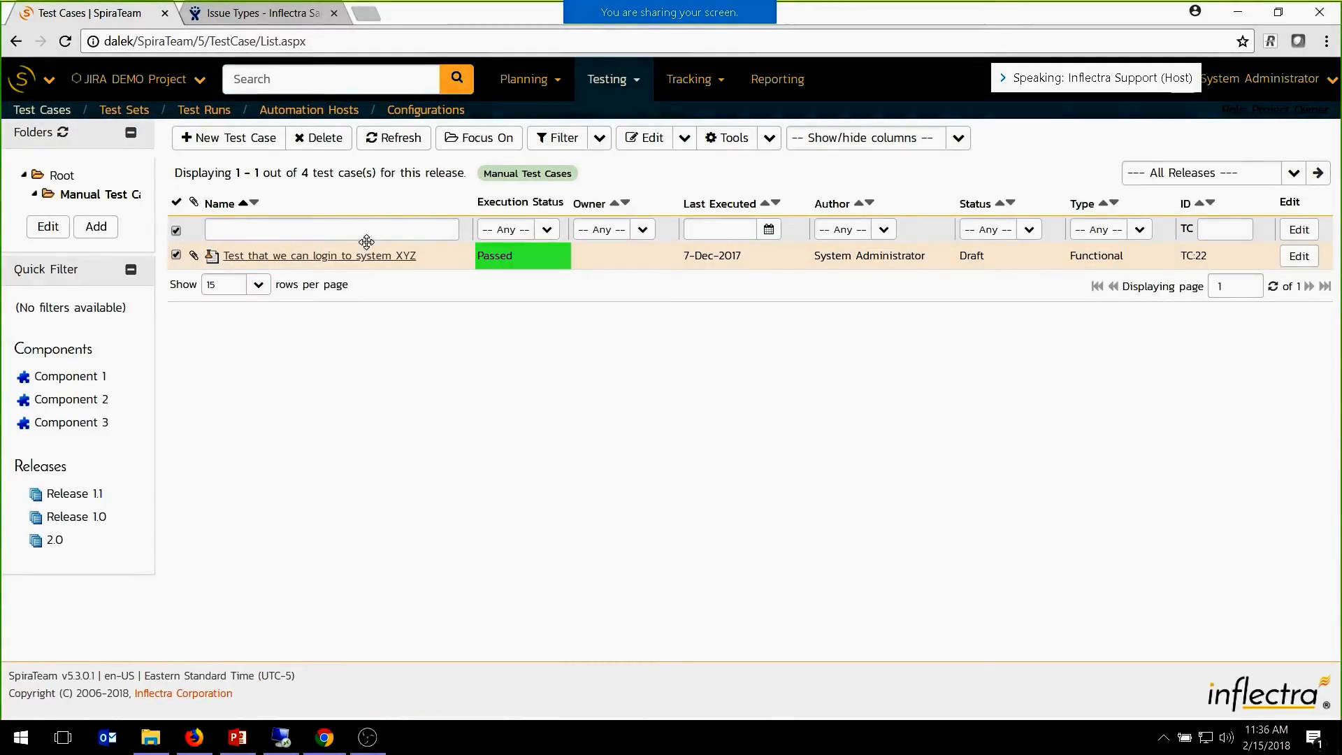
{"action": "left_click", "coordinate": [769, 141]}
{"action": "left_click", "coordinate": [736, 168]}
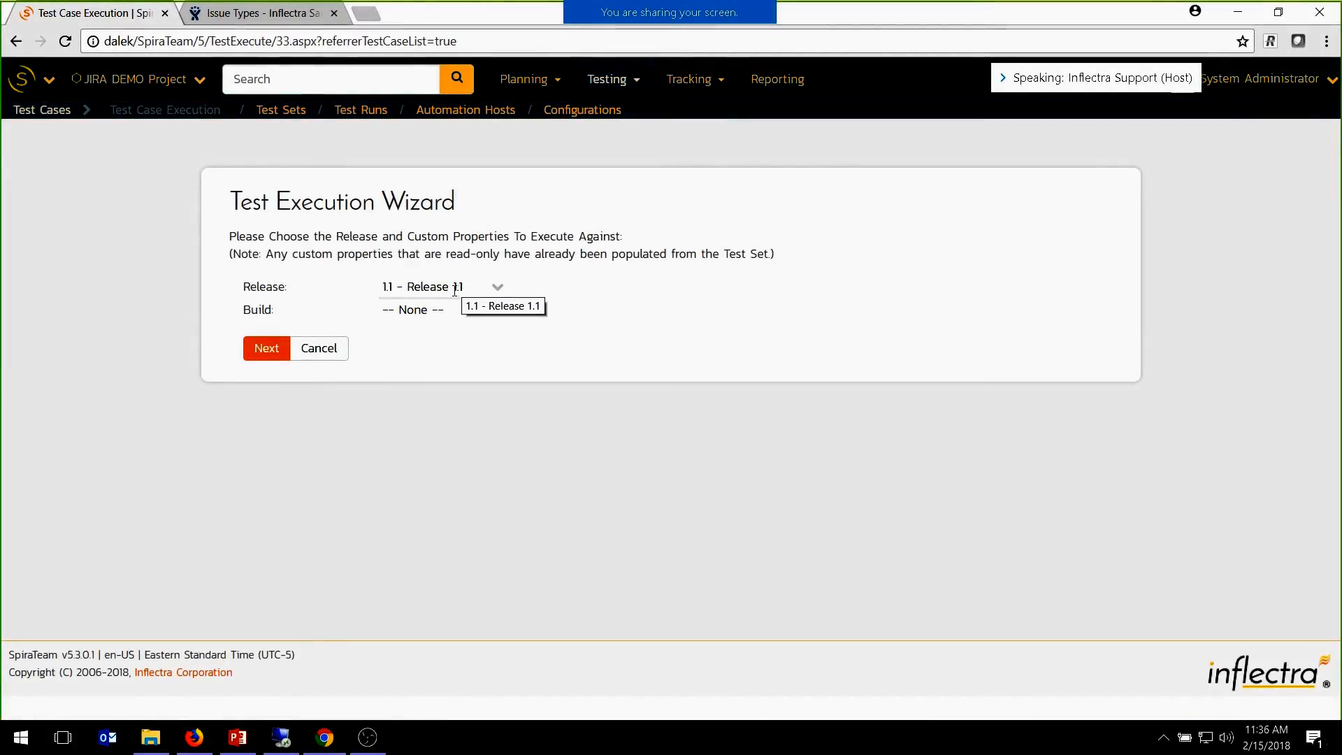
{"action": "left_click", "coordinate": [274, 349]}
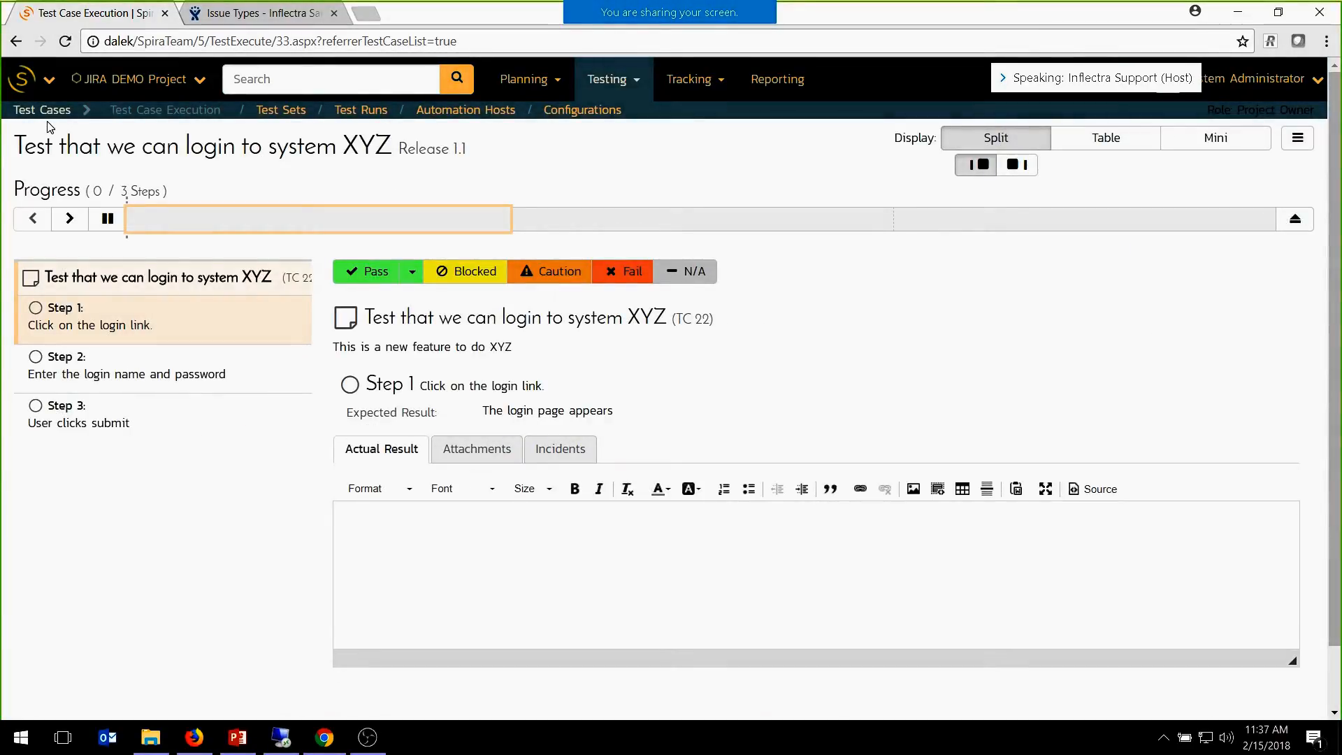
{"action": "left_click", "coordinate": [369, 274]}
{"action": "left_click", "coordinate": [369, 274]}
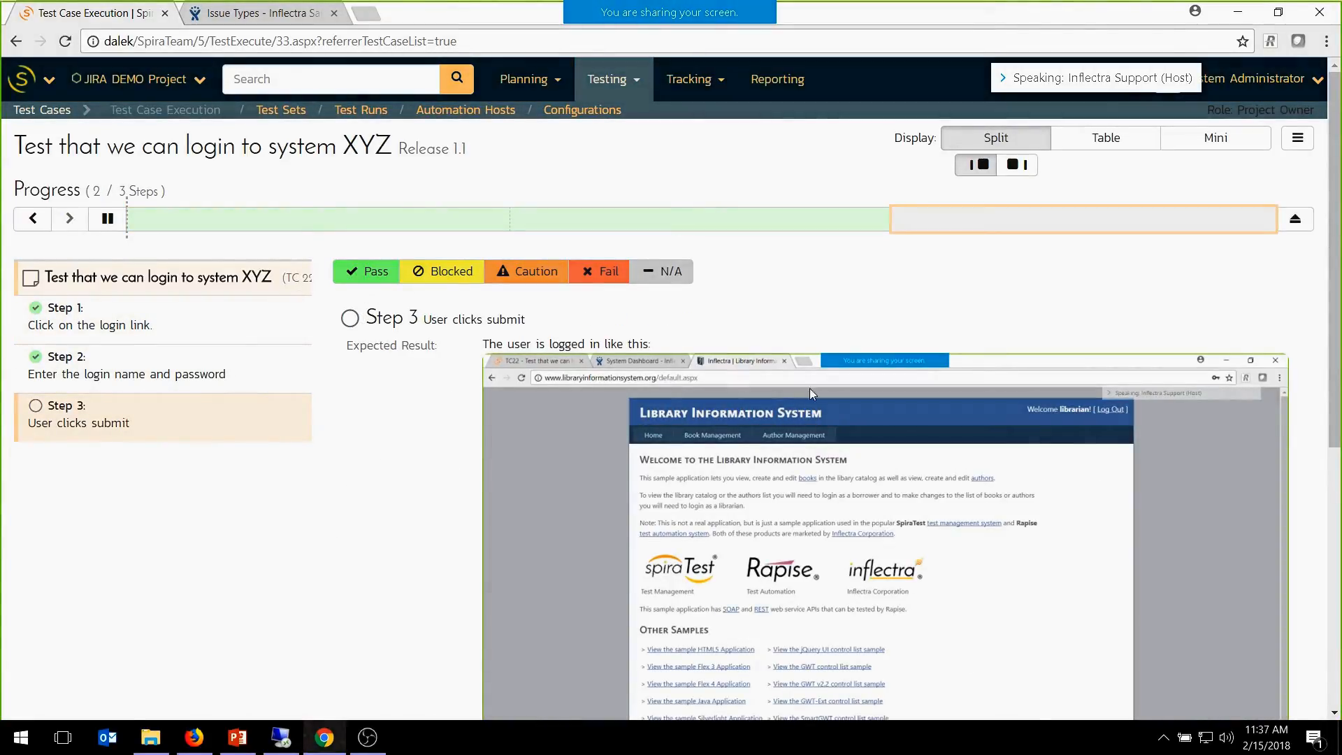
Record step 3's actual result as "We didn't the expected screen, we saw an error page instead:" and paste the copied screenshot below it.
{"action": "scroll", "coordinate": [360, 455], "scroll_direction": "down", "scroll_amount": 5}
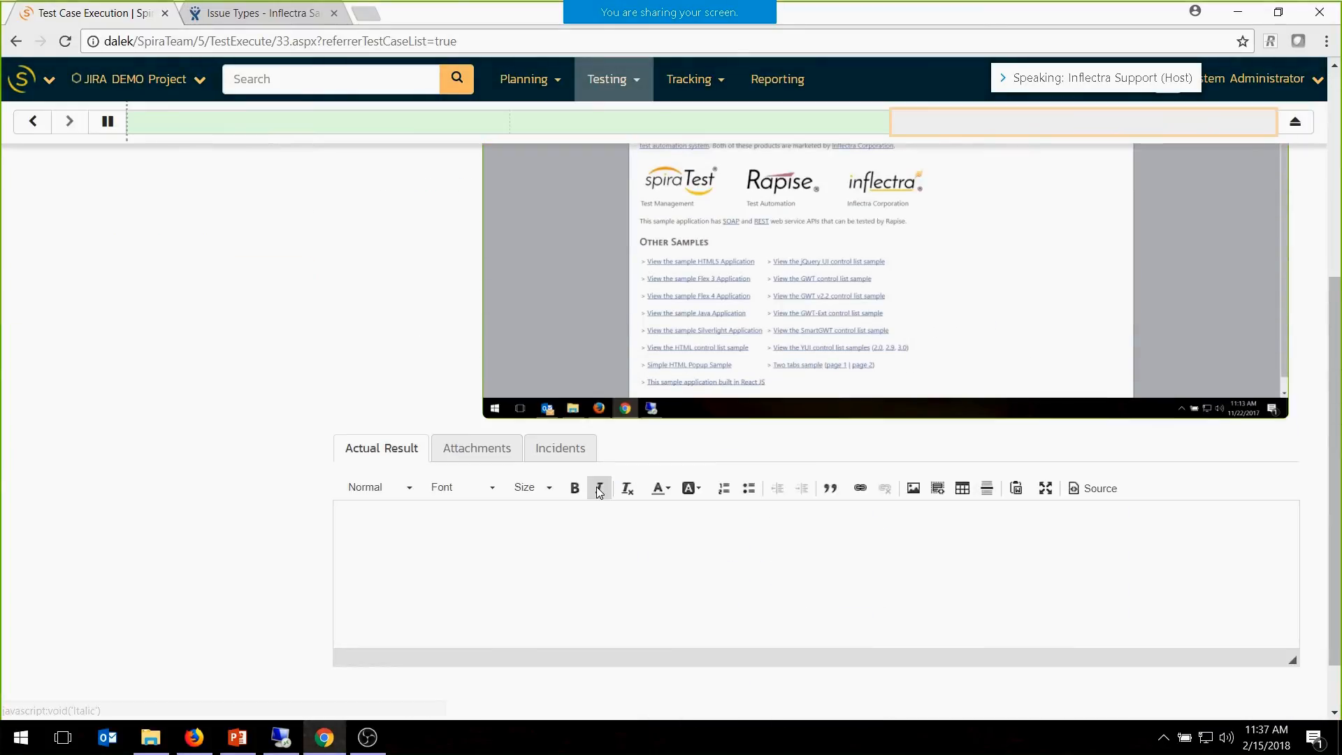
{"action": "left_click", "coordinate": [406, 572]}
{"action": "type", "text": "We didn't"}
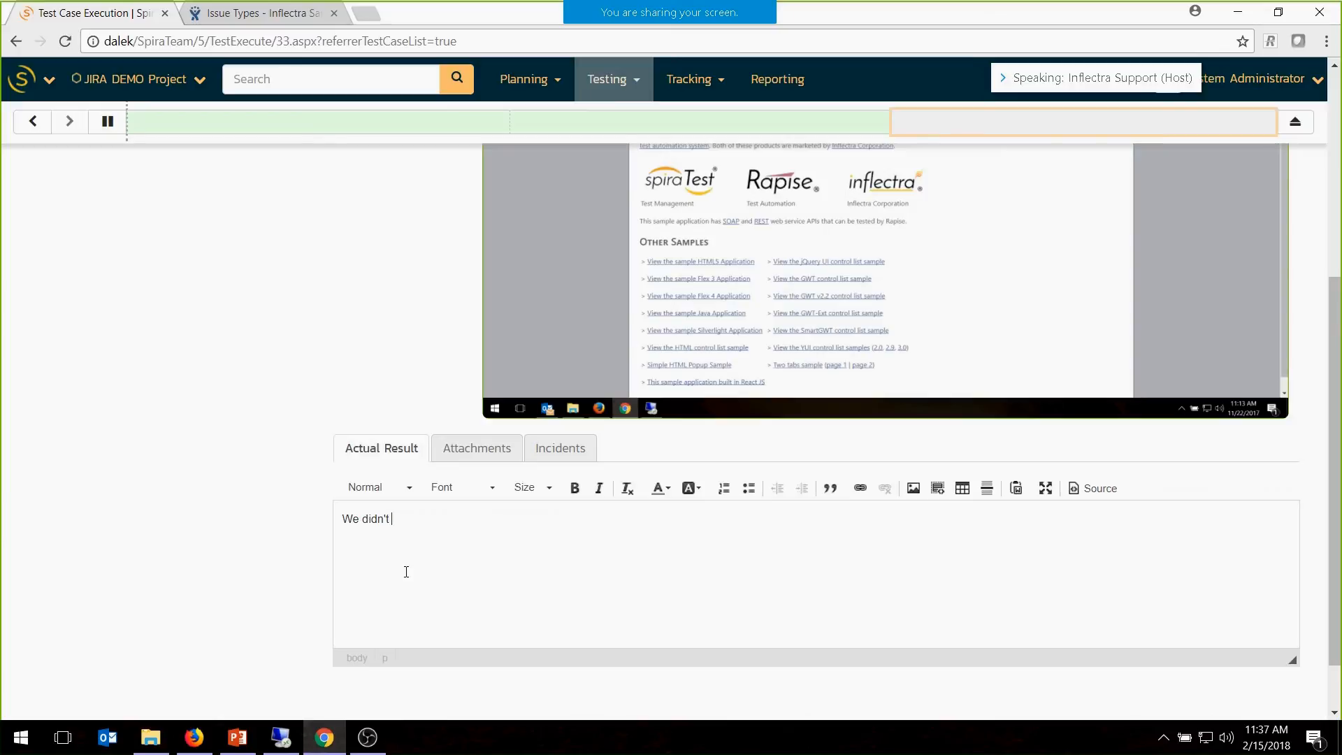
{"action": "type", "text": " the expected screen, we saw an error pagee"}
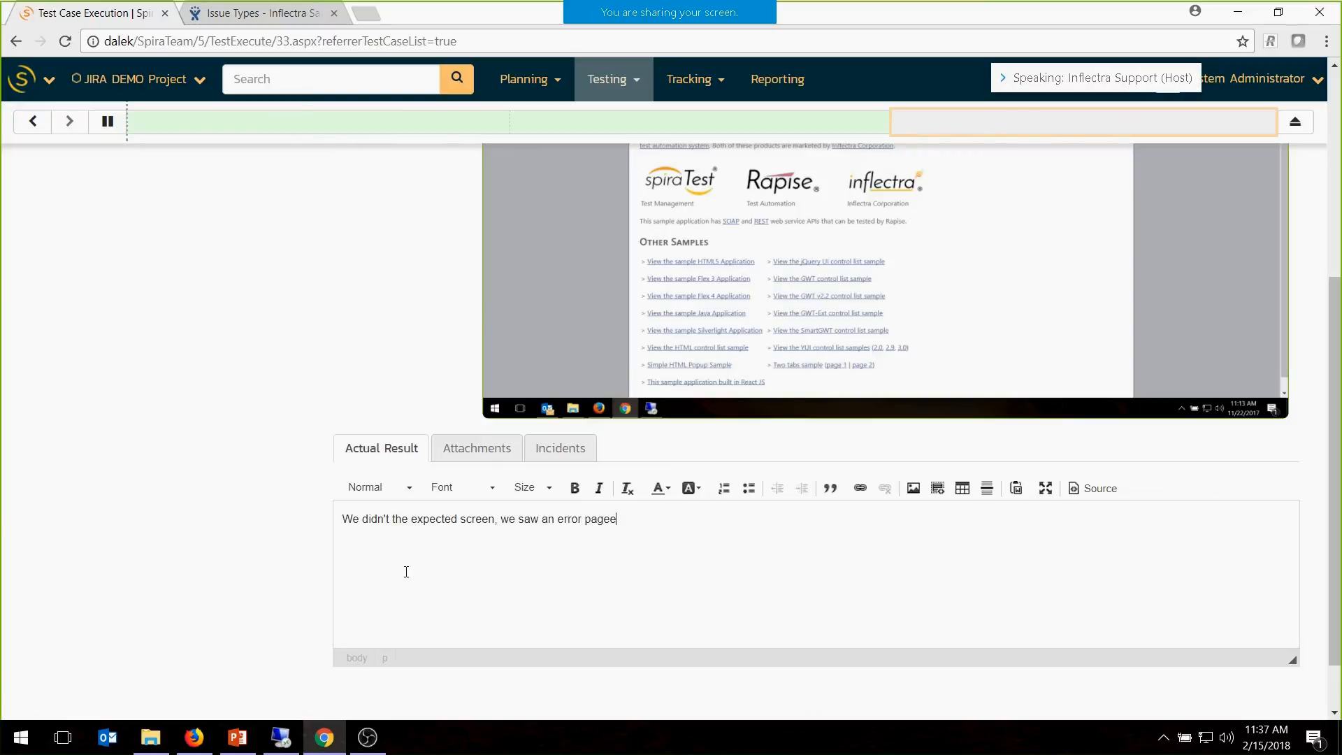
{"action": "key", "text": "BackSpace"}
{"action": "type", "text": "instead:"}
{"action": "key", "text": "ctrl+v"}
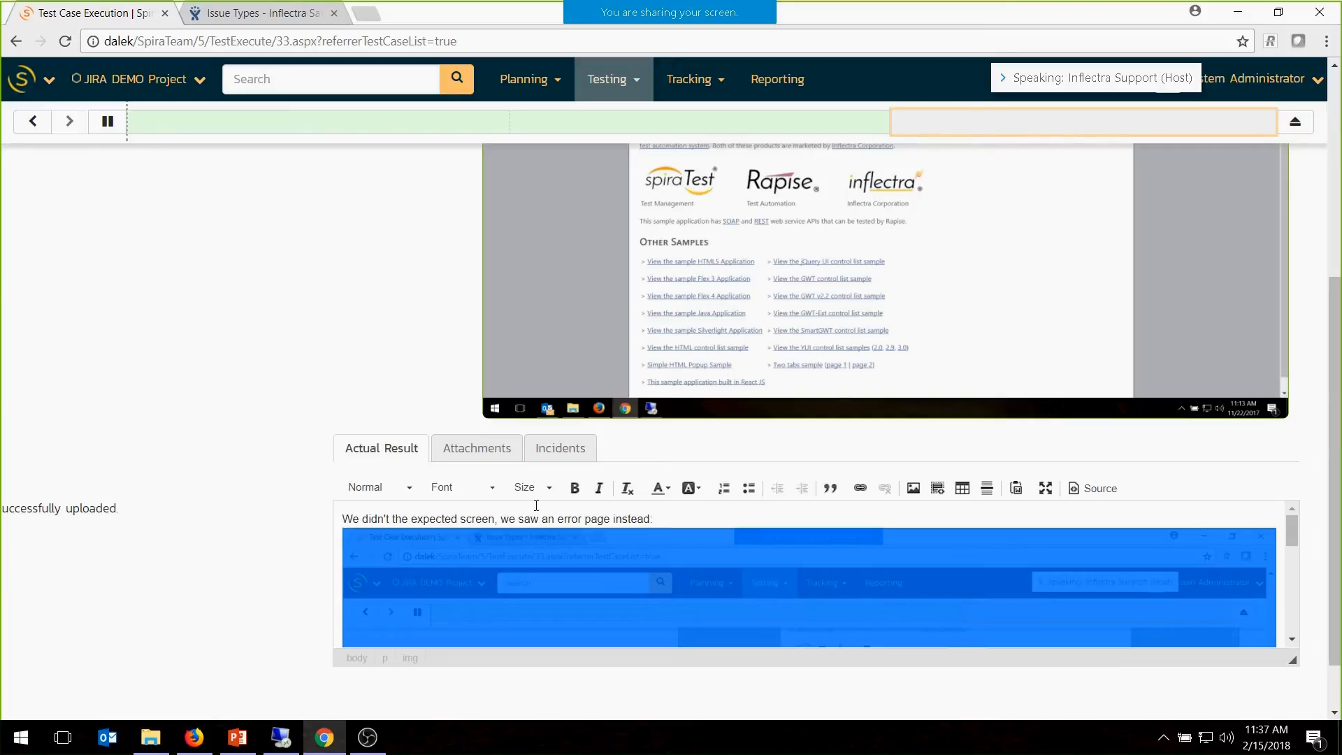
Start a new incident for test step 3 and name it "Found issue on the submission form".
{"action": "left_click", "coordinate": [580, 451]}
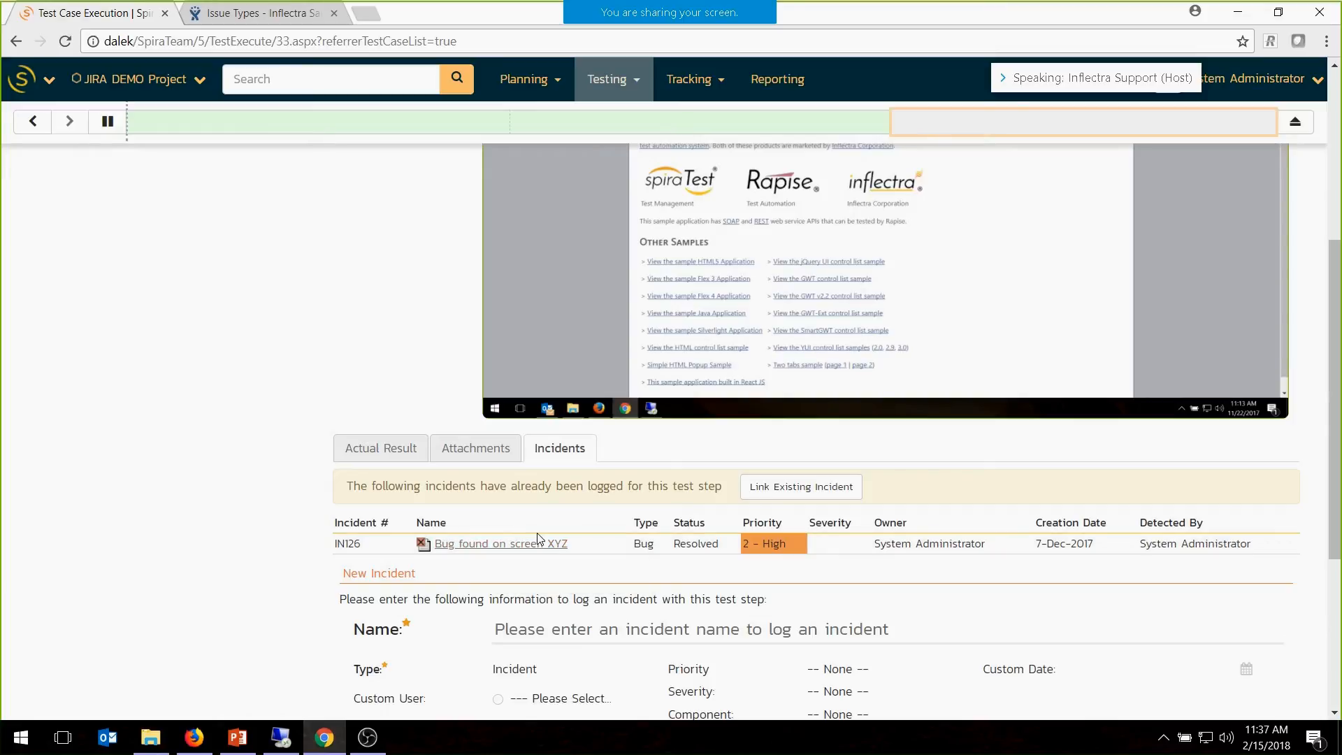
{"action": "mouse_move", "coordinate": [533, 546]}
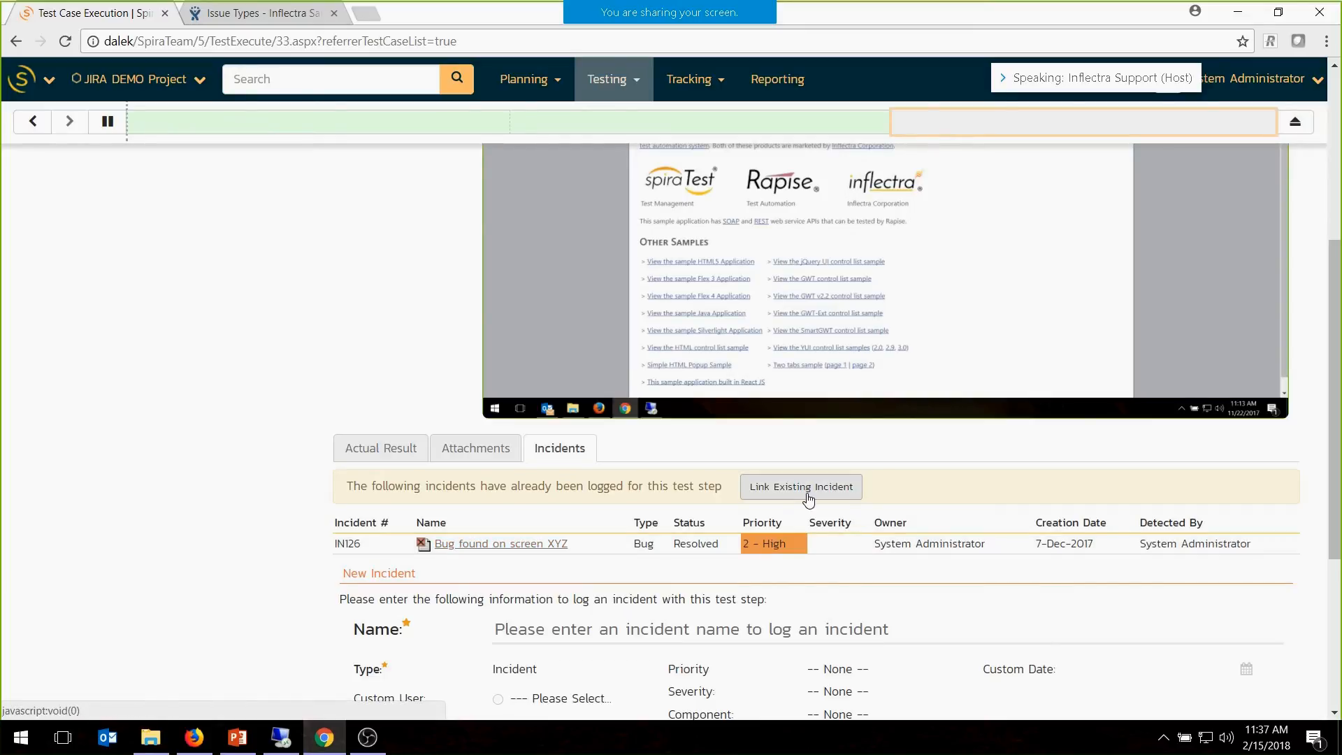
{"action": "scroll", "coordinate": [581, 592], "scroll_direction": "down", "scroll_amount": 3}
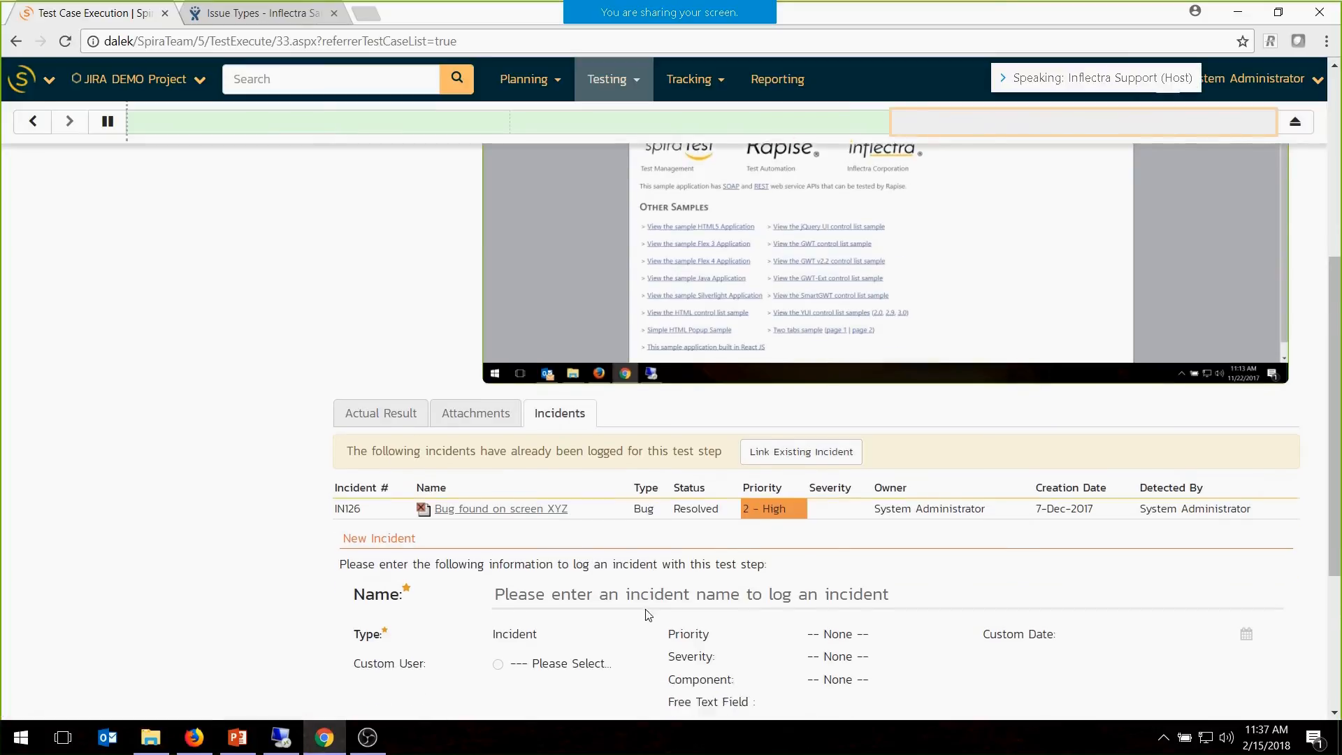
{"action": "left_click", "coordinate": [554, 456]}
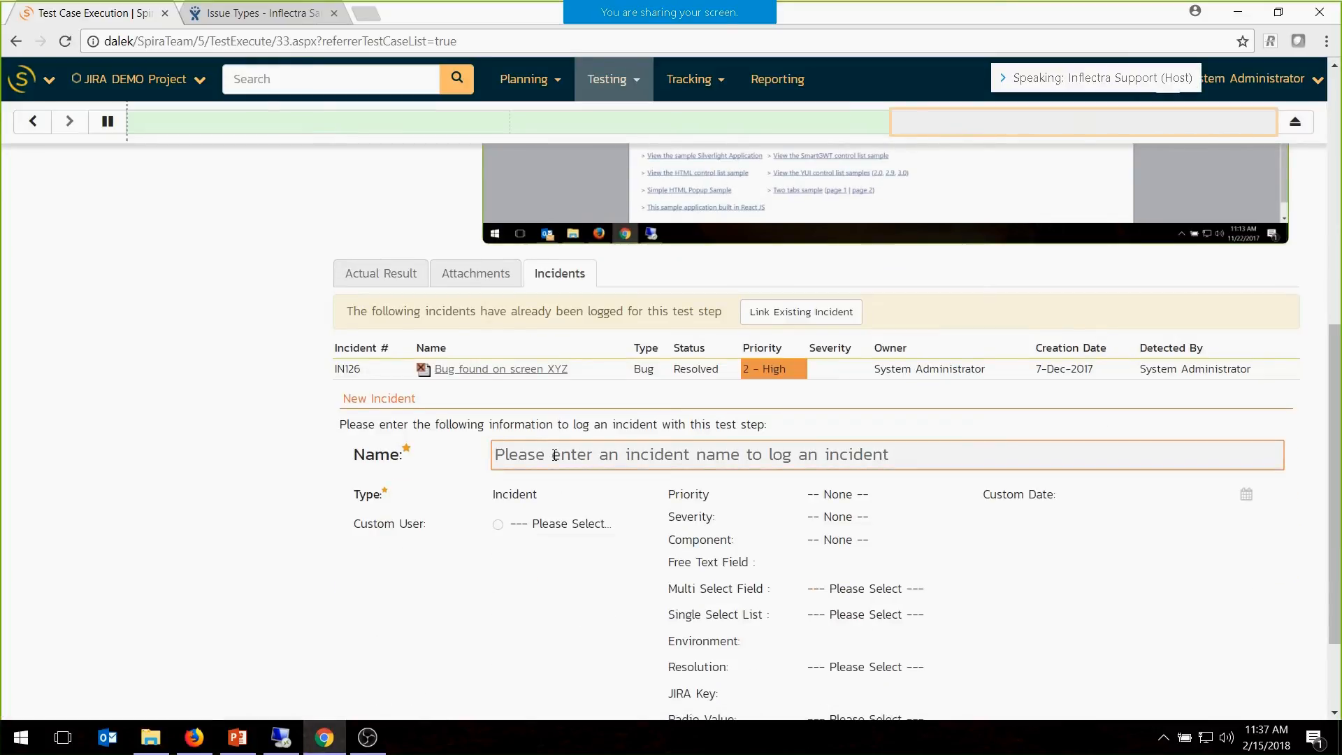
{"action": "type", "text": "Found "}
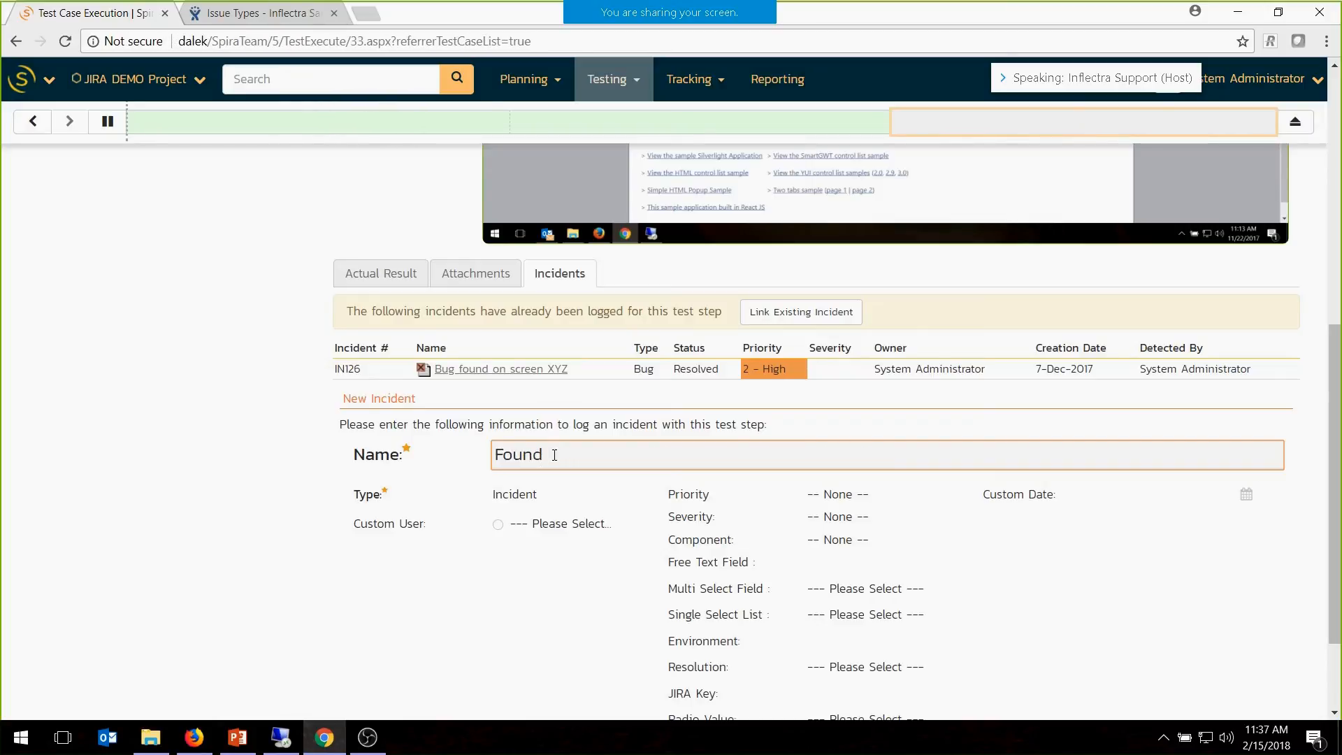
{"action": "type", "text": "issue on the subm"}
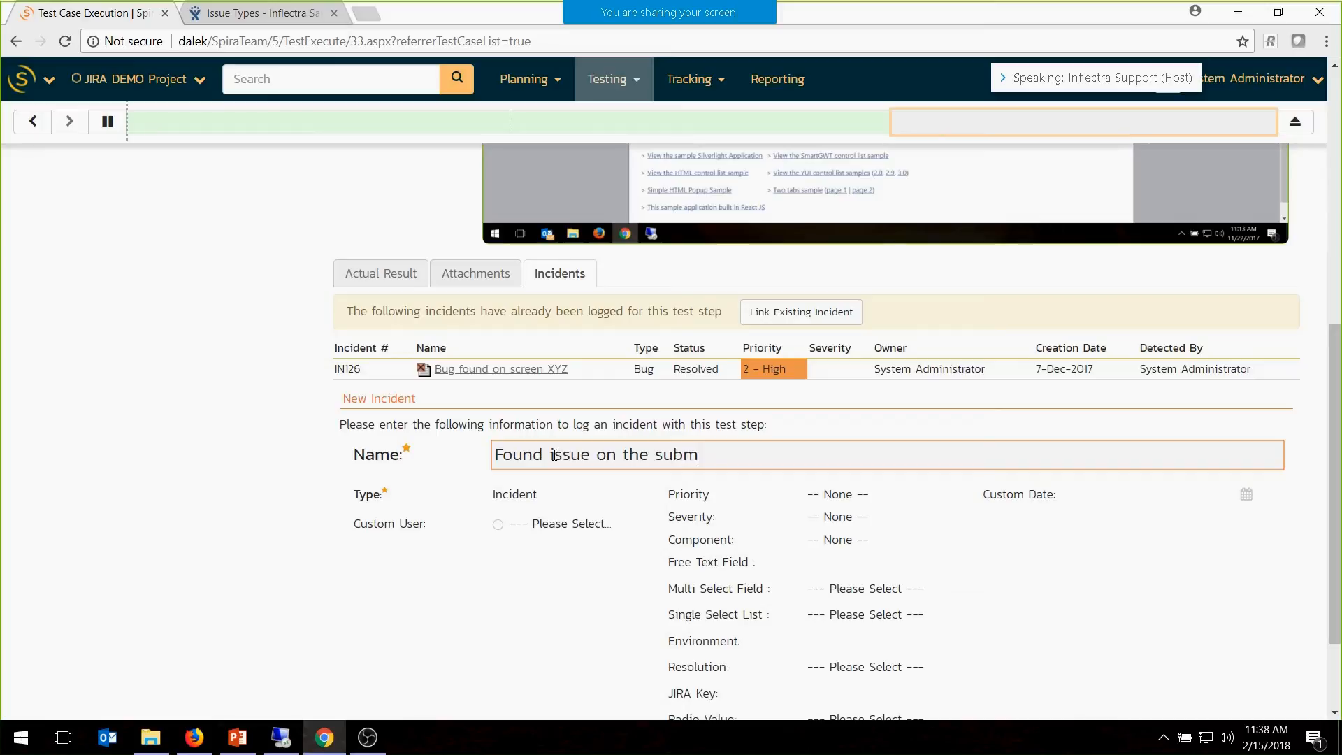
{"action": "type", "text": "ission form"}
Set the new incident's type to Bug, priority to 1 - Critical and component to Component 2.
{"action": "left_click", "coordinate": [567, 495]}
{"action": "left_click", "coordinate": [578, 520]}
{"action": "left_click", "coordinate": [874, 494]}
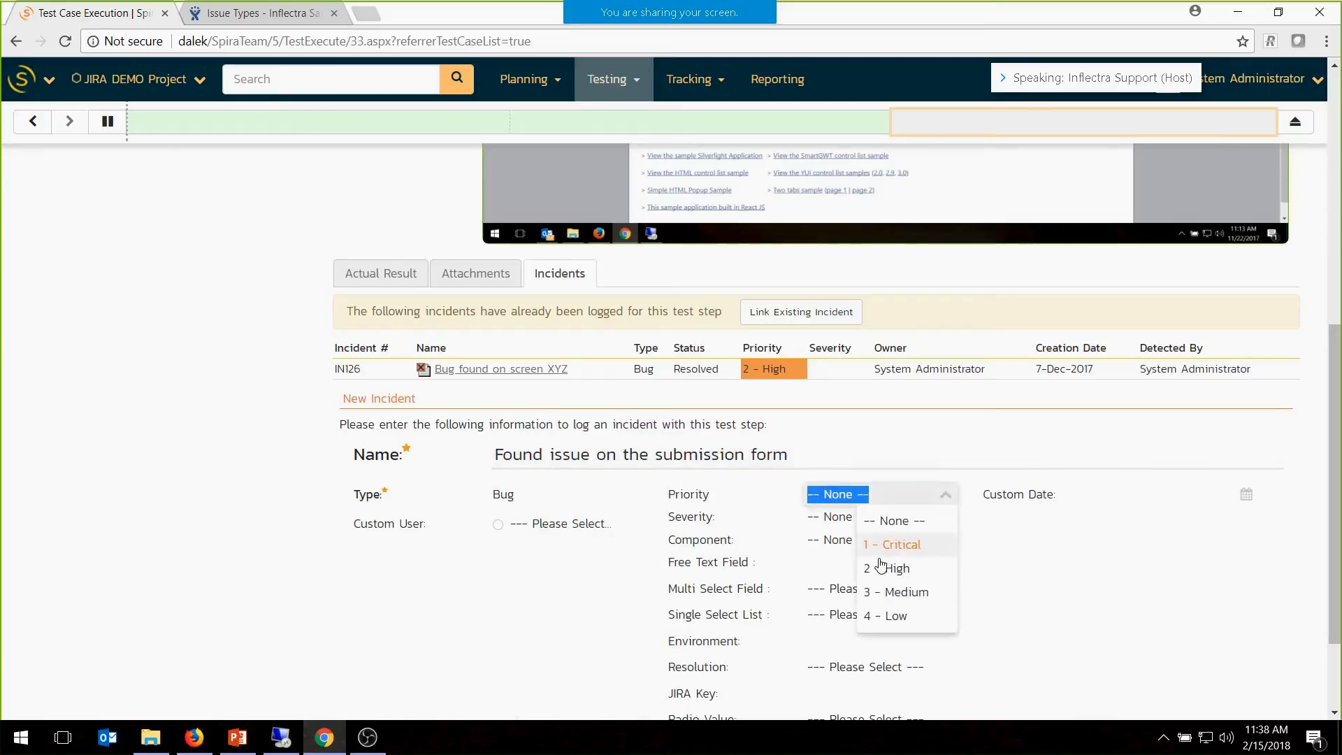
{"action": "left_click", "coordinate": [899, 544]}
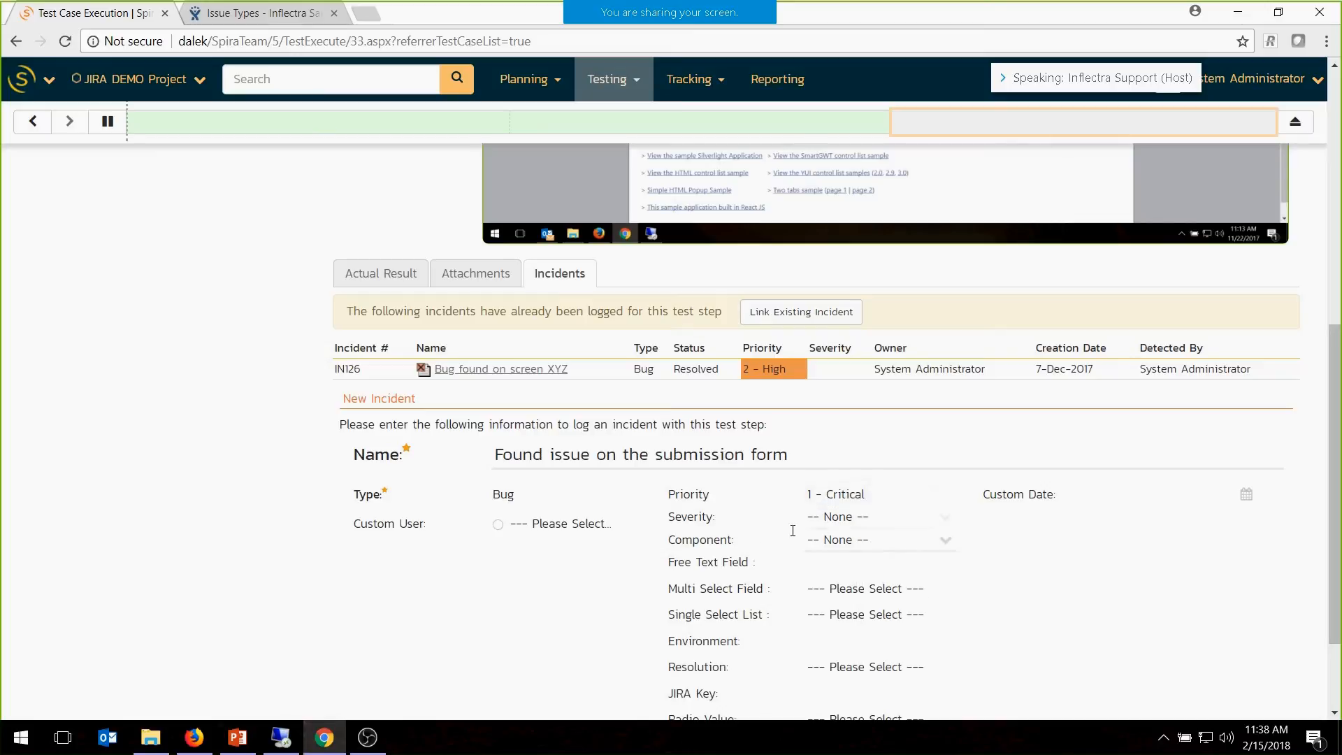
{"action": "left_click", "coordinate": [899, 539]}
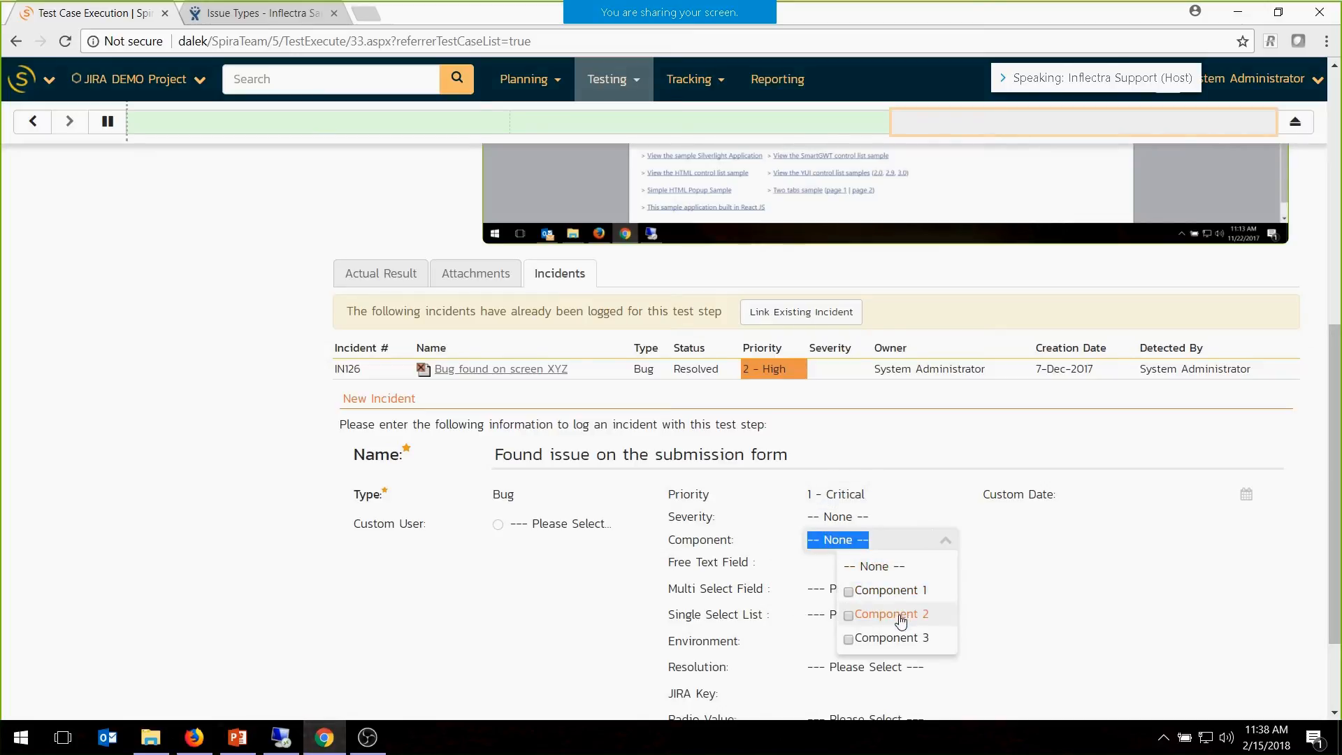
{"action": "left_click", "coordinate": [893, 612]}
{"action": "scroll", "coordinate": [837, 705], "scroll_direction": "down", "scroll_amount": 2}
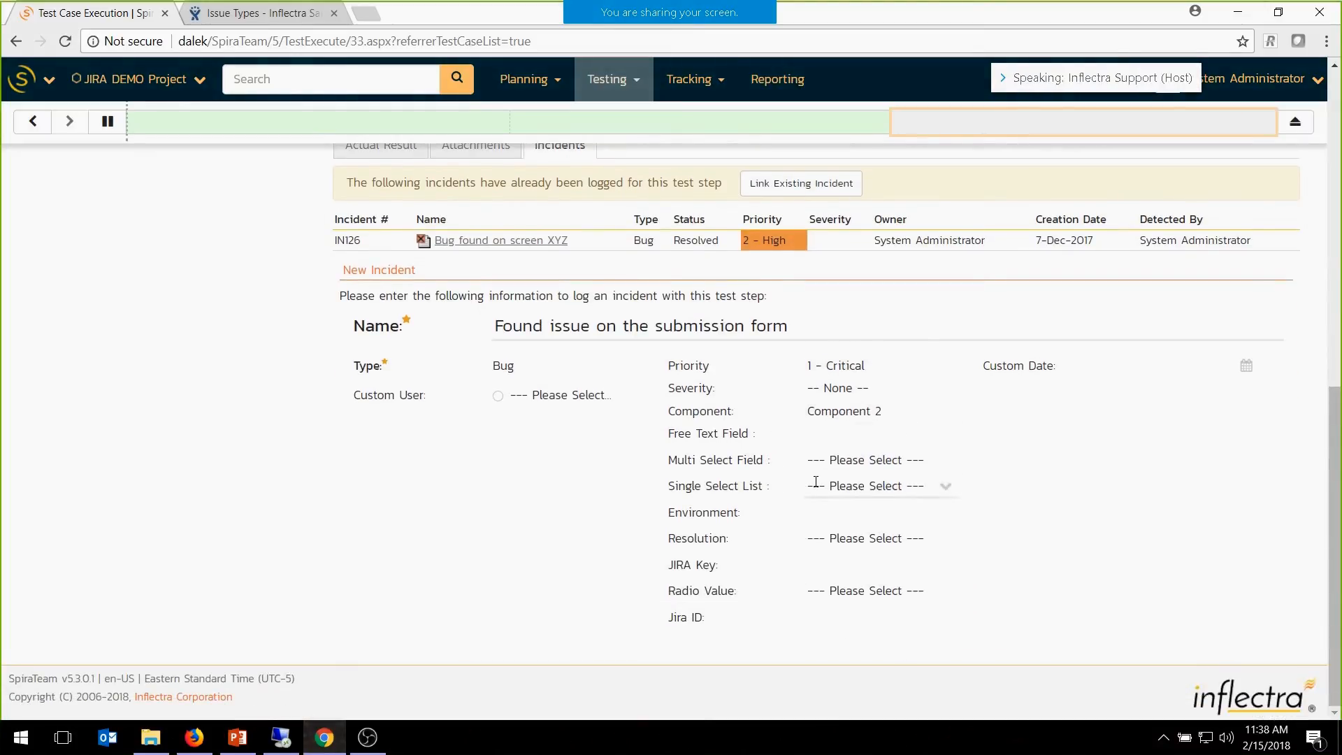
Mark step 3 as failed and finish the test run.
{"action": "scroll", "coordinate": [517, 481], "scroll_direction": "up", "scroll_amount": 15}
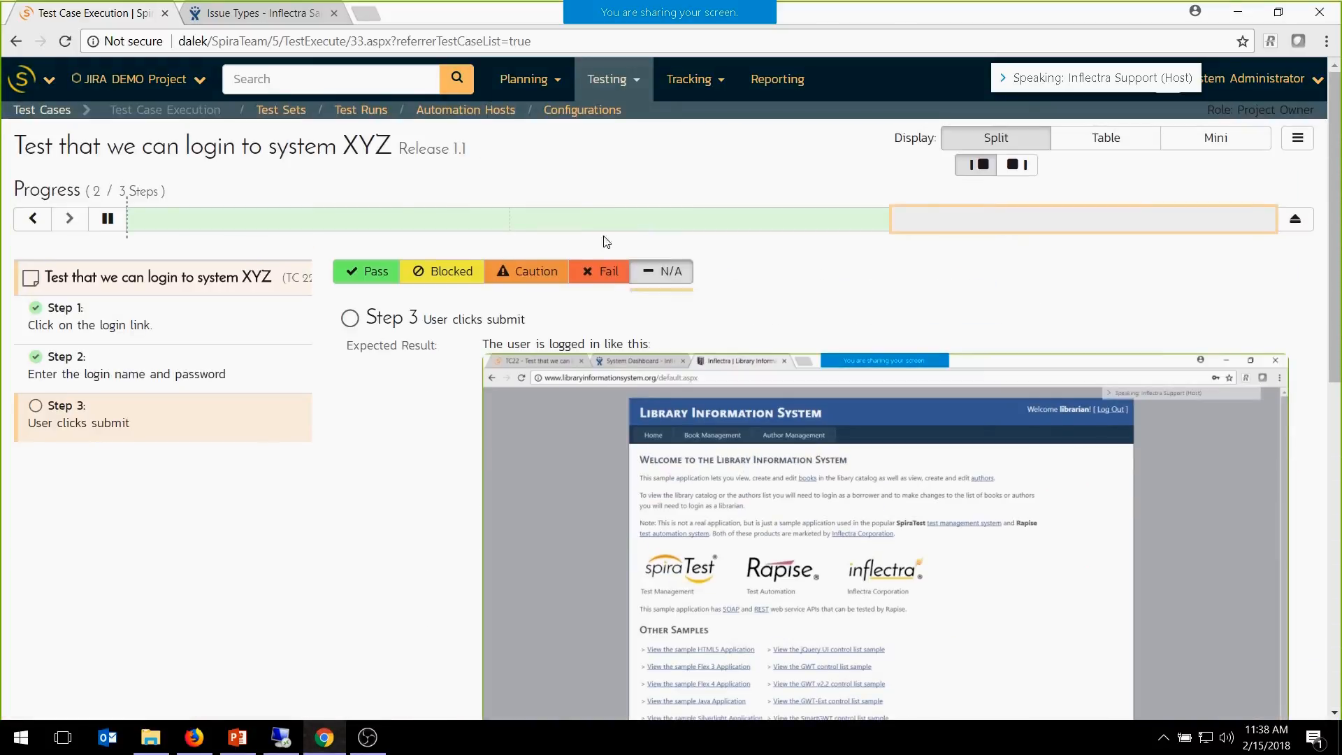
{"action": "left_click", "coordinate": [604, 276]}
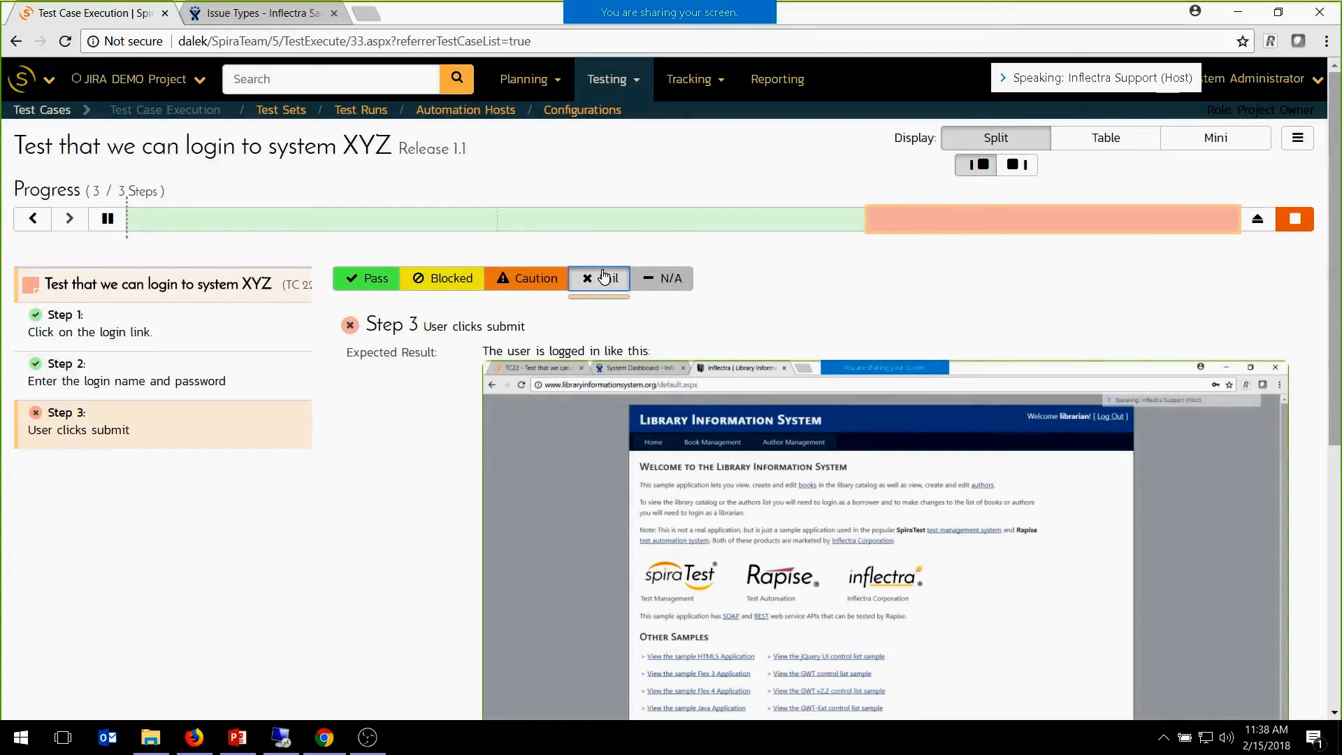
{"action": "left_click", "coordinate": [1290, 221]}
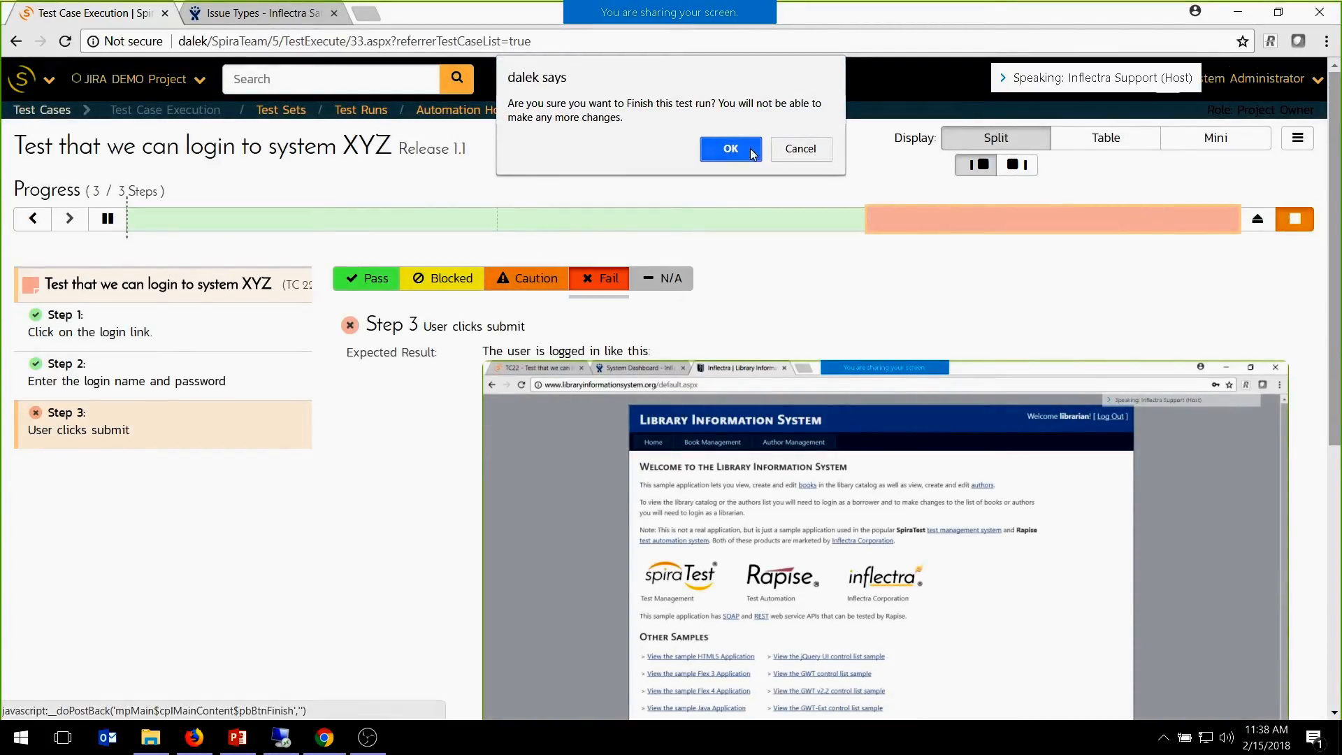
{"action": "left_click", "coordinate": [724, 152]}
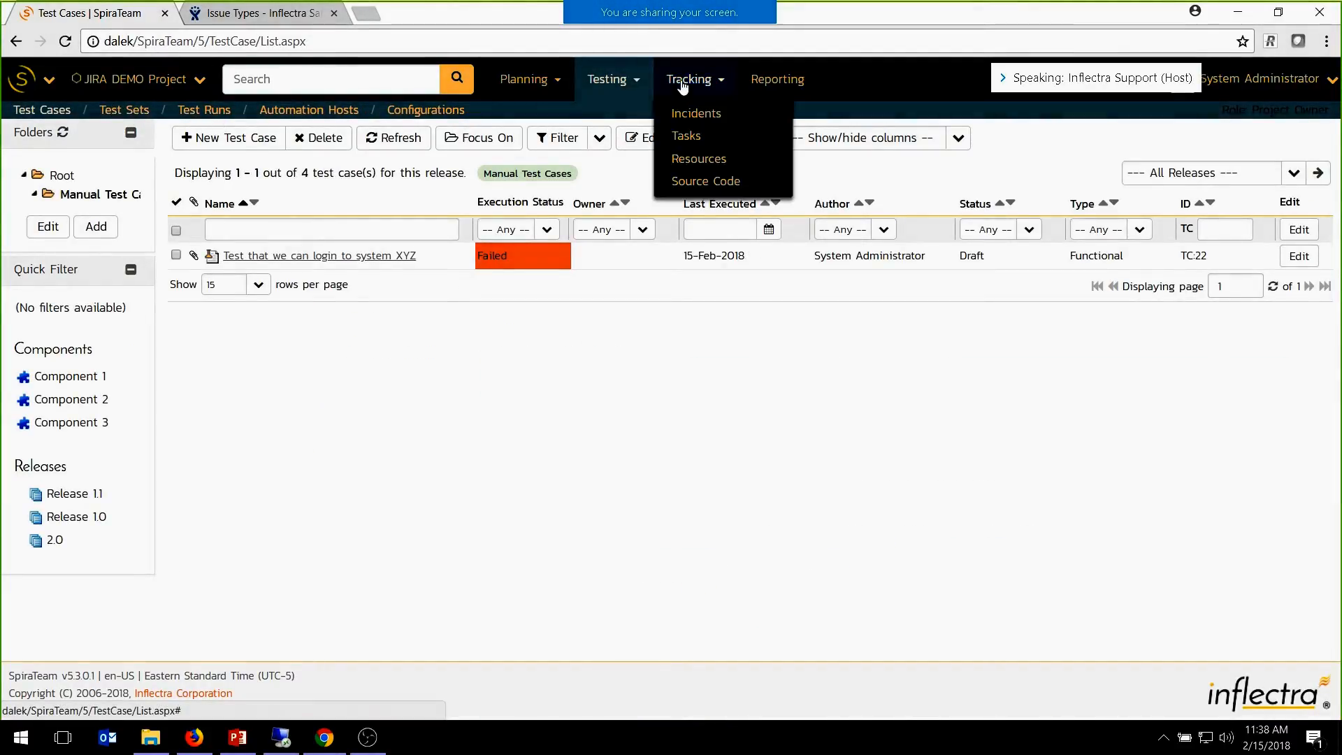
Open the incident "New issue found on screen 1" from the project's incident list.
{"action": "left_click", "coordinate": [683, 112]}
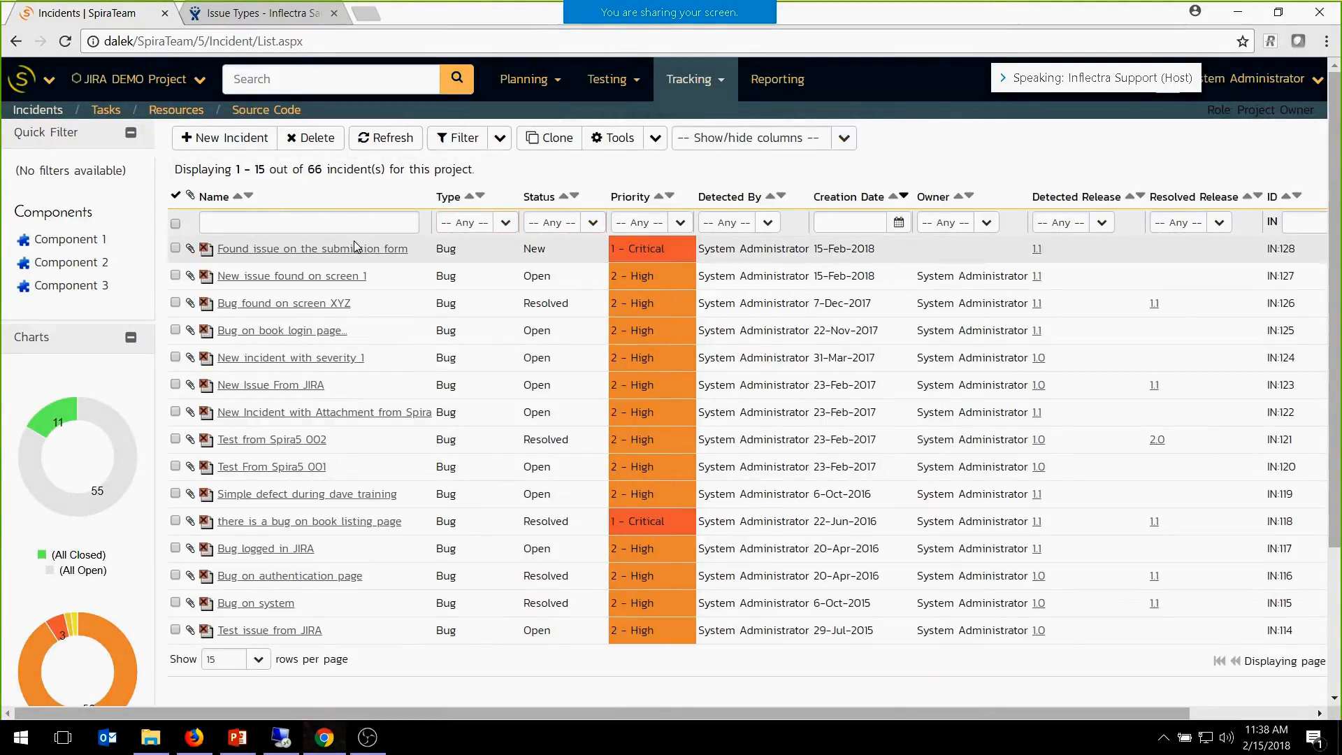
{"action": "mouse_move", "coordinate": [355, 250]}
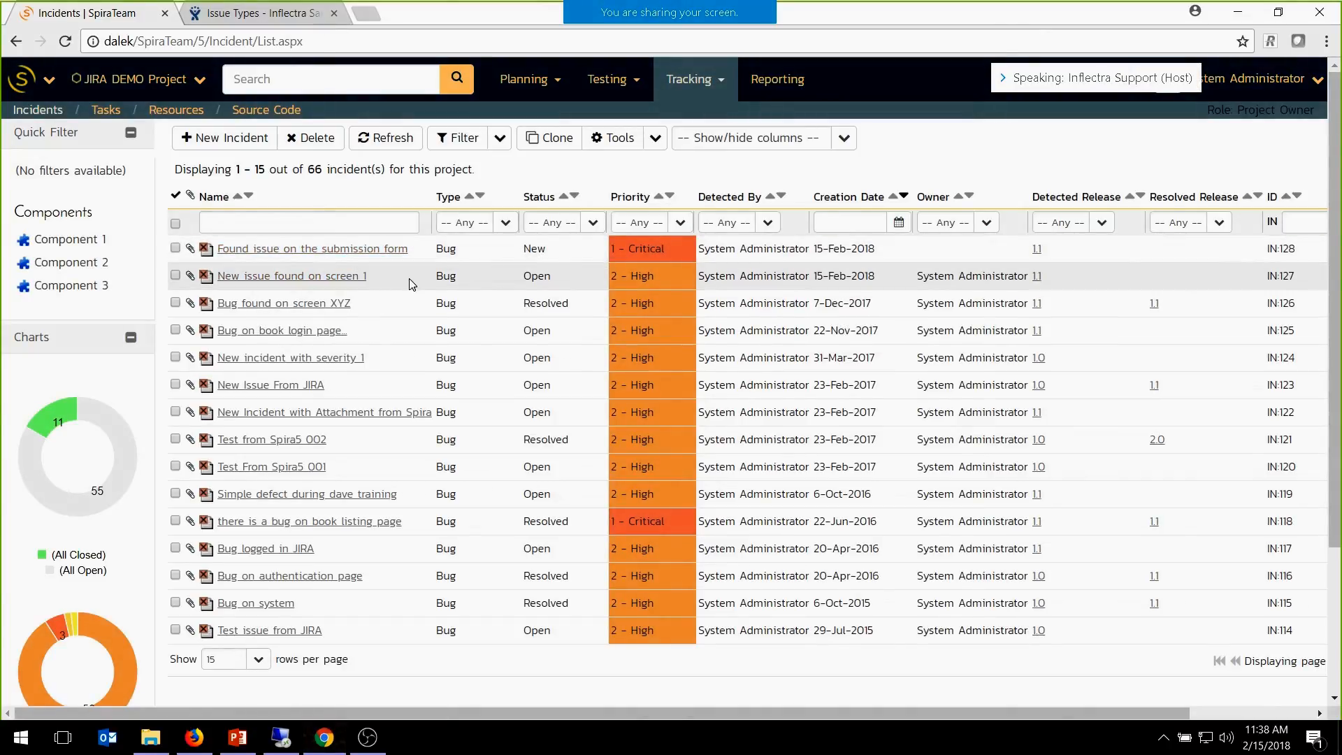
{"action": "double_click", "coordinate": [529, 276]}
{"action": "left_click", "coordinate": [349, 277]}
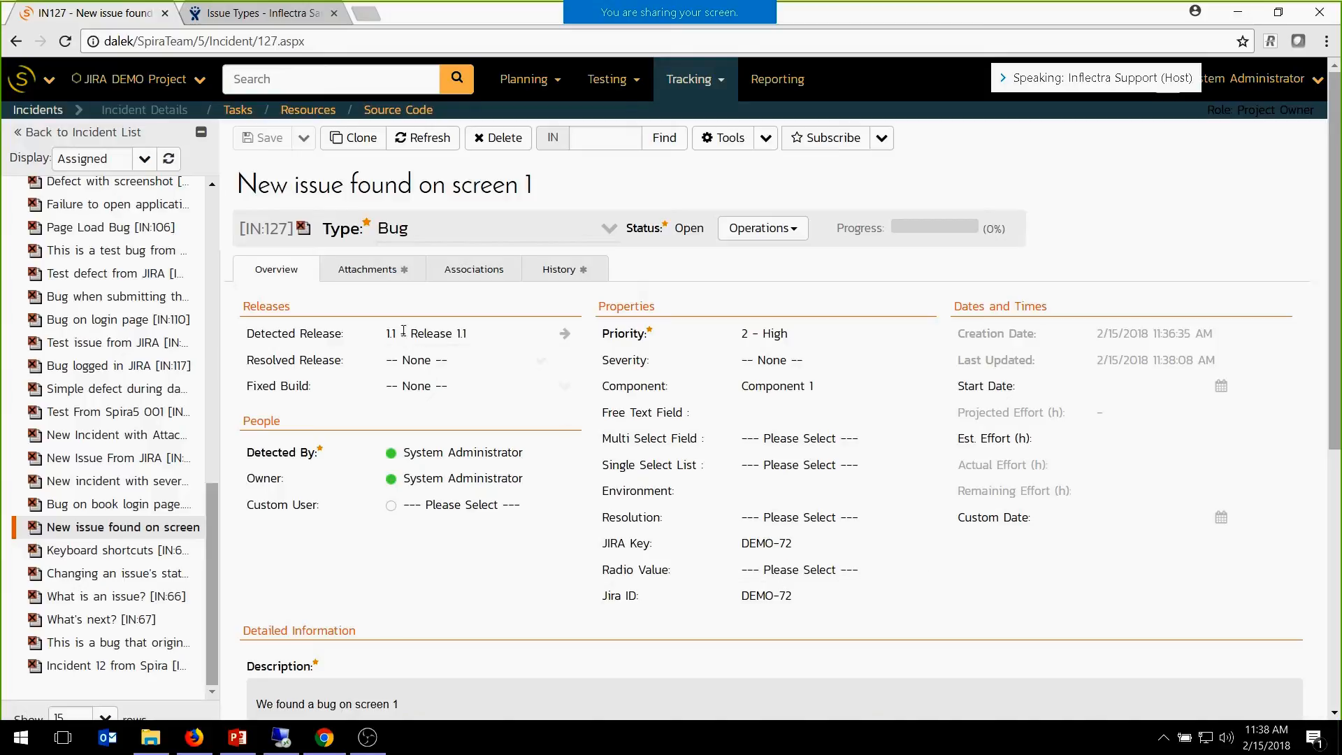
Review the incident's attachments, change history and Jira ID to check what the synchronization changed.
{"action": "left_click", "coordinate": [367, 272]}
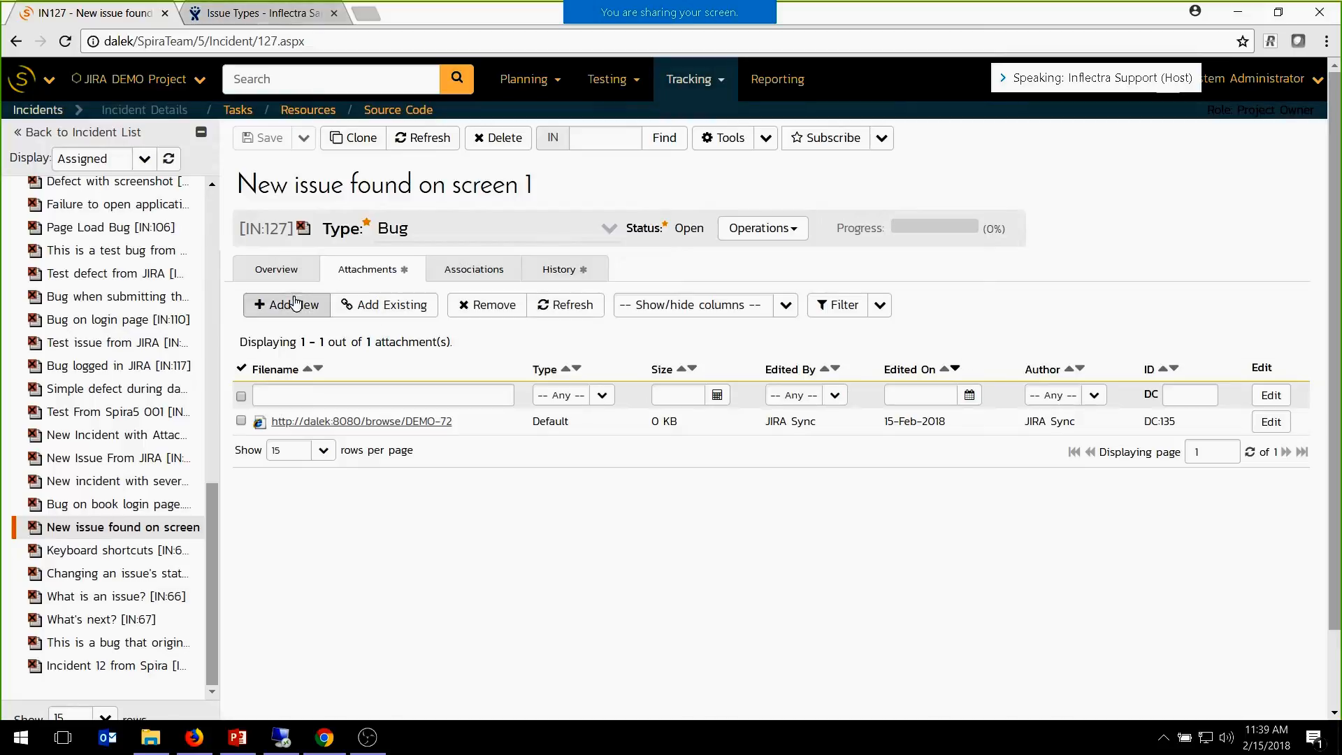
{"action": "left_click", "coordinate": [278, 271]}
{"action": "left_click", "coordinate": [575, 276]}
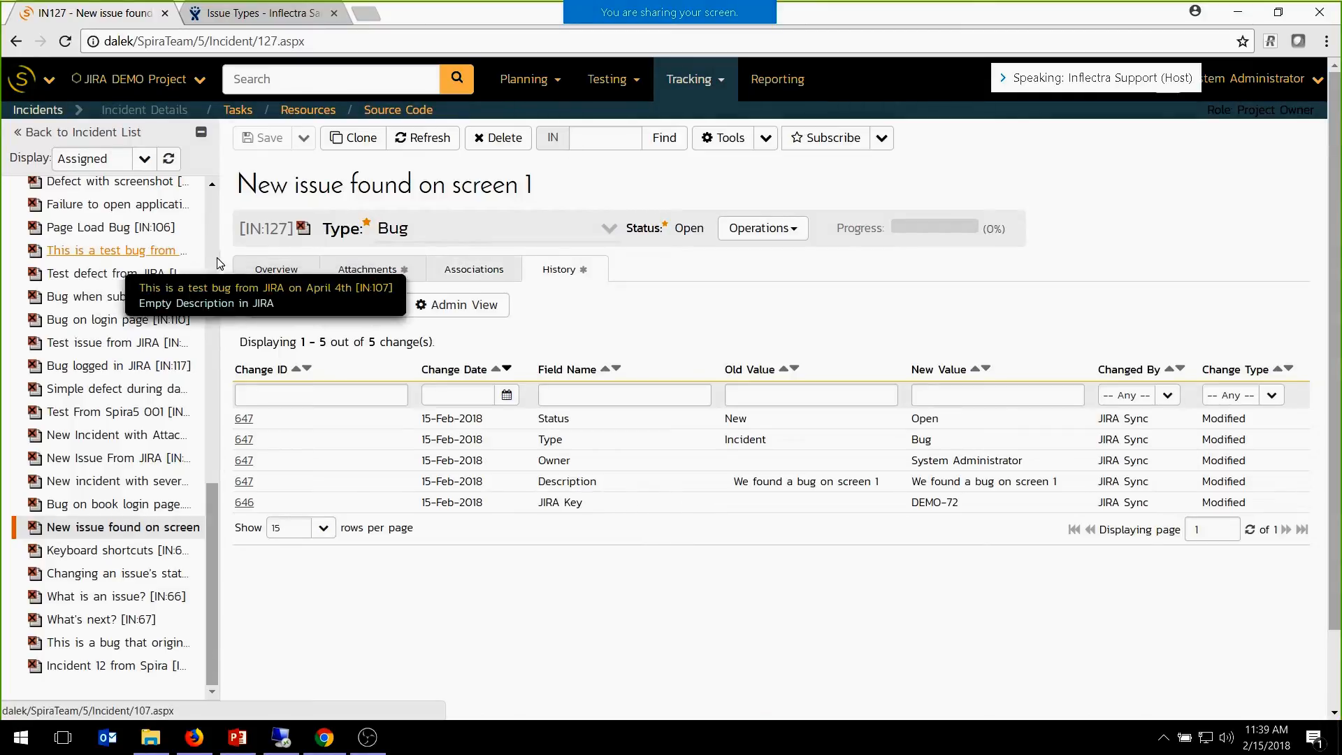
{"action": "left_click", "coordinate": [276, 269]}
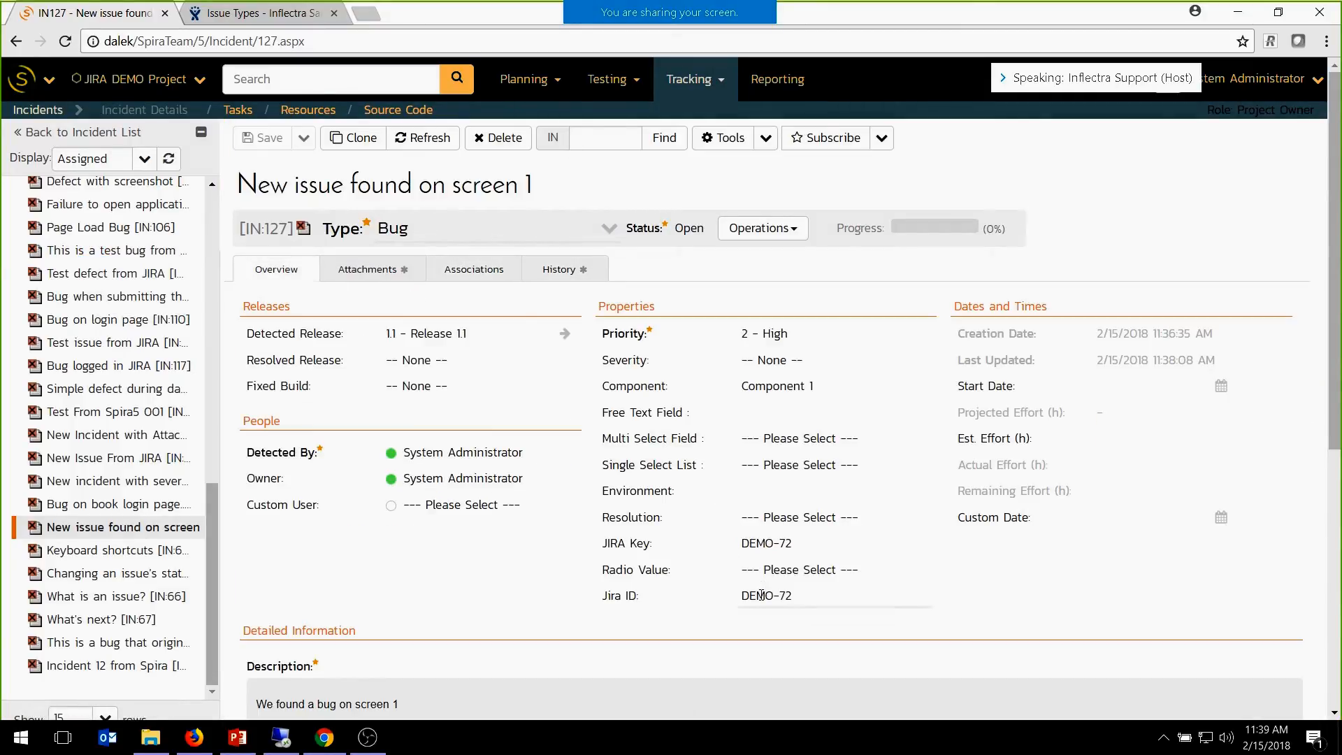
{"action": "left_click", "coordinate": [395, 276]}
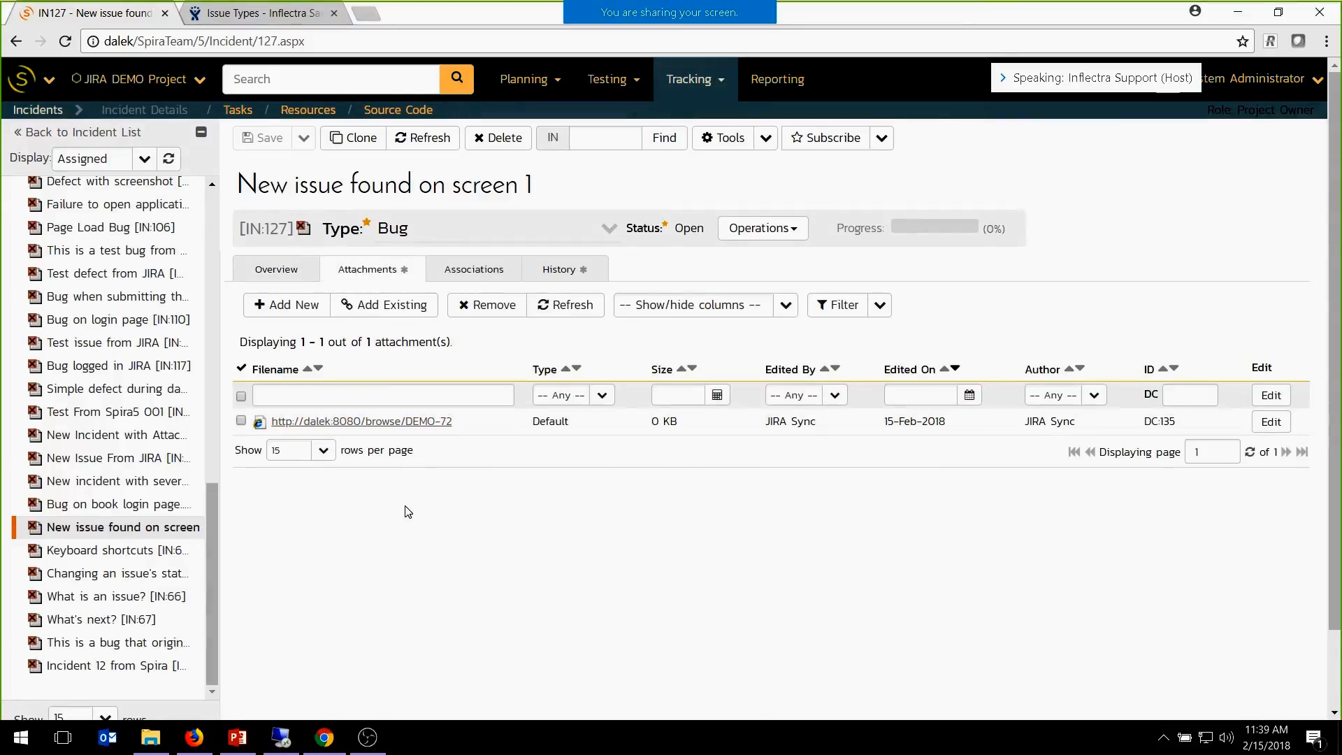
Switch to Jira, leave administration, and open the issue "New issue found on screen 1" to examine its details and issue links.
{"action": "left_click", "coordinate": [269, 11]}
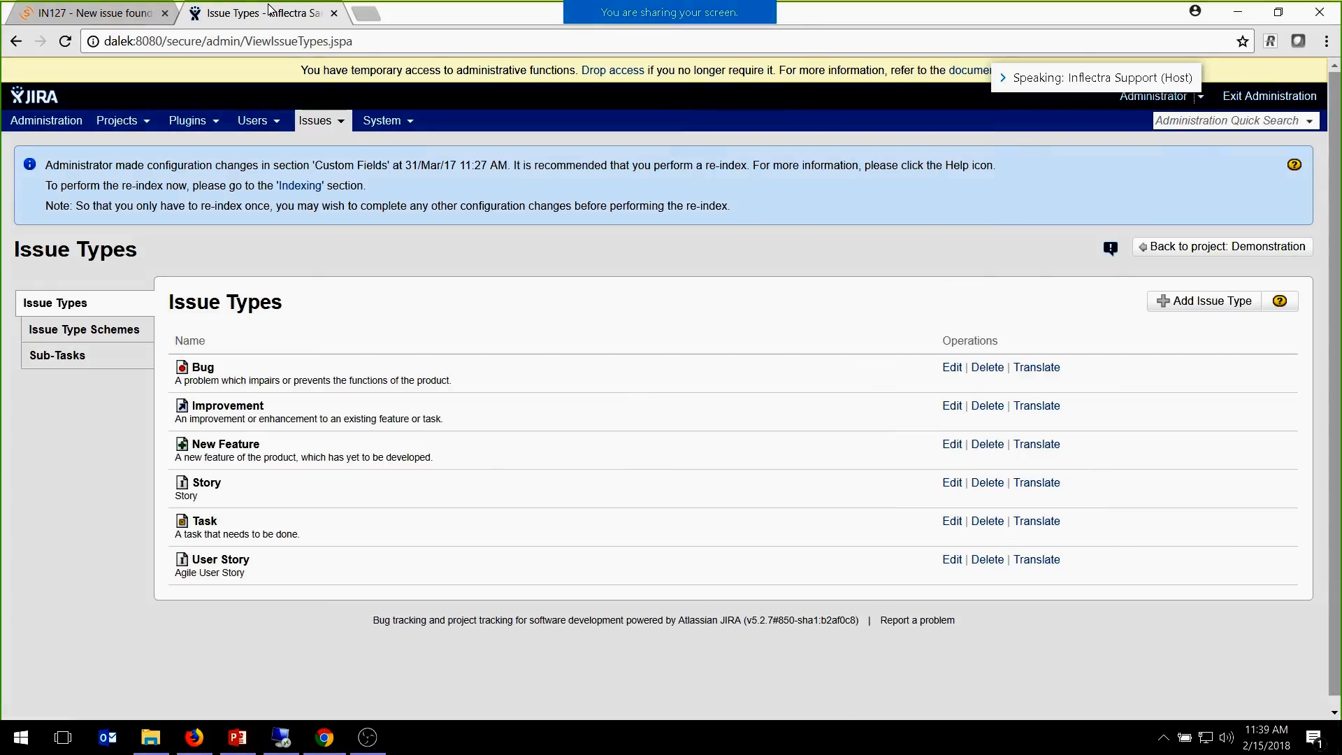
{"action": "left_click", "coordinate": [316, 120]}
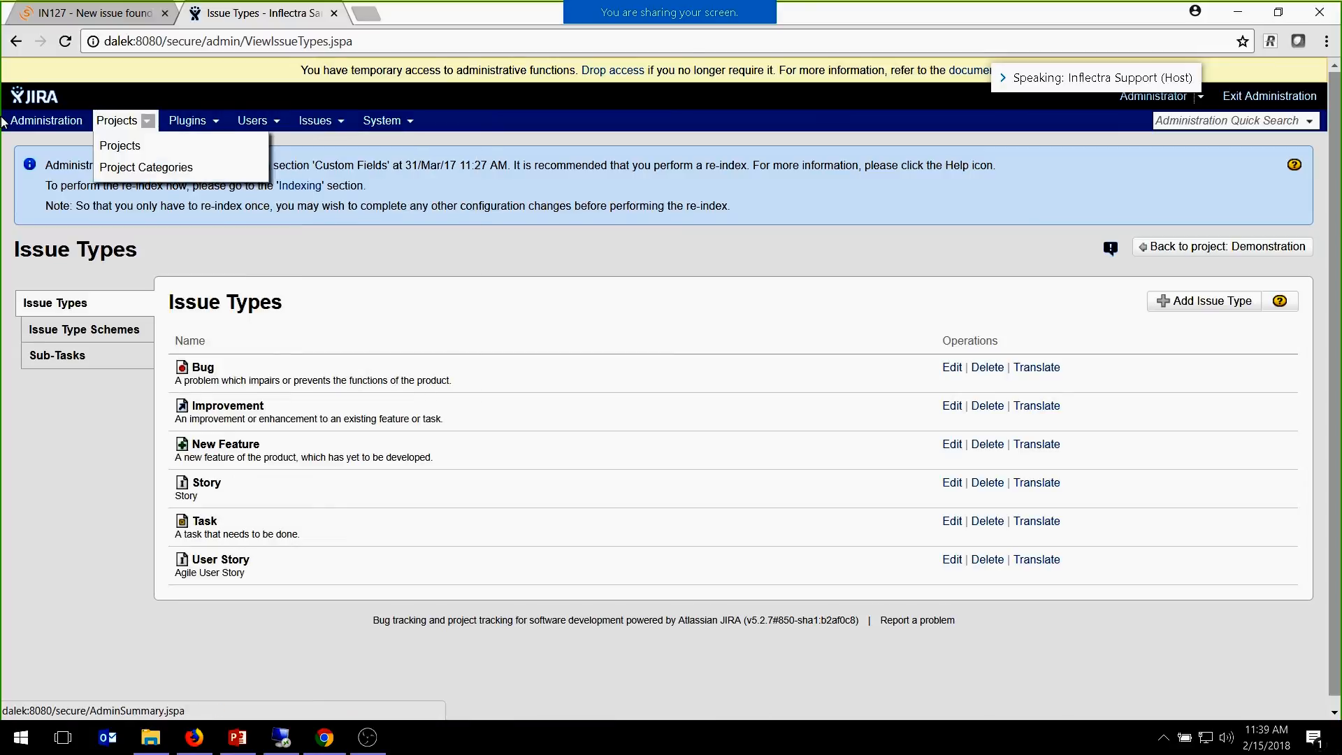
{"action": "left_click", "coordinate": [1271, 97]}
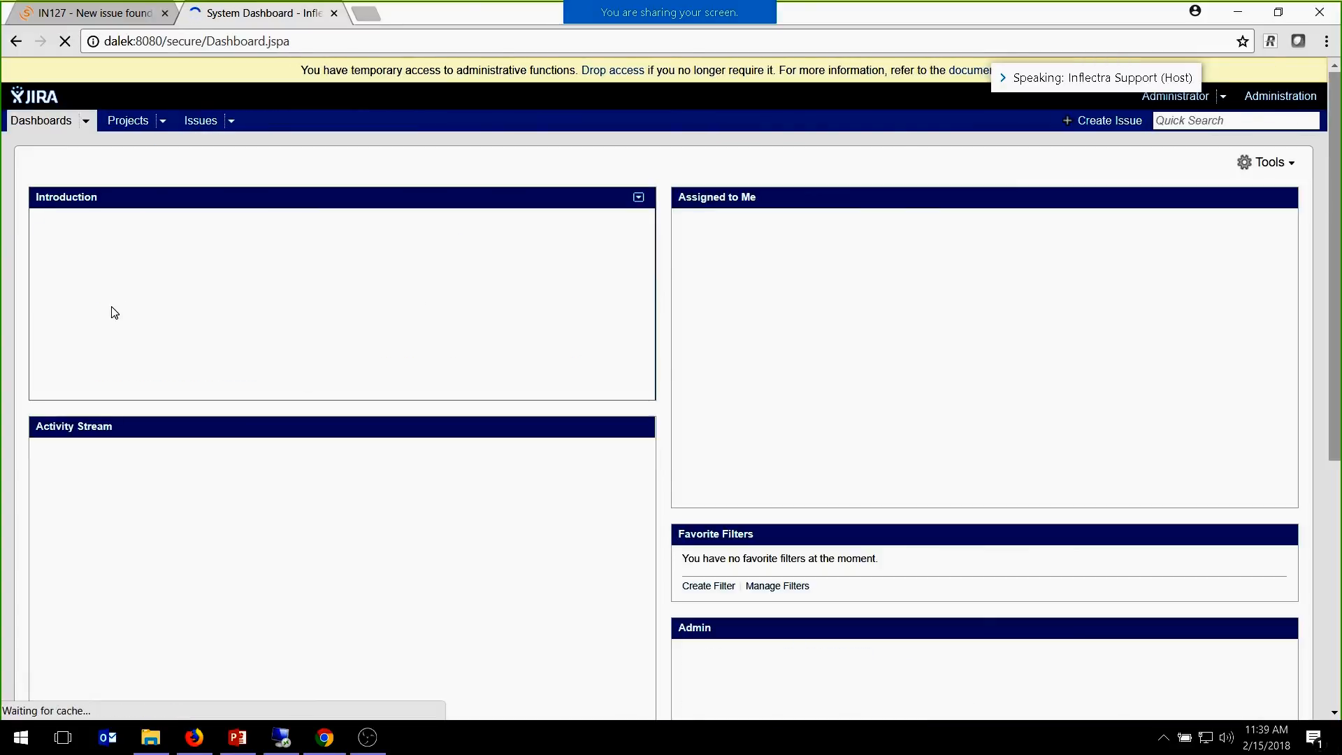
{"action": "left_click", "coordinate": [202, 121]}
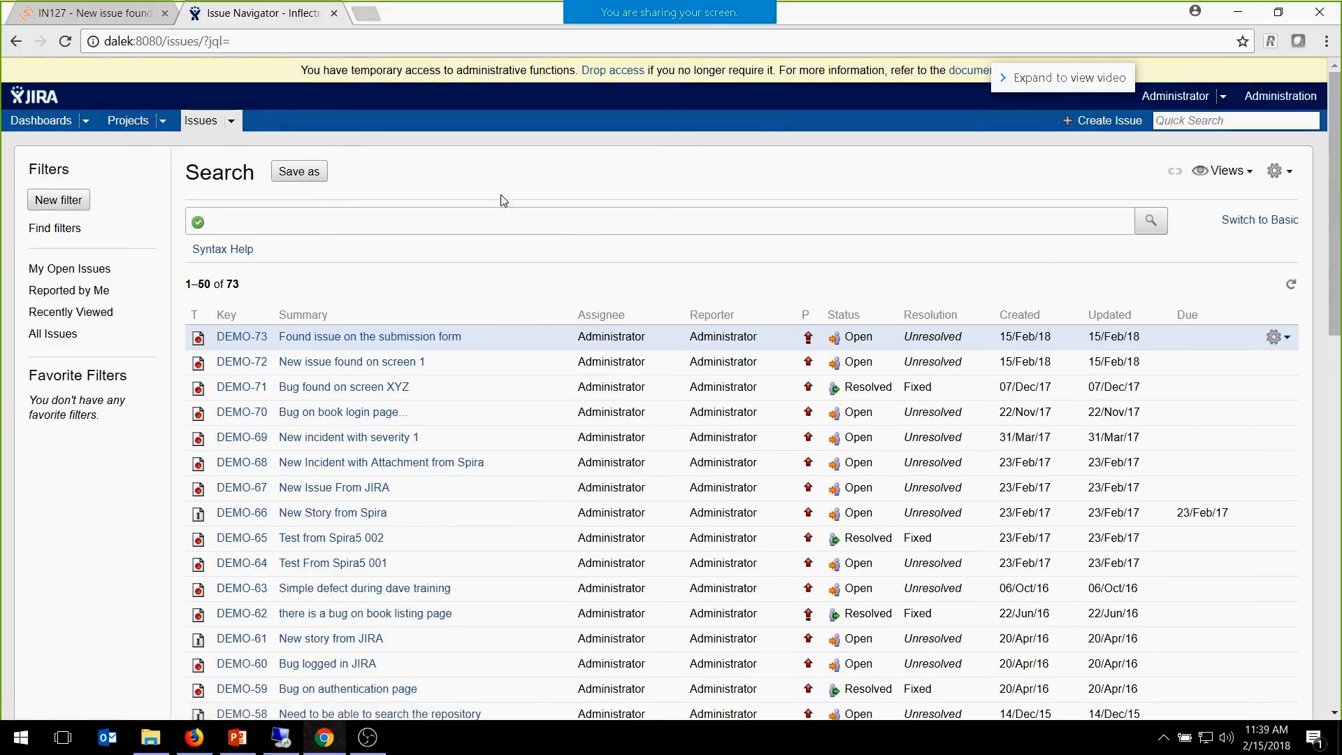
{"action": "left_click", "coordinate": [362, 362]}
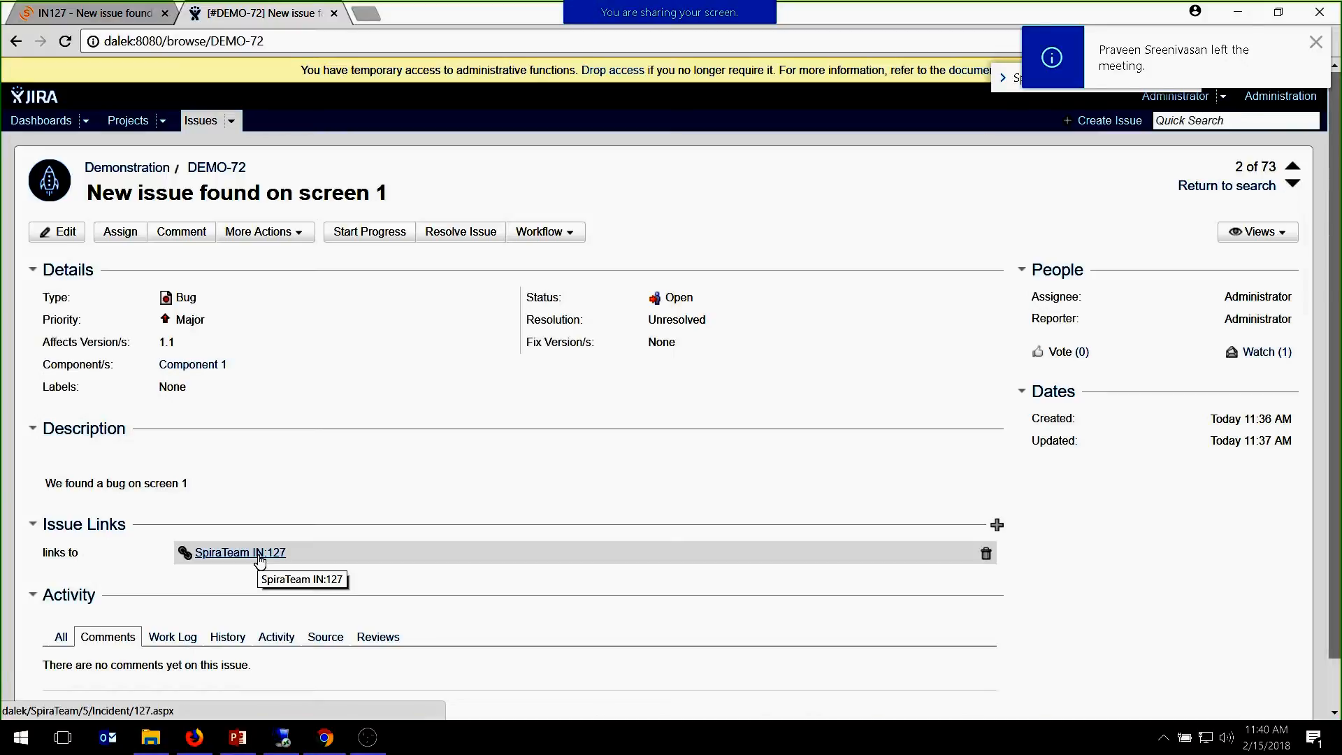
{"action": "scroll", "coordinate": [254, 559], "scroll_direction": "down", "scroll_amount": 1}
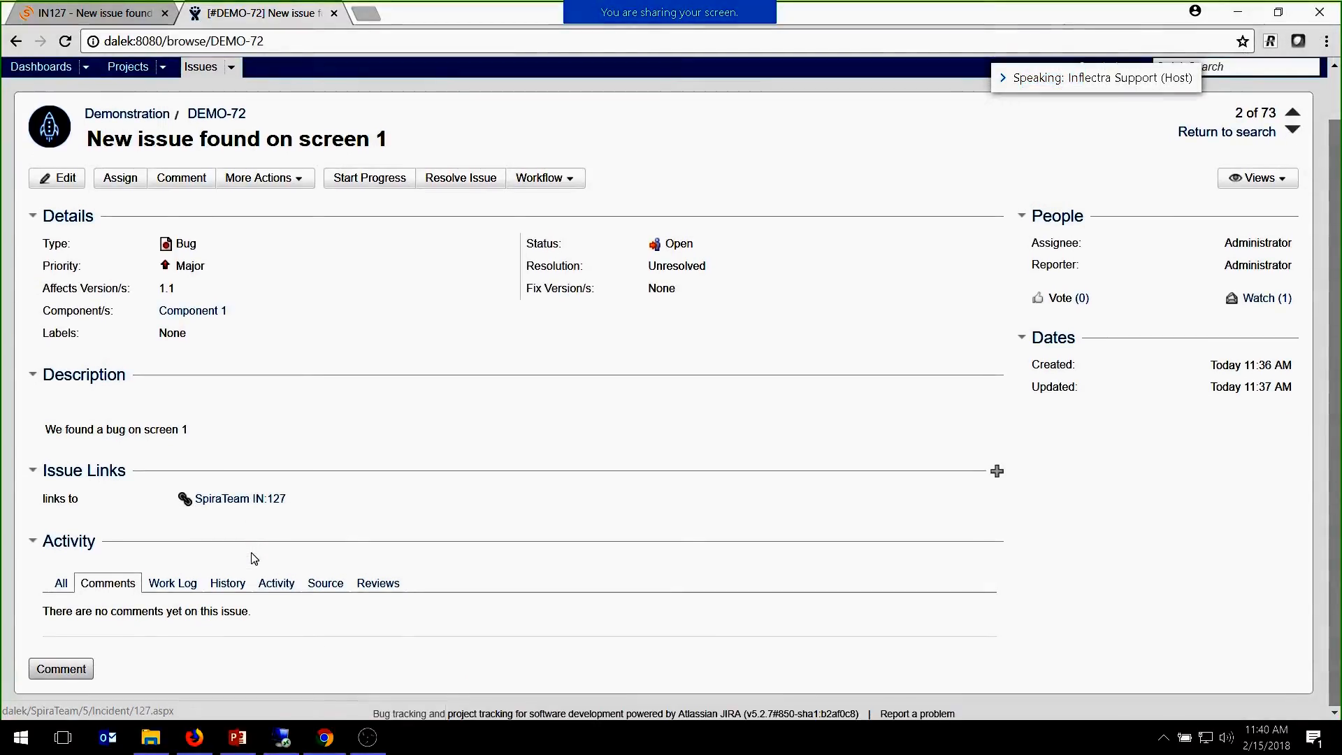
{"action": "scroll", "coordinate": [254, 559], "scroll_direction": "up", "scroll_amount": 1}
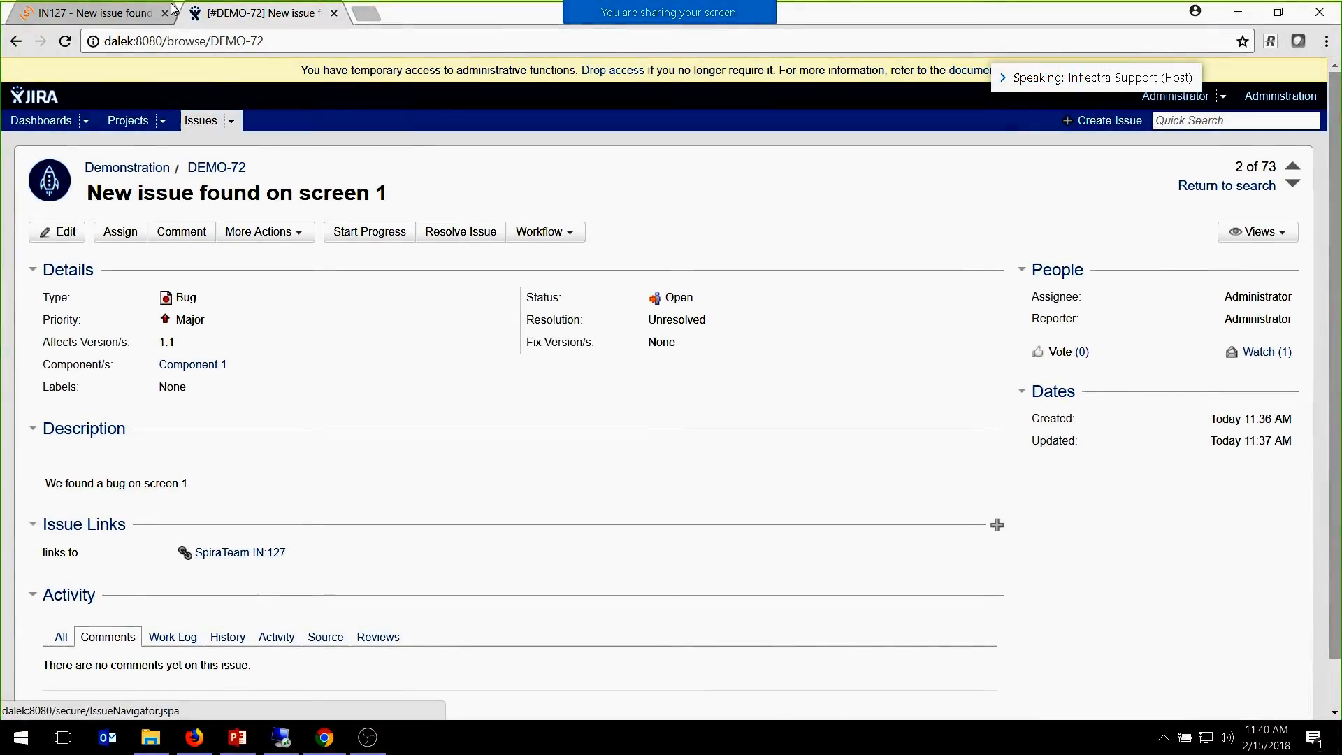
Check the incident list in SpiraTeam, and examine the description, attachment and links of Jira's "Found issue on the submission form" issue.
{"action": "left_click", "coordinate": [90, 12]}
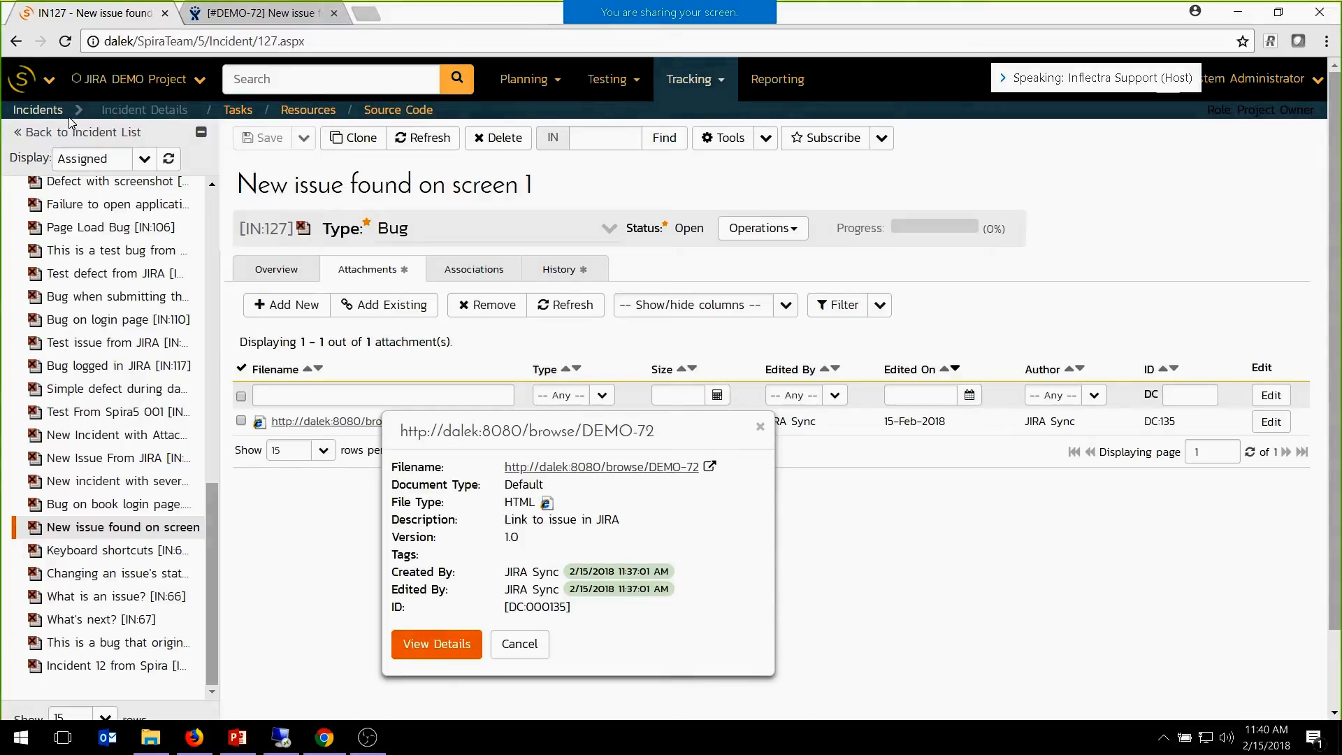
{"action": "left_click", "coordinate": [44, 111]}
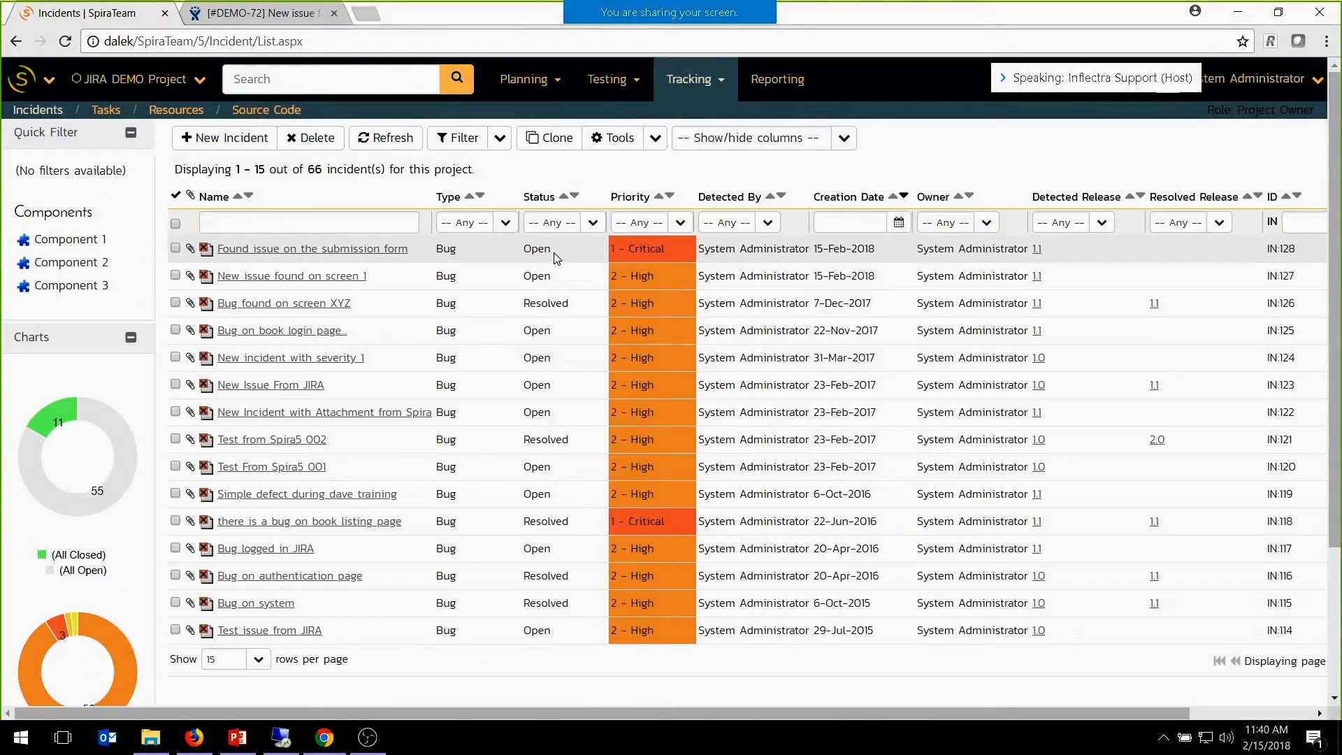
{"action": "left_click", "coordinate": [274, 11]}
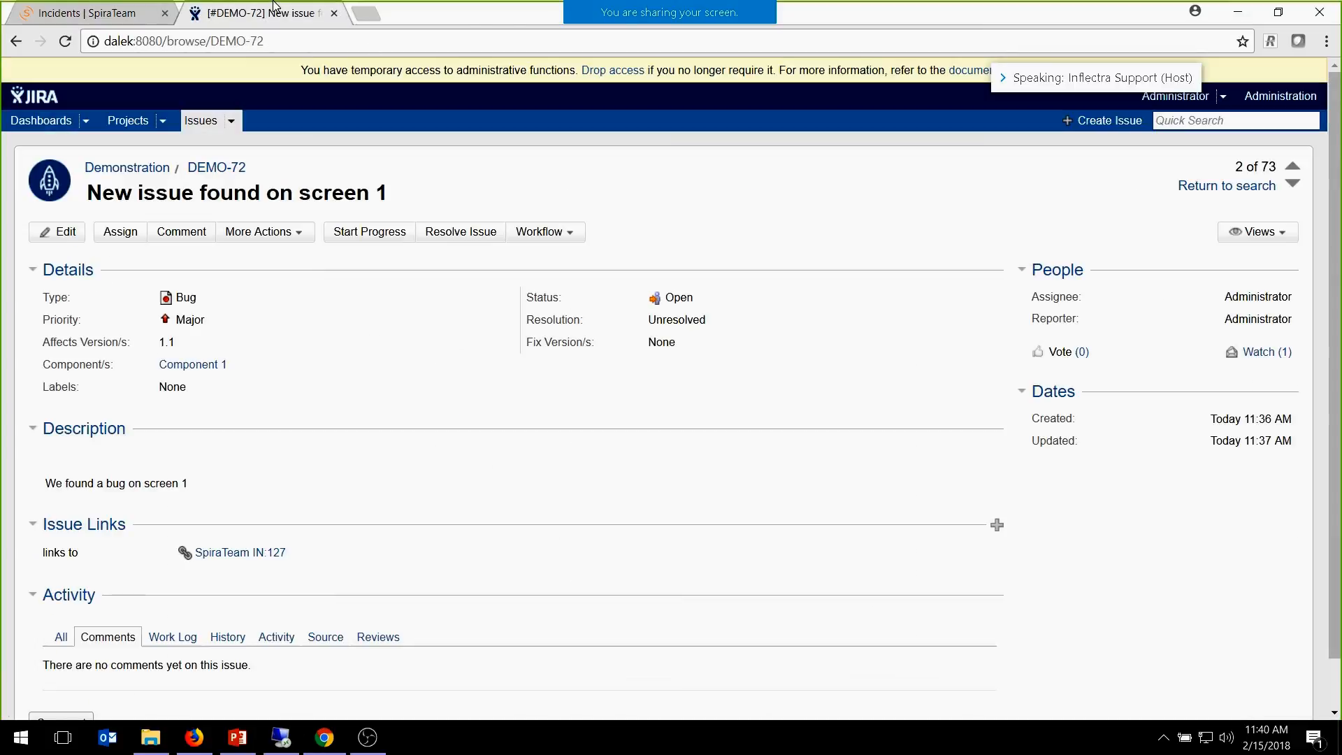
{"action": "left_click", "coordinate": [215, 120]}
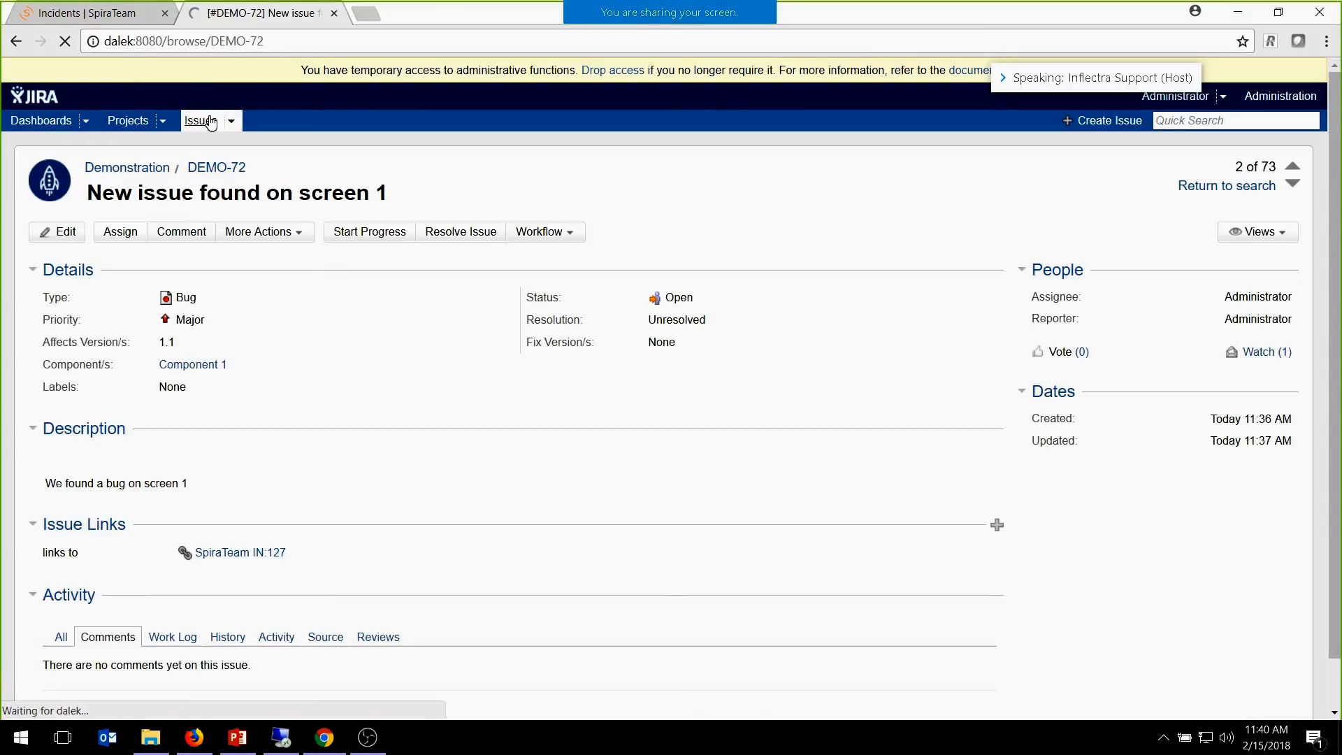
{"action": "left_click", "coordinate": [369, 337]}
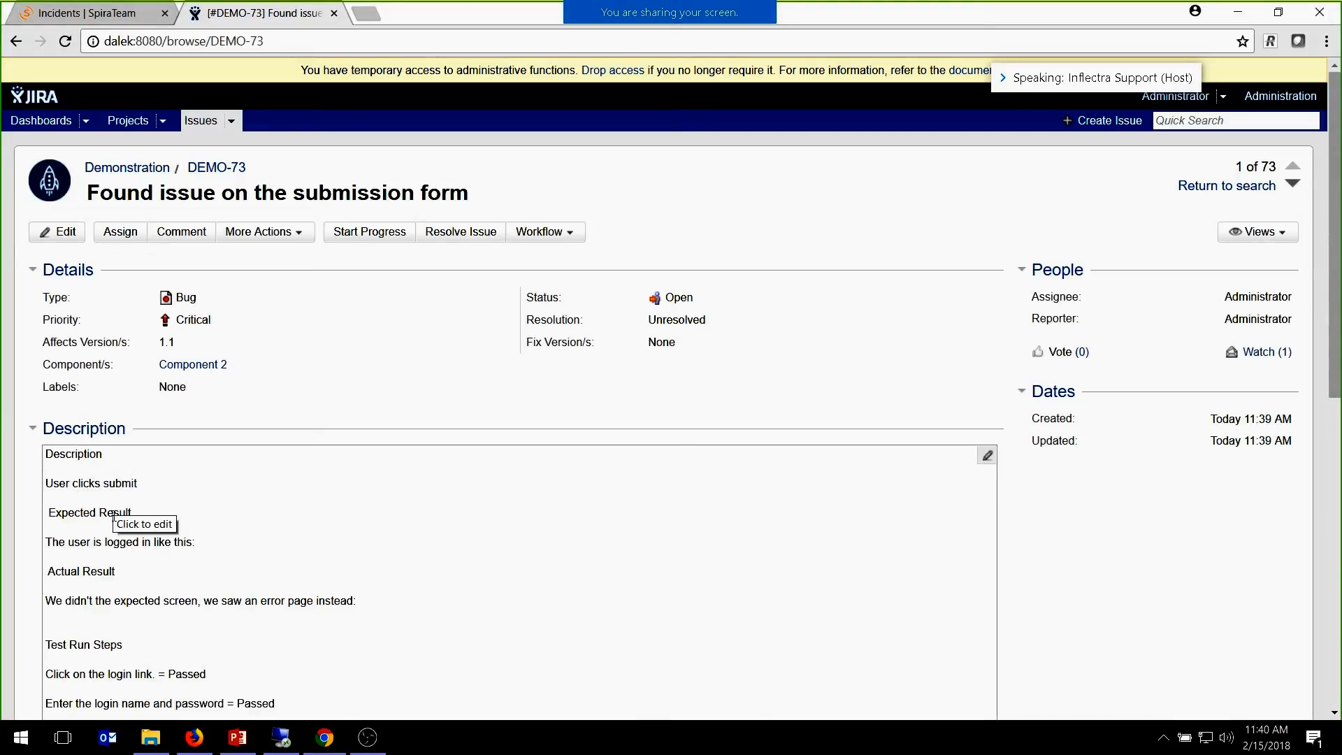
{"action": "scroll", "coordinate": [121, 649], "scroll_direction": "down", "scroll_amount": 1}
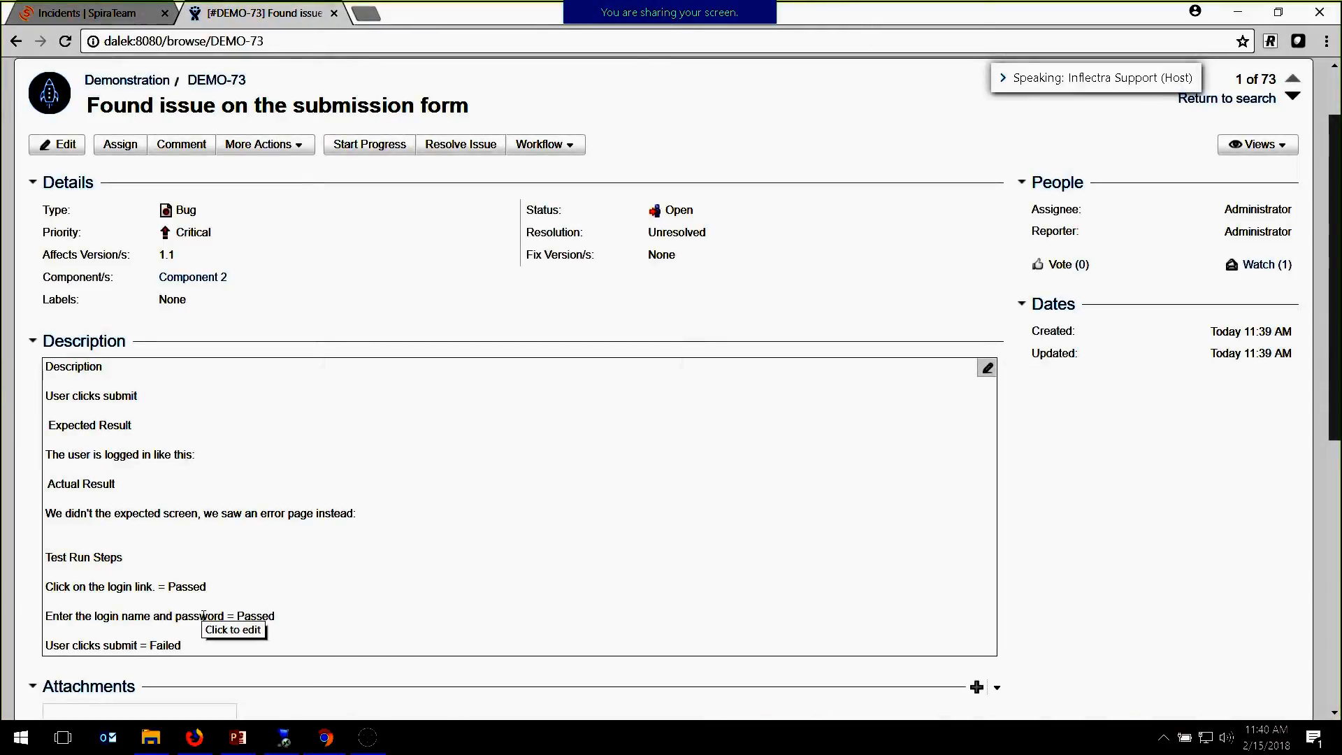
{"action": "scroll", "coordinate": [203, 615], "scroll_direction": "down", "scroll_amount": 6}
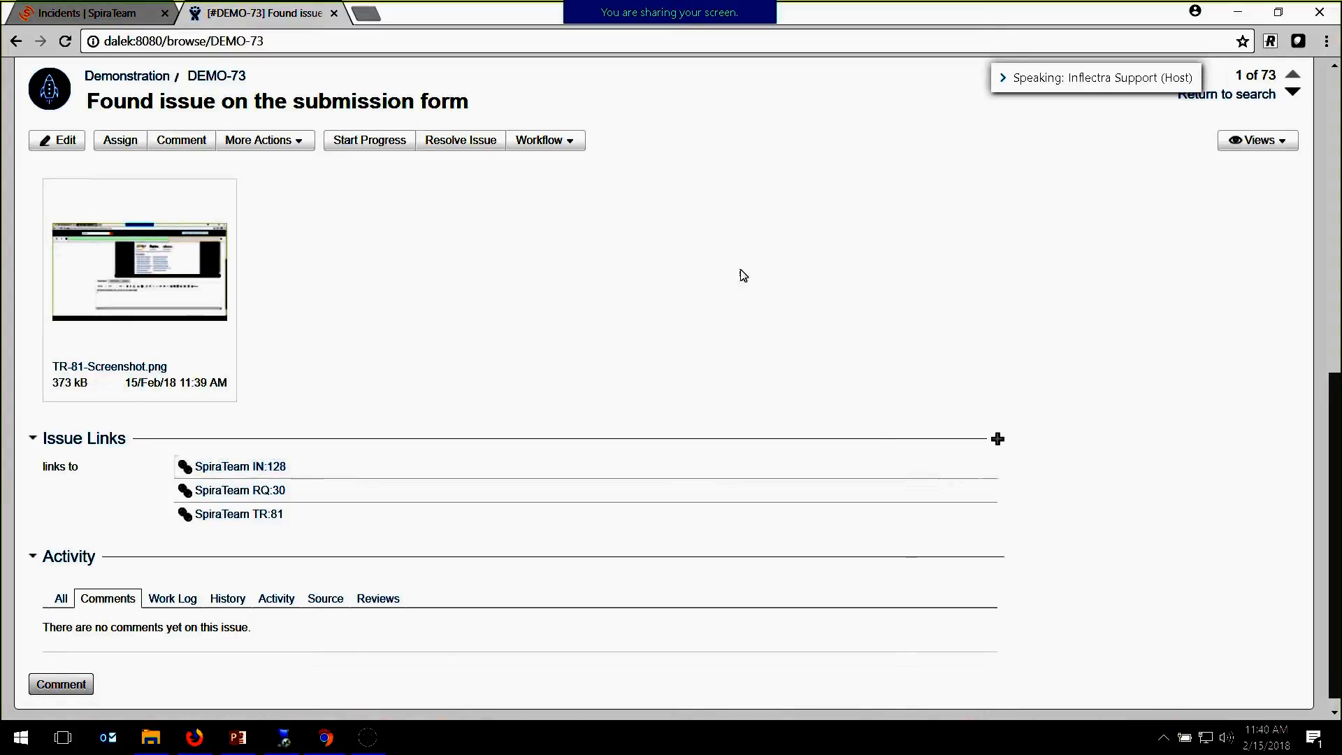
Add the comment "I am having trouble reproducing this." to the Jira issue "Found issue on the submission form".
{"action": "left_click", "coordinate": [63, 684]}
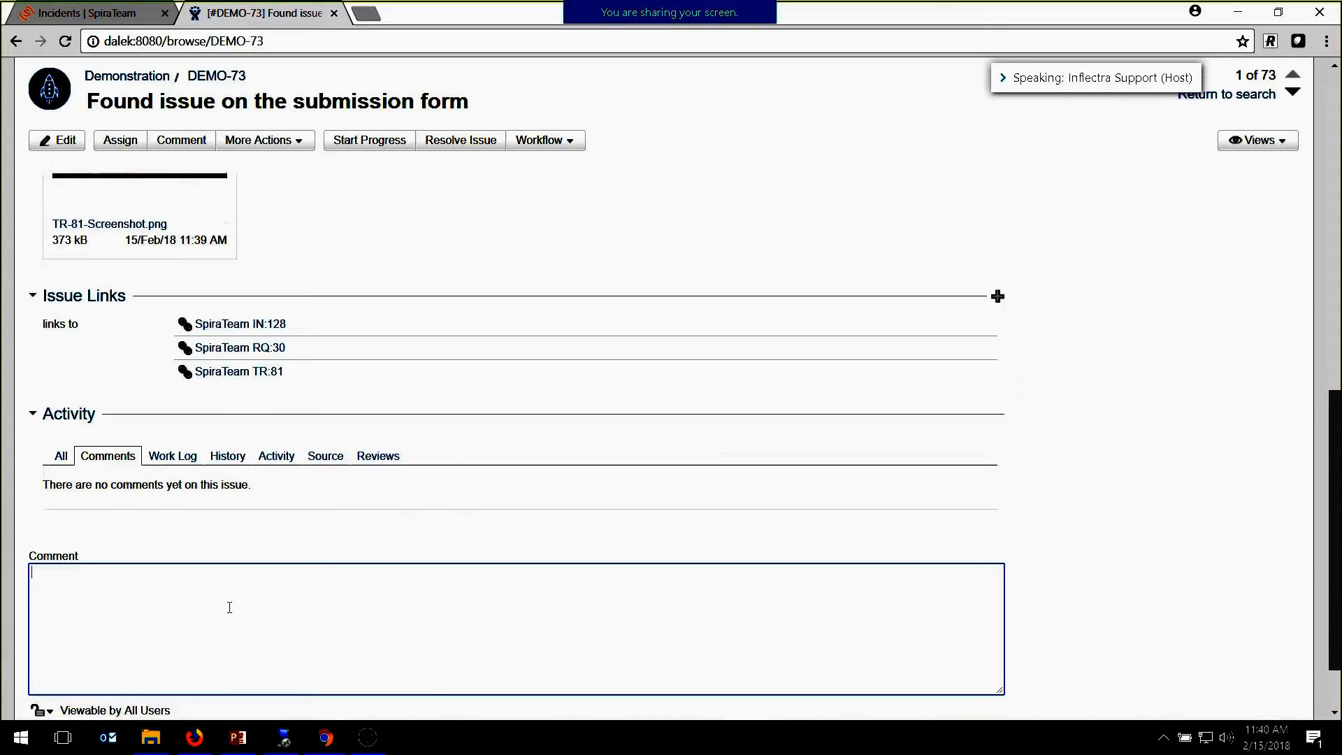
{"action": "type", "text": "I am "}
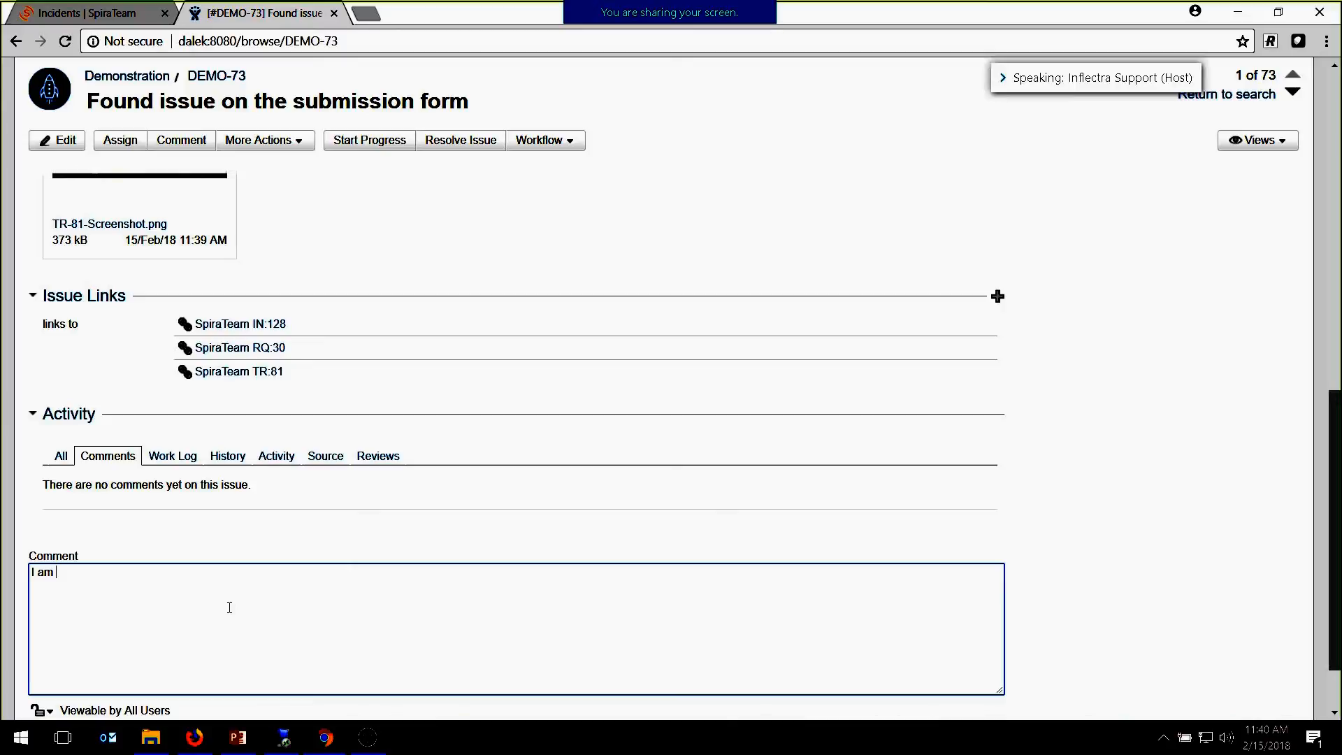
{"action": "type", "text": "having trouble reproducing this."}
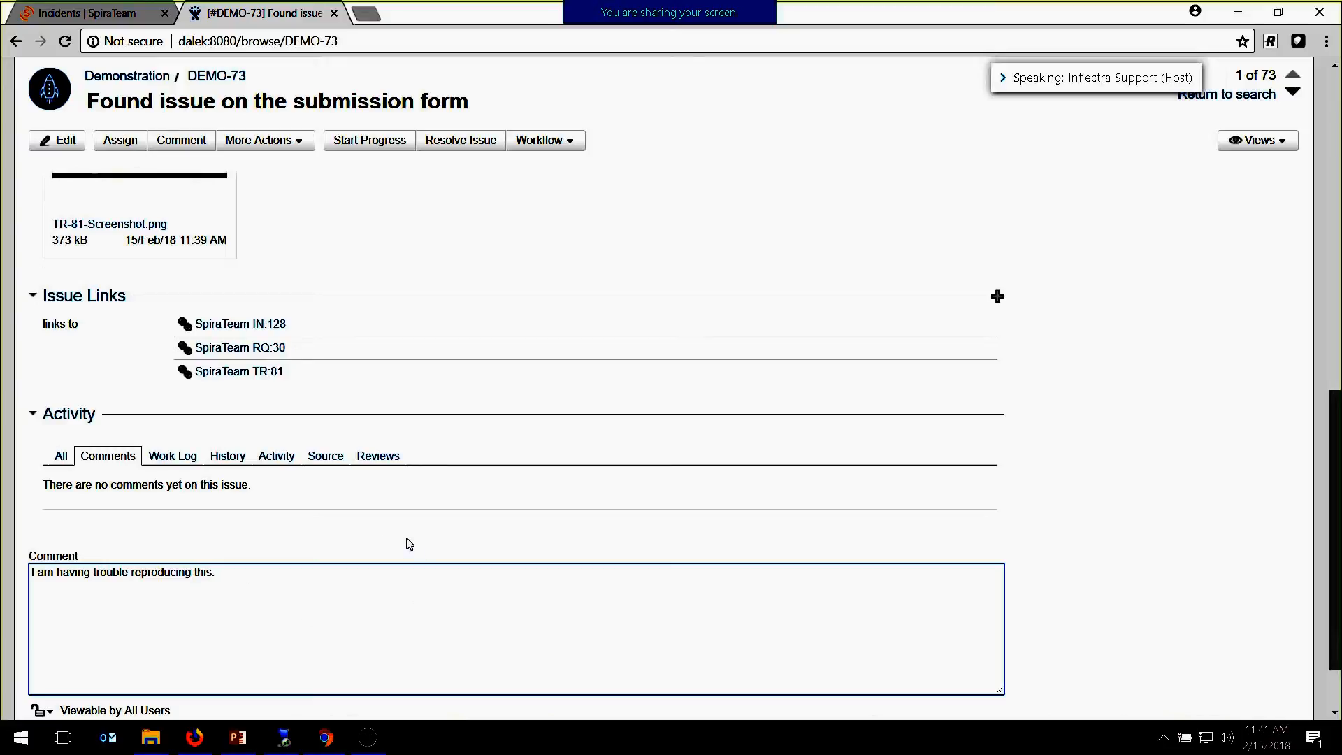
{"action": "scroll", "coordinate": [488, 665], "scroll_direction": "down", "scroll_amount": 1}
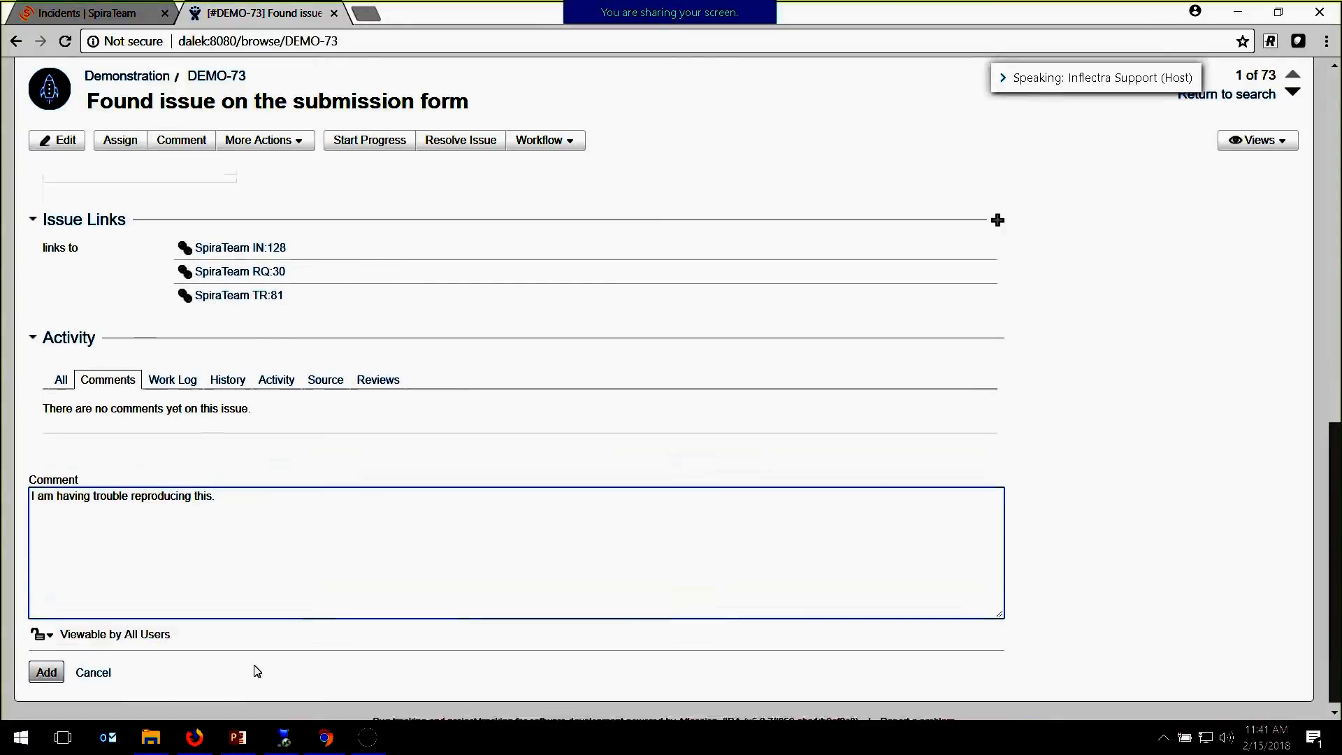
{"action": "left_click", "coordinate": [42, 666]}
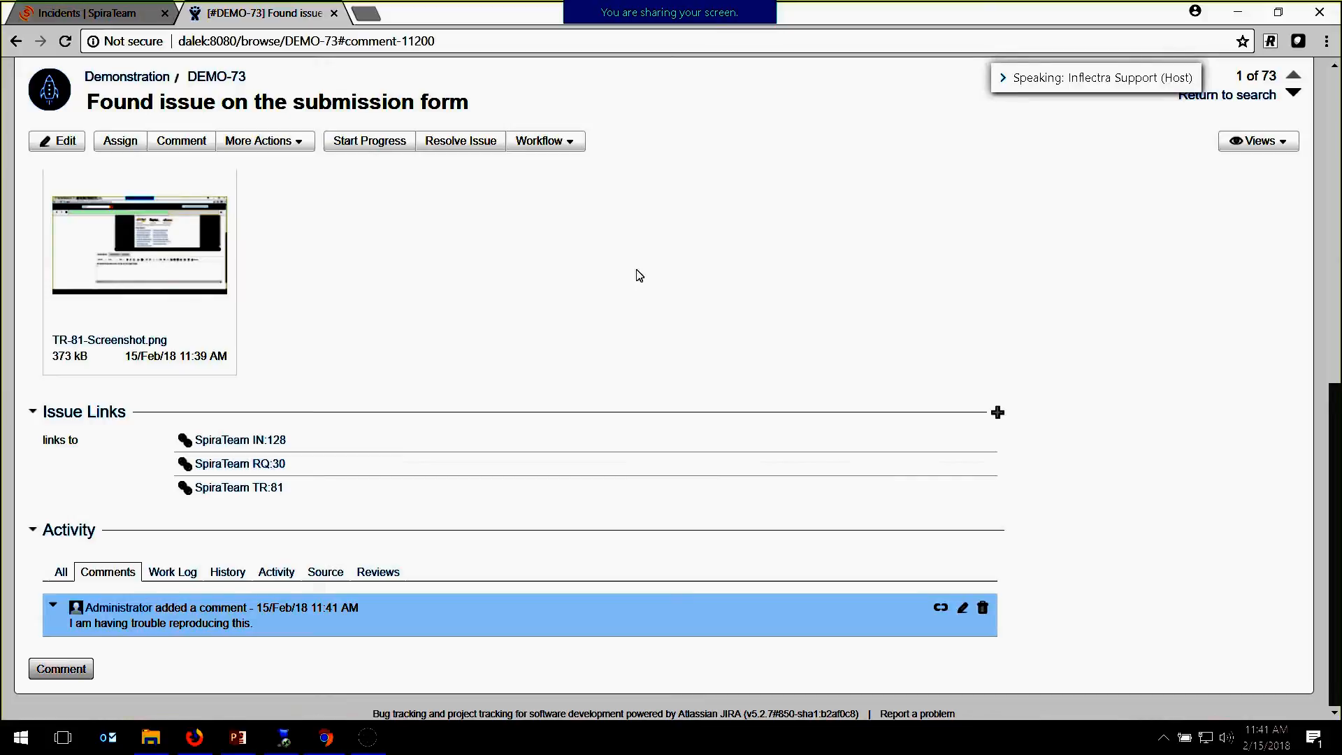
Leave the issue and start a new Jira issue with the summary "Found an issue while working in JIRA" and Minor priority.
{"action": "scroll", "coordinate": [150, 313], "scroll_direction": "up", "scroll_amount": 6}
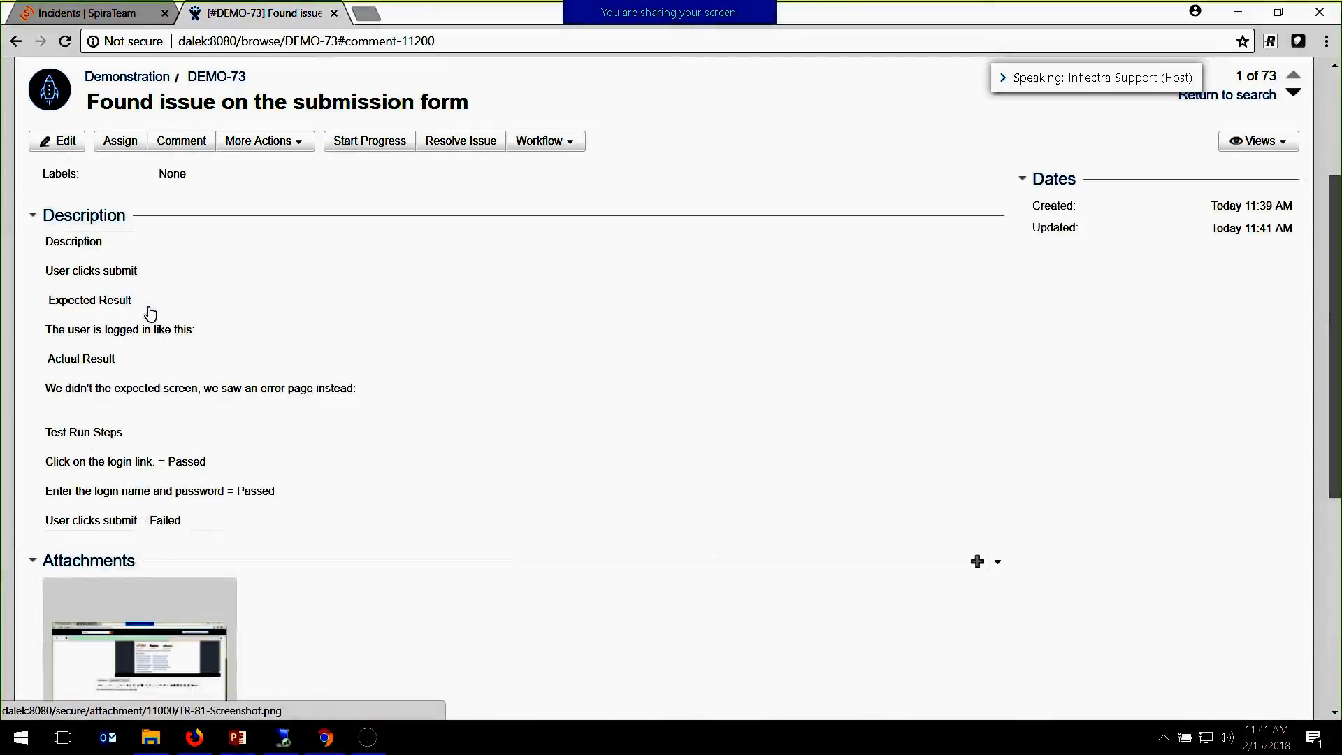
{"action": "scroll", "coordinate": [151, 313], "scroll_direction": "up", "scroll_amount": 3}
{"action": "left_click", "coordinate": [203, 122]}
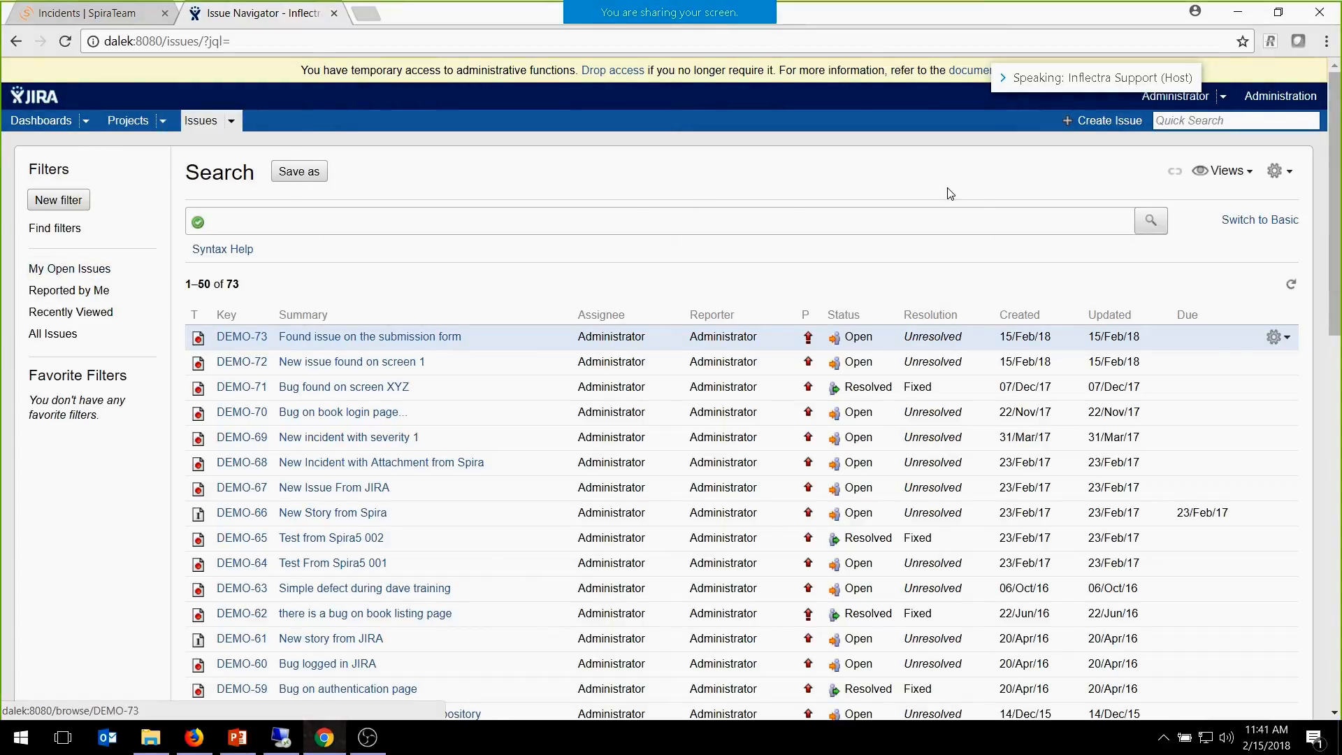
{"action": "left_click", "coordinate": [40, 94]}
{"action": "left_click", "coordinate": [1099, 120]}
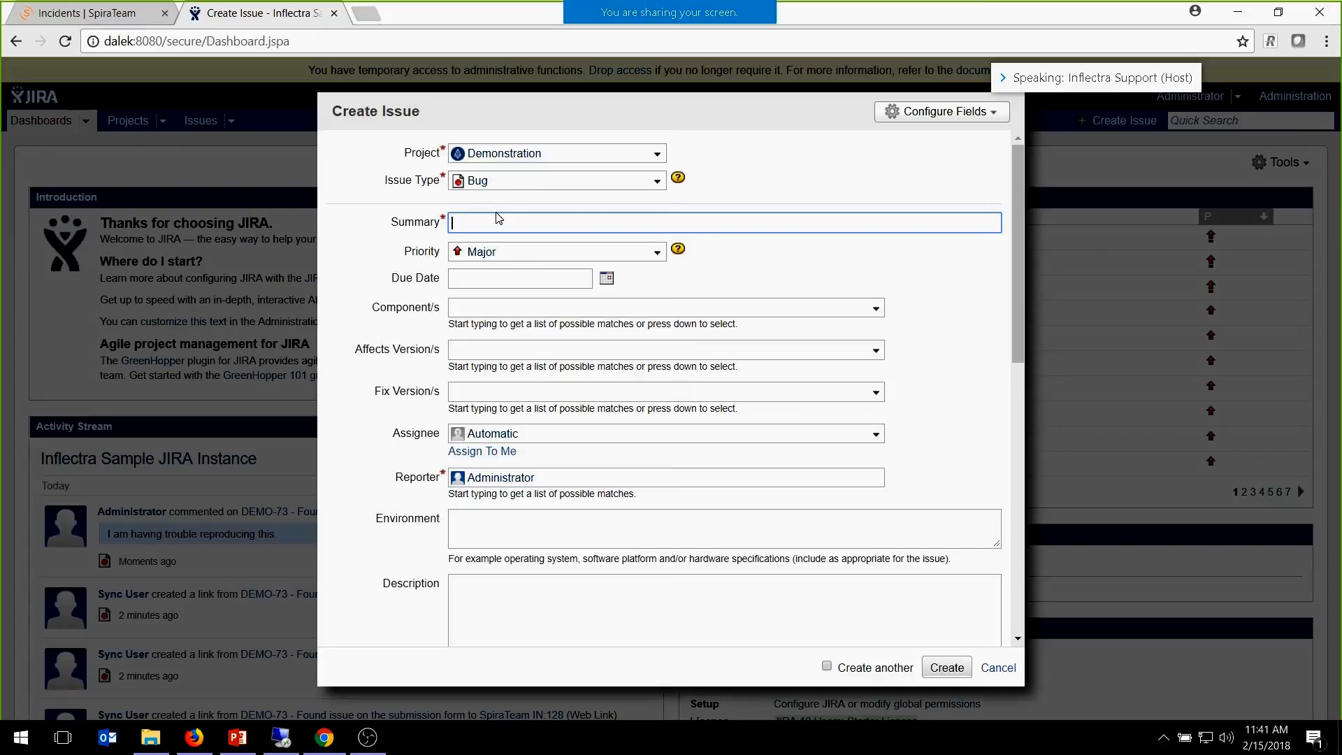
{"action": "type", "text": "Found an"}
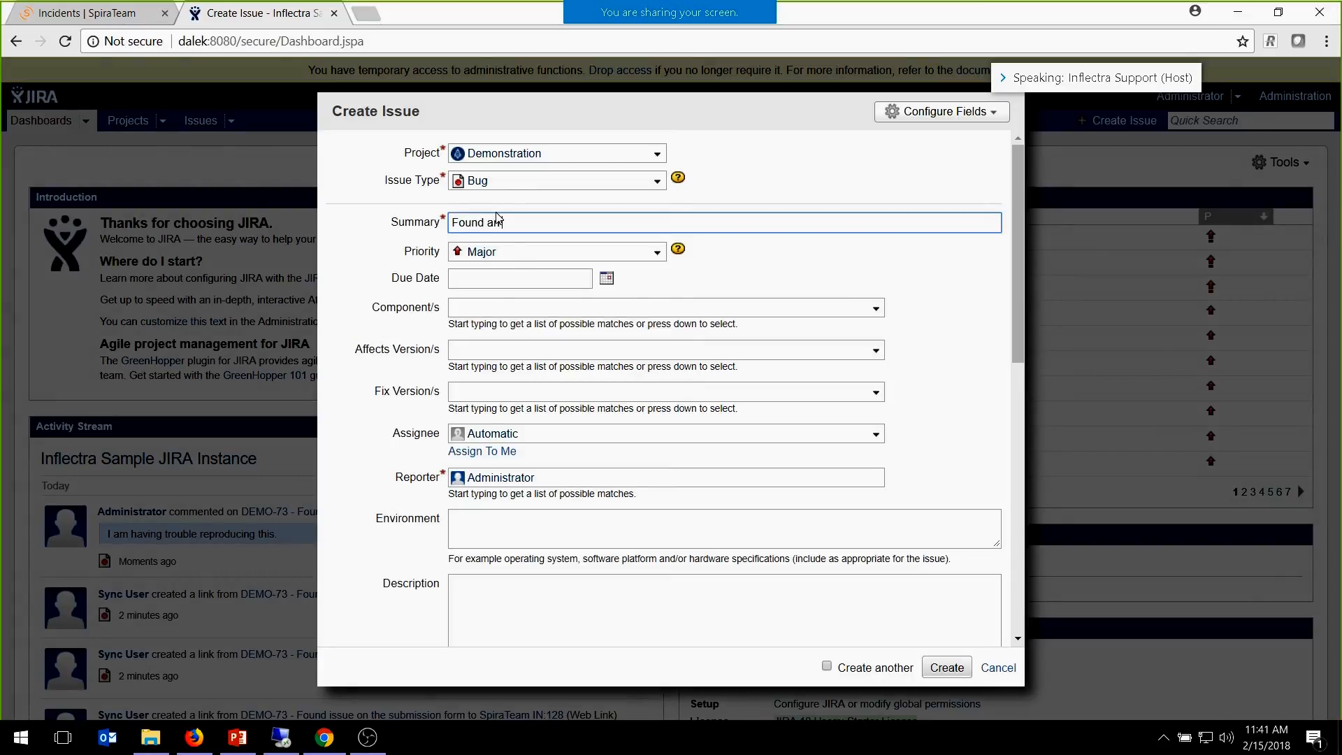
{"action": "type", "text": " issue while working in JIRA"}
{"action": "left_click", "coordinate": [524, 246]}
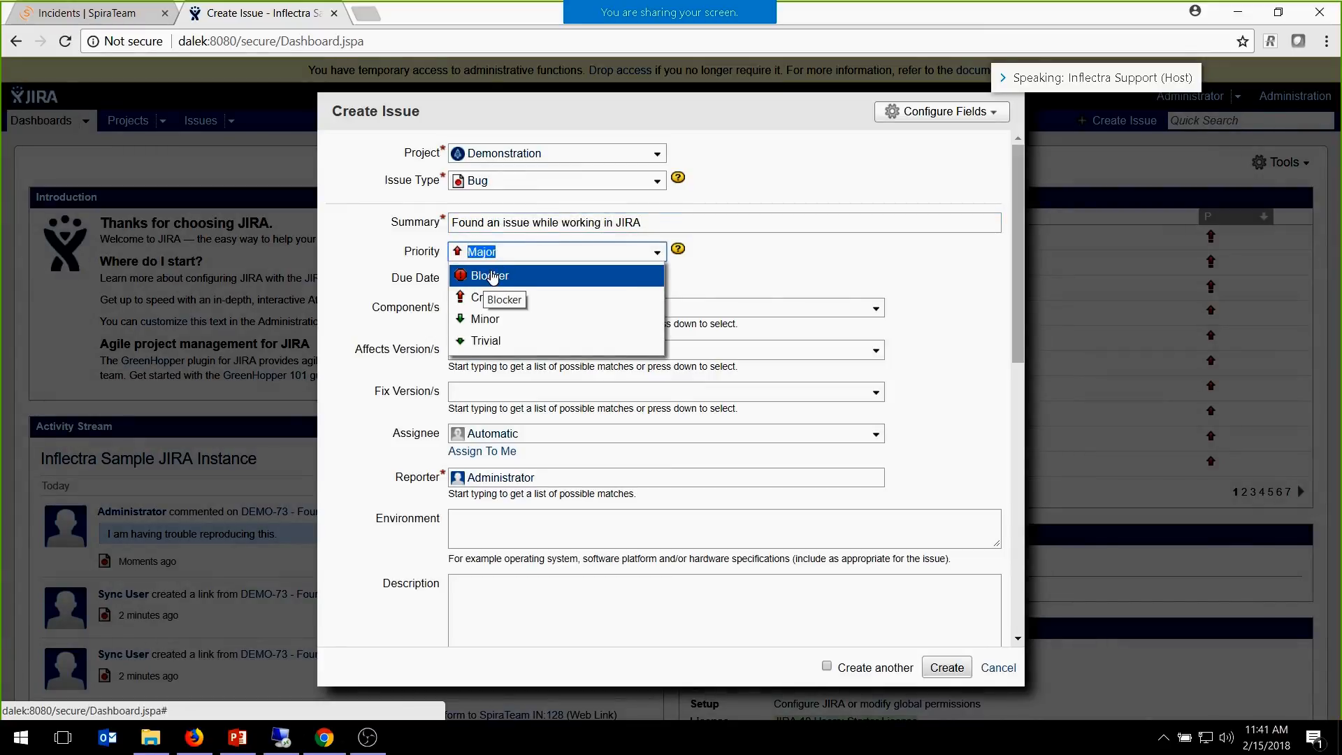
{"action": "left_click", "coordinate": [503, 319]}
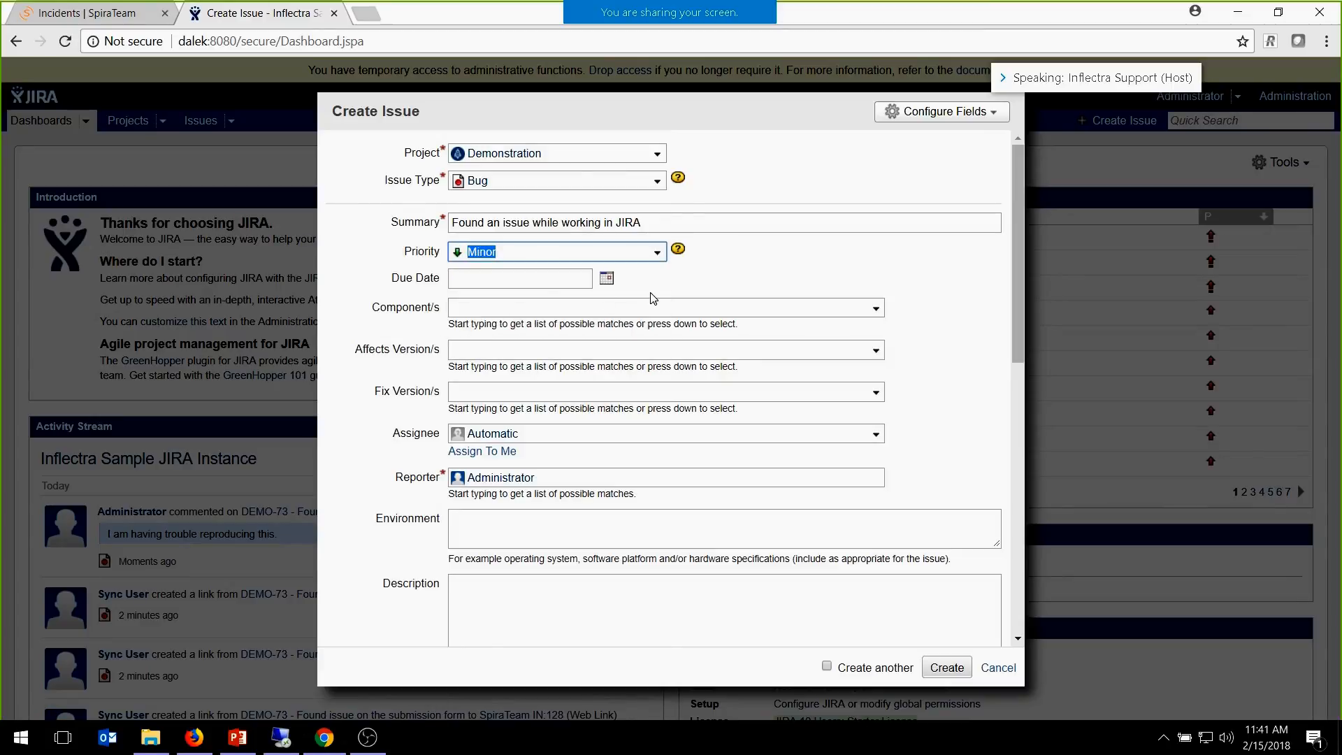
Assign Component 3 and affected version 2.0 to the new issue.
{"action": "left_click", "coordinate": [529, 312]}
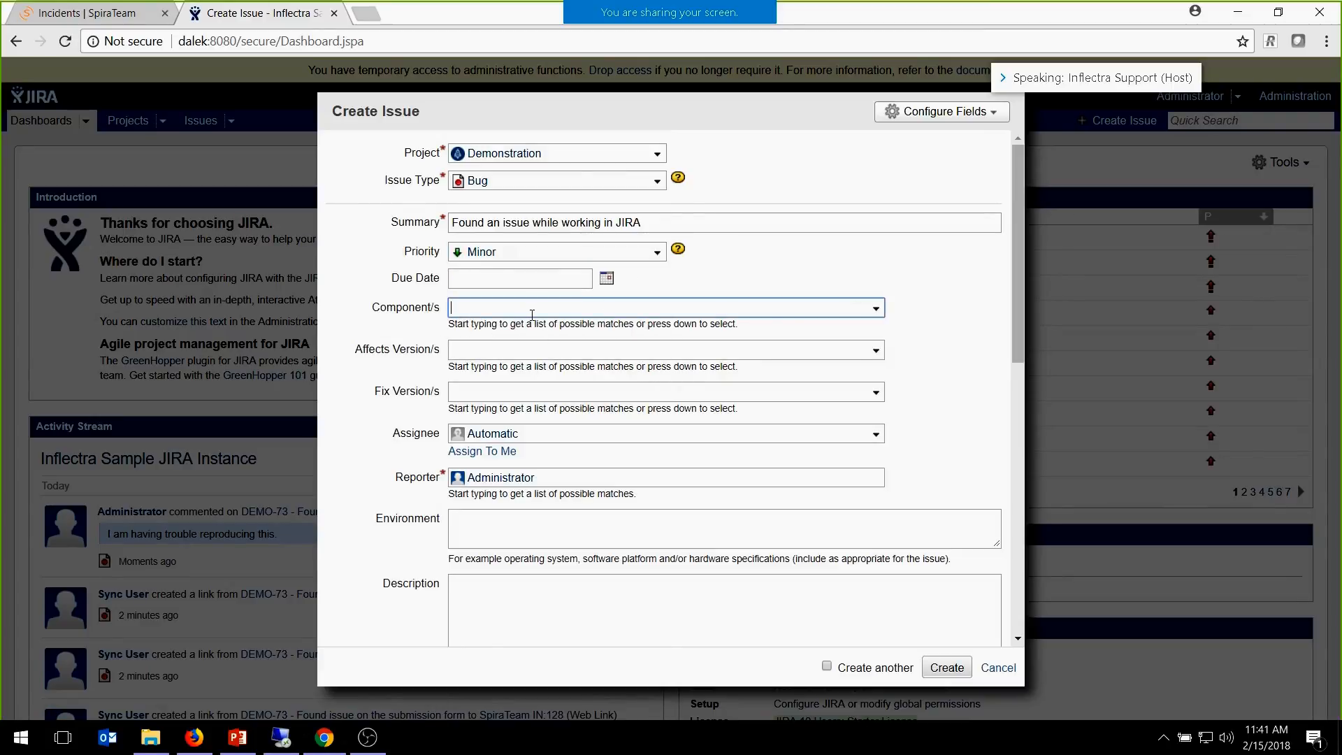
{"action": "left_click", "coordinate": [875, 310]}
{"action": "left_click", "coordinate": [534, 376]}
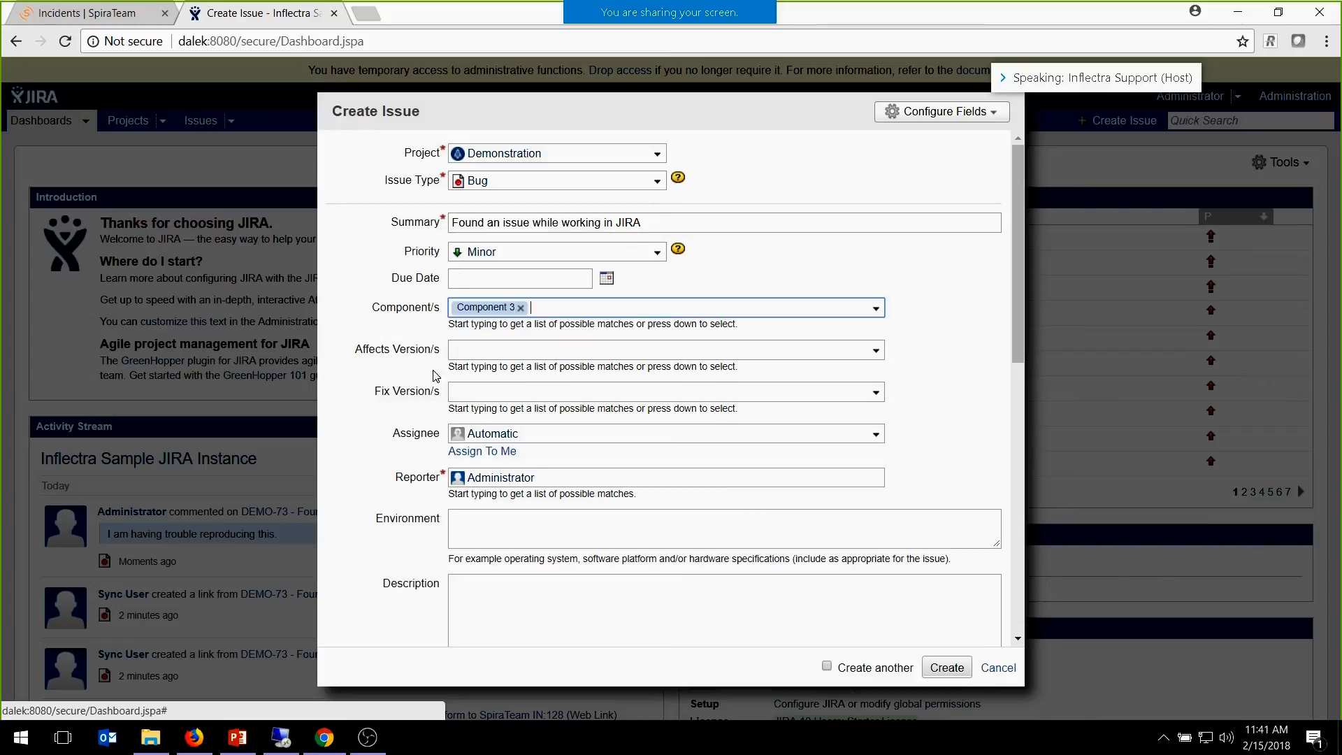
{"action": "left_click", "coordinate": [874, 351]}
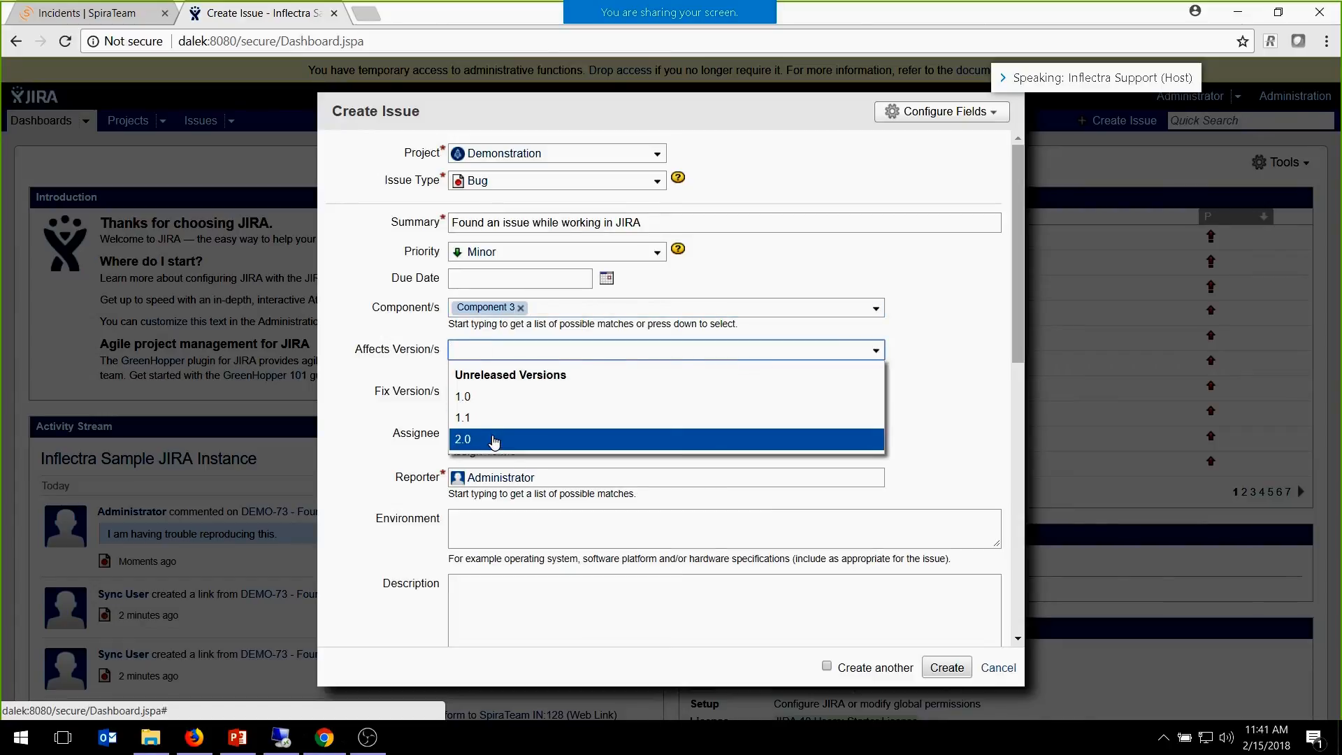
{"action": "left_click", "coordinate": [495, 440]}
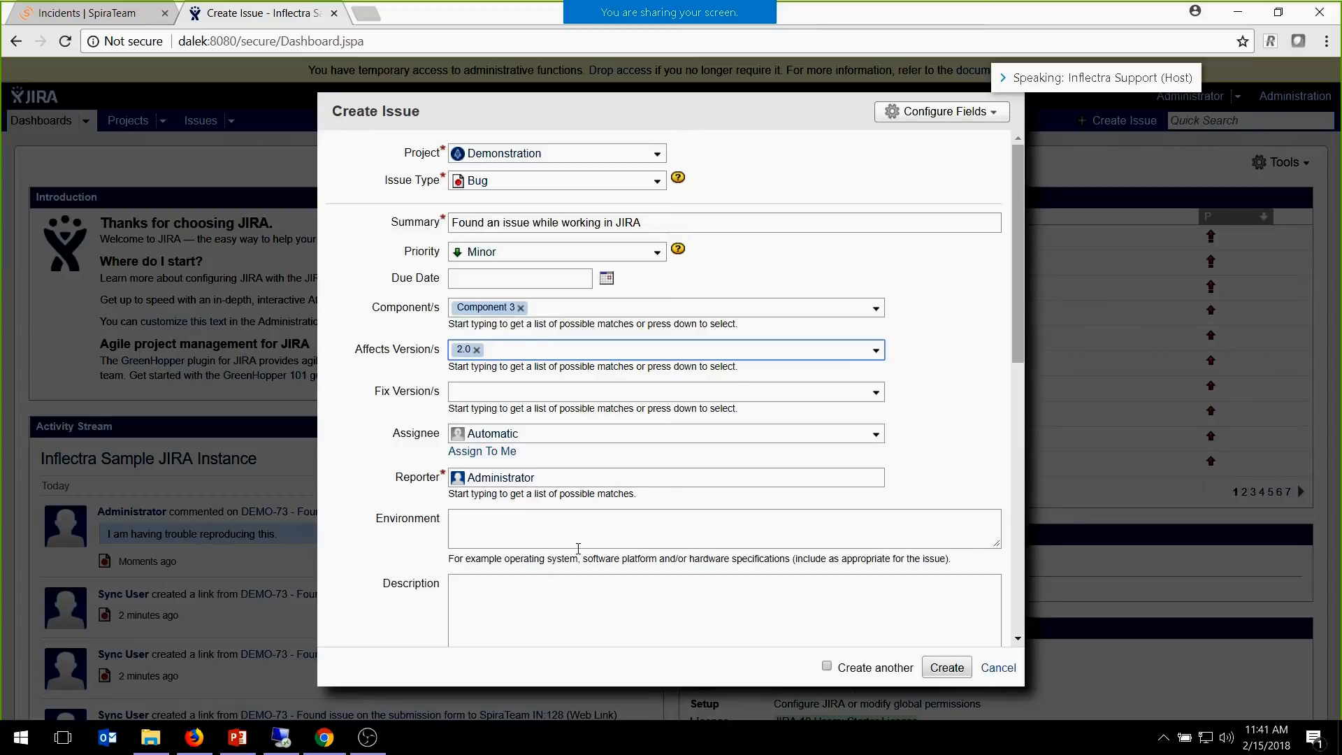
Describe the issue as "I was playing with the system and found an issue.", create it, and show the Jira issue list.
{"action": "scroll", "coordinate": [546, 413], "scroll_direction": "down", "scroll_amount": 3}
{"action": "left_click", "coordinate": [530, 459]}
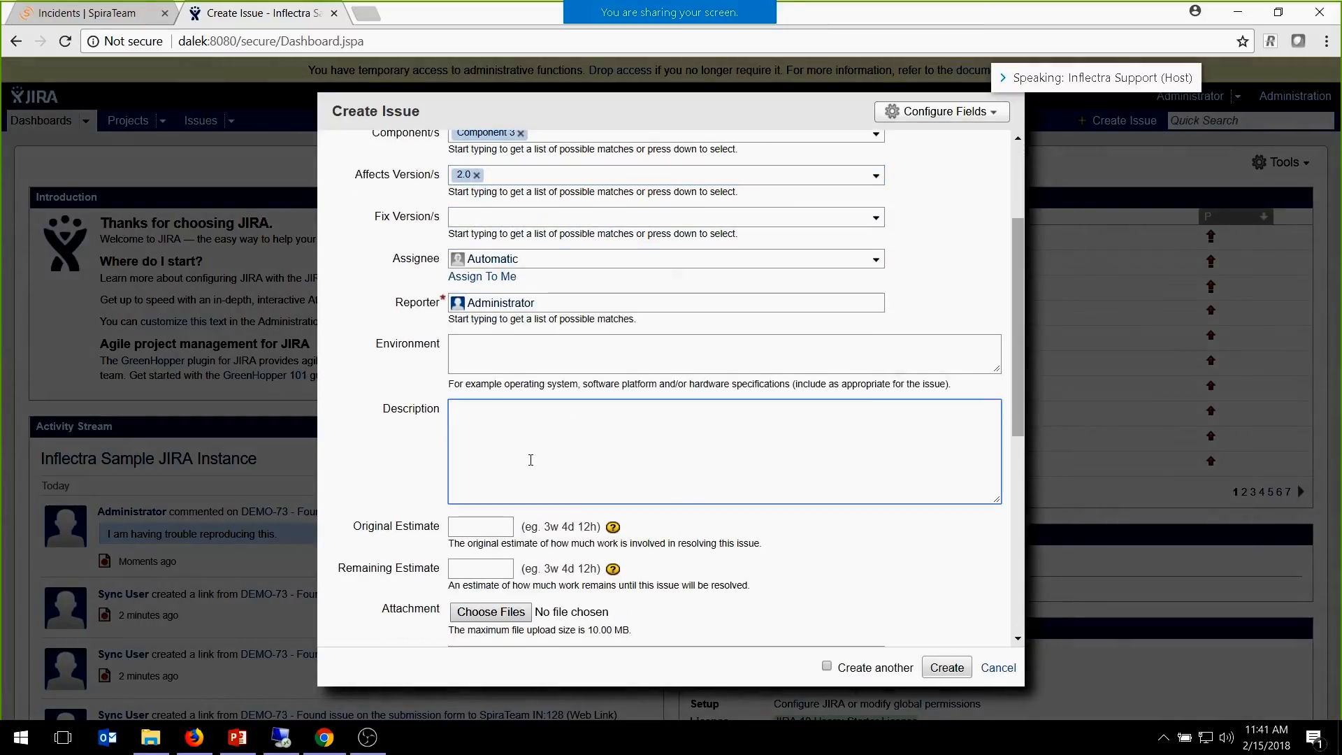
{"action": "type", "text": "I was playing with the syst"}
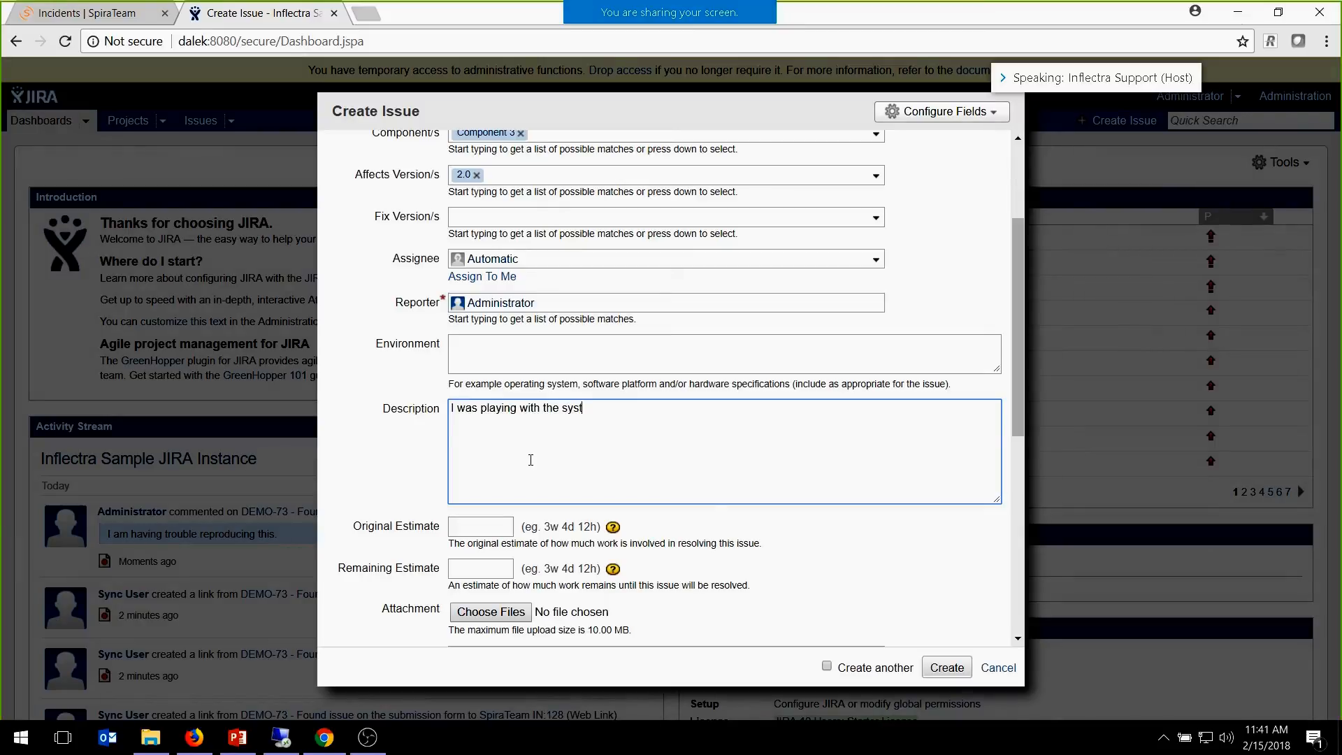
{"action": "type", "text": "em and found an issue."}
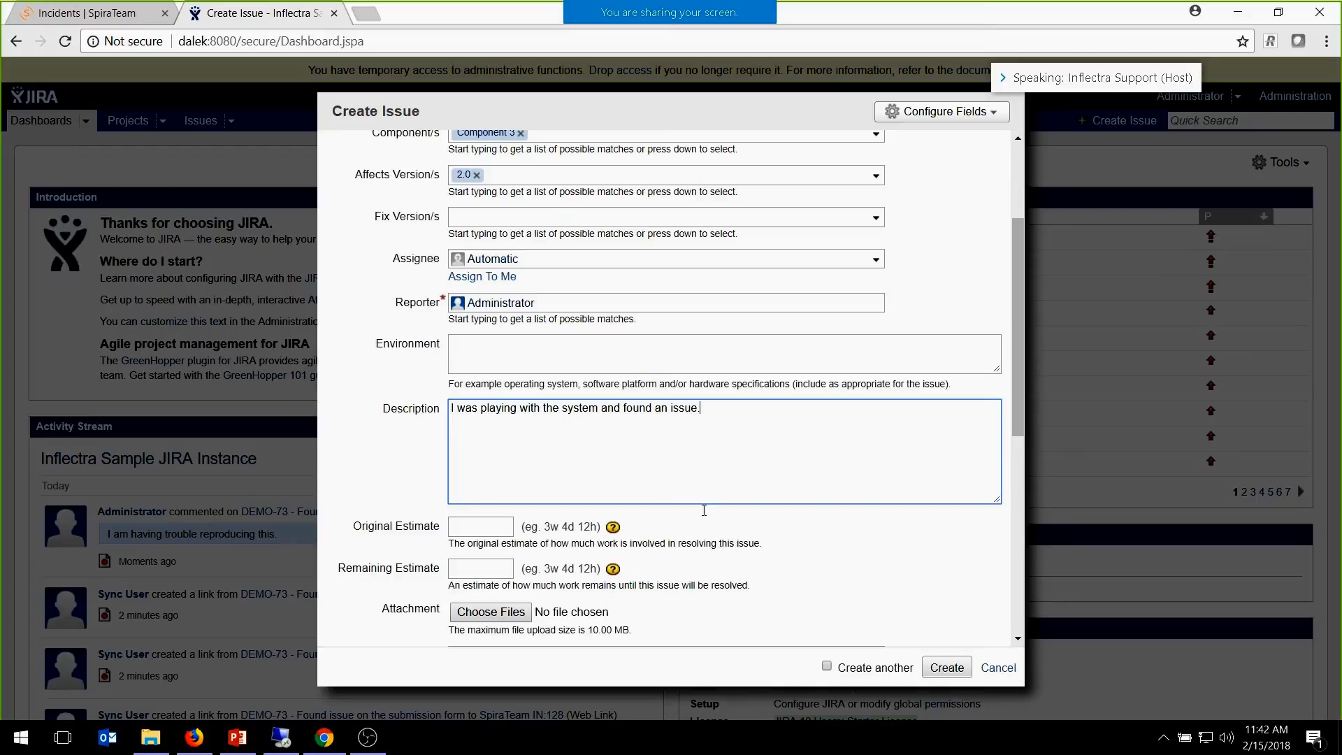
{"action": "left_click", "coordinate": [948, 667]}
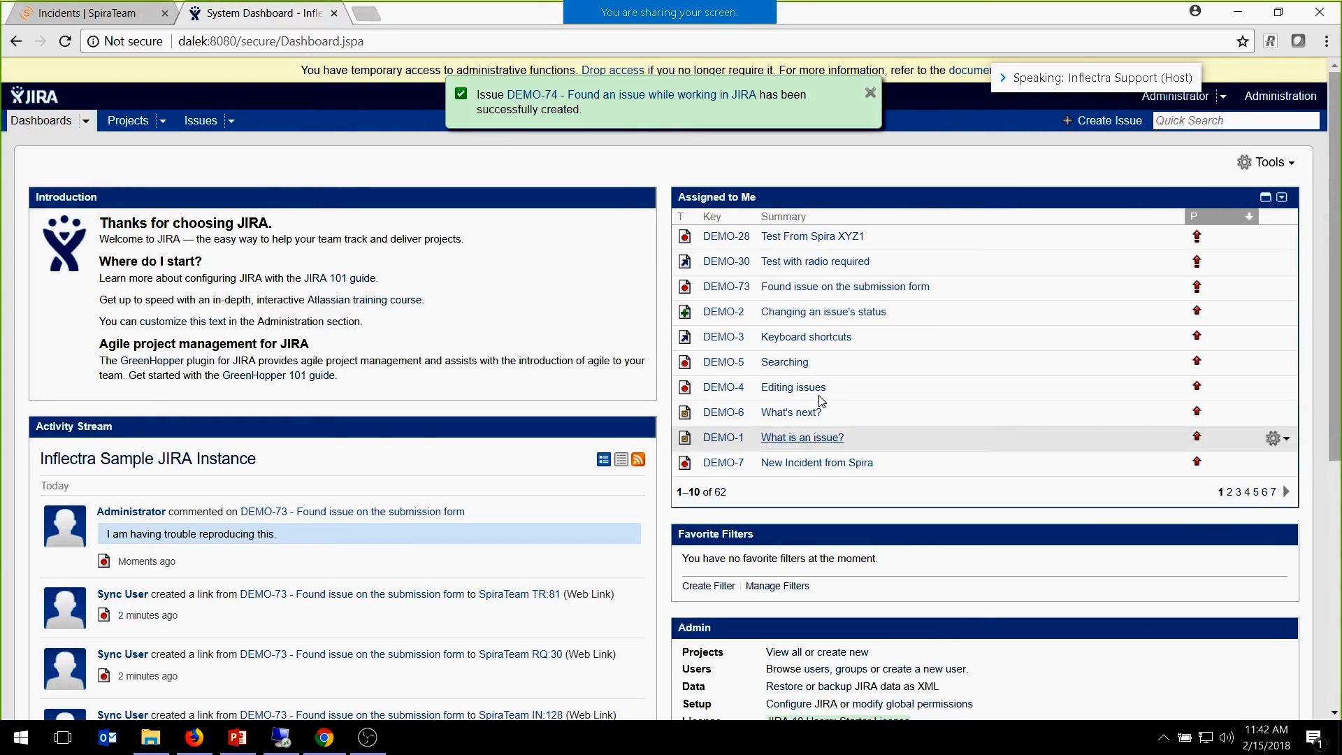
{"action": "left_click", "coordinate": [191, 121]}
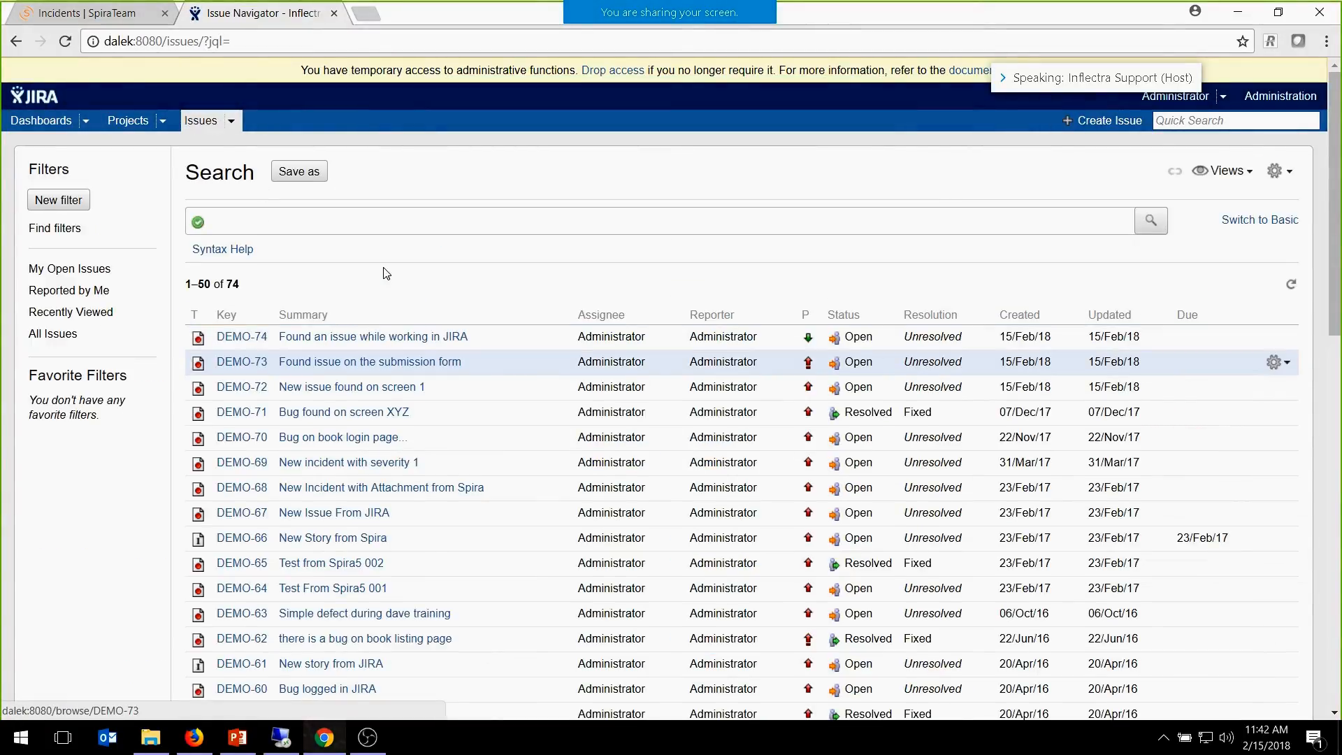
Switch to SpiraTeam, refresh the incident list, and open "Found issue on the submission form" to examine its synchronized comment.
{"action": "left_click", "coordinate": [120, 8]}
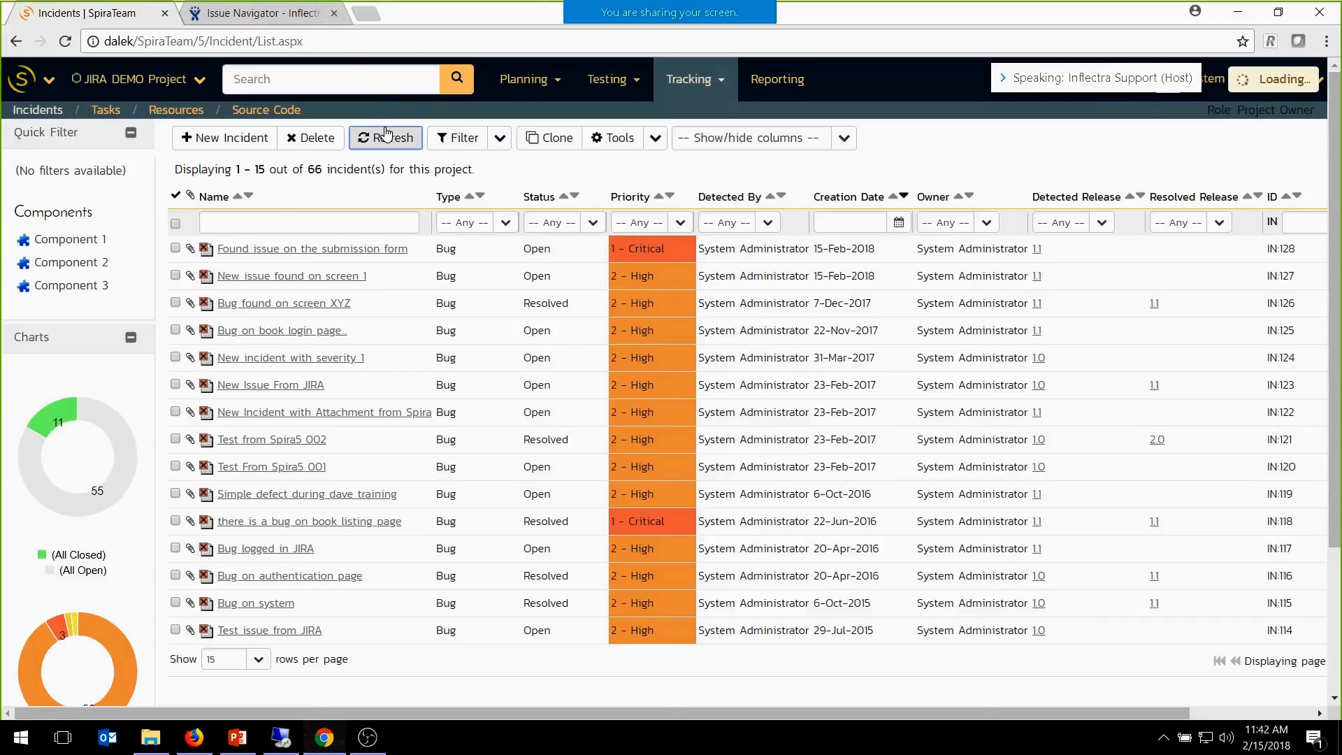
{"action": "mouse_move", "coordinate": [316, 253]}
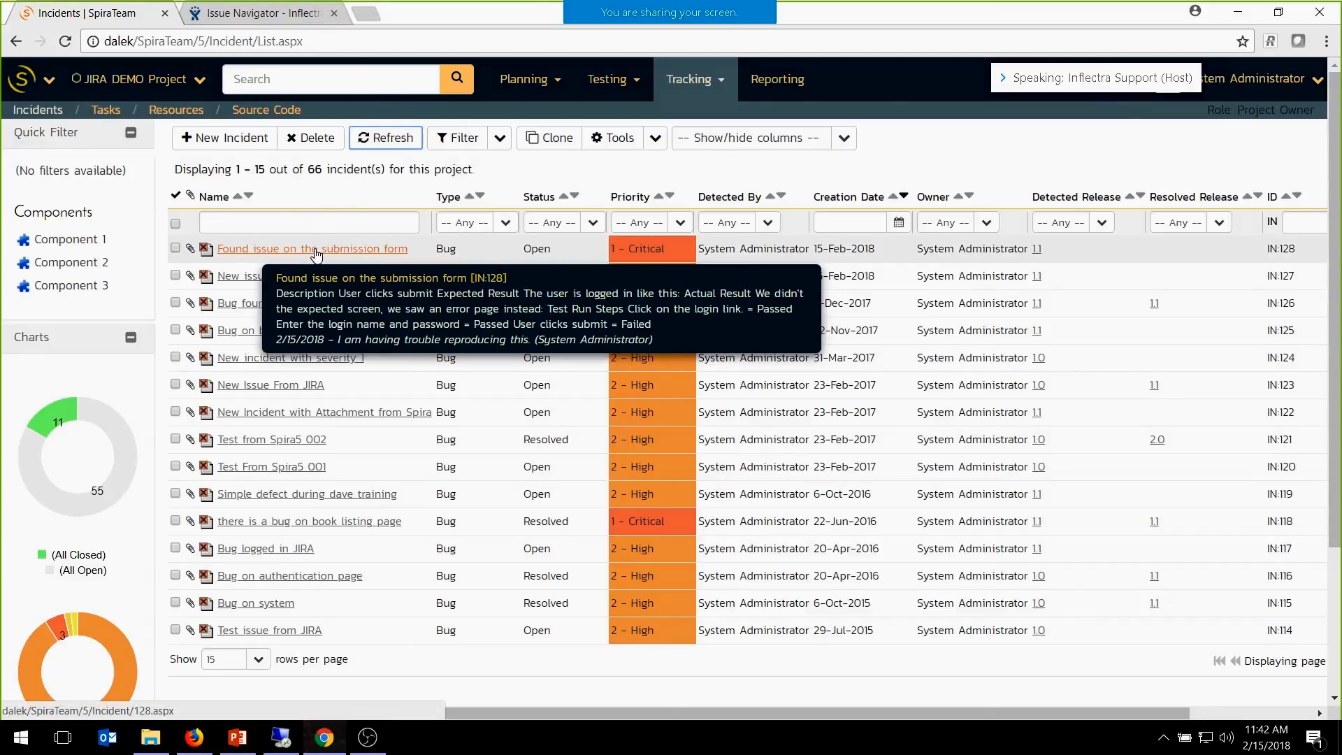
{"action": "left_click", "coordinate": [316, 251]}
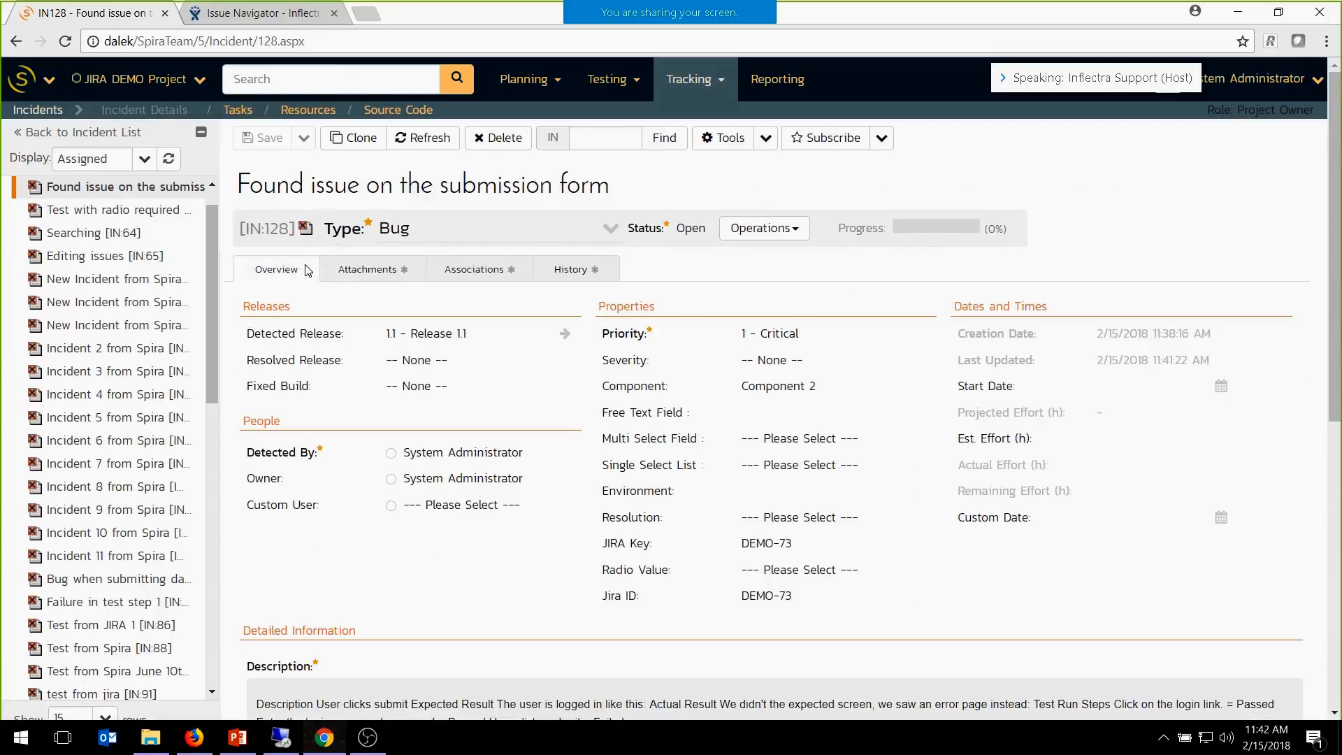
{"action": "scroll", "coordinate": [608, 273], "scroll_direction": "down", "scroll_amount": 5}
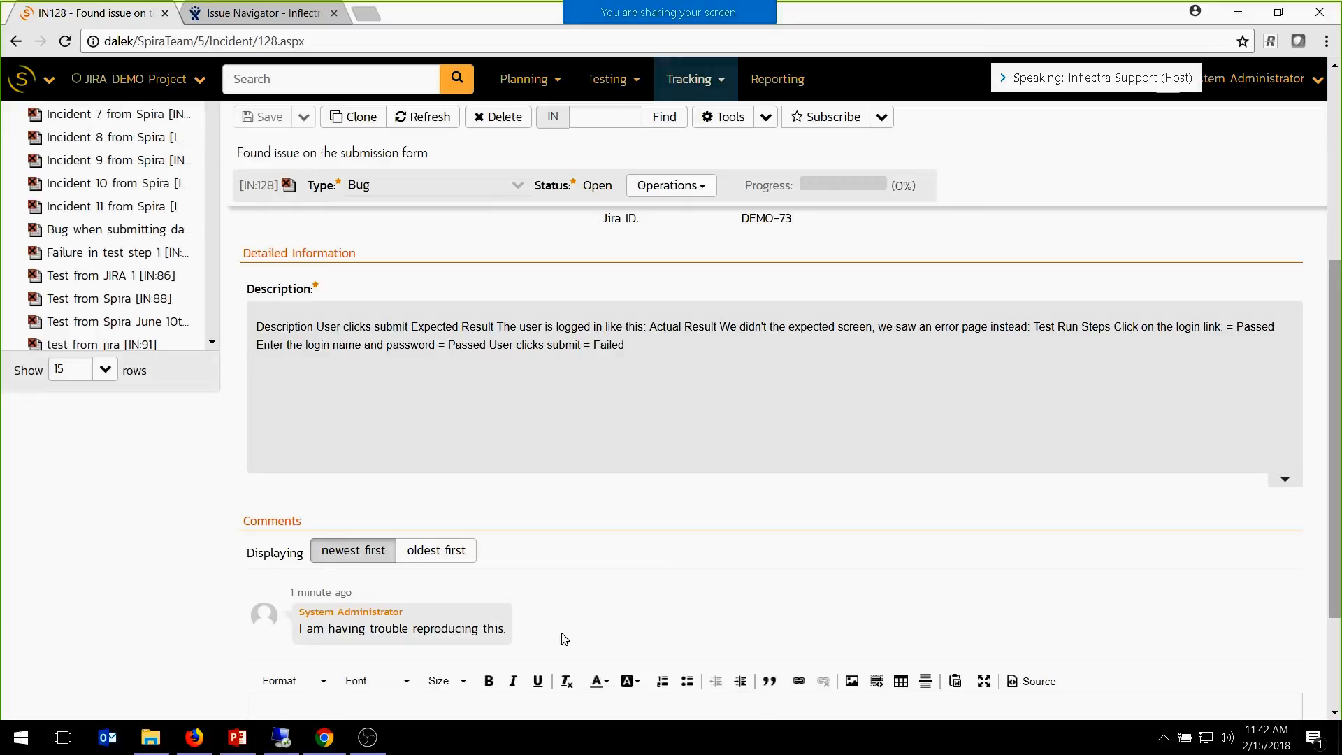
Return to the incident list and open "Found an issue while working in JIRA" to review its synchronized fields and description.
{"action": "left_click", "coordinate": [706, 82]}
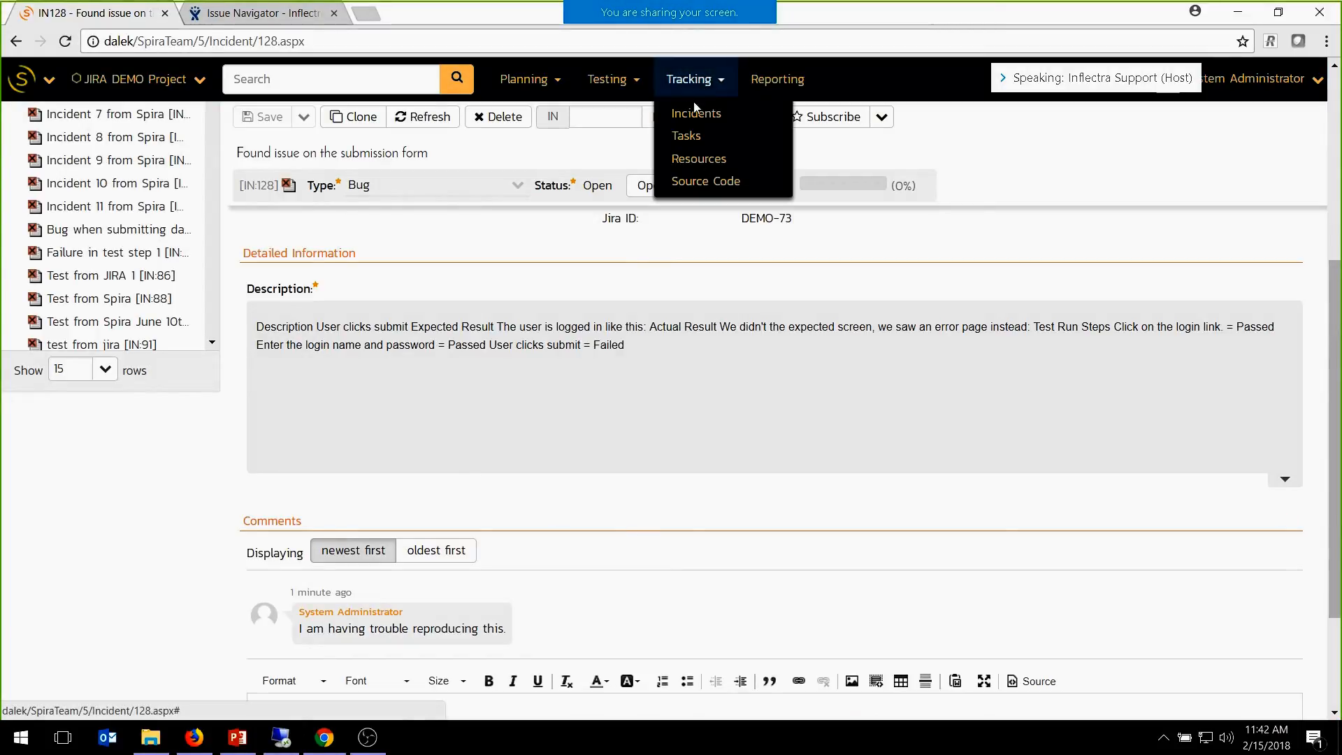
{"action": "left_click", "coordinate": [695, 112]}
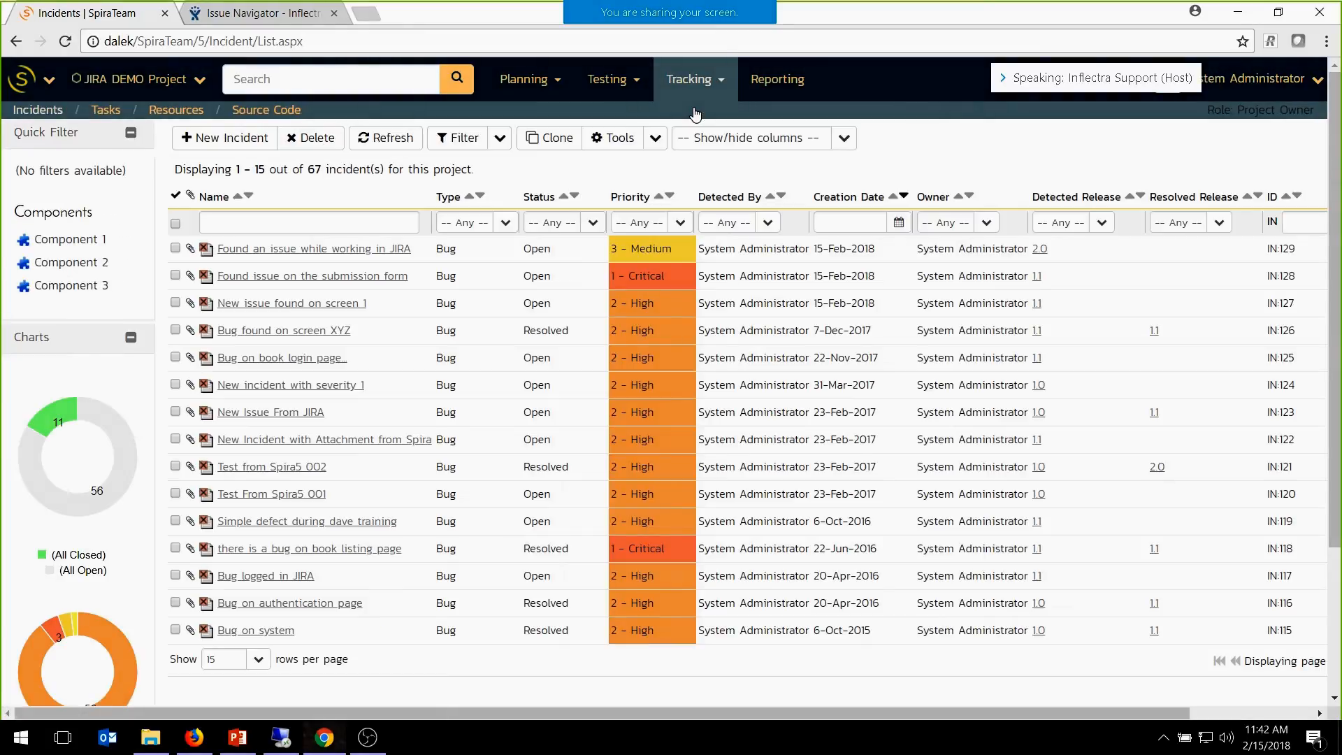
{"action": "left_click", "coordinate": [295, 250]}
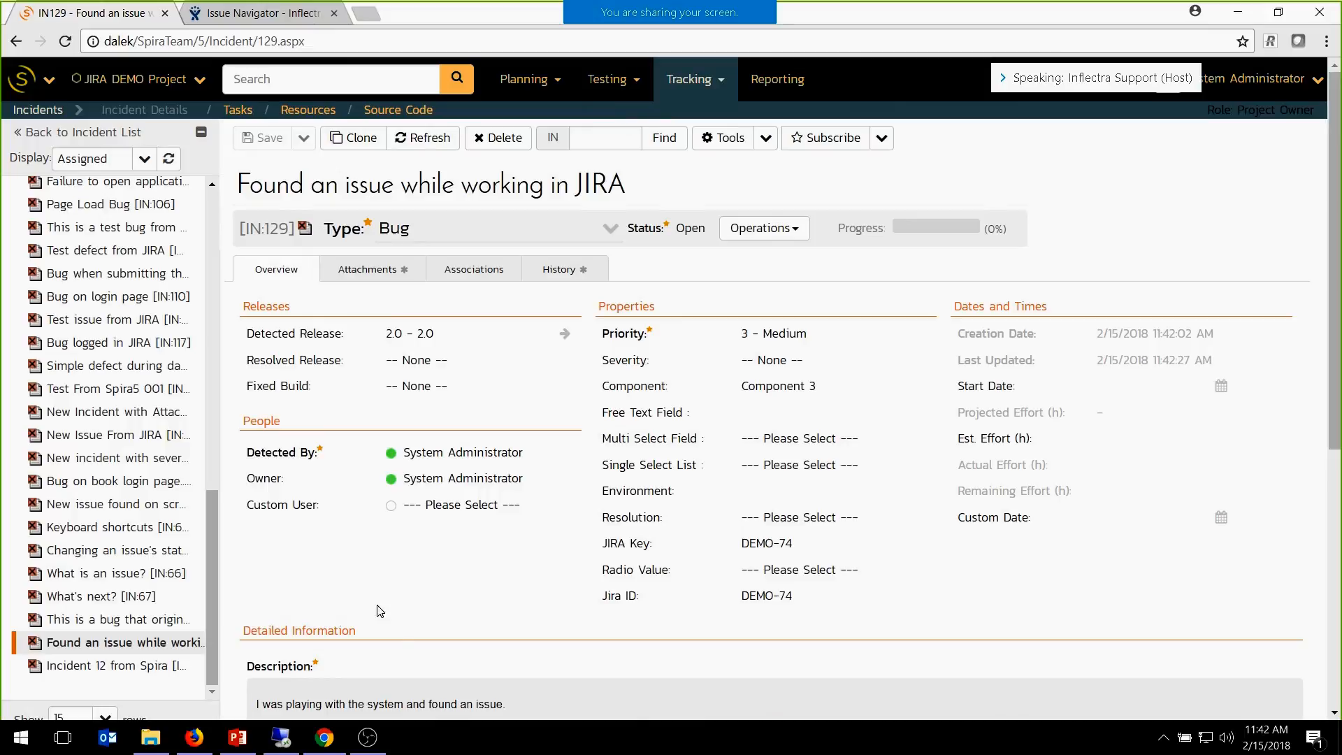
{"action": "scroll", "coordinate": [428, 602], "scroll_direction": "down", "scroll_amount": 3}
{"action": "scroll", "coordinate": [378, 518], "scroll_direction": "up", "scroll_amount": 3}
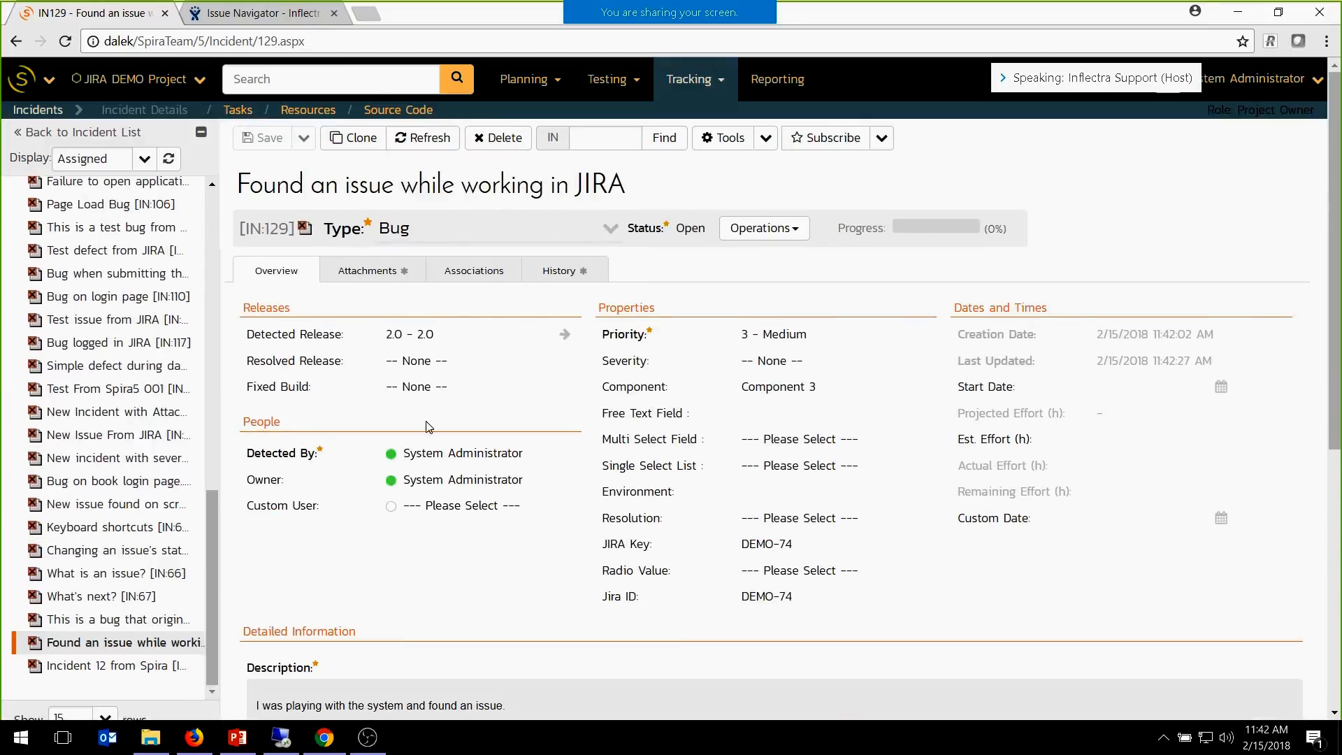
Check the incident's attachments in SpiraTeam, and examine the details and issue links of its matching issue in Jira.
{"action": "left_click", "coordinate": [373, 270]}
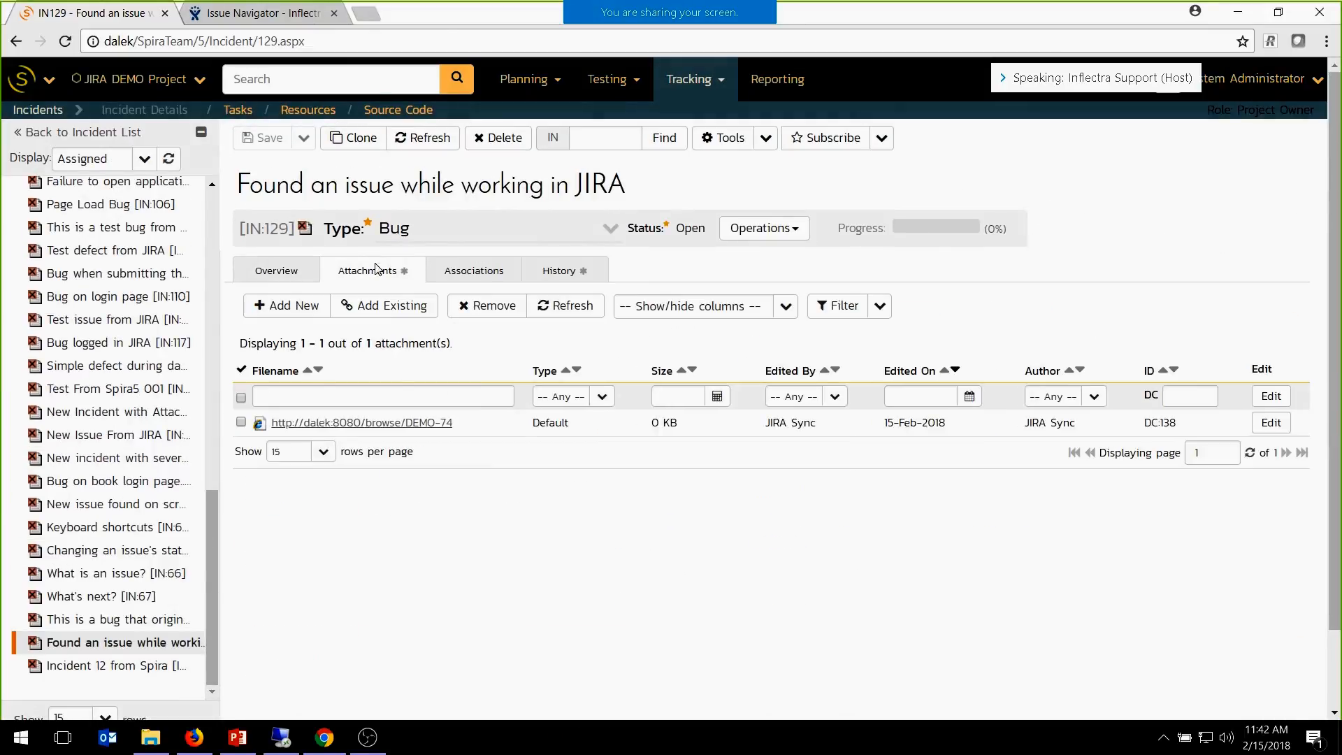
{"action": "left_click", "coordinate": [448, 422]}
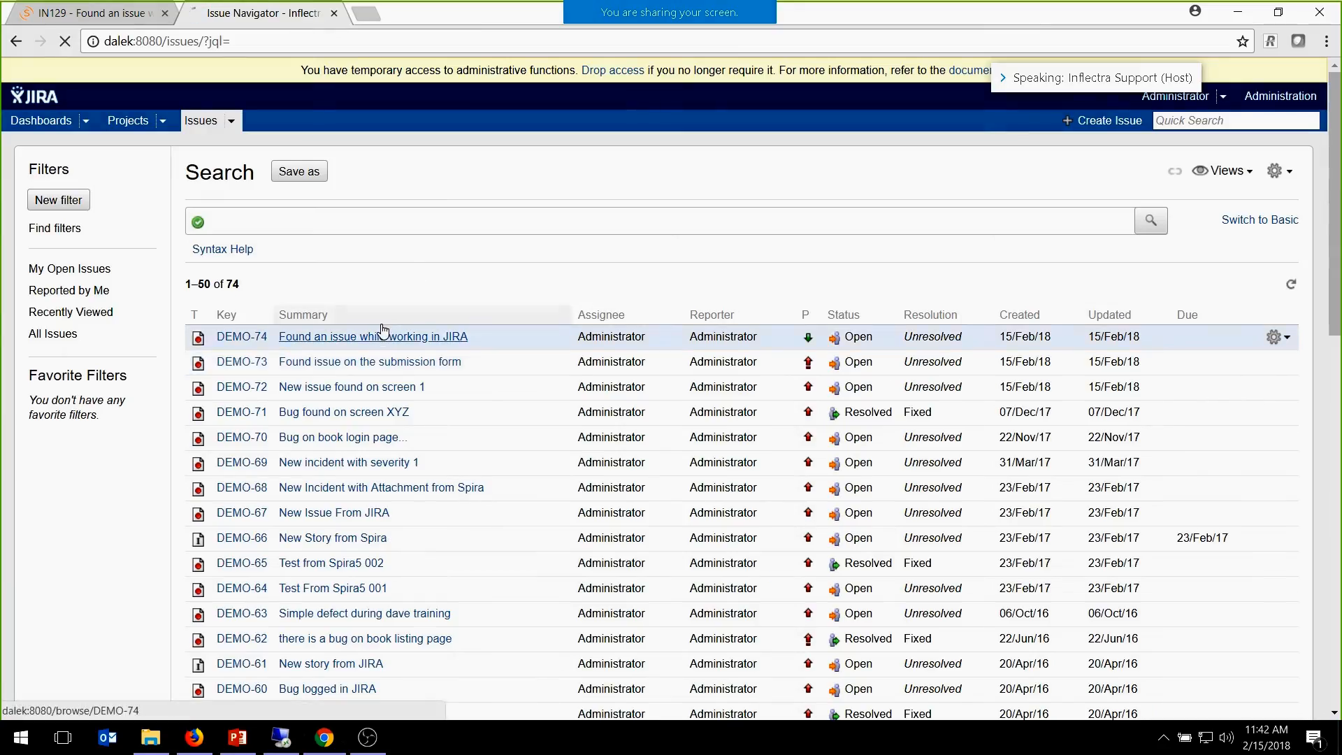
{"action": "left_click", "coordinate": [386, 336]}
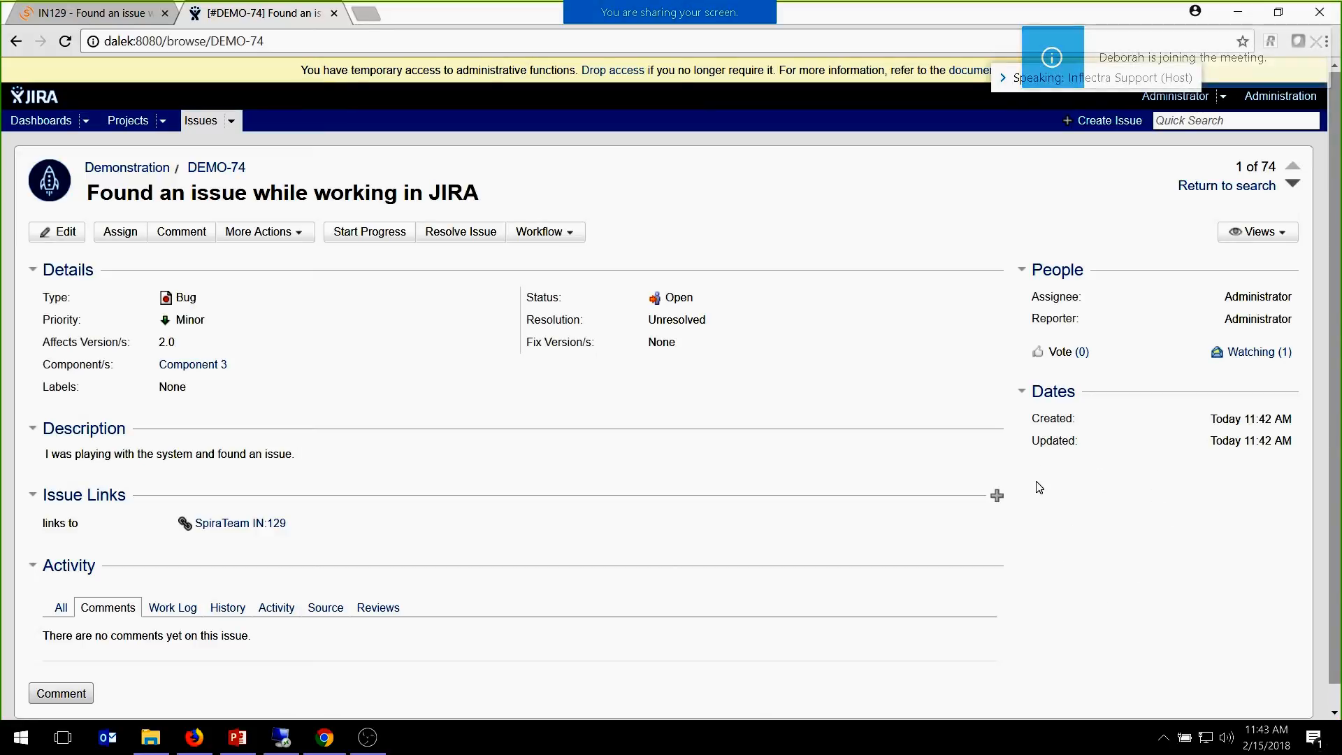
{"action": "scroll", "coordinate": [287, 489], "scroll_direction": "down", "scroll_amount": 1}
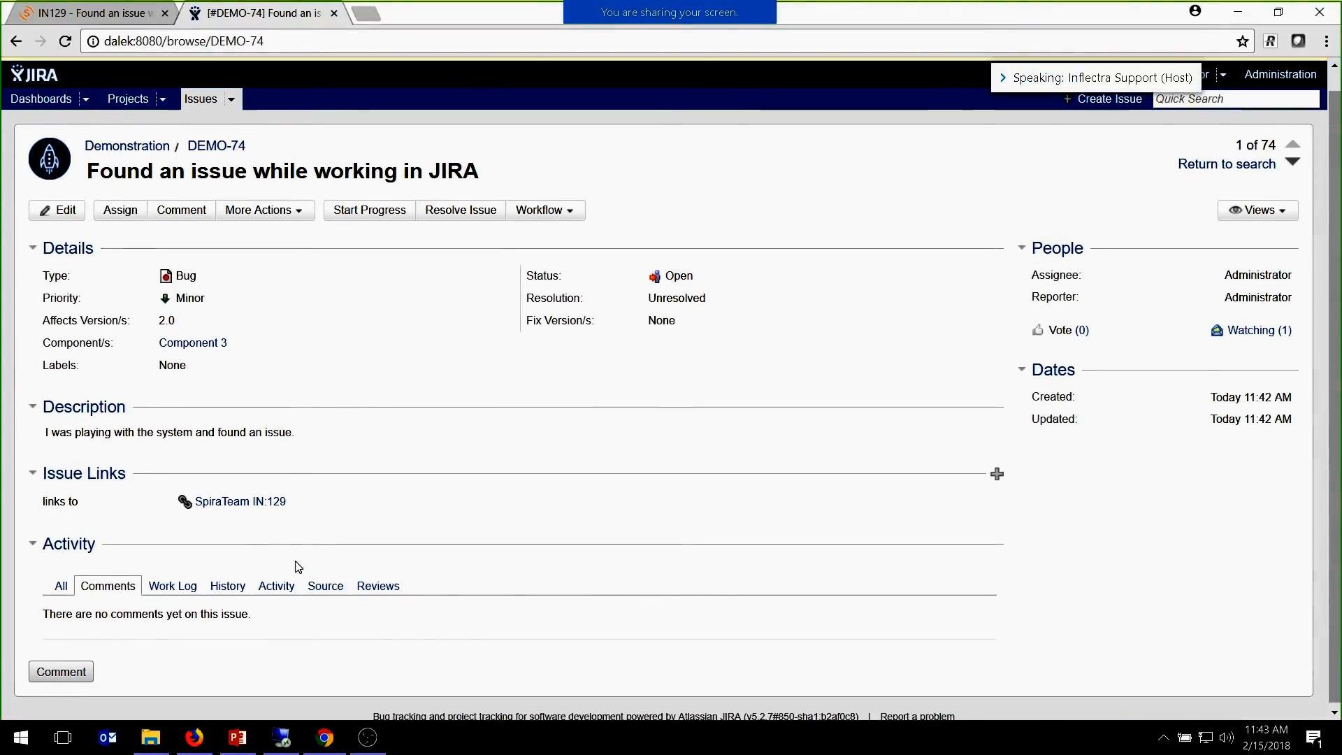
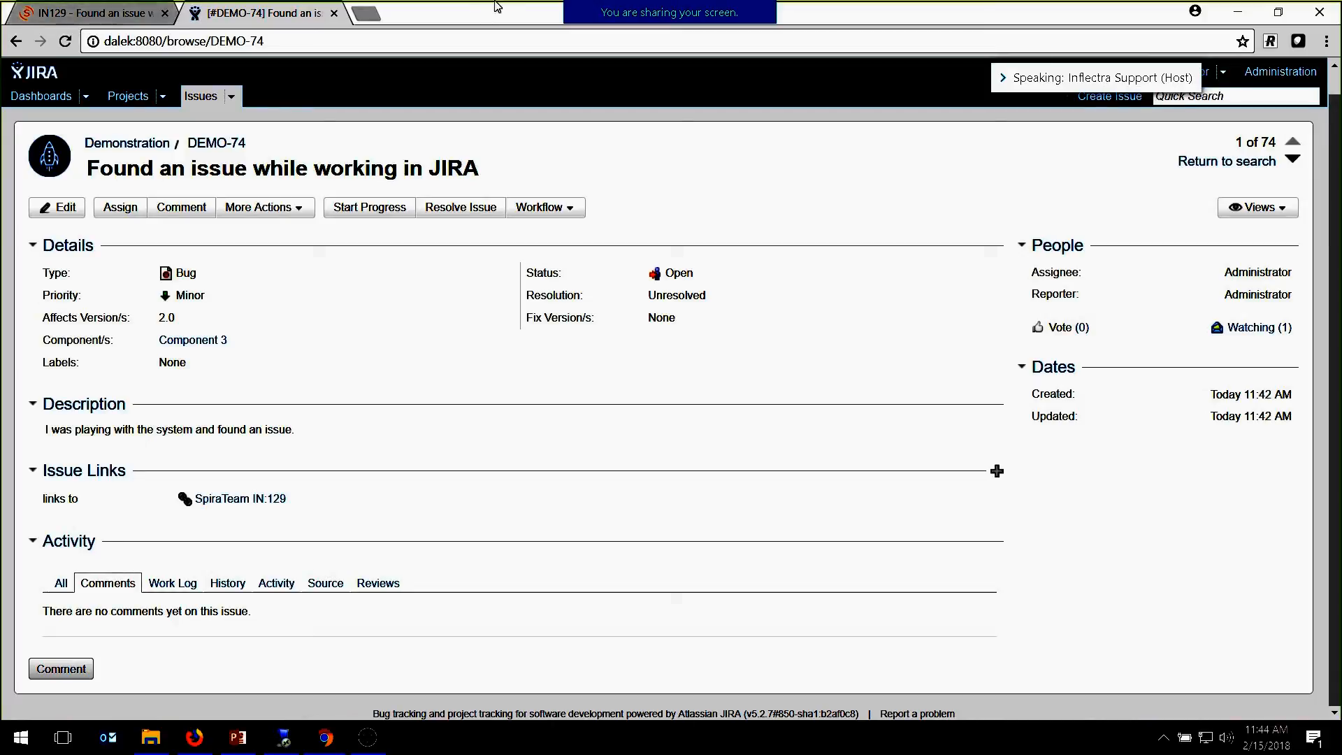
Open the meeting chat to read the participants' messages.
{"action": "mouse_move", "coordinate": [742, 6]}
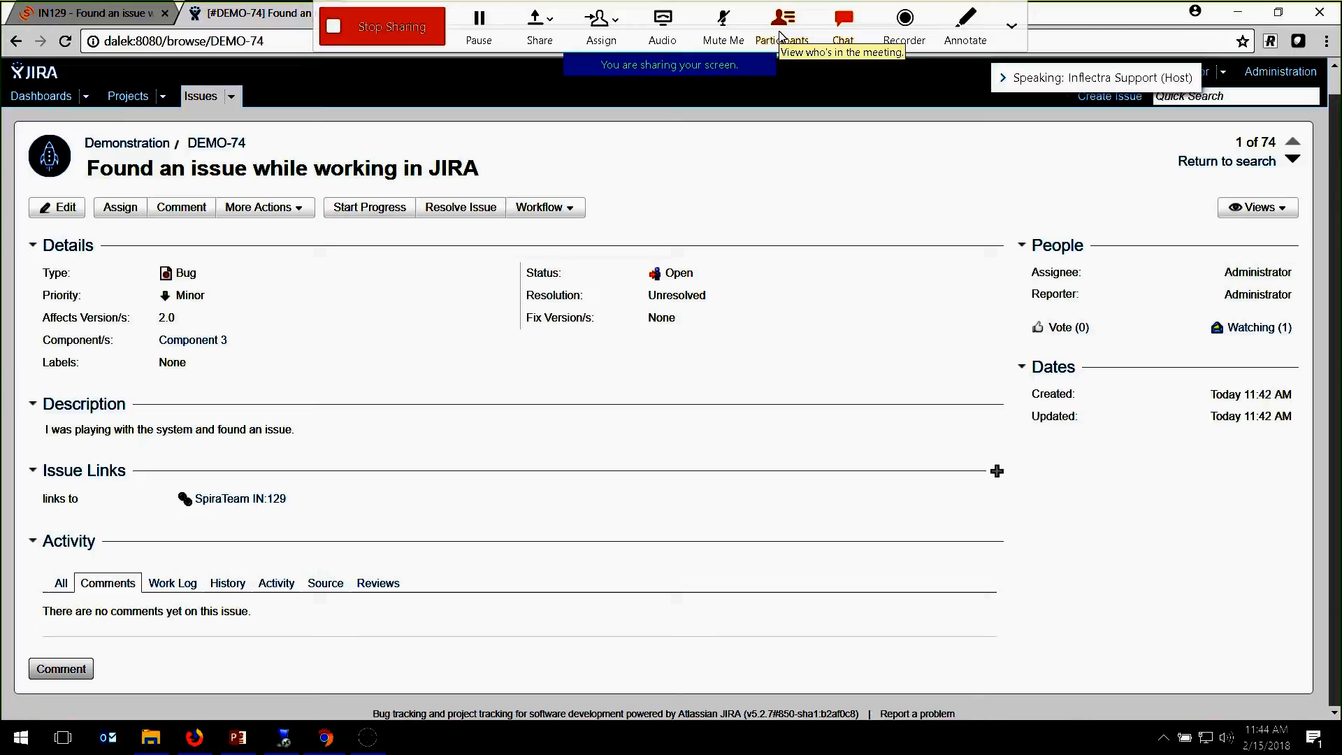
{"action": "left_click", "coordinate": [844, 24]}
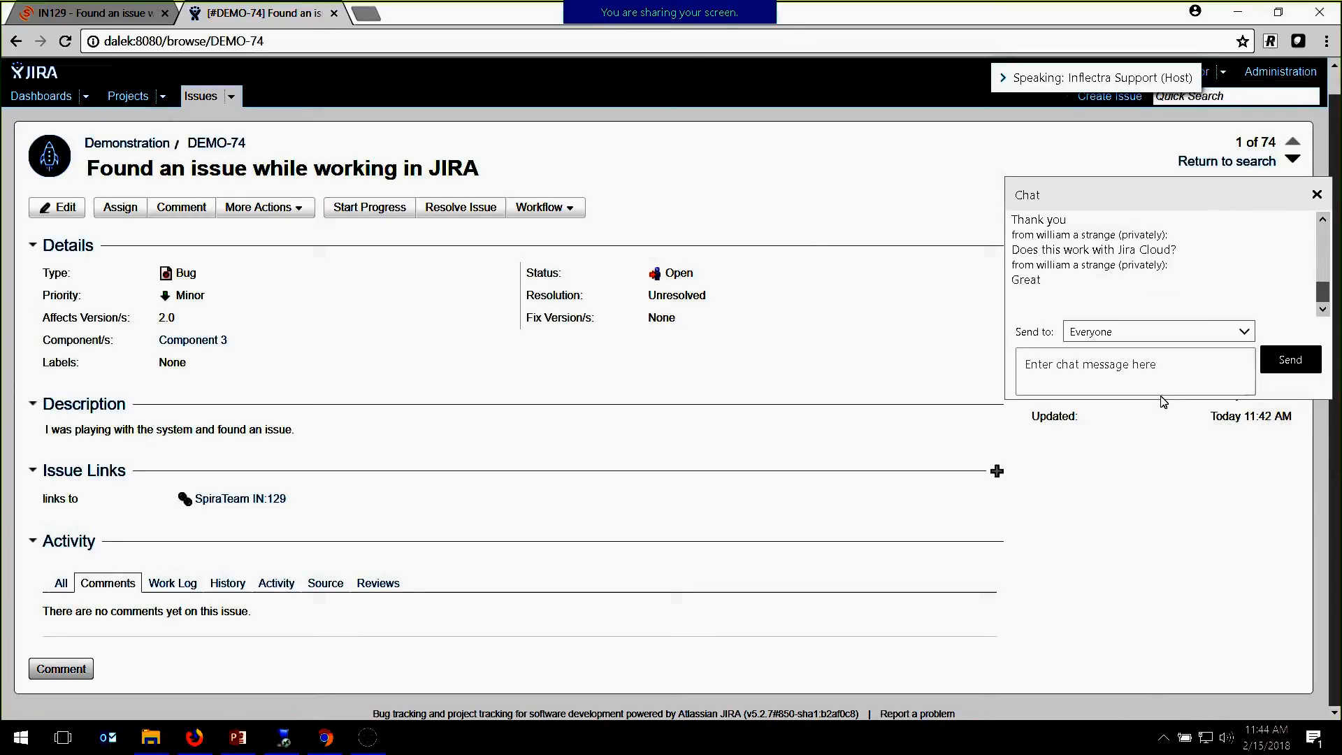
Enlarge the meeting chat window vertically to read more of the participants' messages.
{"action": "left_click_drag", "start_coordinate": [1159, 399], "coordinate": [1159, 593]}
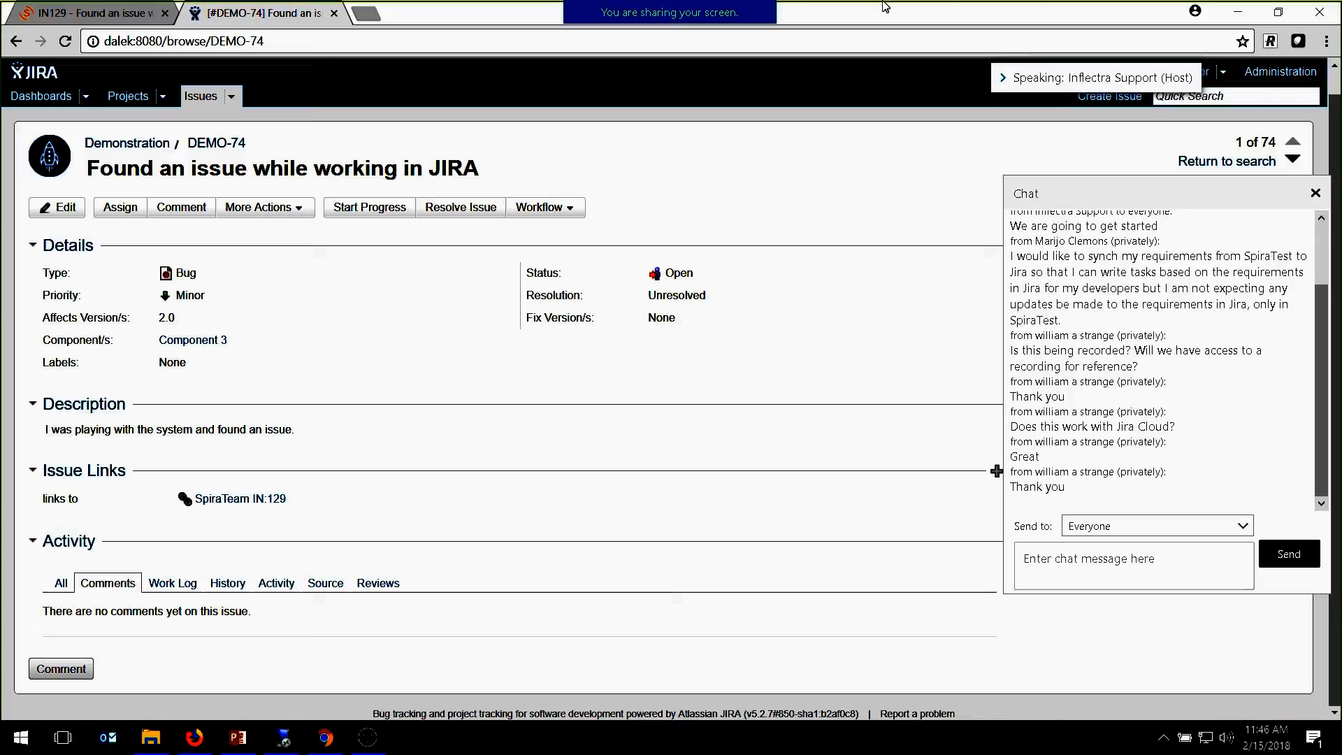
{"action": "mouse_move", "coordinate": [885, 7]}
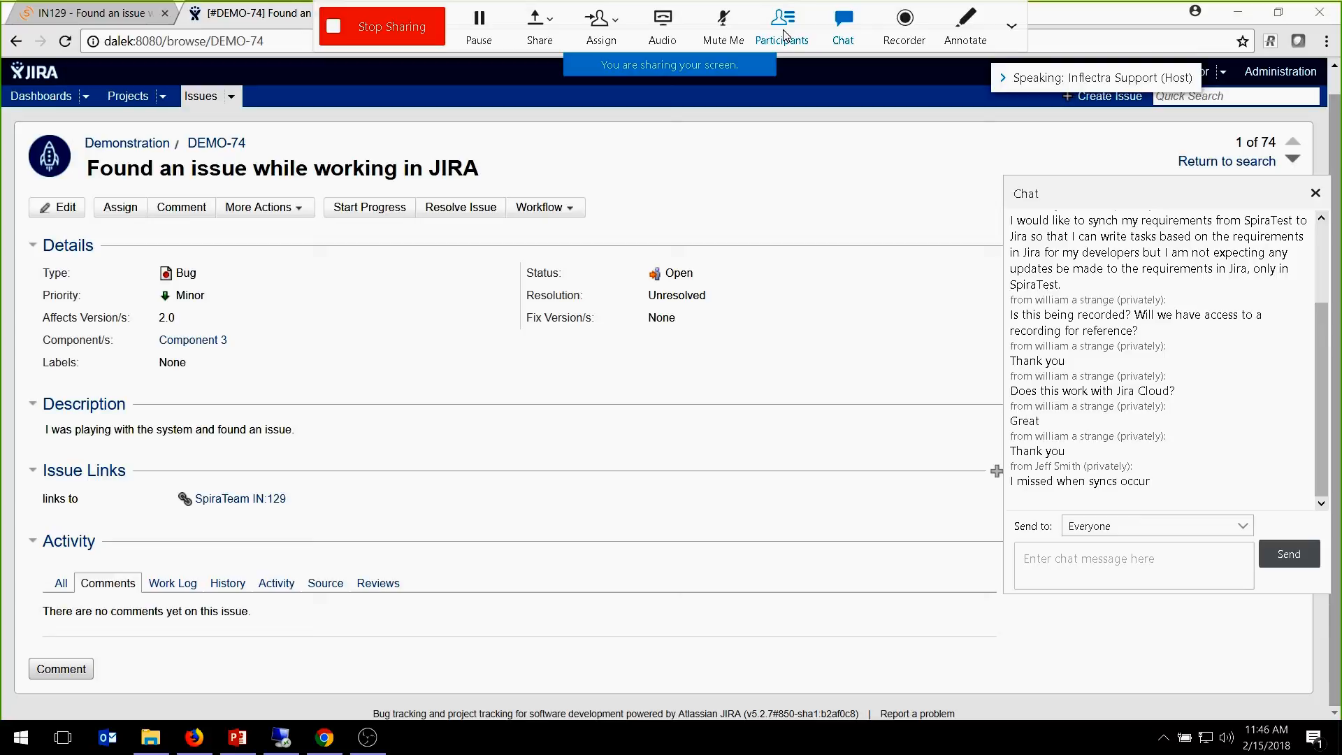
Switch to the remote server session and unlock it with the account password.
{"action": "left_click", "coordinate": [280, 743]}
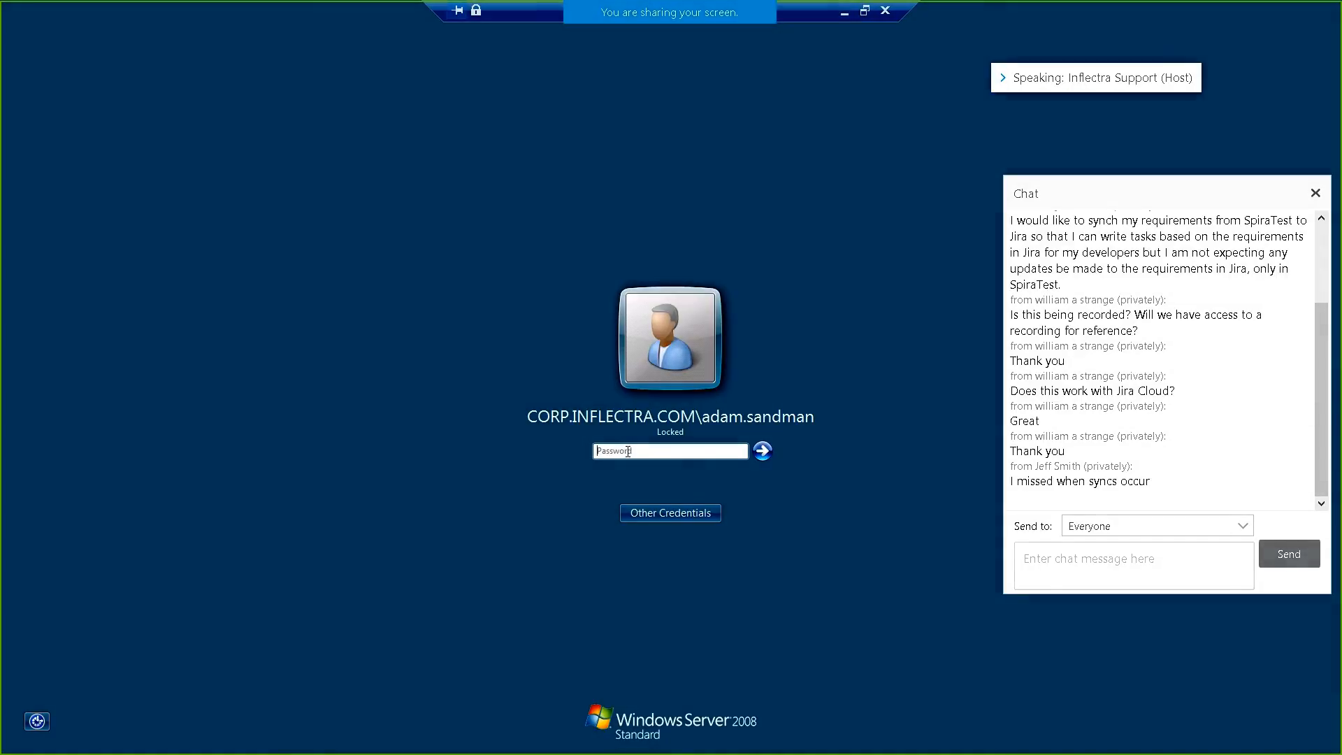
{"action": "type", "text": "**********"}
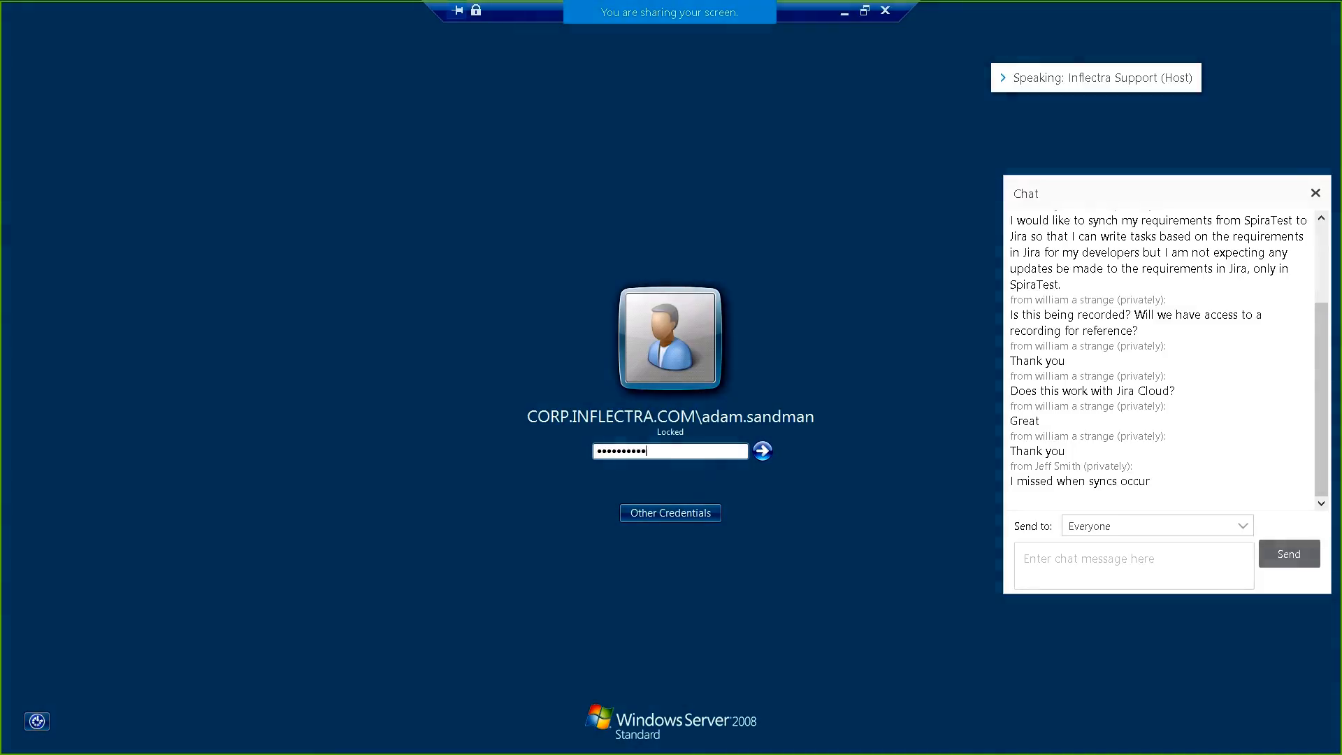
{"action": "type", "text": "**"}
{"action": "key", "text": "Return"}
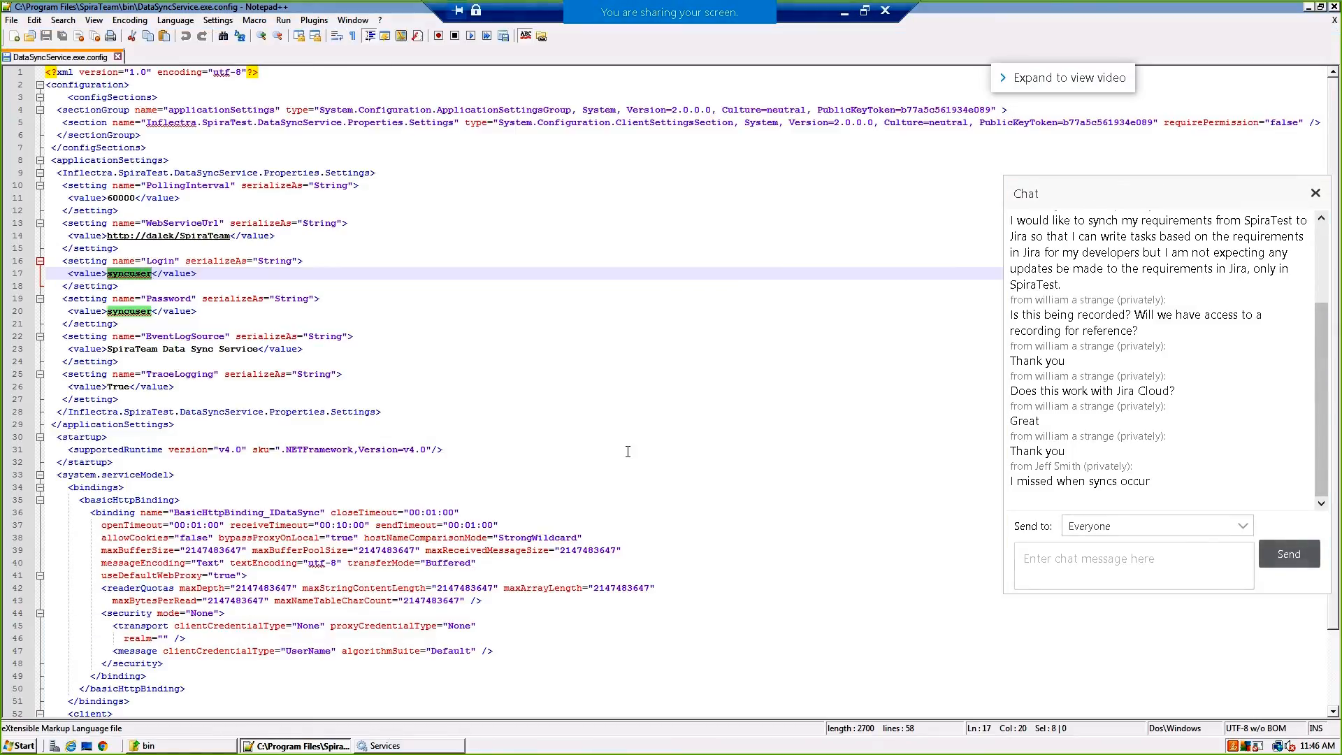
Highlight the PollingInterval setting and its value line in DataSyncService.exe.config, and minimize the remote session.
{"action": "double_click", "coordinate": [186, 188]}
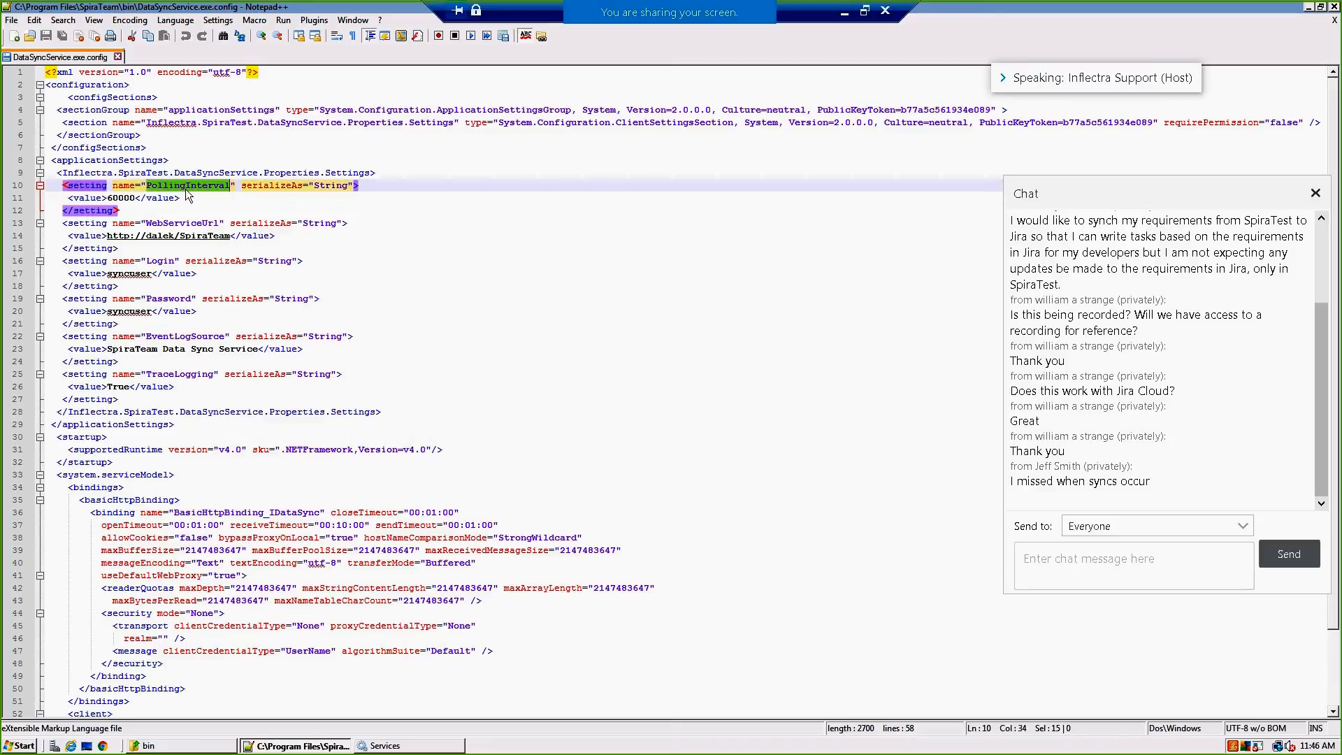
{"action": "left_click_drag", "start_coordinate": [180, 198], "coordinate": [23, 203]}
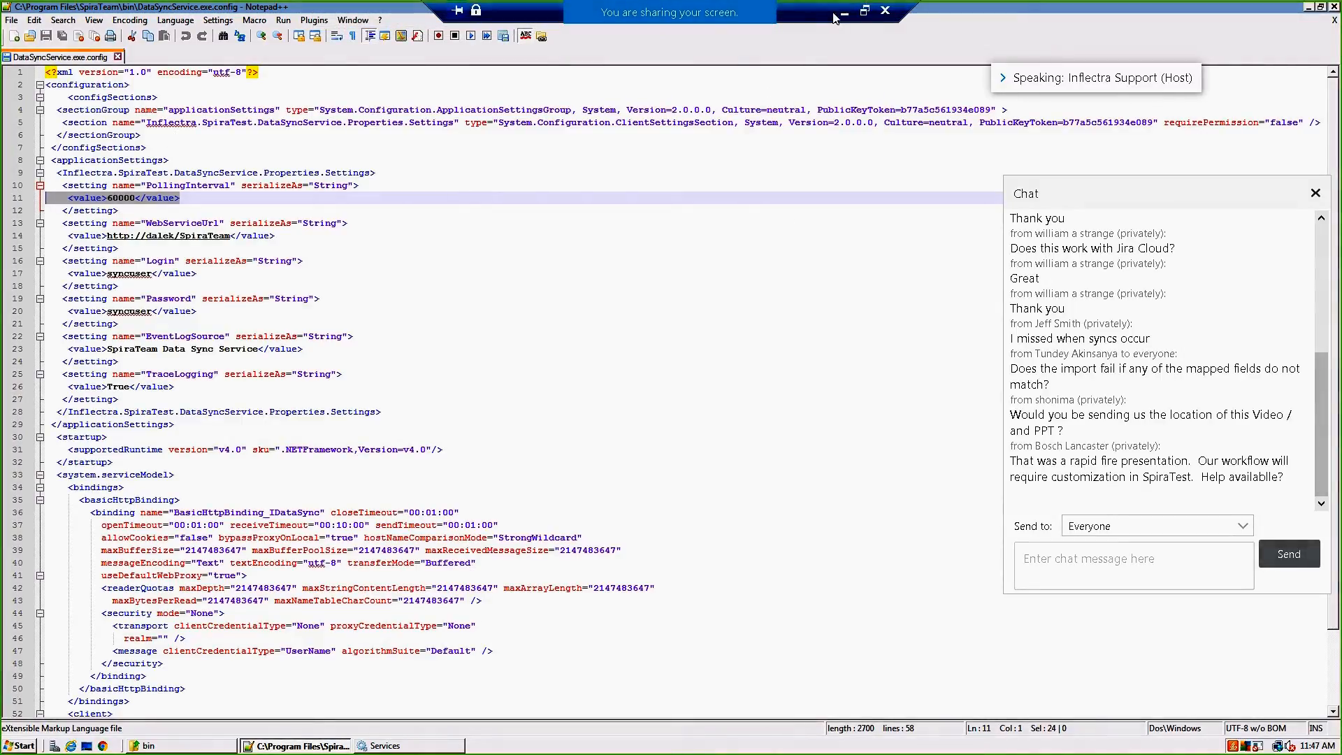
{"action": "left_click", "coordinate": [846, 12]}
Switch to PowerPoint, show the "SpiraTest Cloud-Hosted, JIRA On-Premise" slide, and select its Spira DataSync Options picture to point out the polling interval.
{"action": "left_click", "coordinate": [238, 738]}
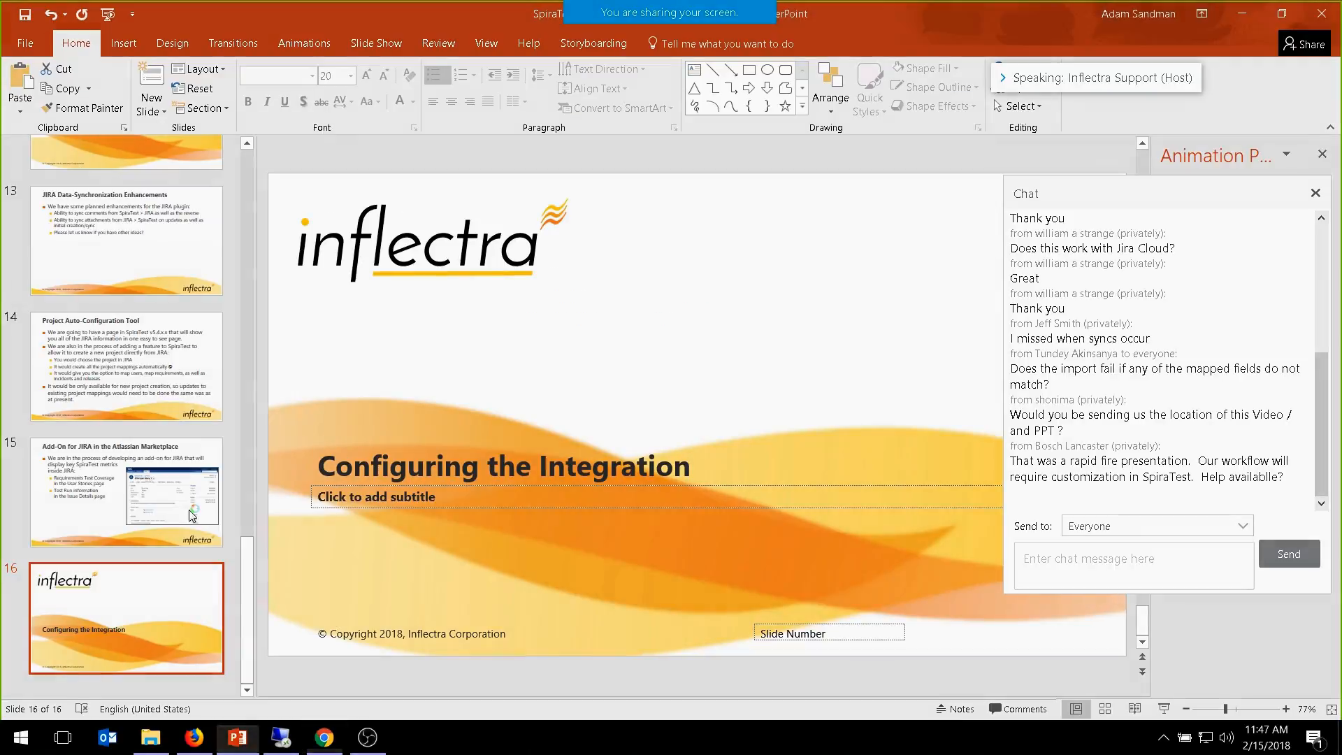
{"action": "scroll", "coordinate": [186, 510], "scroll_direction": "up", "scroll_amount": 5}
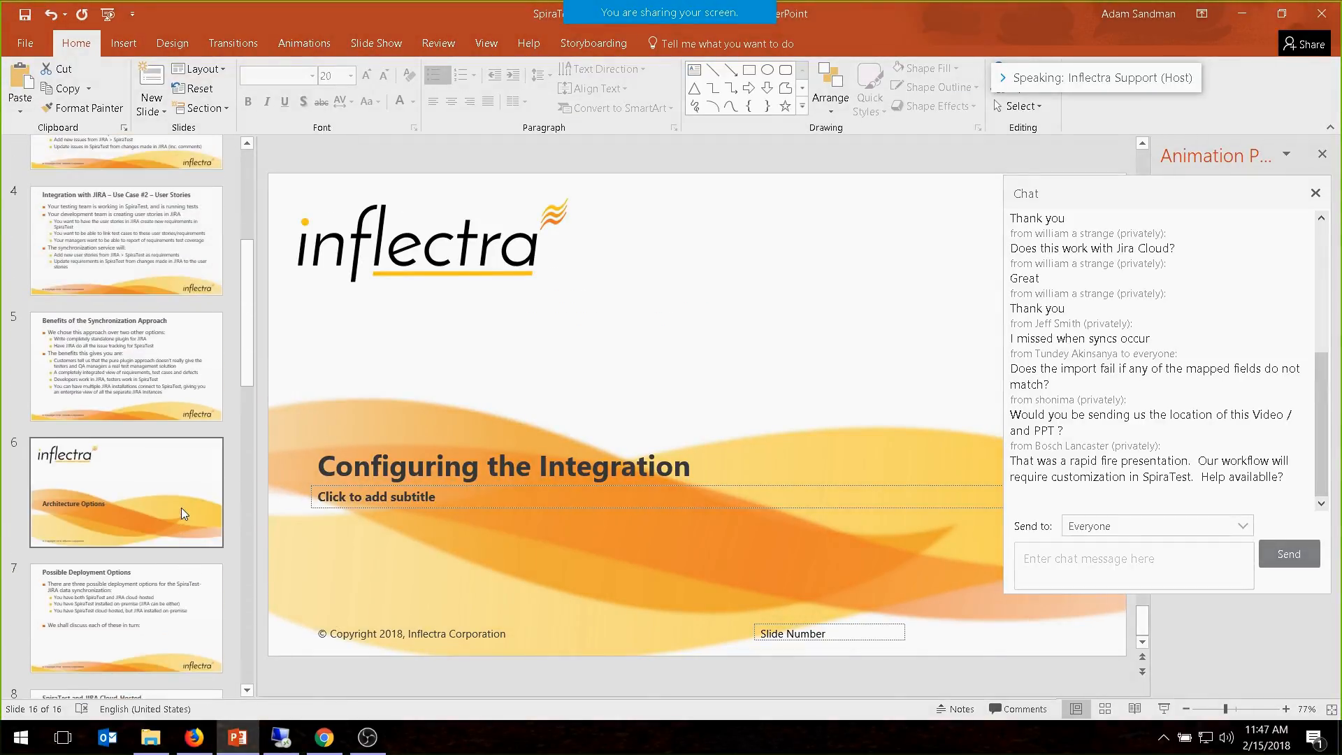
{"action": "left_click", "coordinate": [176, 454]}
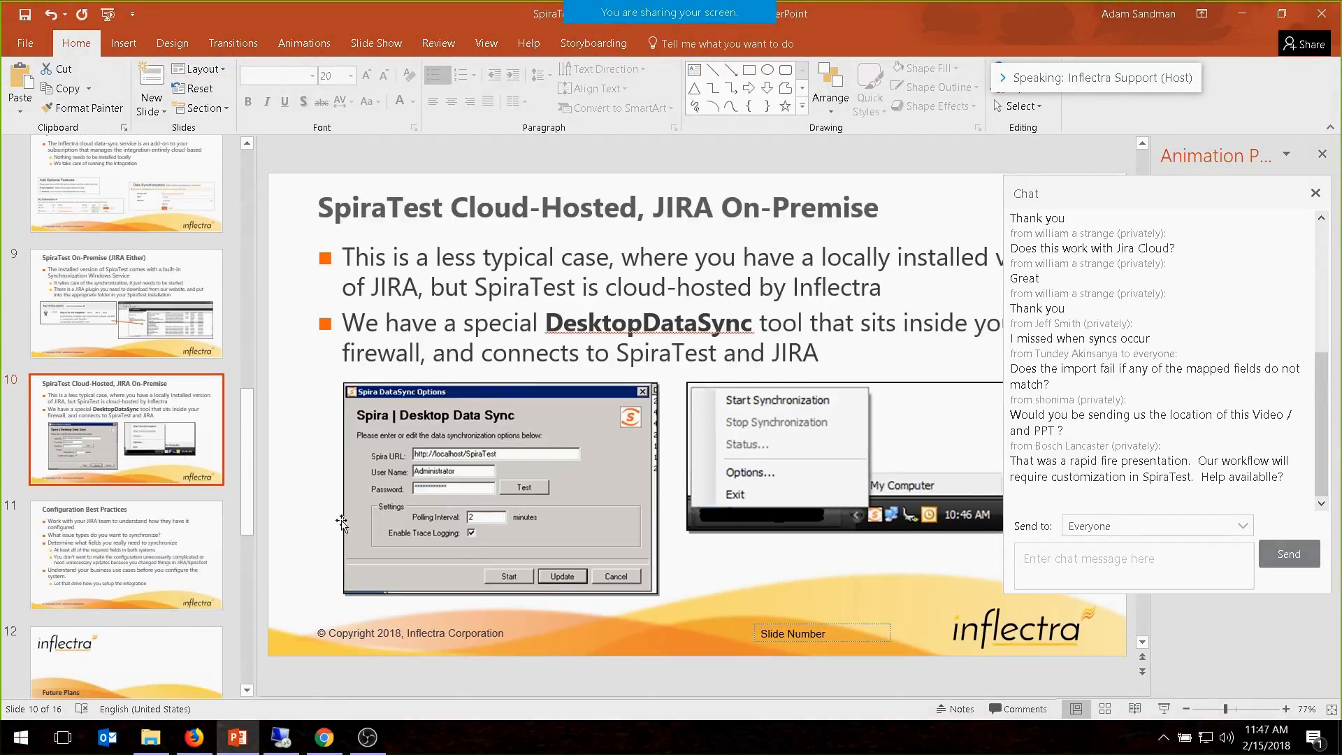
{"action": "left_click", "coordinate": [481, 516]}
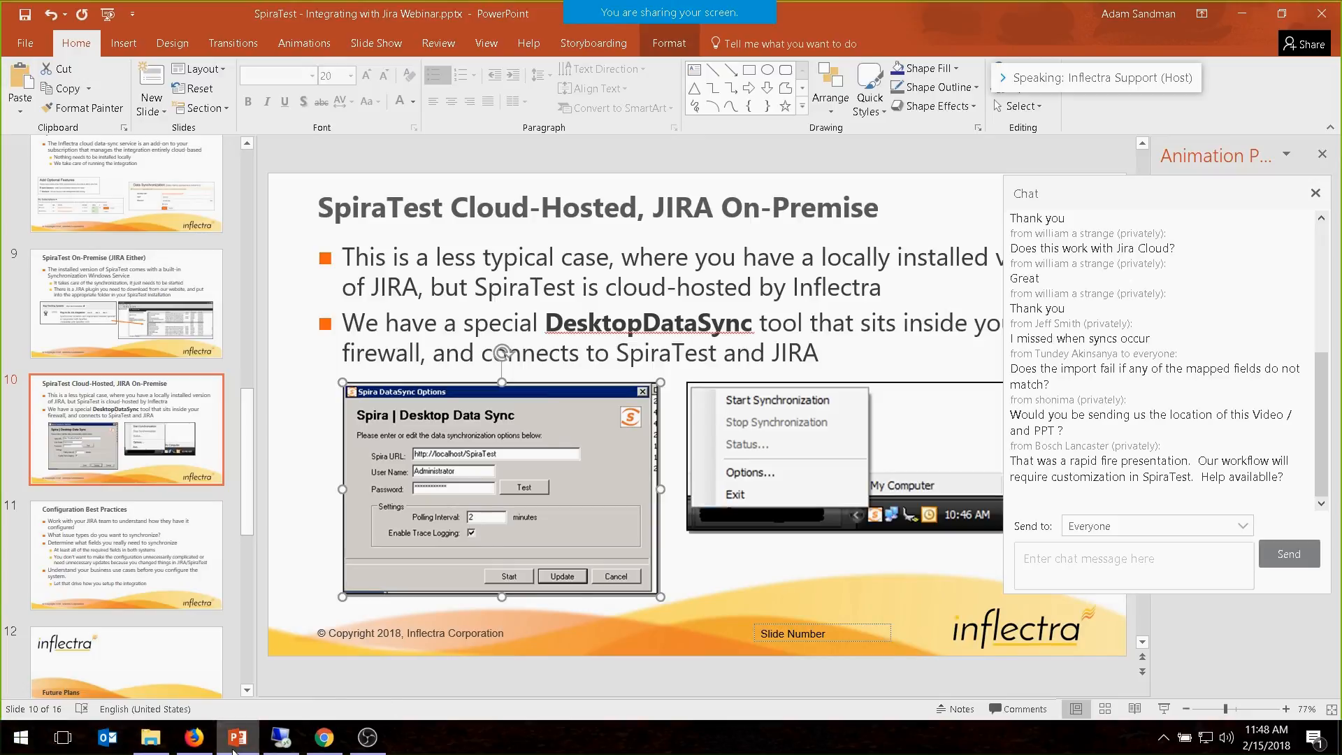
Switch to SpiraTeam in Chrome and open the Data Synchronization page in its administration area.
{"action": "mouse_move", "coordinate": [234, 750]}
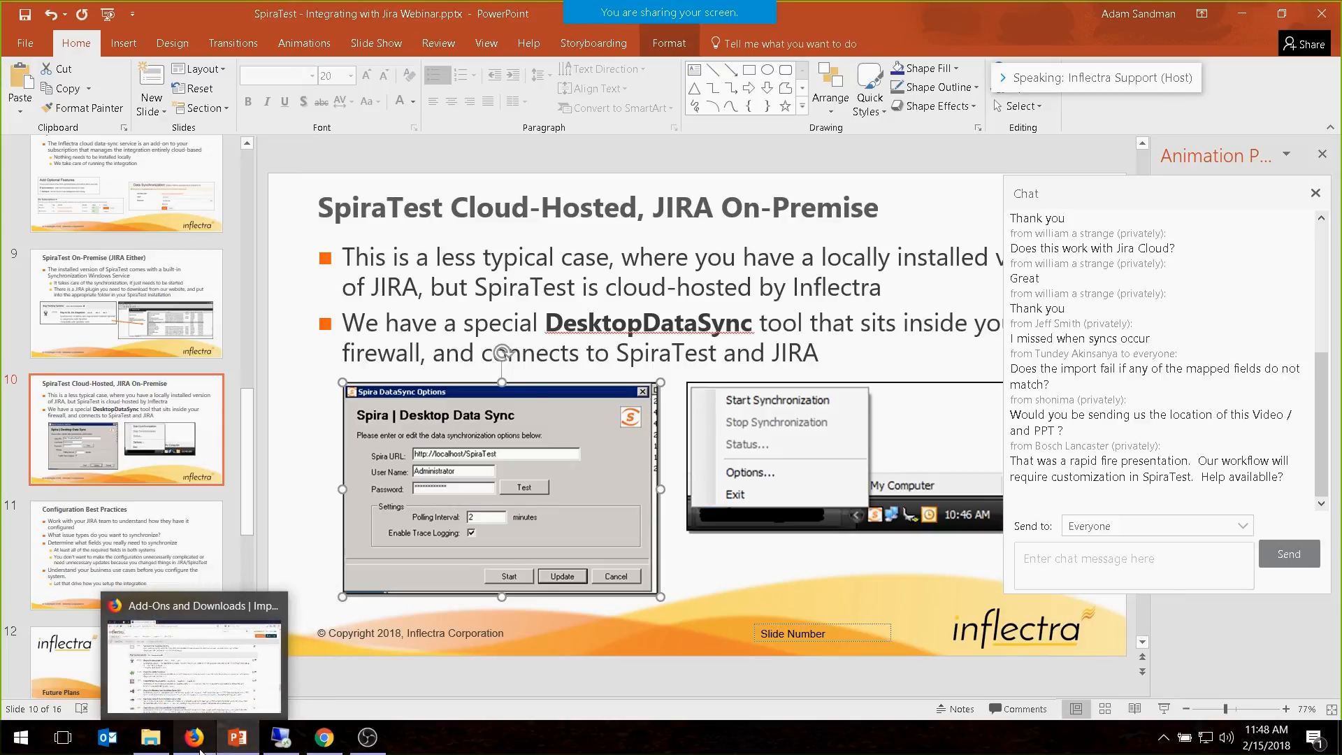
{"action": "left_click", "coordinate": [198, 751]}
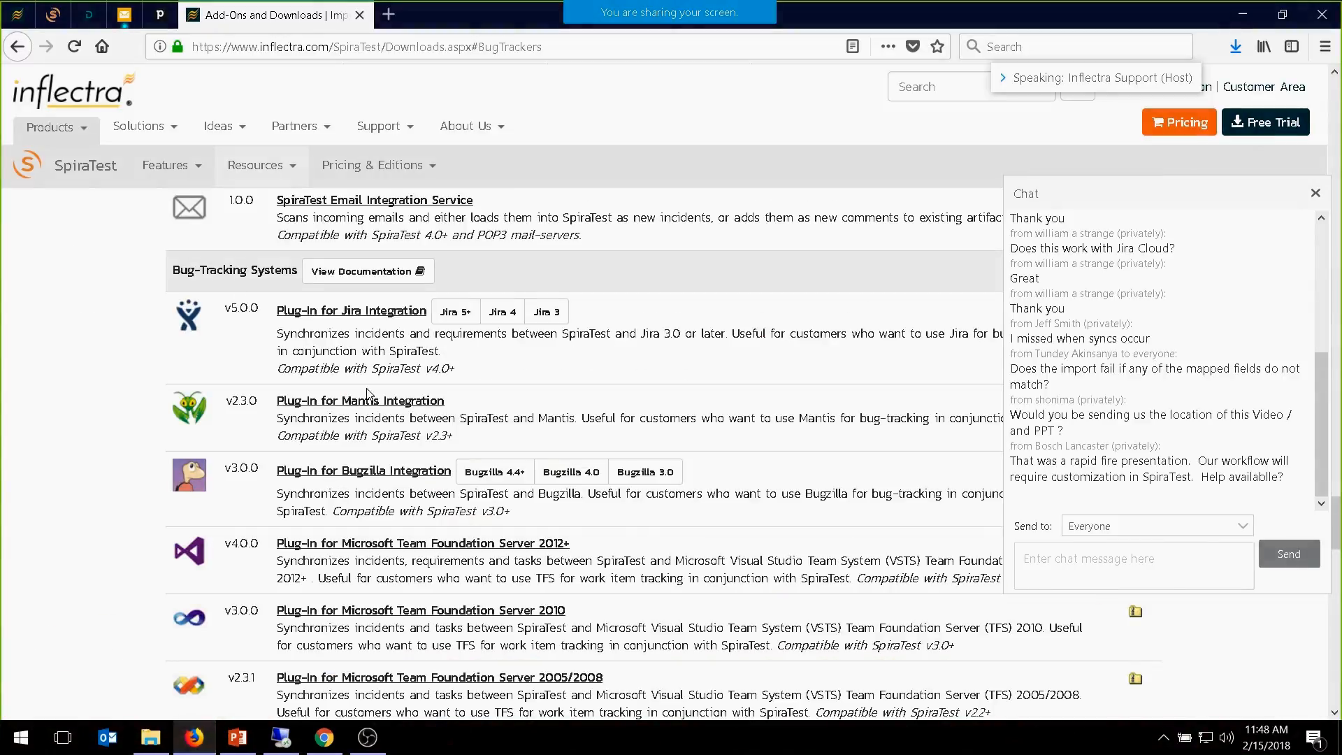
{"action": "left_click", "coordinate": [324, 739]}
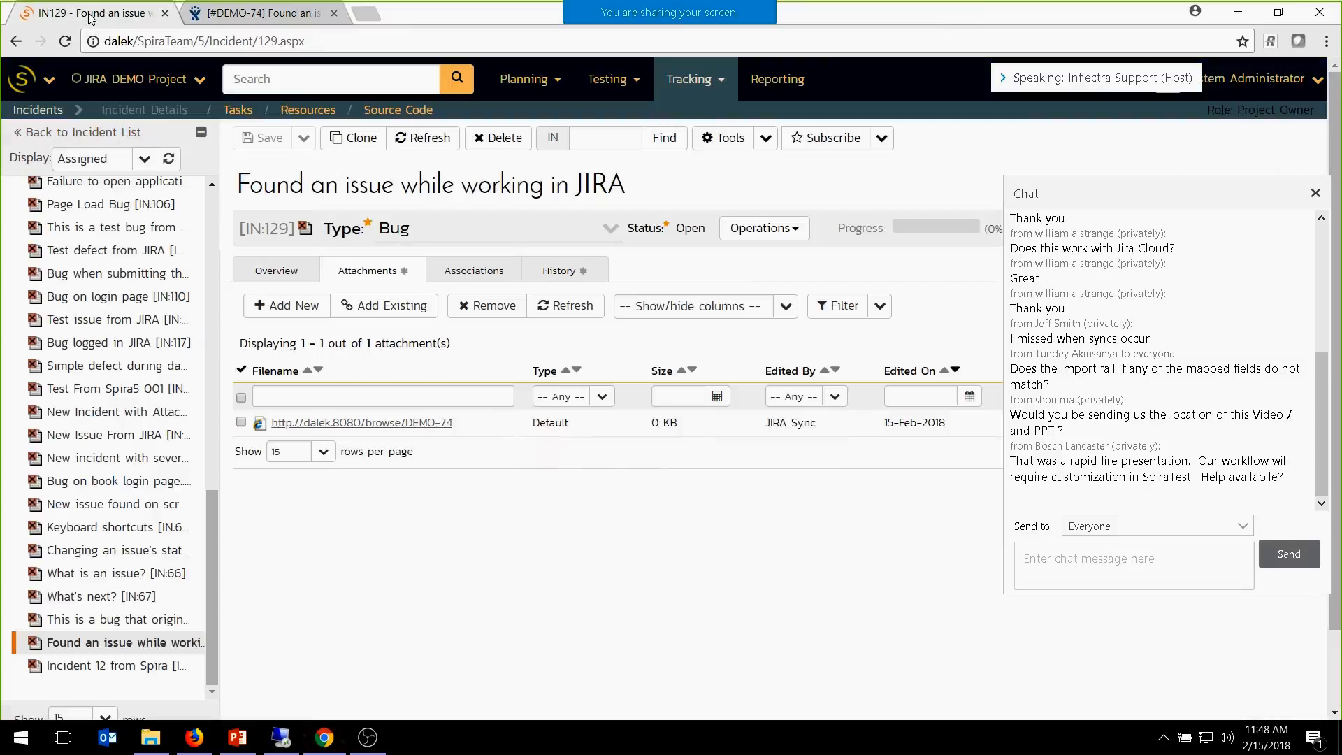
{"action": "left_click", "coordinate": [91, 13]}
{"action": "left_click", "coordinate": [49, 80]}
{"action": "left_click", "coordinate": [75, 158]}
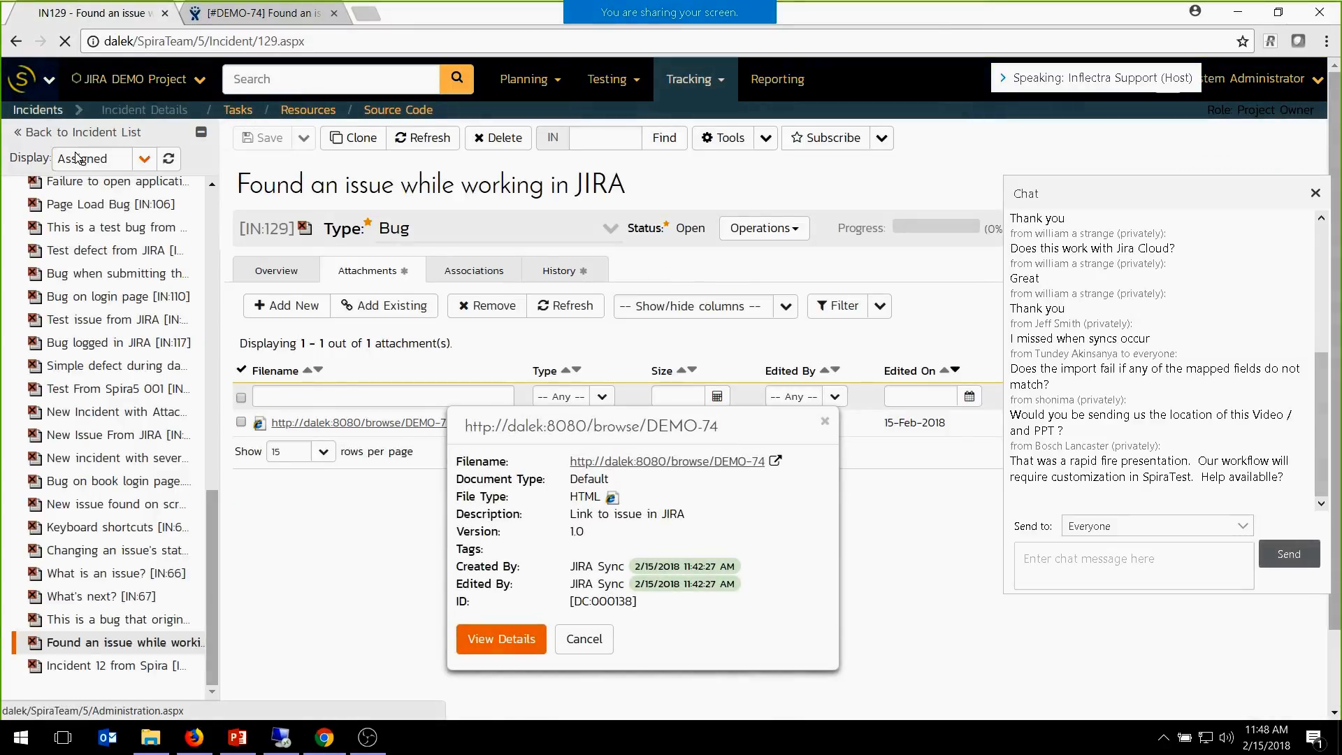
{"action": "scroll", "coordinate": [102, 559], "scroll_direction": "down", "scroll_amount": 10}
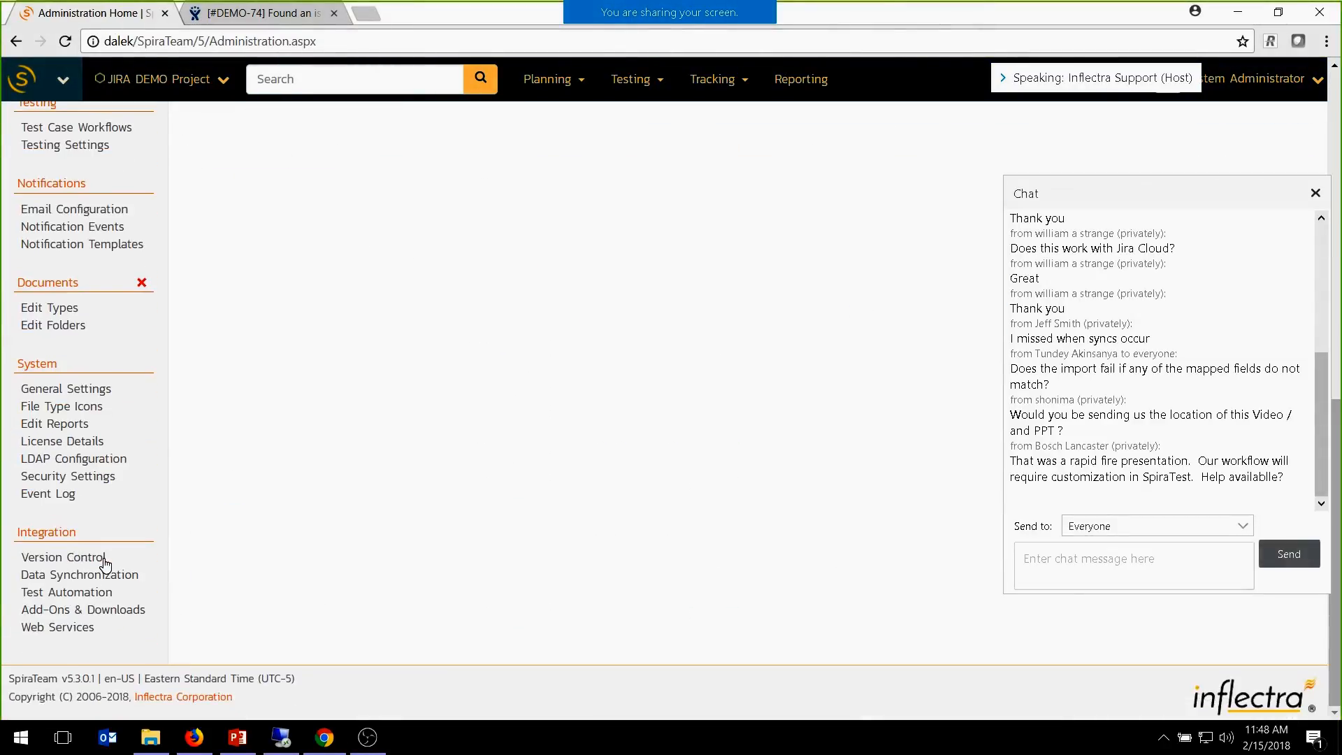
{"action": "left_click", "coordinate": [108, 574]}
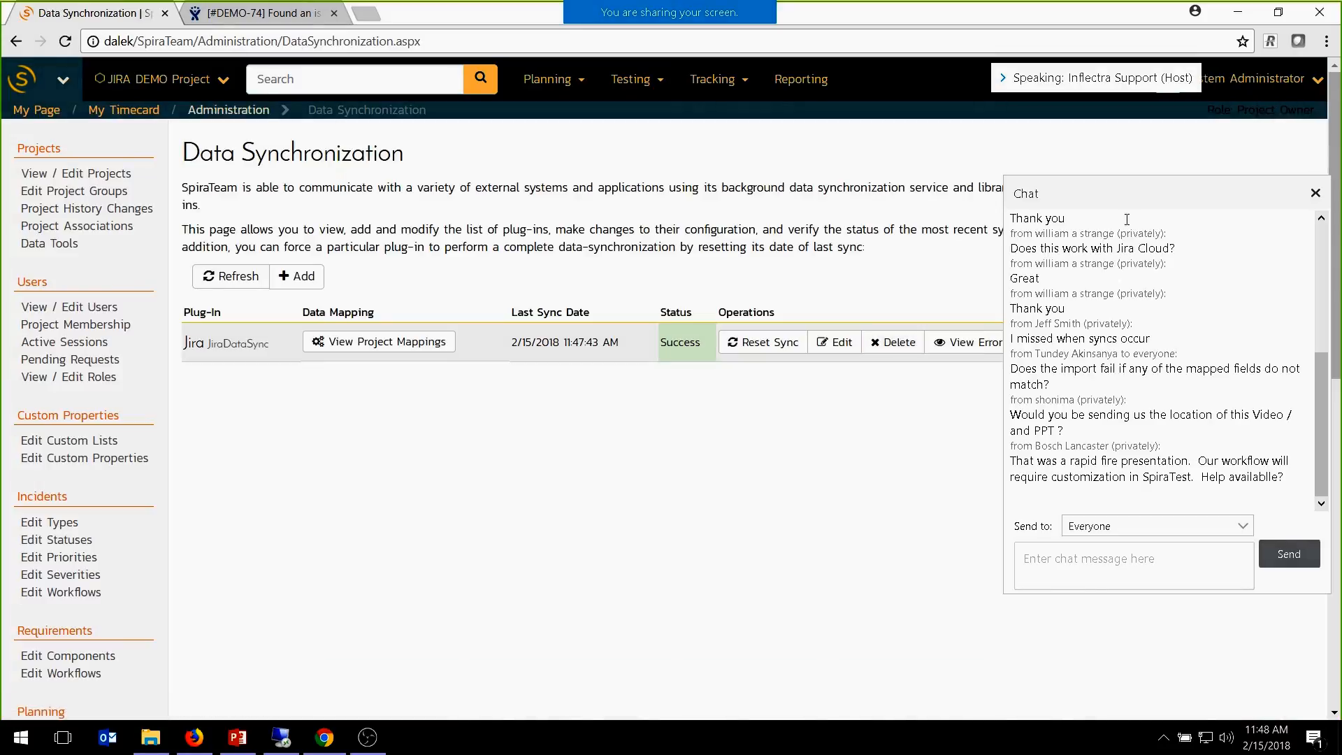
Move the chat window aside, open the JiraDataSync plug-in's errors, and examine the event log entries and the available event types.
{"action": "left_click_drag", "start_coordinate": [1104, 203], "coordinate": [1176, 201]}
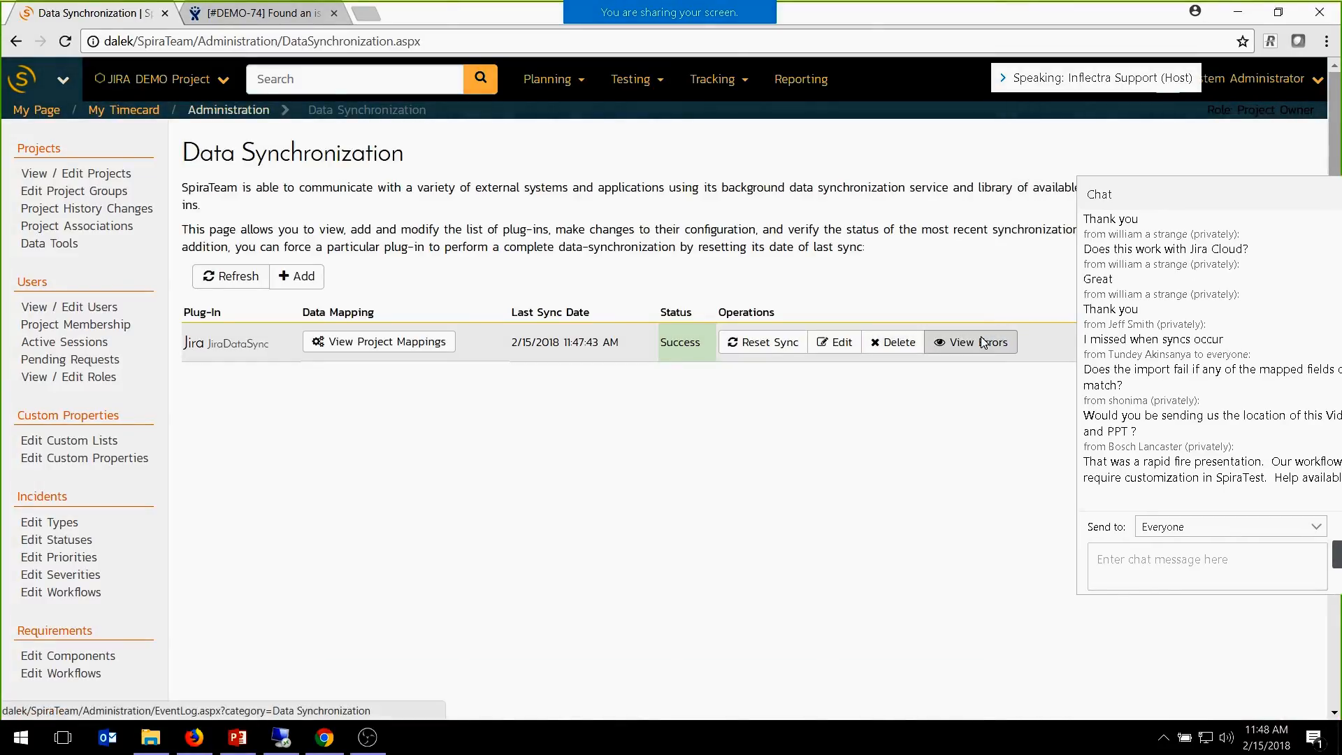
{"action": "left_click", "coordinate": [979, 343]}
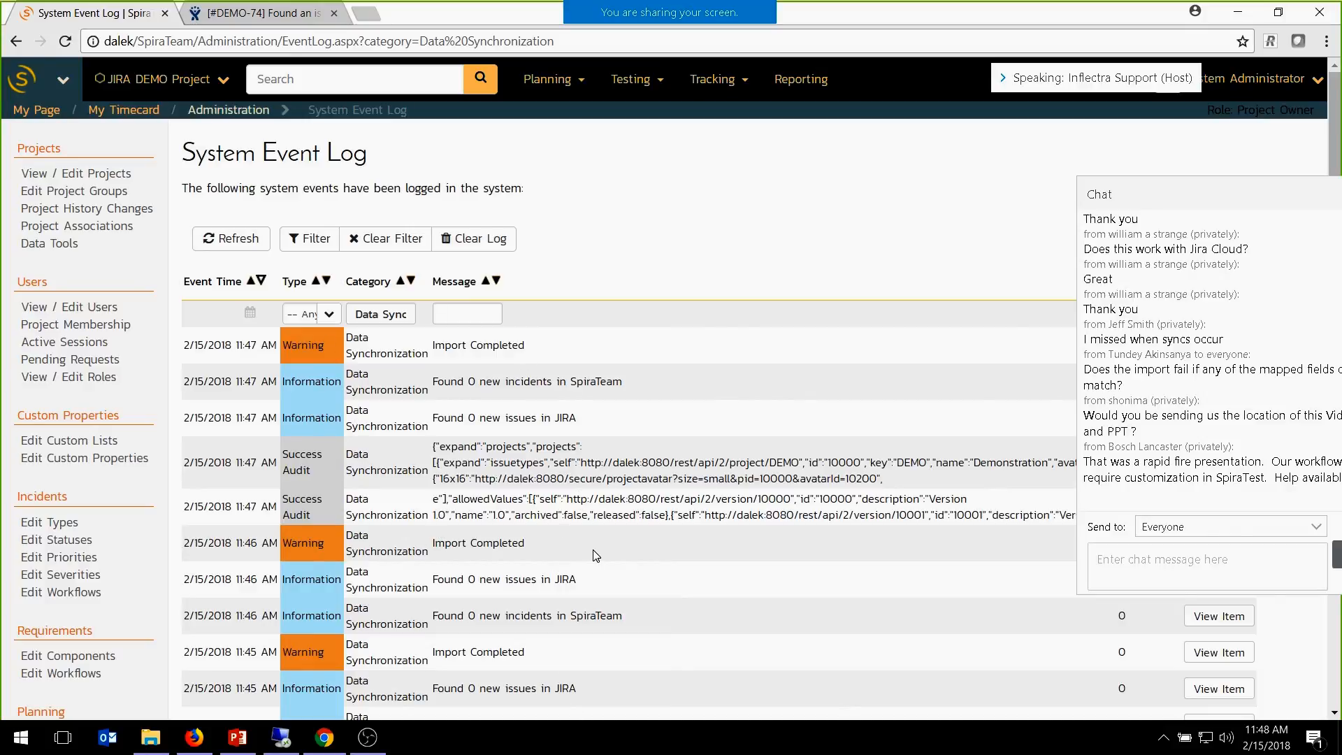
{"action": "scroll", "coordinate": [594, 550], "scroll_direction": "down", "scroll_amount": 3}
{"action": "scroll", "coordinate": [594, 550], "scroll_direction": "down", "scroll_amount": 6}
{"action": "scroll", "coordinate": [593, 549], "scroll_direction": "up", "scroll_amount": 10}
{"action": "left_click", "coordinate": [316, 311]}
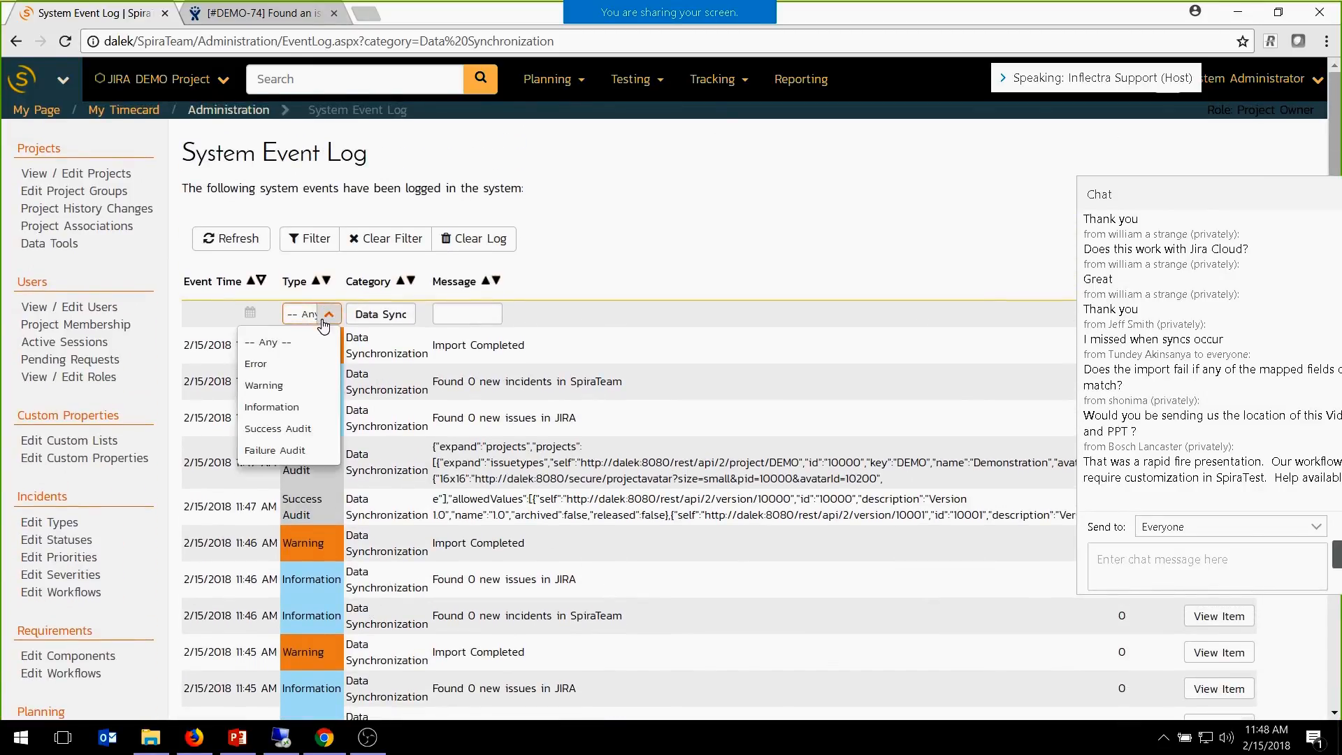
{"action": "left_click", "coordinate": [691, 252]}
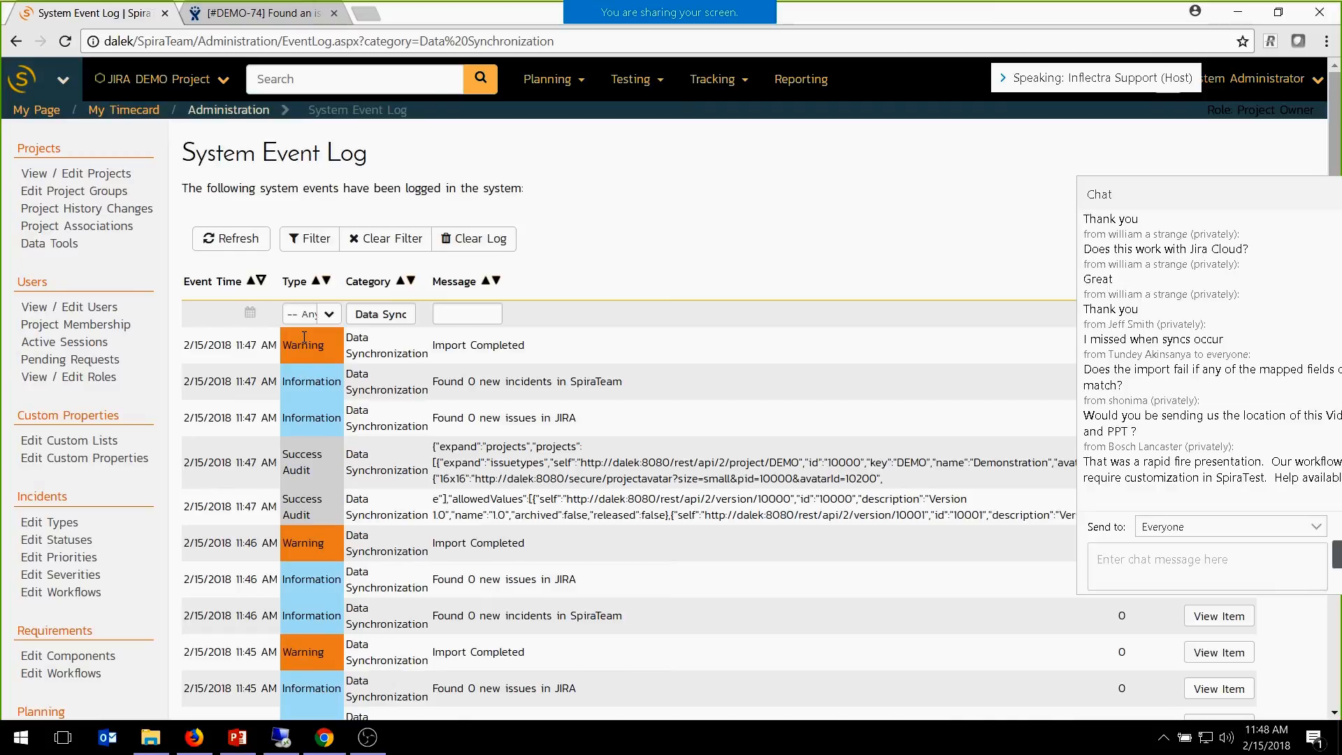
Return to the Data Synchronization page and review the JiraDataSync plug-in's last sync date and operations, repositioning the chat window as needed.
{"action": "left_click_drag", "start_coordinate": [1170, 194], "coordinate": [1082, 191]}
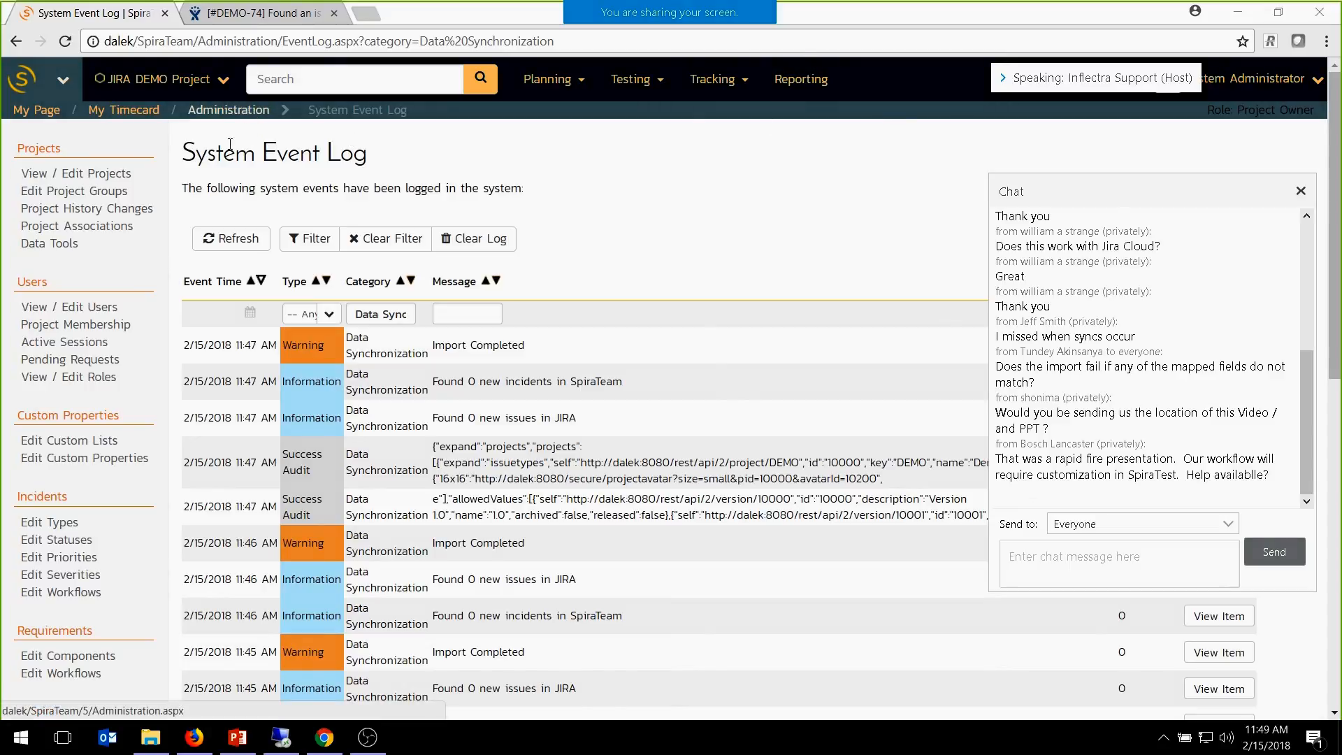
{"action": "key", "text": "alt+Left"}
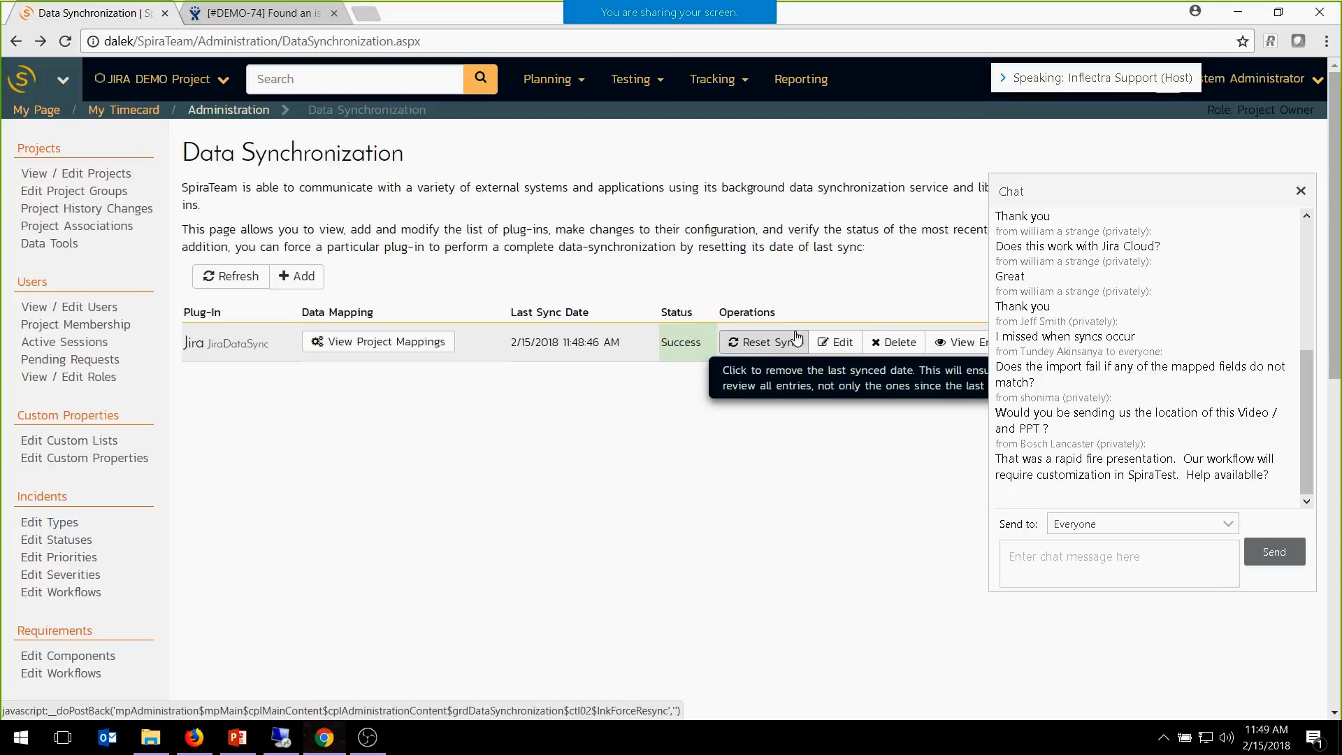
{"action": "left_click_drag", "start_coordinate": [1135, 207], "coordinate": [1278, 209]}
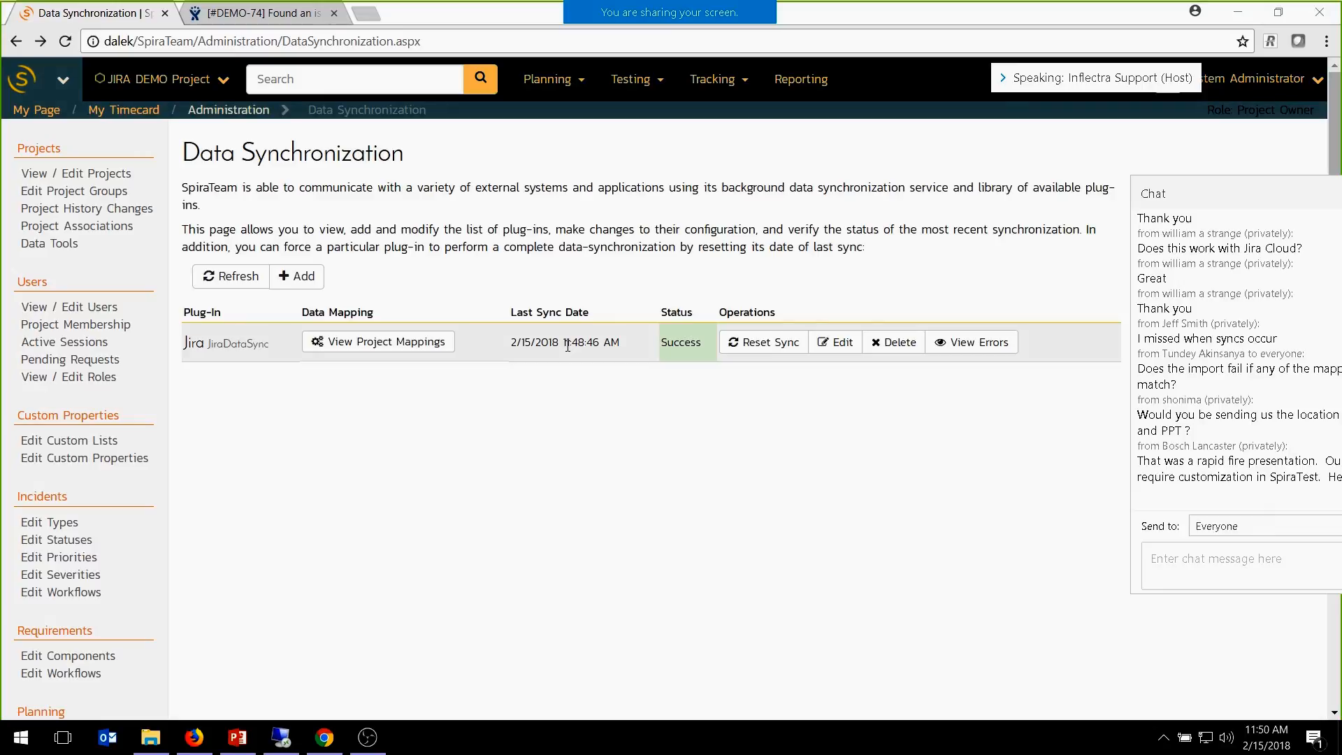
{"action": "left_click_drag", "start_coordinate": [1213, 204], "coordinate": [1069, 202]}
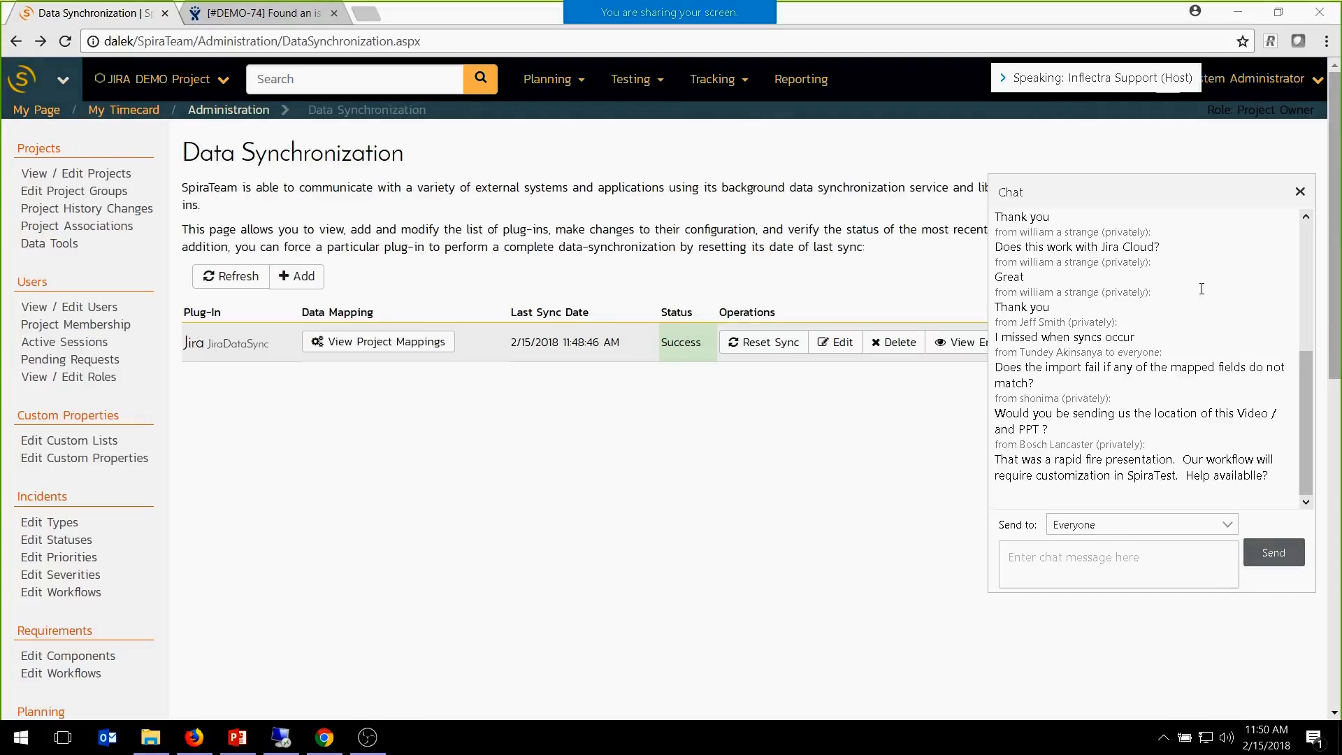
Switch to the Inflectra website in Firefox, open its Events page, and look through the upcoming events.
{"action": "left_click", "coordinate": [194, 737]}
{"action": "left_click", "coordinate": [241, 132]}
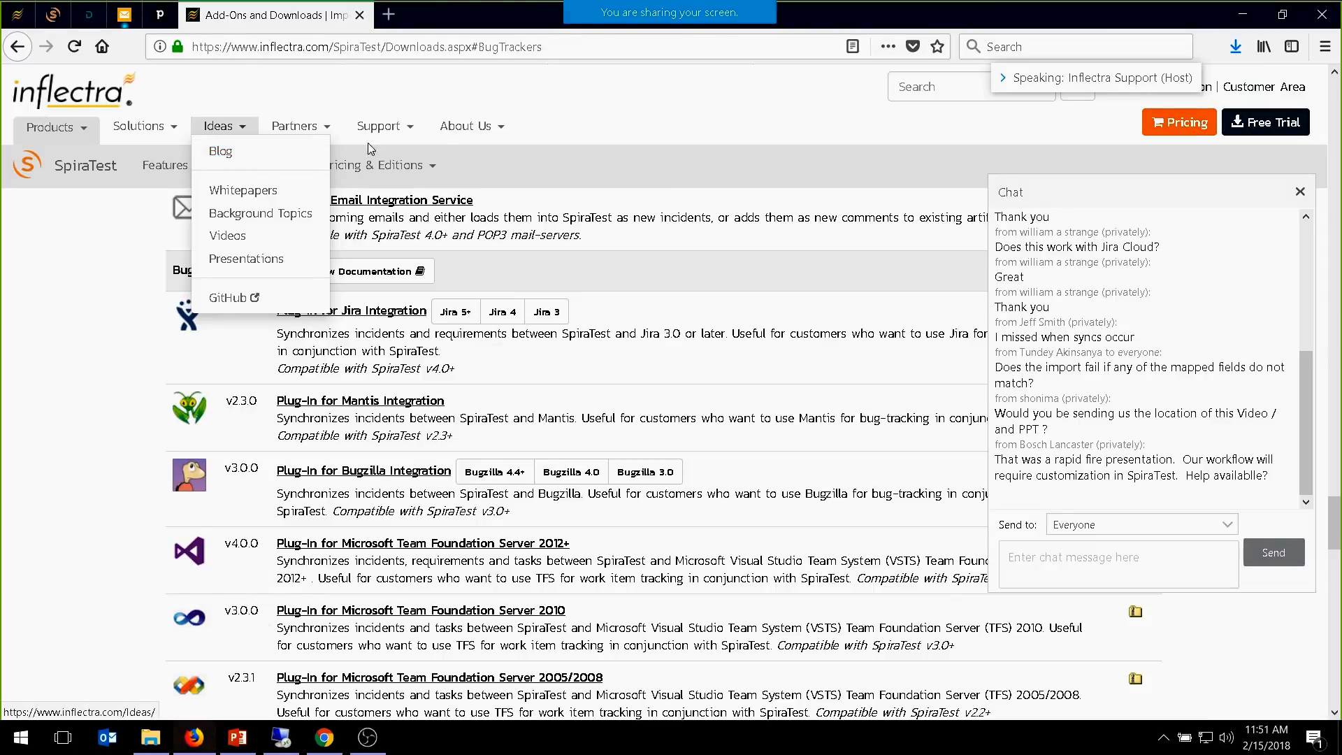
{"action": "left_click", "coordinate": [458, 128]}
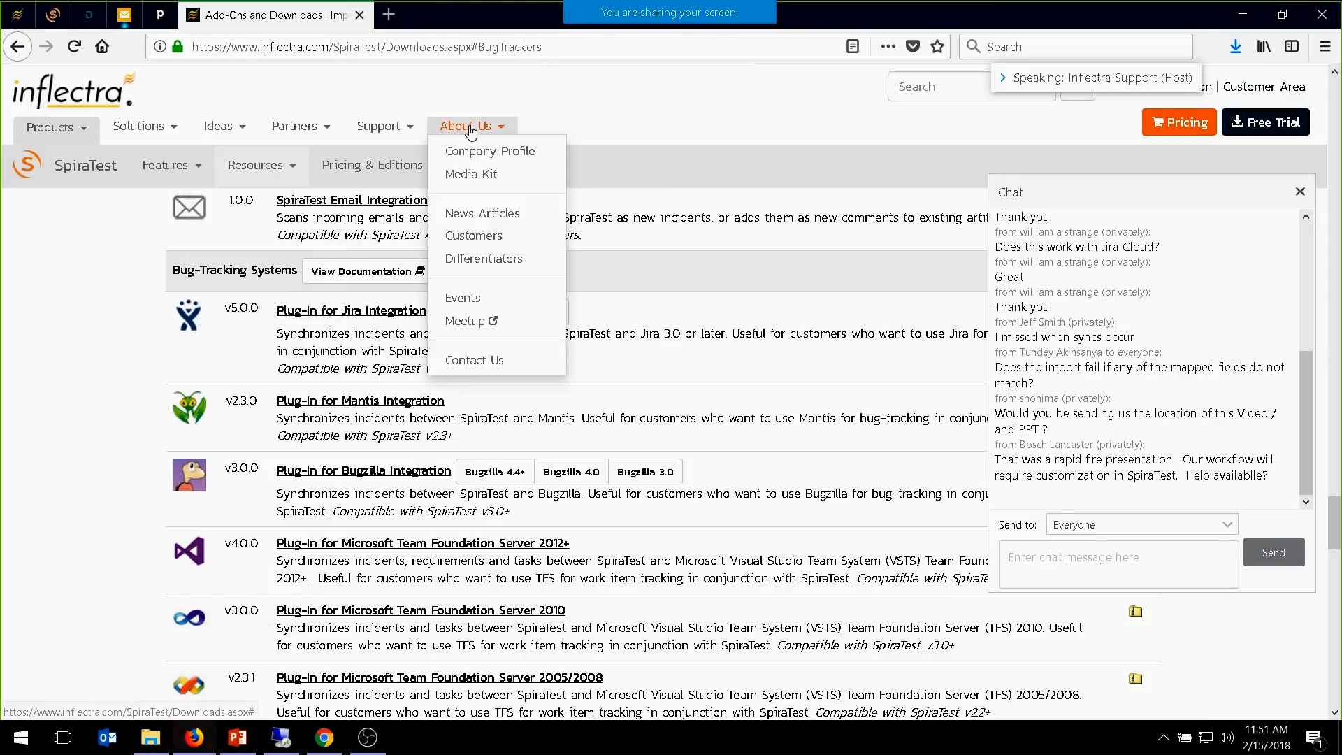
{"action": "left_click", "coordinate": [467, 306]}
{"action": "scroll", "coordinate": [560, 347], "scroll_direction": "down", "scroll_amount": 5}
{"action": "scroll", "coordinate": [560, 346], "scroll_direction": "down", "scroll_amount": 15}
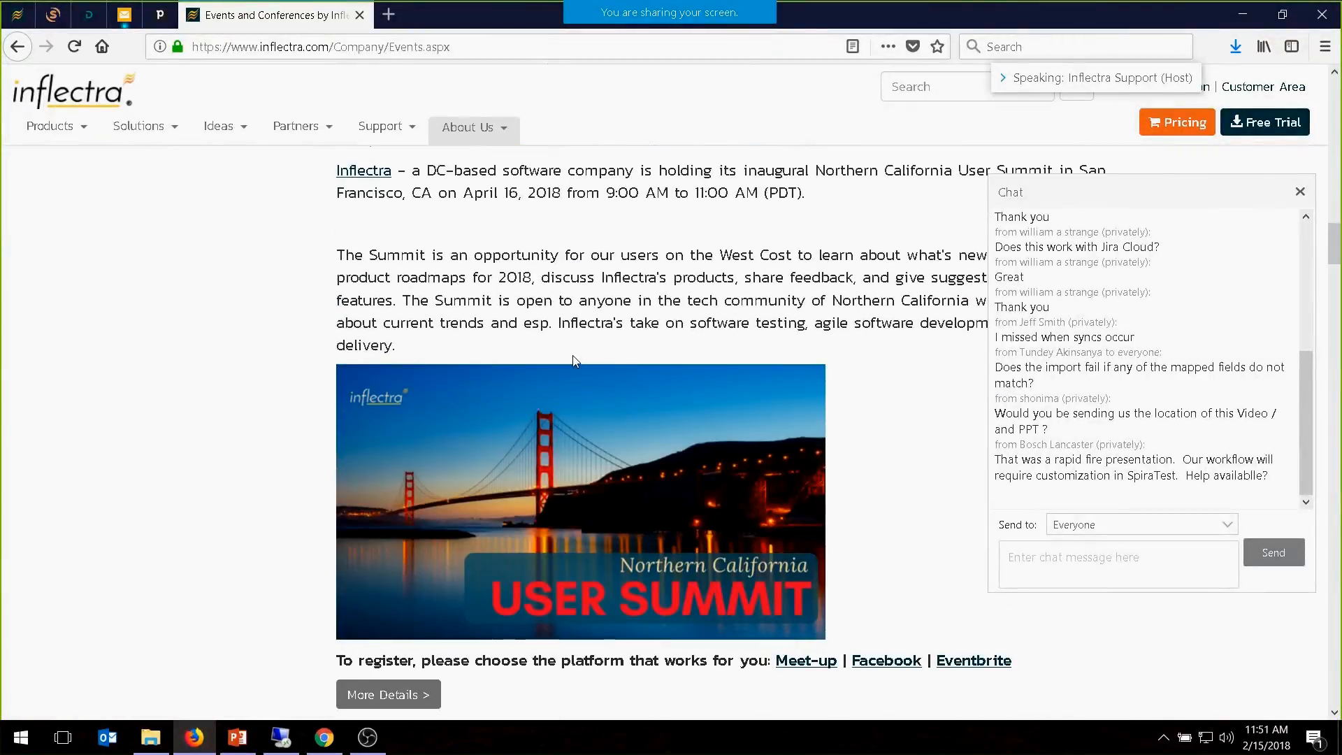
{"action": "scroll", "coordinate": [572, 356], "scroll_direction": "up", "scroll_amount": 15}
{"action": "scroll", "coordinate": [326, 98], "scroll_direction": "up", "scroll_amount": 2}
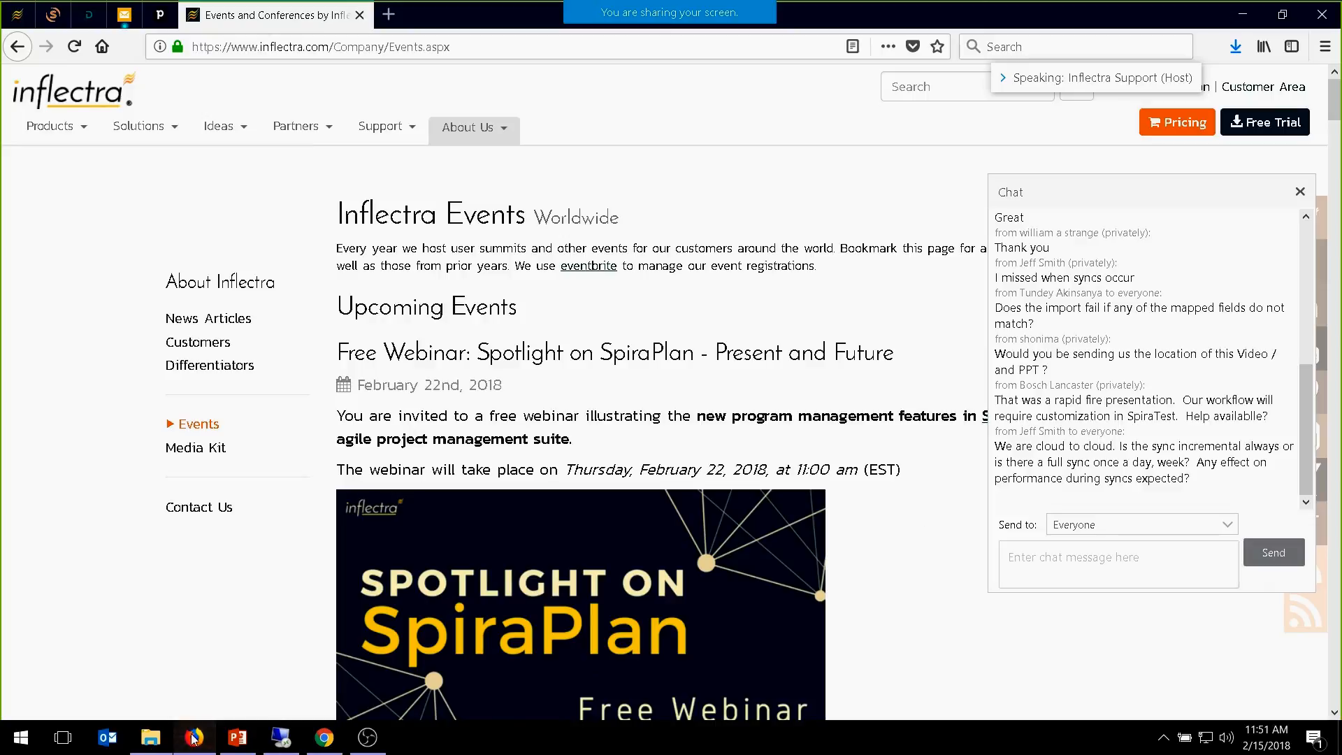
Switch back to SpiraTeam's Data Synchronization page in Chrome to examine the Reset Sync operation.
{"action": "left_click", "coordinate": [324, 737]}
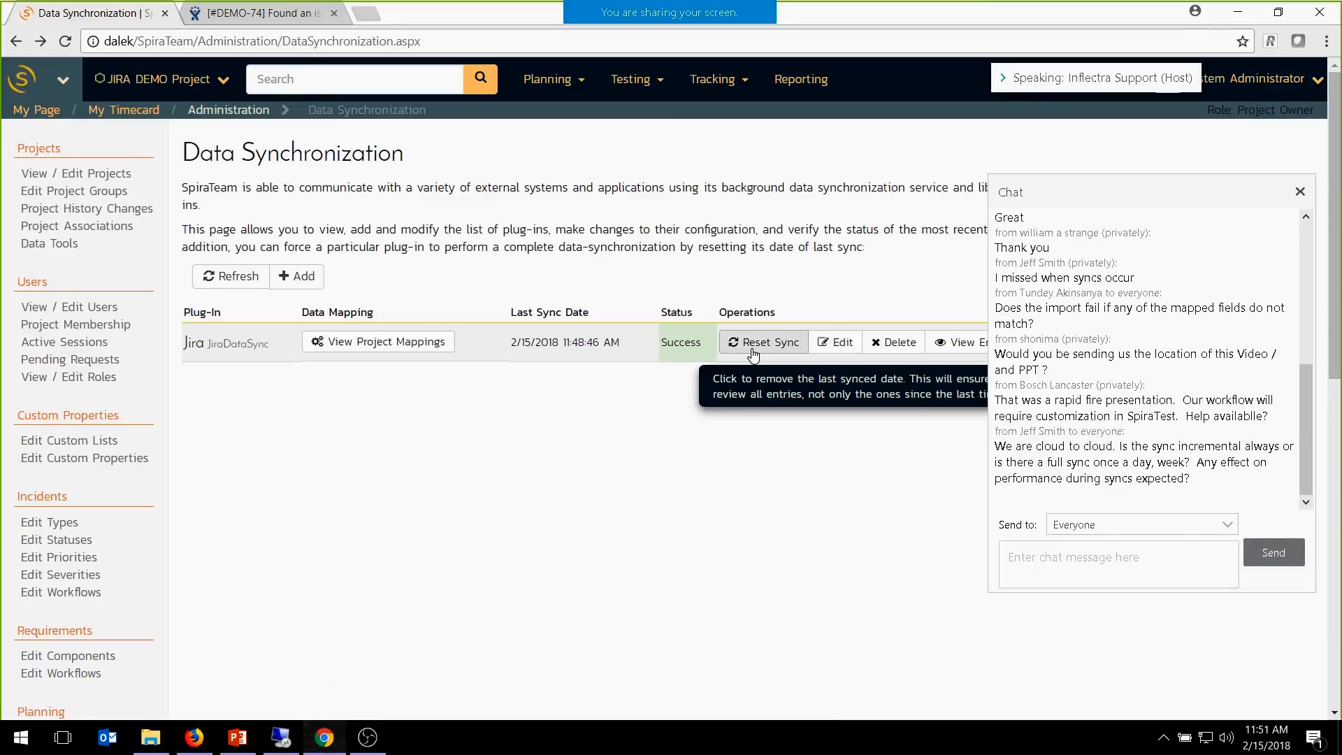